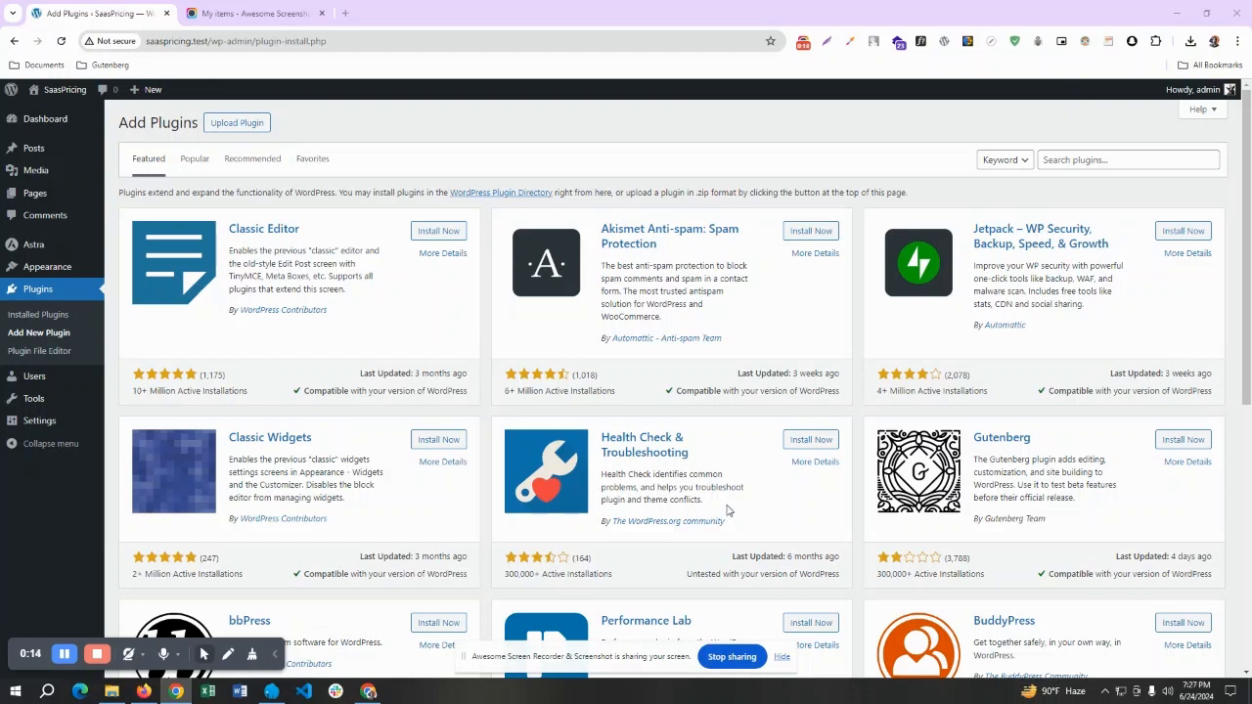
# Upload saaspricing-pro.zip as a new plugin, install it and activate it.
pyautogui.click(244, 130)
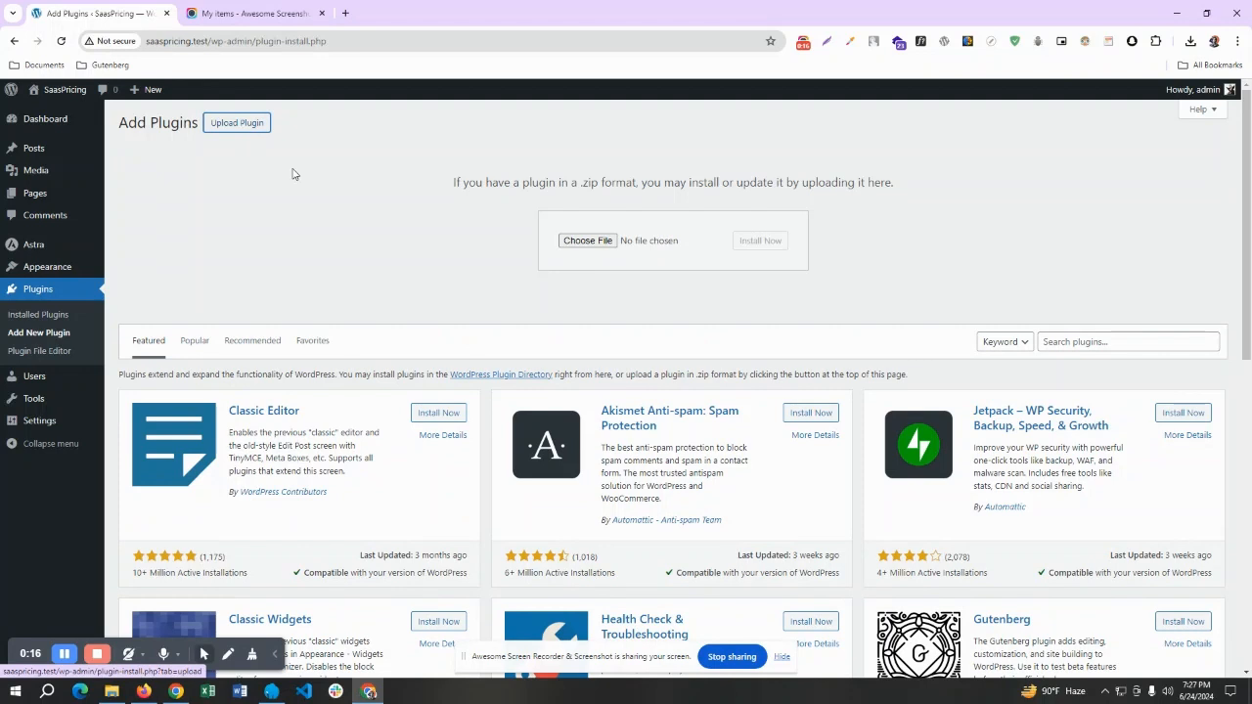
pyautogui.click(596, 246)
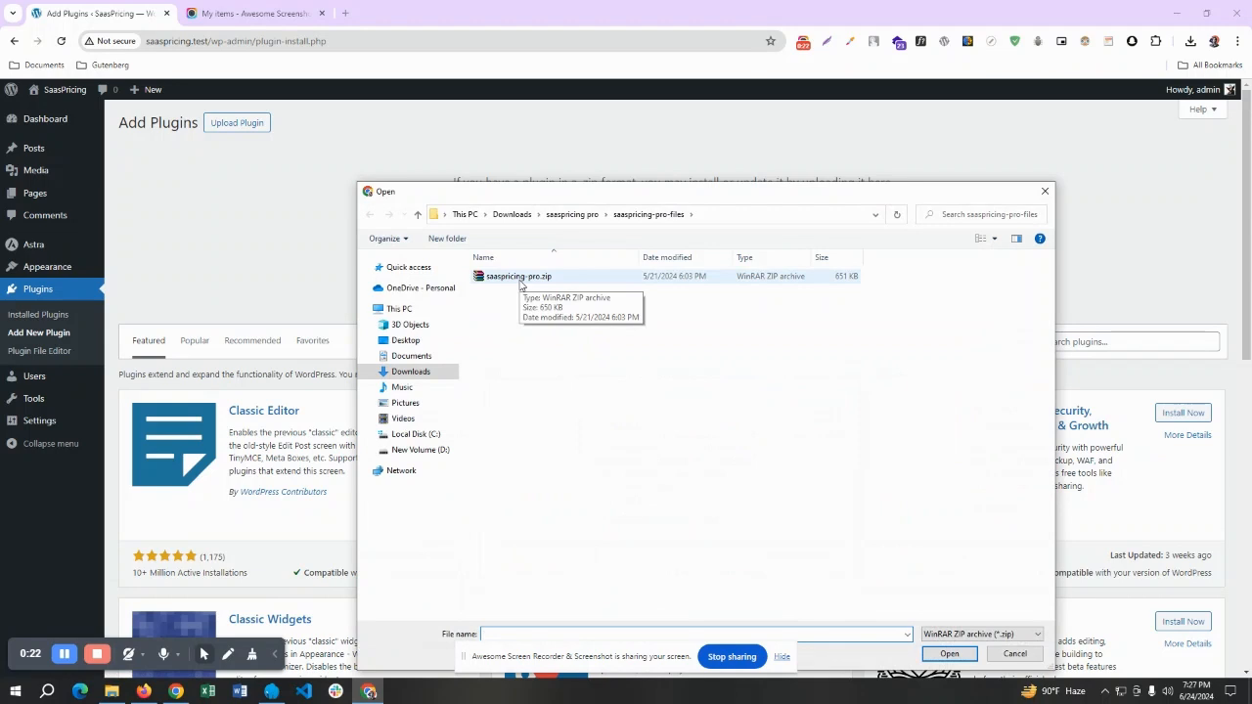
pyautogui.click(521, 277)
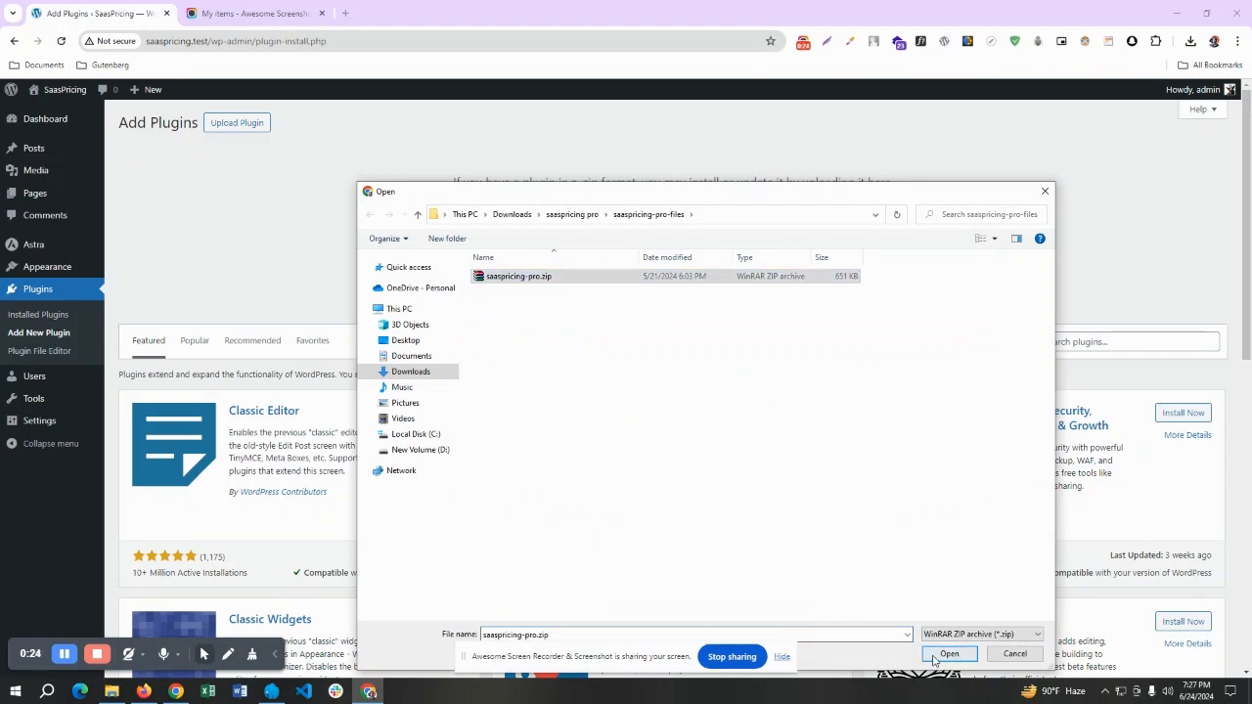
pyautogui.click(934, 659)
pyautogui.click(764, 242)
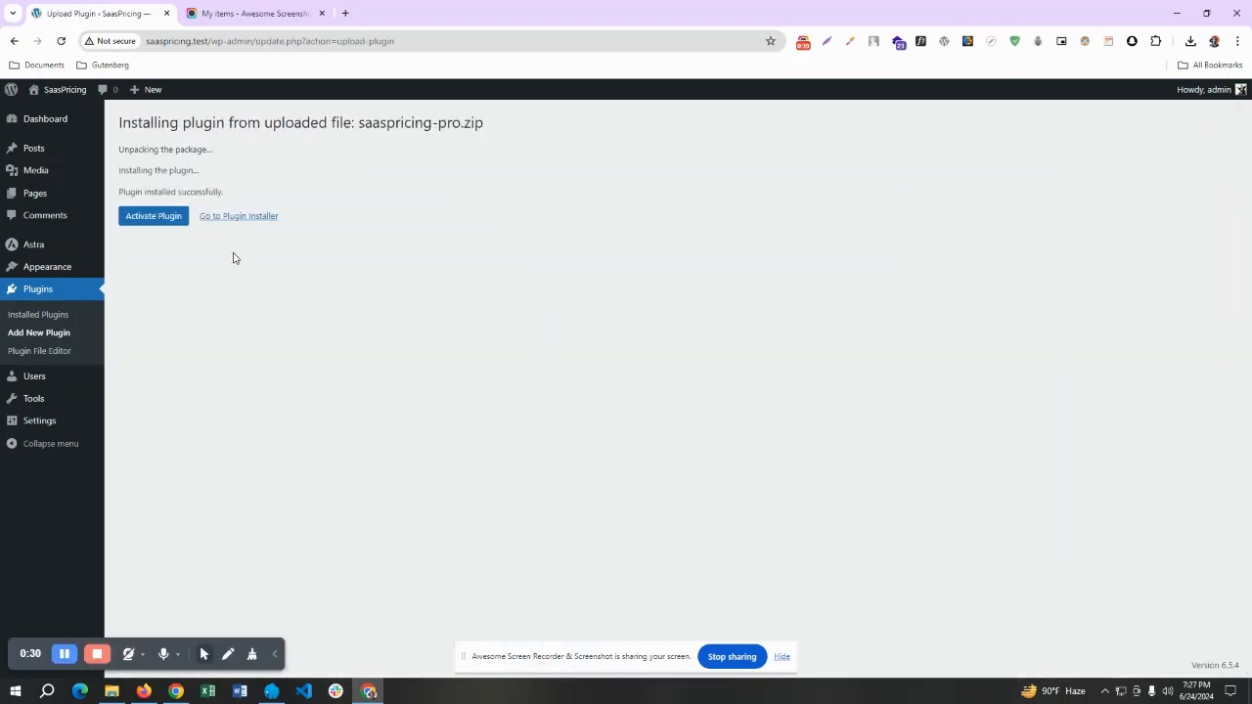
pyautogui.click(152, 217)
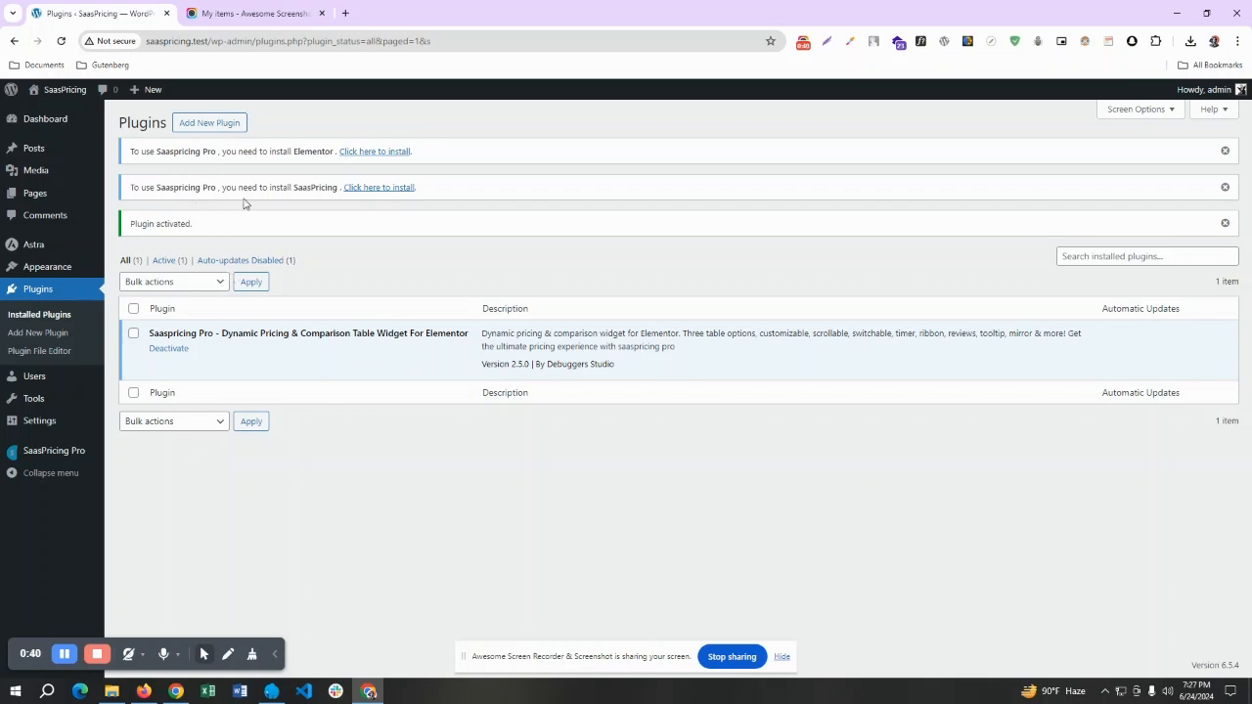
# Install and activate the Elementor plugin that Saaspricing Pro requires.
pyautogui.click(367, 160)
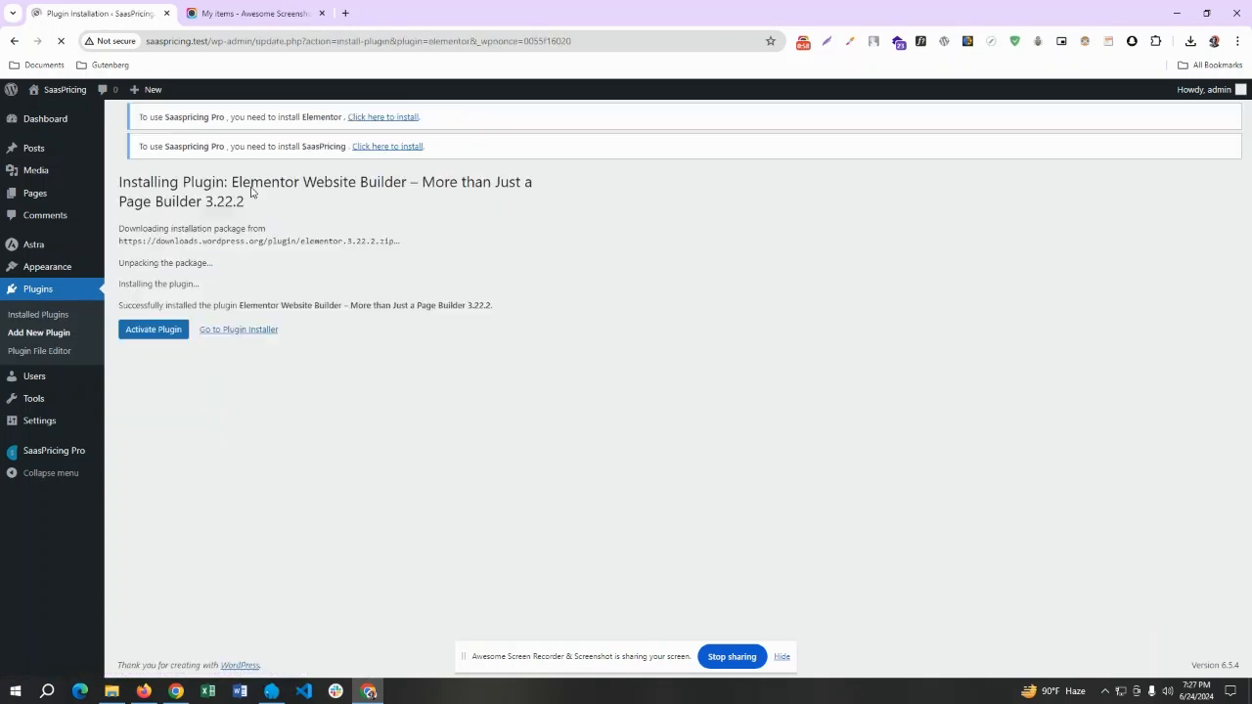
pyautogui.click(142, 344)
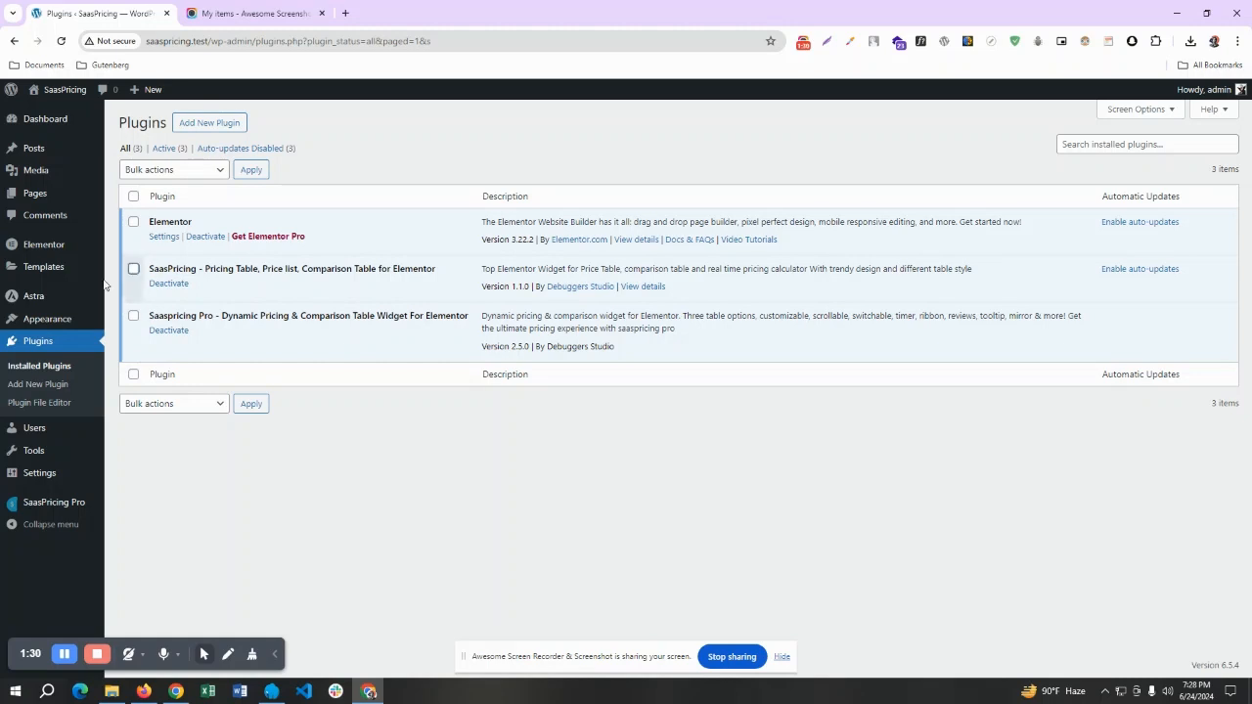
# Create a new page titled "Pricing Calculator" and open it for editing with Elementor.
pyautogui.moveTo(44, 198)
pyautogui.click(121, 215)
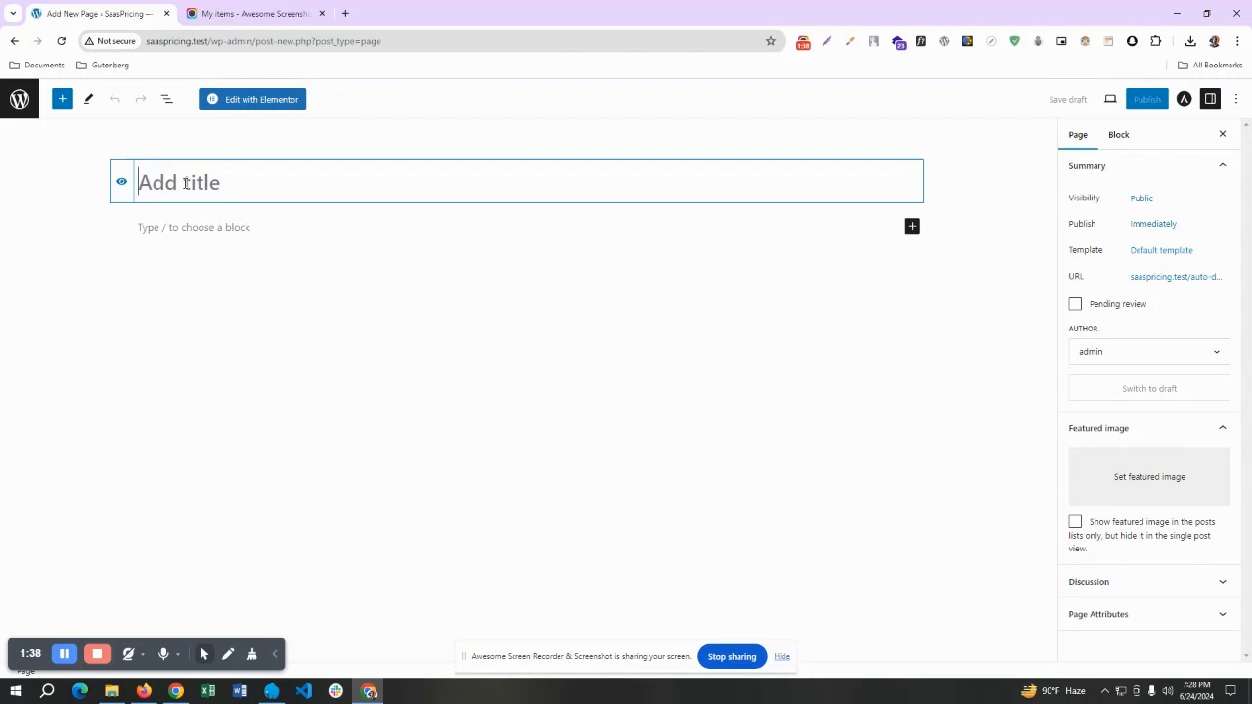
pyautogui.write('Prici')
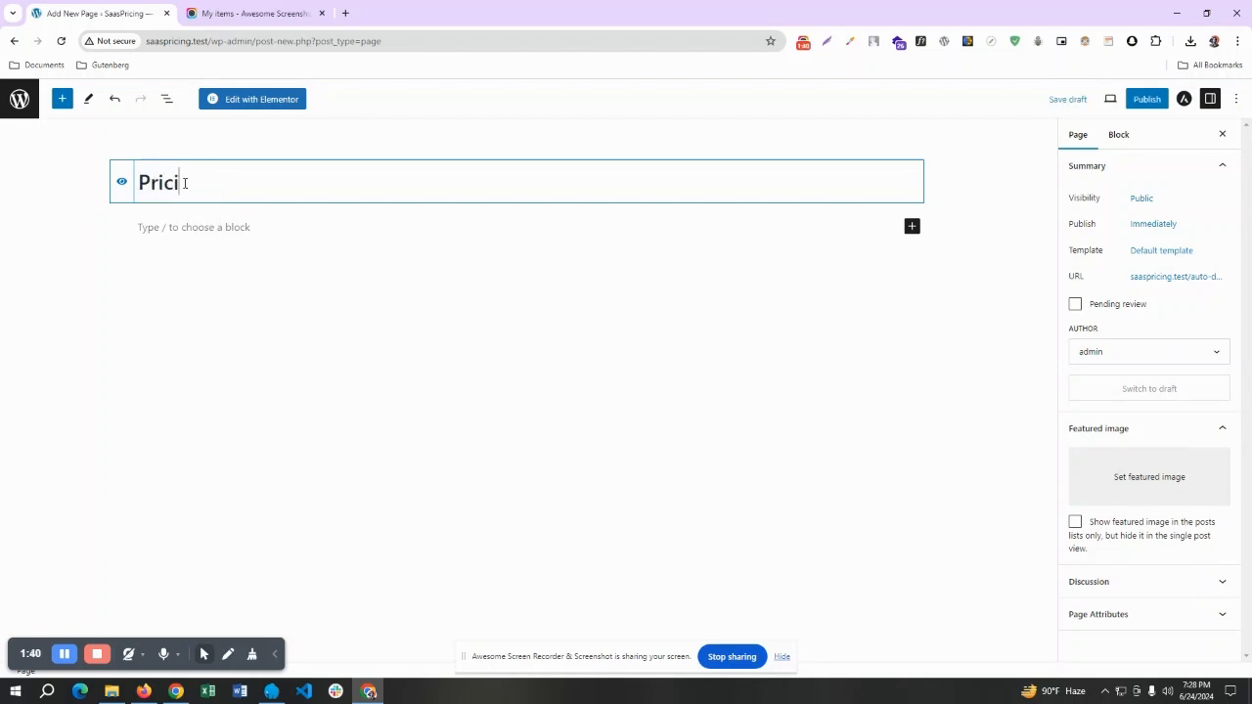
pyautogui.write('ng Calcula')
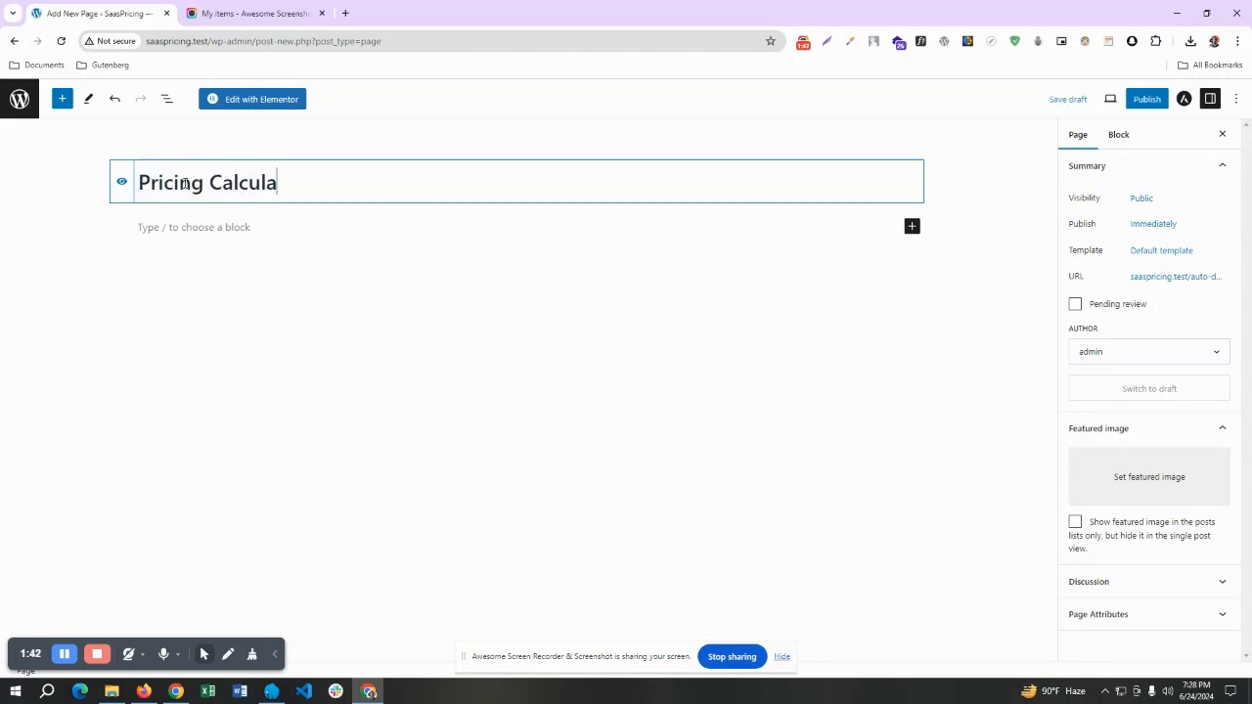
pyautogui.write('tor')
pyautogui.click(232, 107)
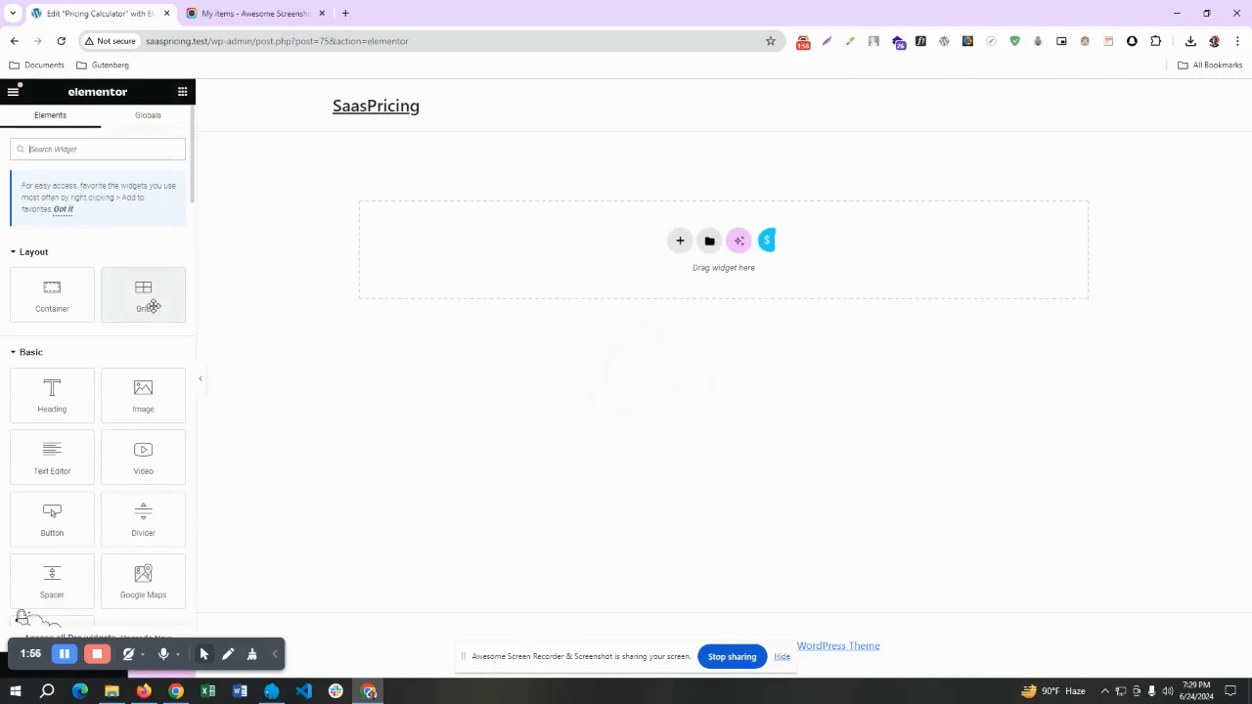
# Search the widgets for "pricing" and place the Interactive Pricing Calculator widget in the page's empty container.
pyautogui.click(89, 151)
pyautogui.write('pricing')
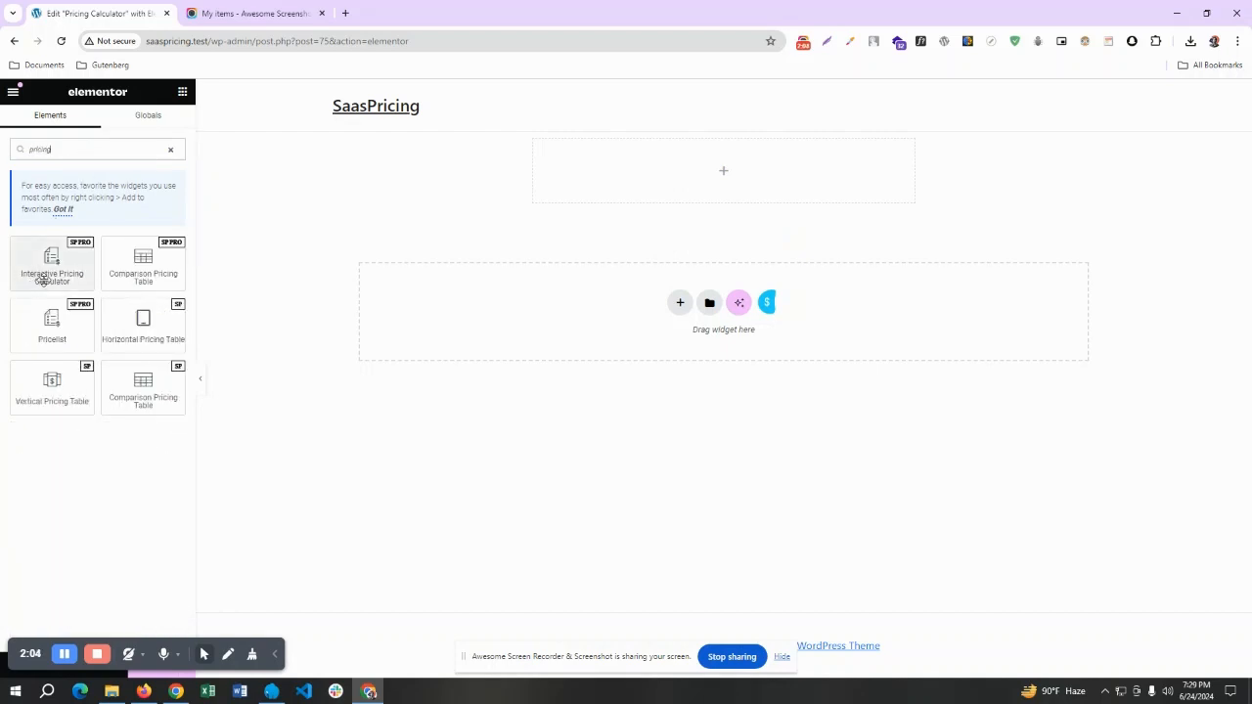
pyautogui.click(42, 278)
pyautogui.moveTo(42, 279); pyautogui.dragTo(622, 194)
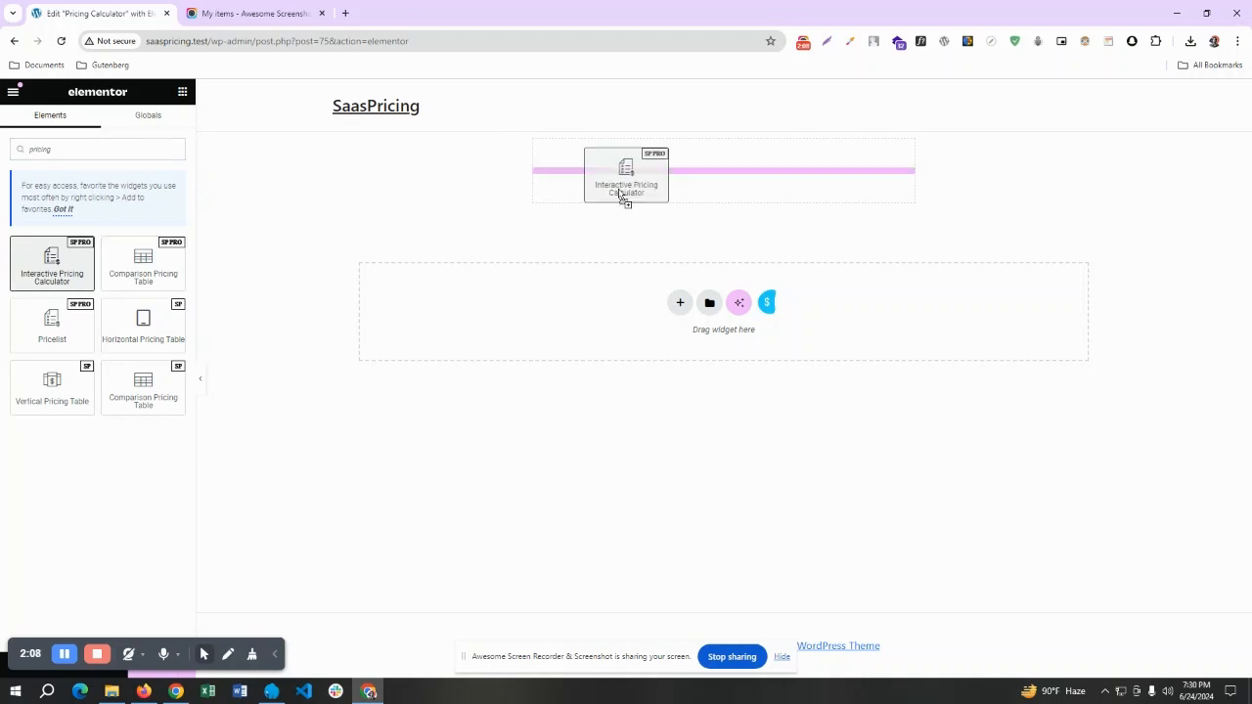
pyautogui.moveTo(622, 193); pyautogui.dragTo(618, 196)
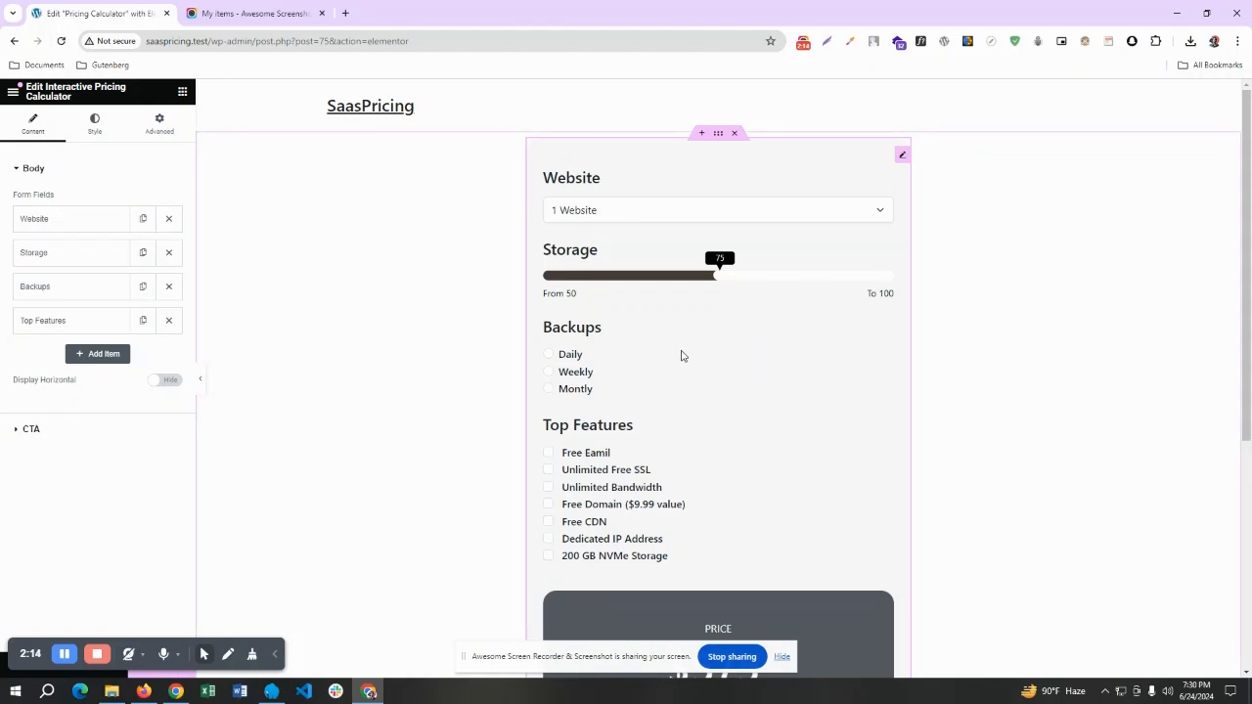
# Try out the calculator preview by setting Storage to 88 and choosing the Montly backup option.
pyautogui.scroll(-3, 691, 361)
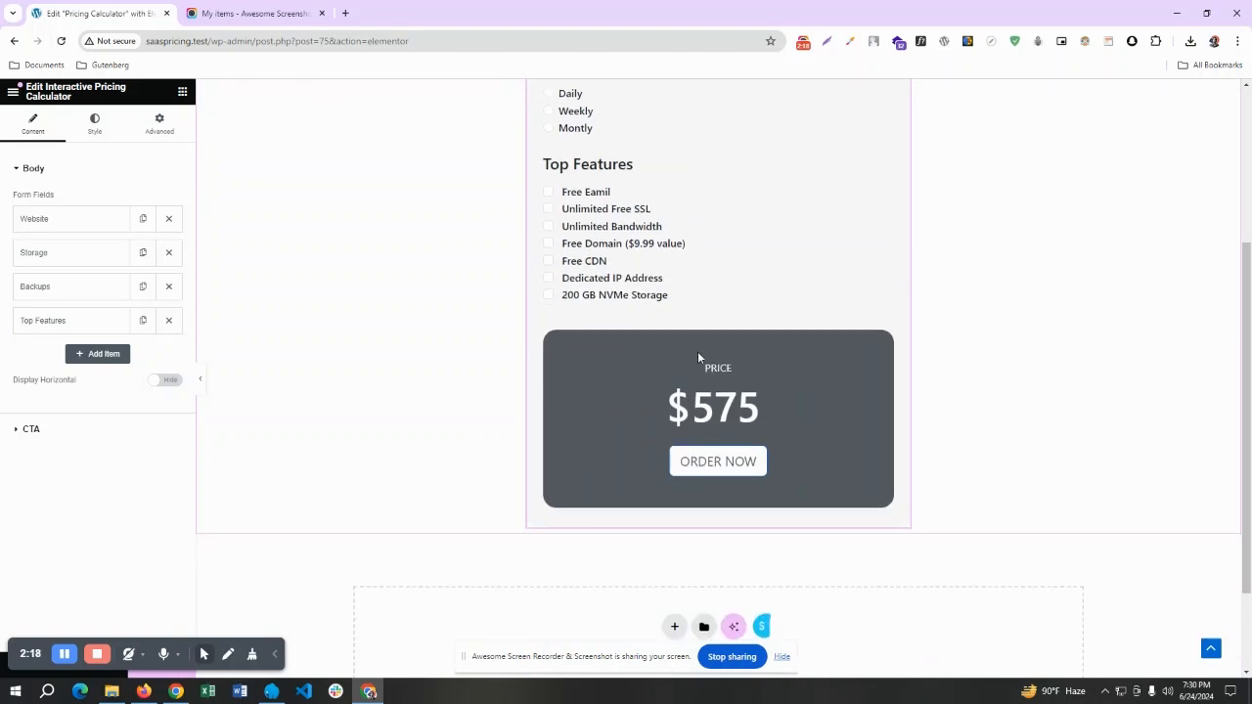
pyautogui.scroll(1, 697, 354)
pyautogui.scroll(-2, 698, 354)
pyautogui.click(780, 657)
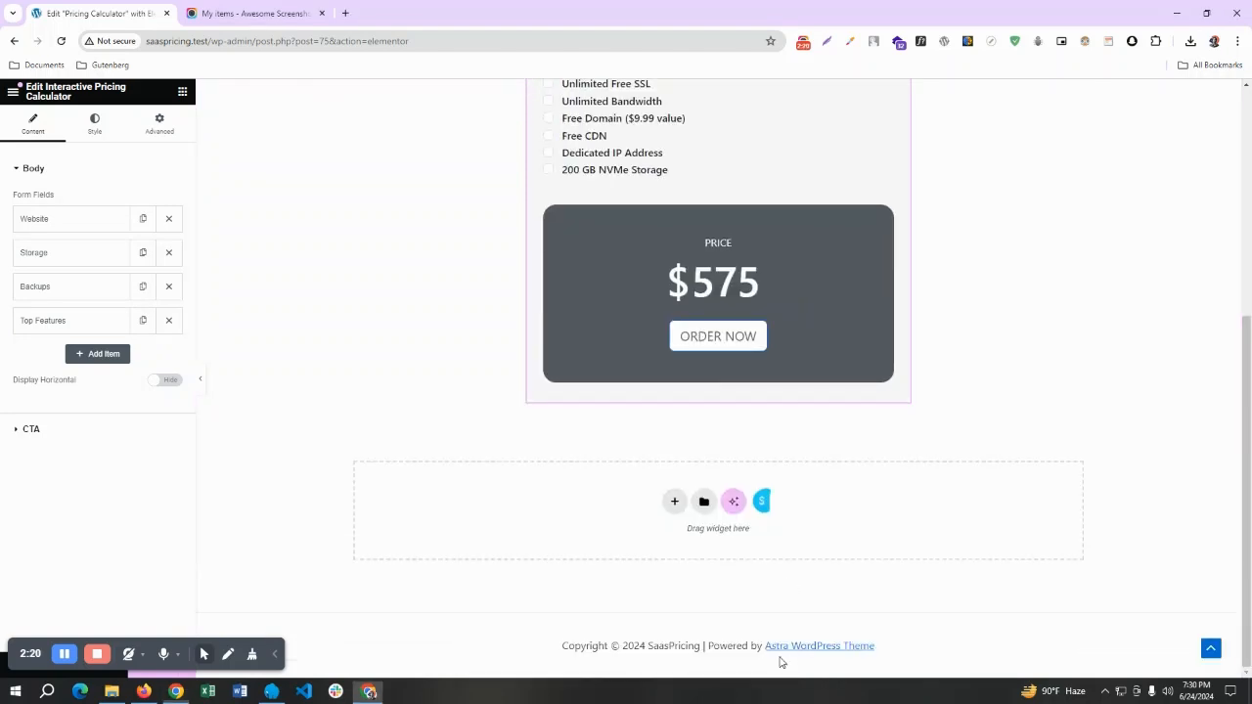
pyautogui.scroll(4, 774, 541)
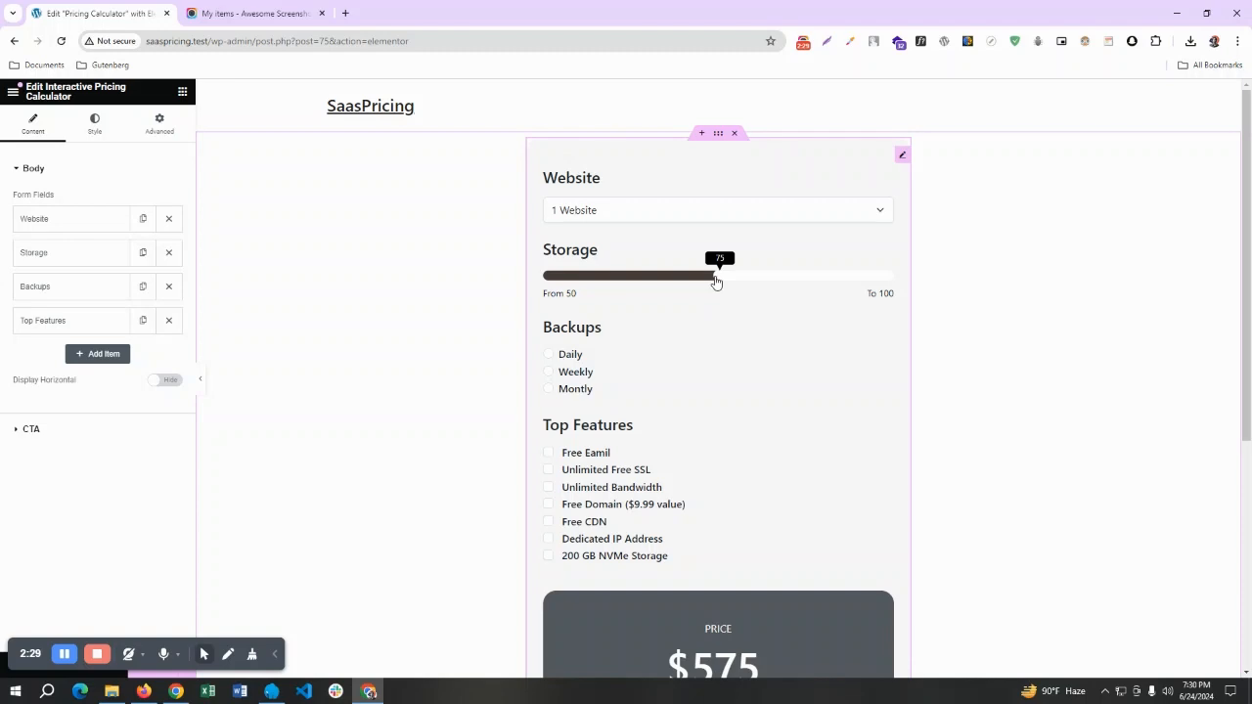
pyautogui.scroll(-2, 745, 281)
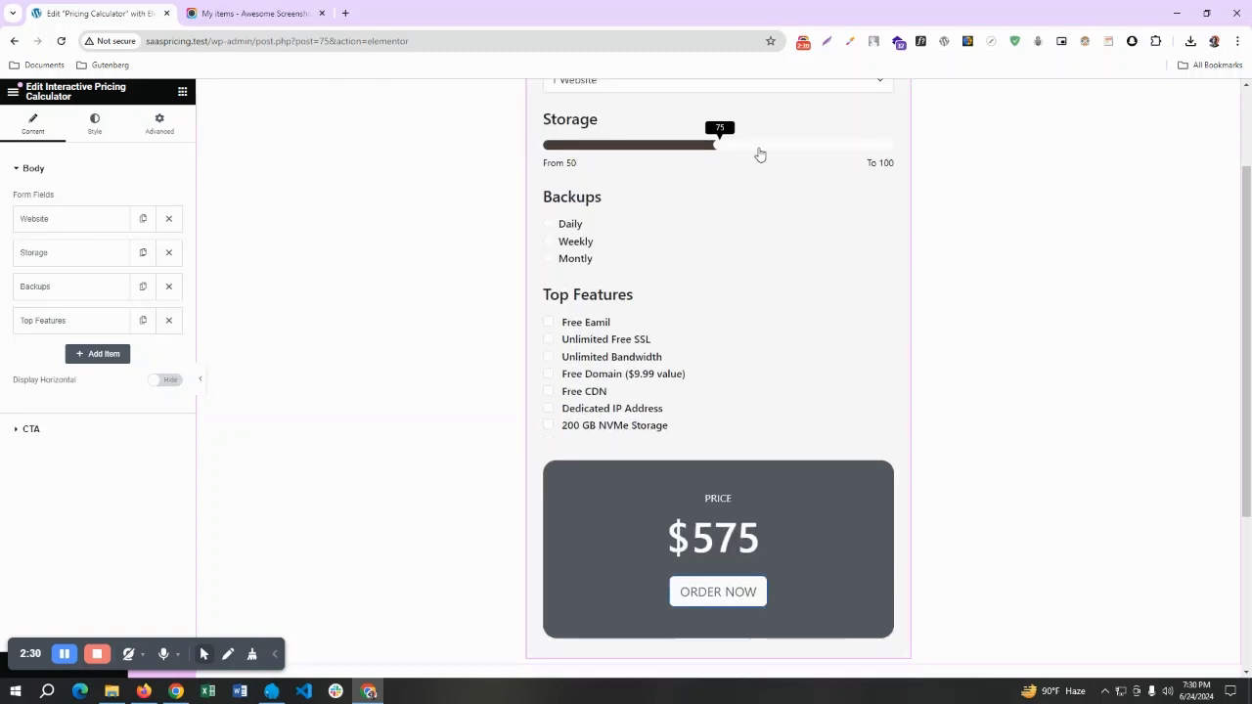
pyautogui.click(753, 151)
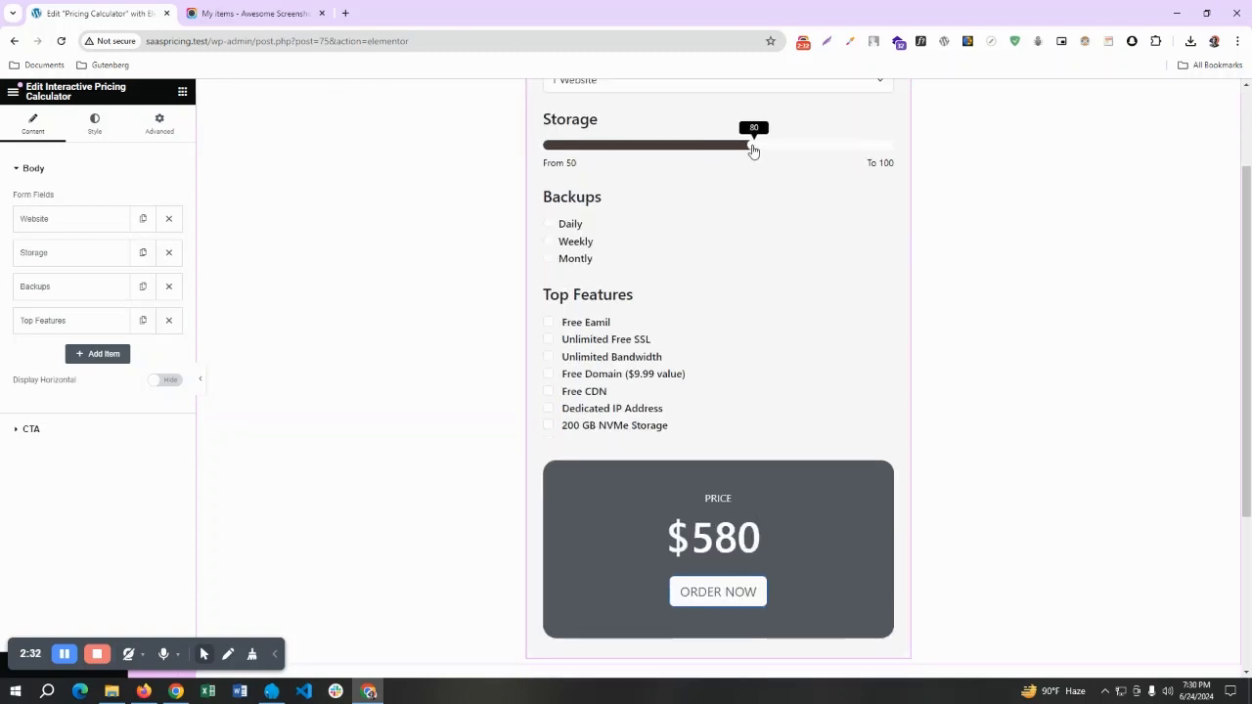
pyautogui.click(808, 153)
pyautogui.click(564, 225)
pyautogui.click(572, 258)
# Test the price update by selecting Free Eamil, Unlimited Free SSL, Unlimited Bandwidth and Free Domain in the preview's Top Features.
pyautogui.click(593, 324)
pyautogui.click(595, 339)
pyautogui.click(593, 357)
pyautogui.click(591, 374)
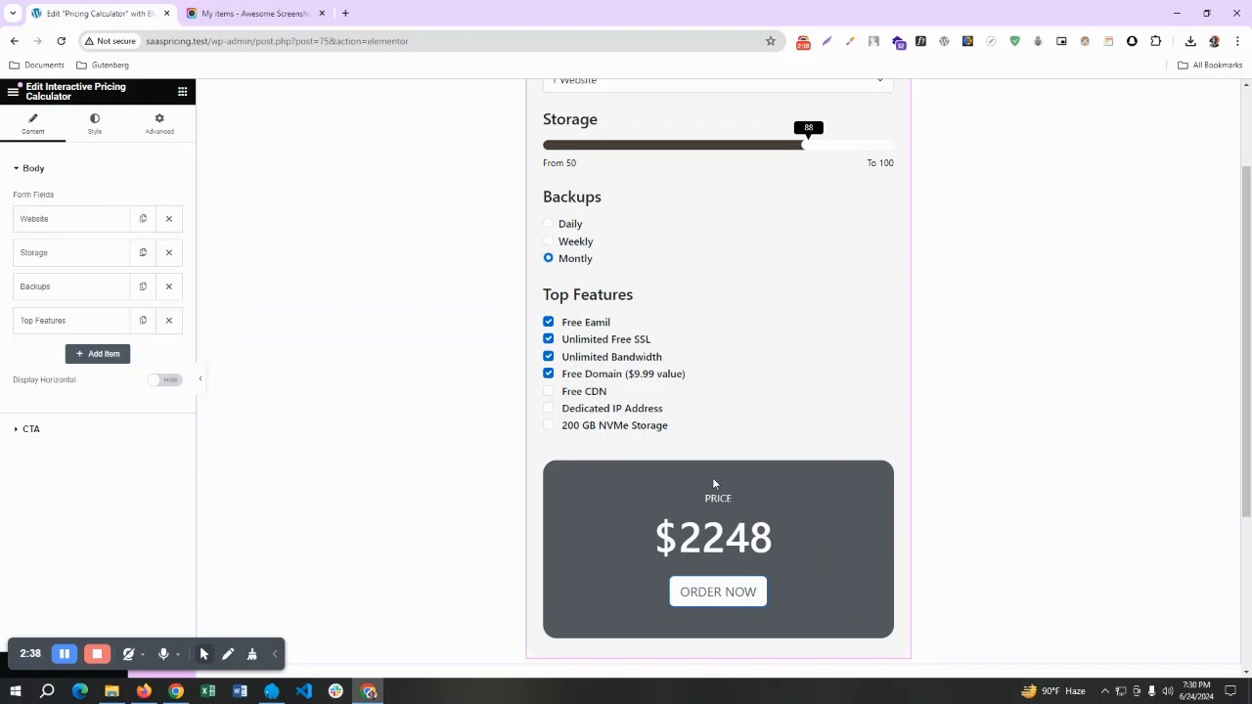
pyautogui.scroll(2, 724, 308)
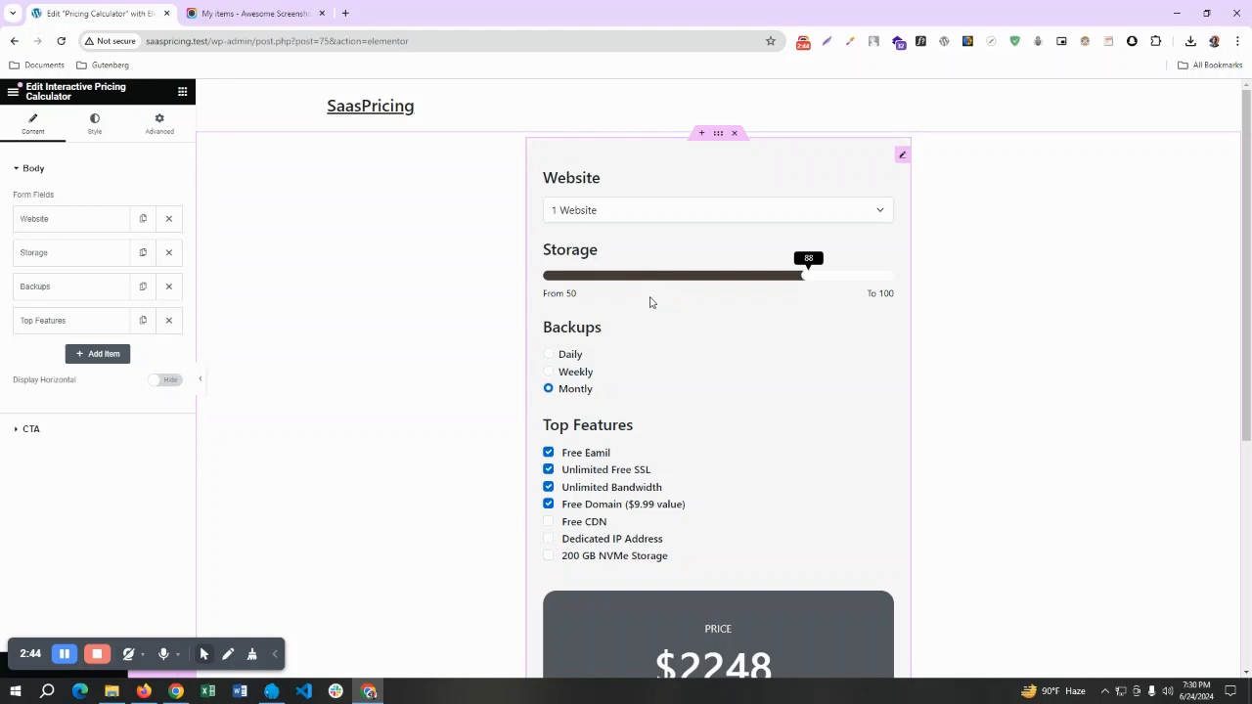
pyautogui.scroll(-1, 651, 305)
pyautogui.scroll(-1, 706, 621)
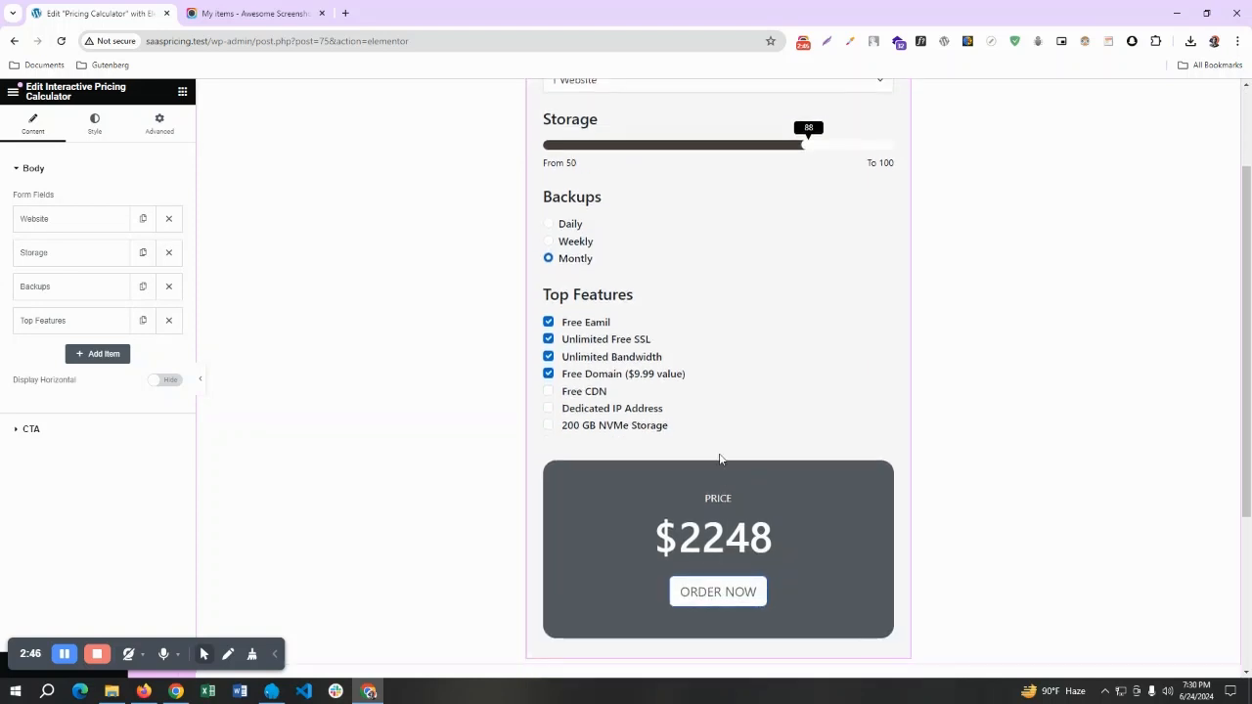
# Clear the four selected Top Features in the preview and switch the backup option to Daily.
pyautogui.click(584, 378)
pyautogui.click(587, 357)
pyautogui.click(587, 340)
pyautogui.click(586, 322)
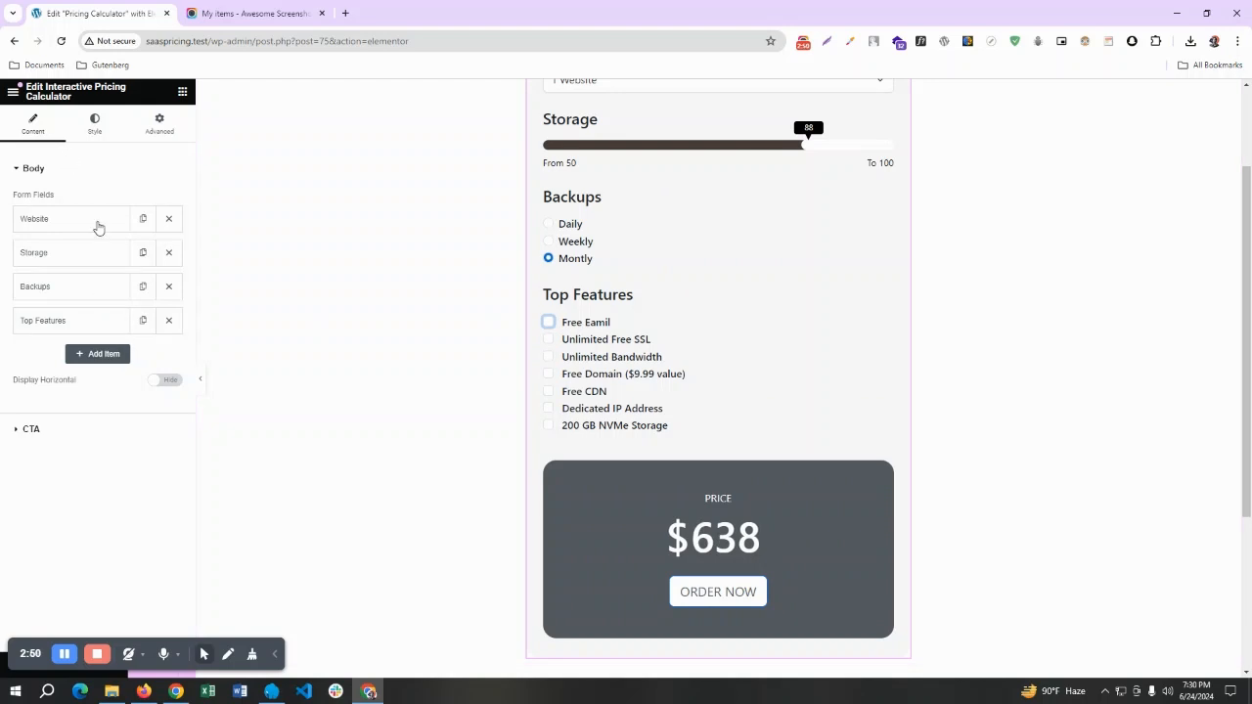
pyautogui.scroll(2, 758, 307)
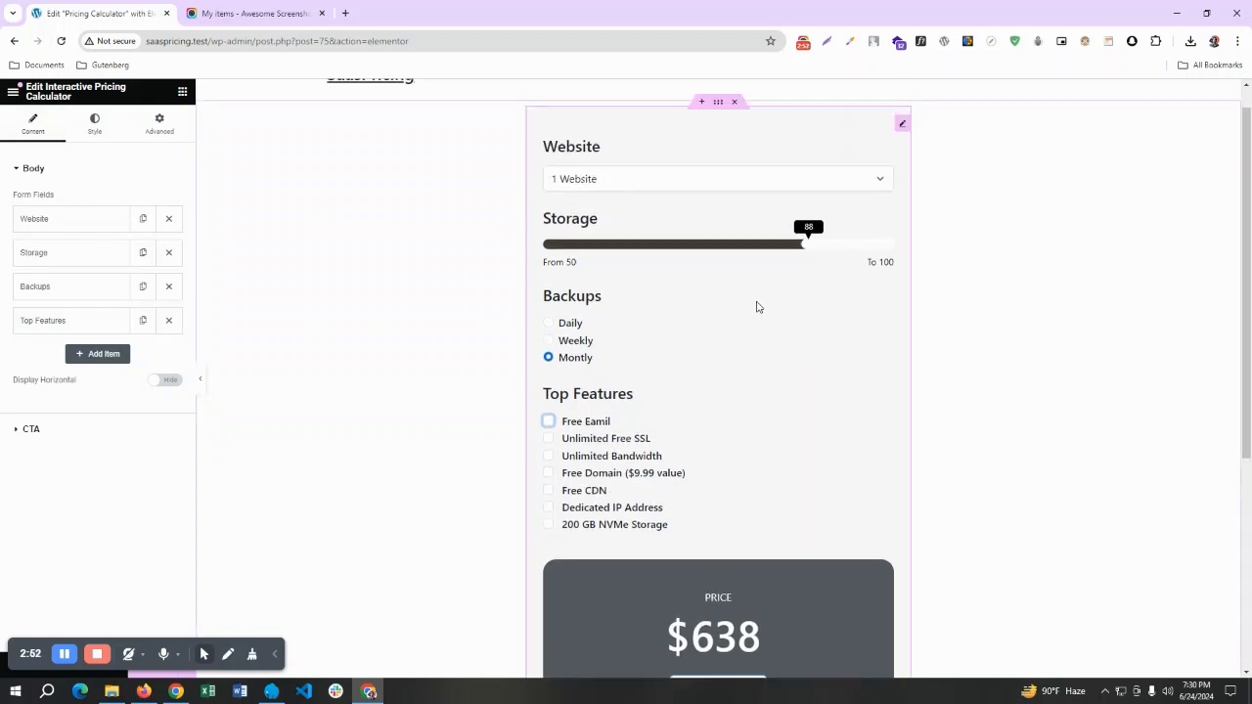
pyautogui.click(573, 360)
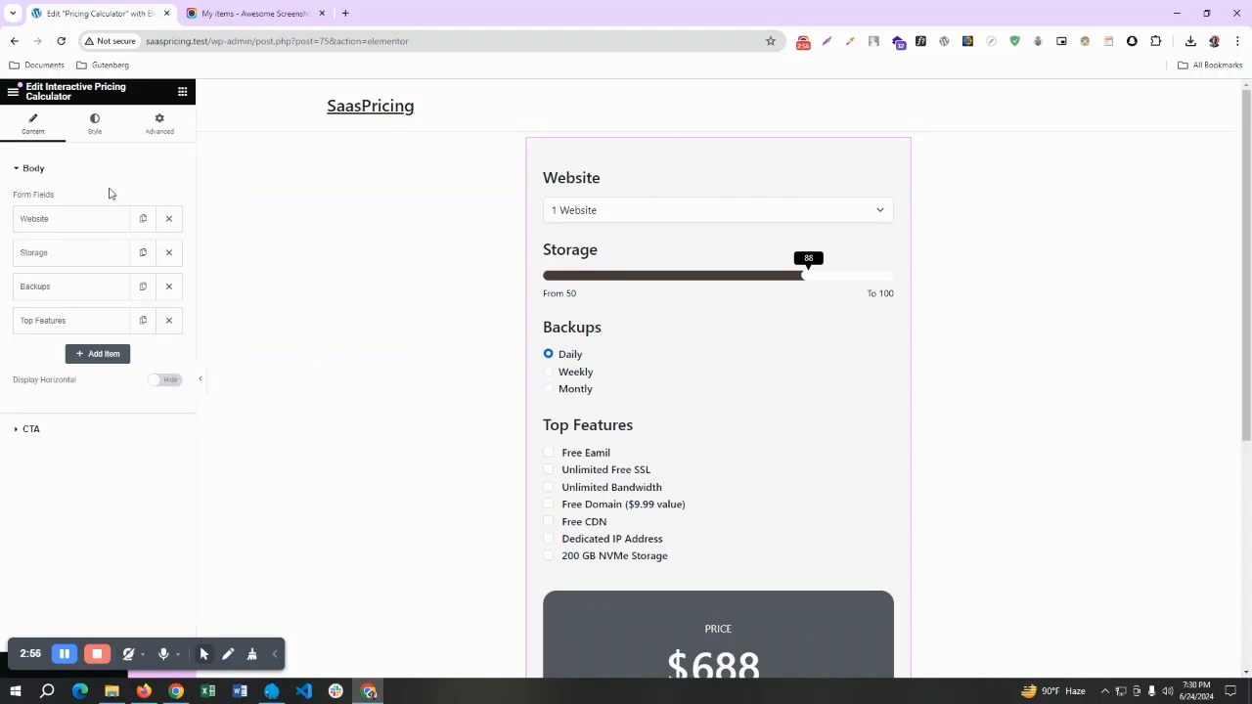
# Add a fifth form field to the calculator, with field type Number and the label "Total".
pyautogui.scroll(-1, 746, 424)
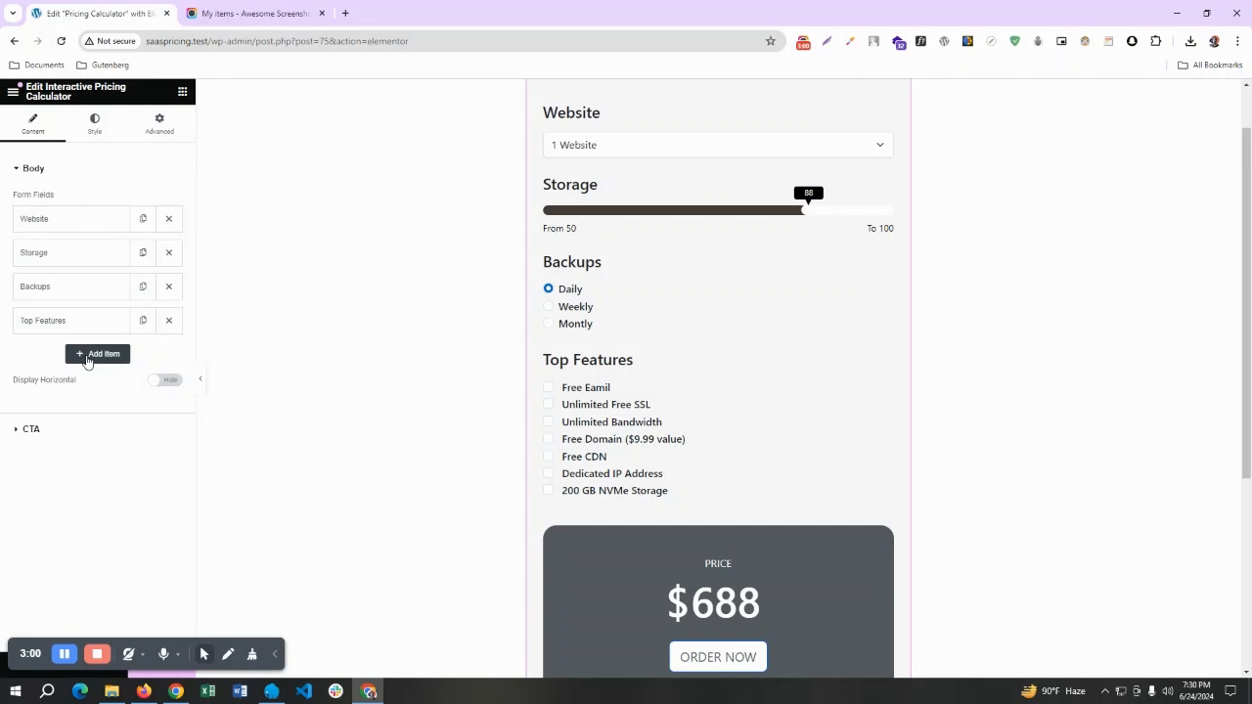
pyautogui.scroll(-1, 583, 393)
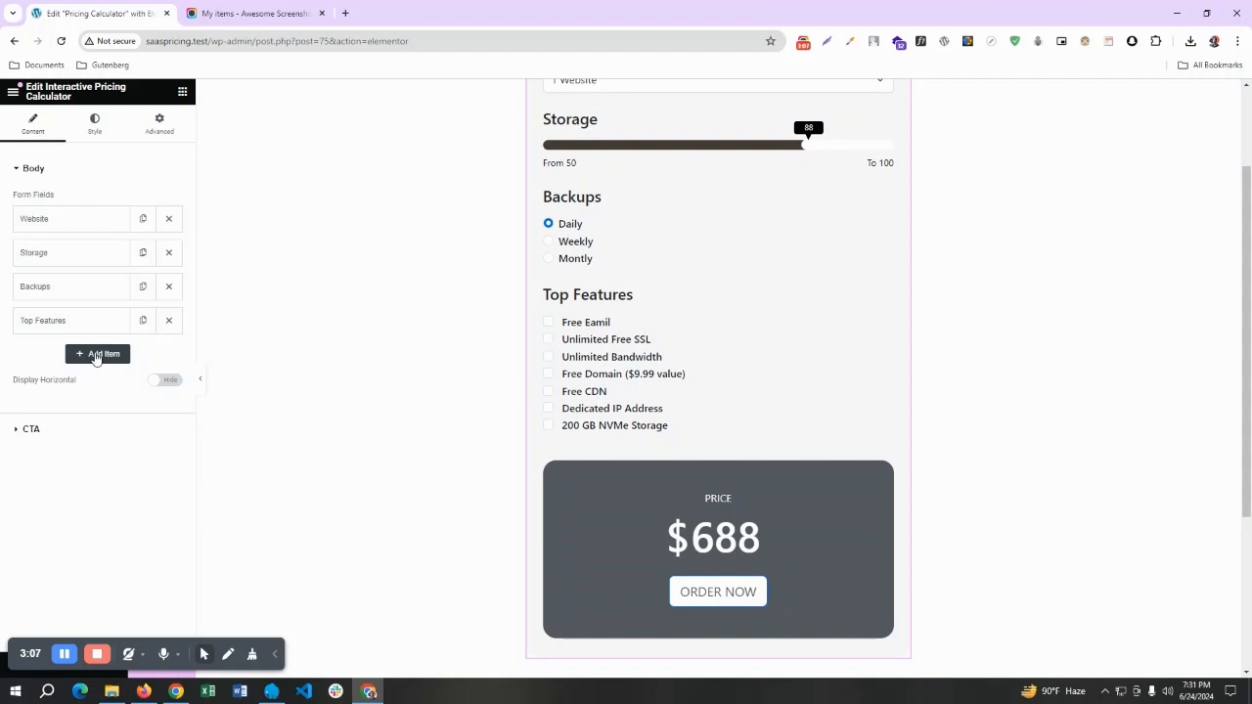
pyautogui.click(96, 358)
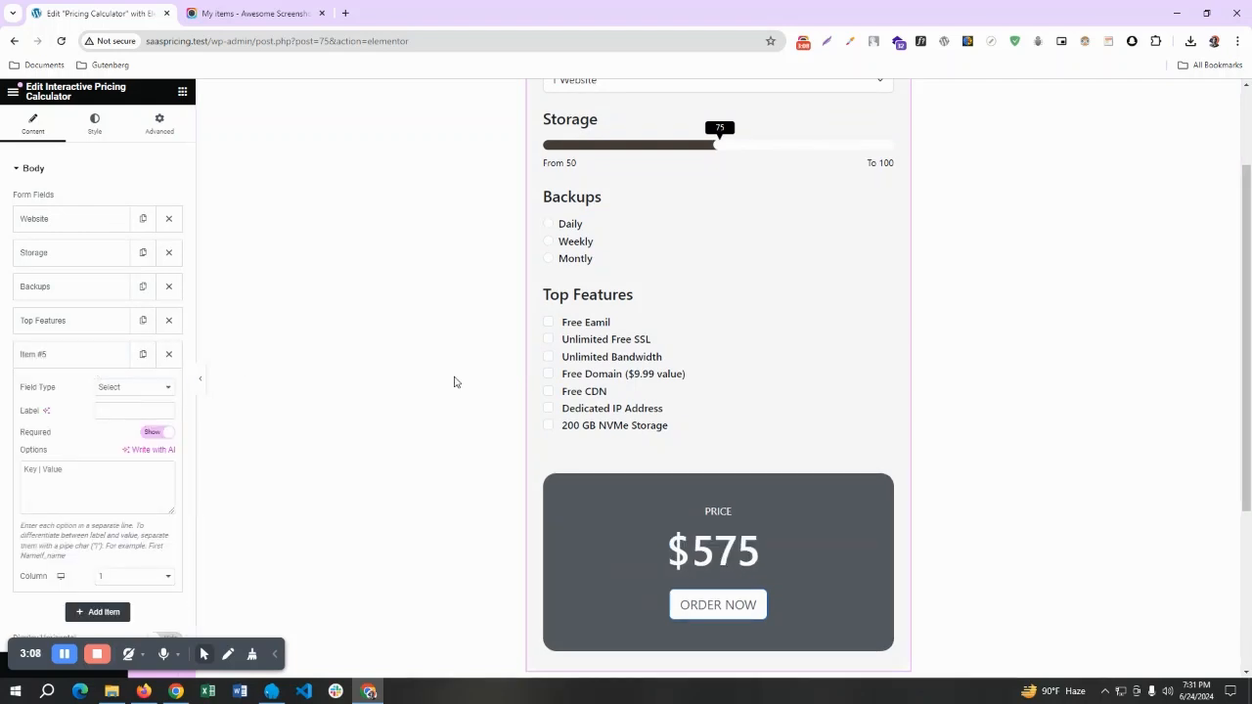
pyautogui.scroll(-1, 671, 427)
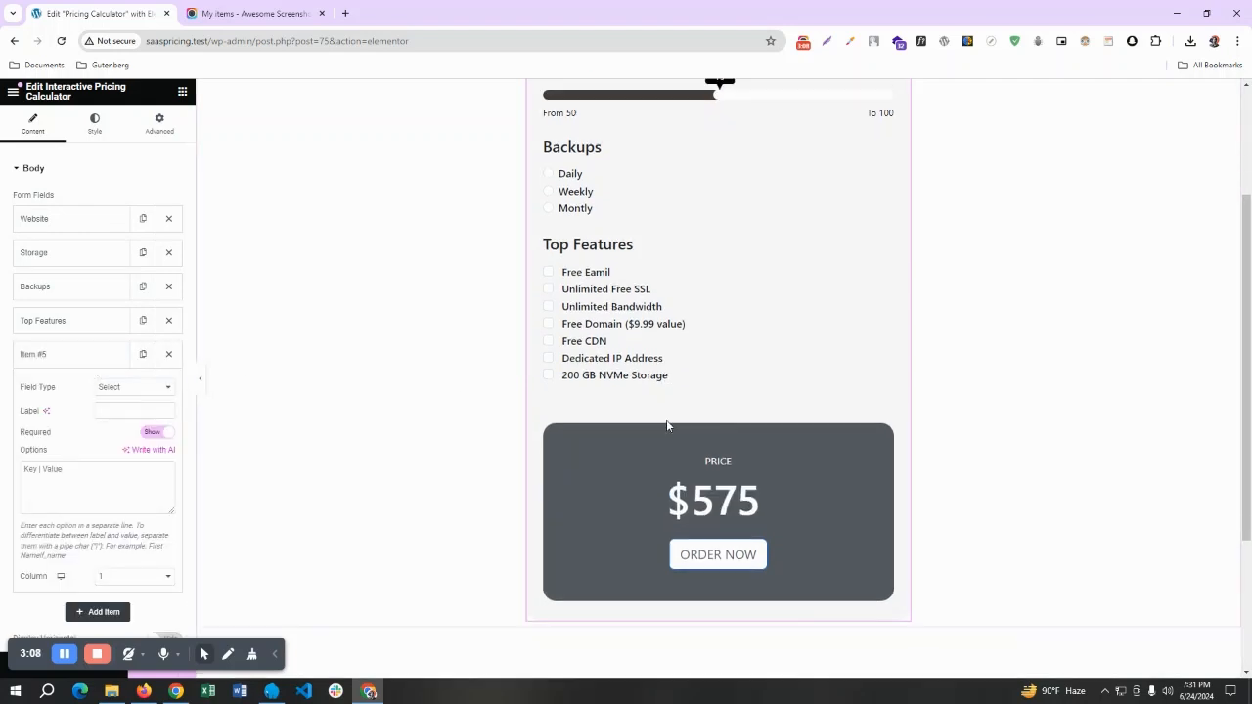
pyautogui.click(121, 391)
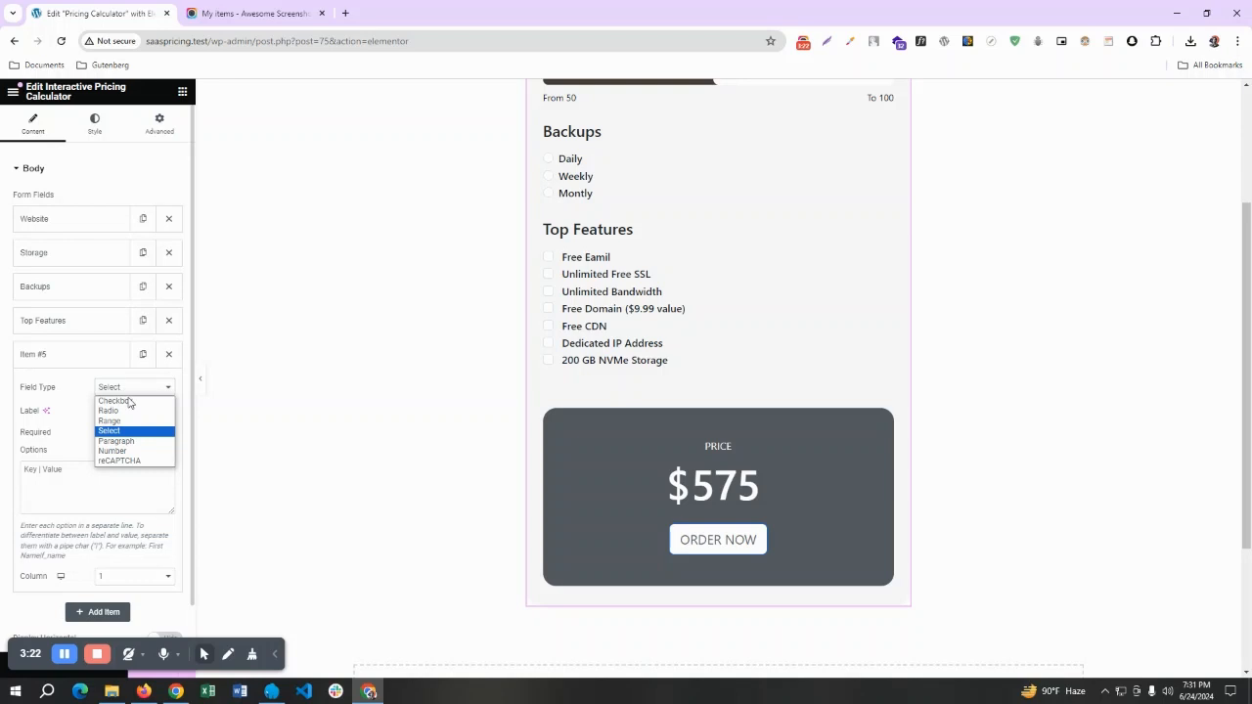
pyautogui.click(113, 451)
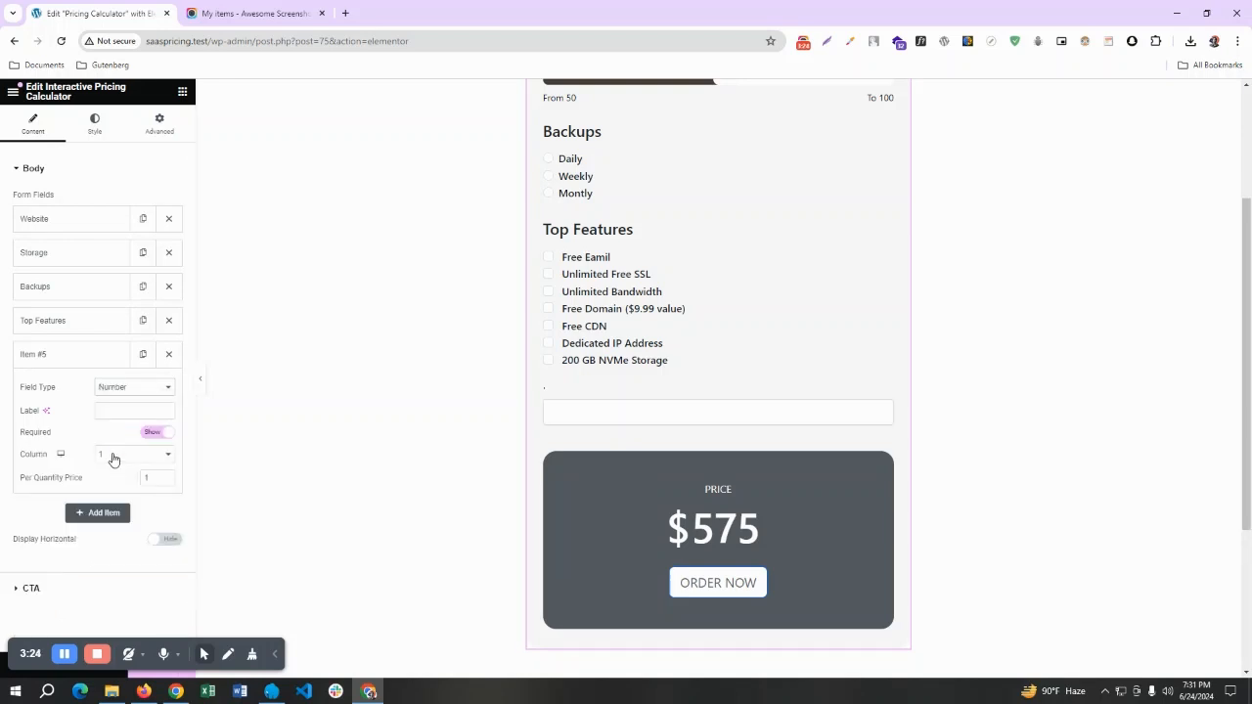
pyautogui.click(133, 409)
pyautogui.write('Toa')
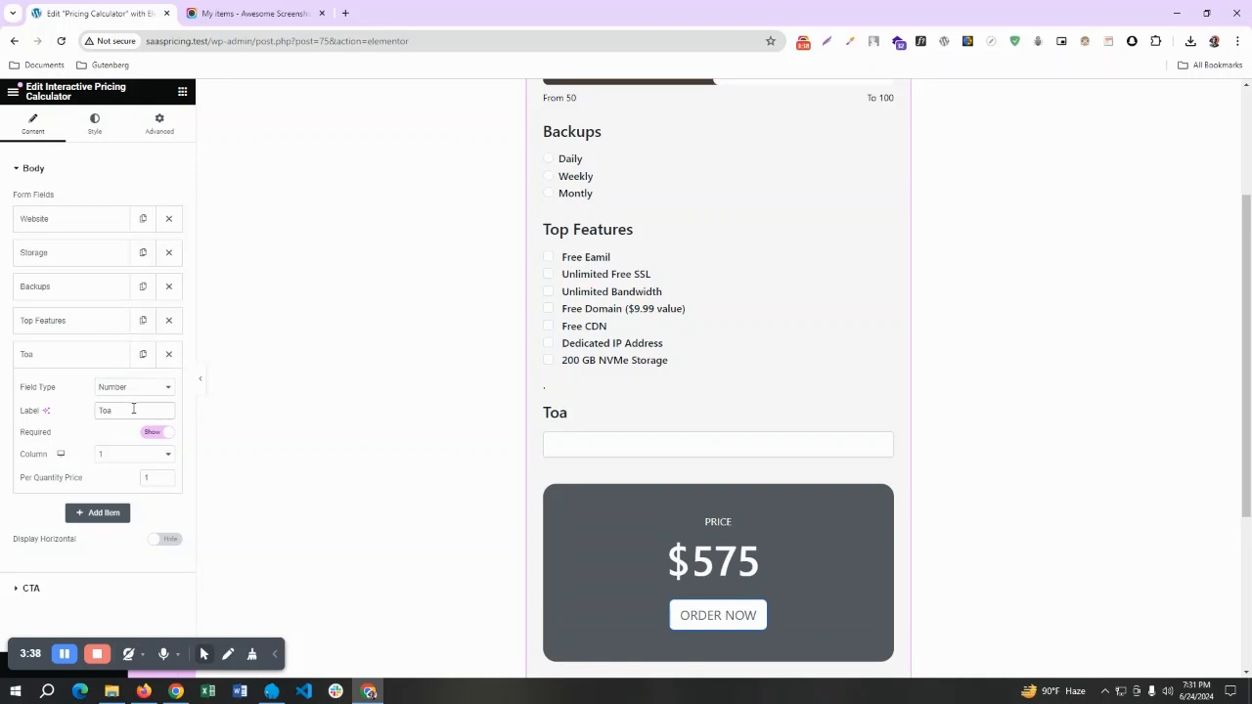
pyautogui.press('BackSpace')
pyautogui.write('tal')
# Set the Total field's per quantity price to 20 and test it with a quantity of 2 in the preview.
pyautogui.scroll(-2, 607, 352)
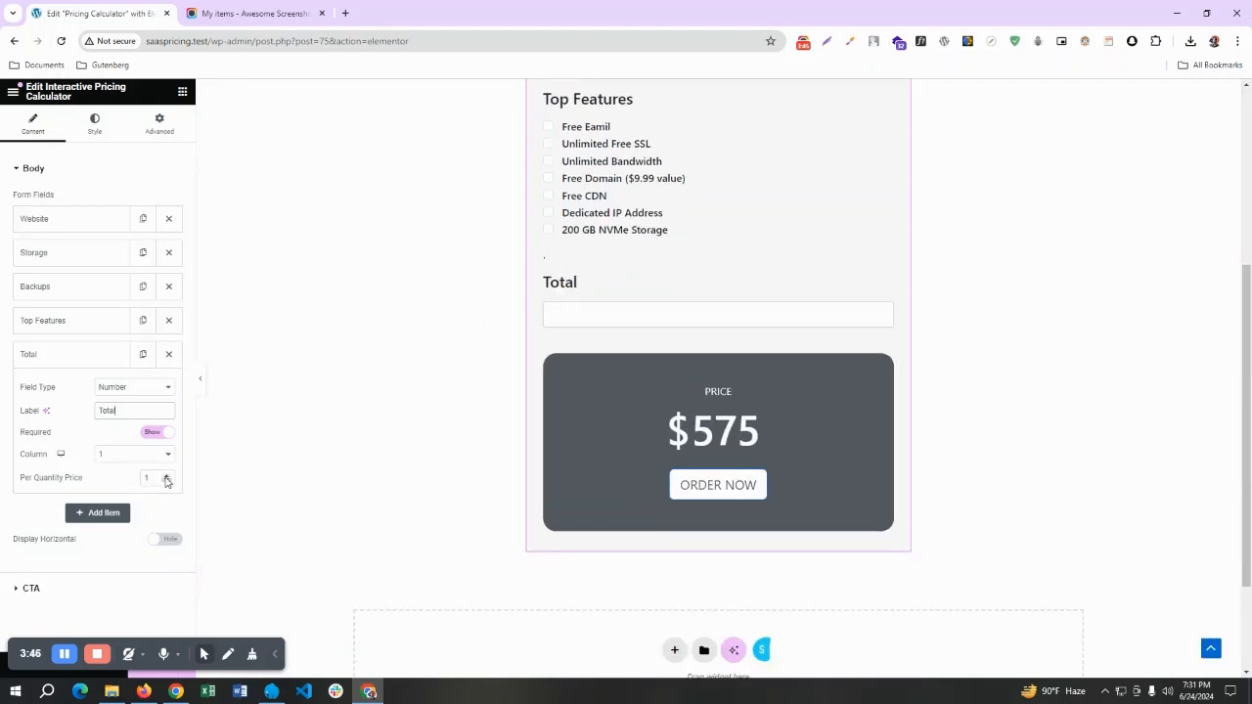
pyautogui.click(565, 316)
pyautogui.doubleClick(147, 477)
pyautogui.write('20')
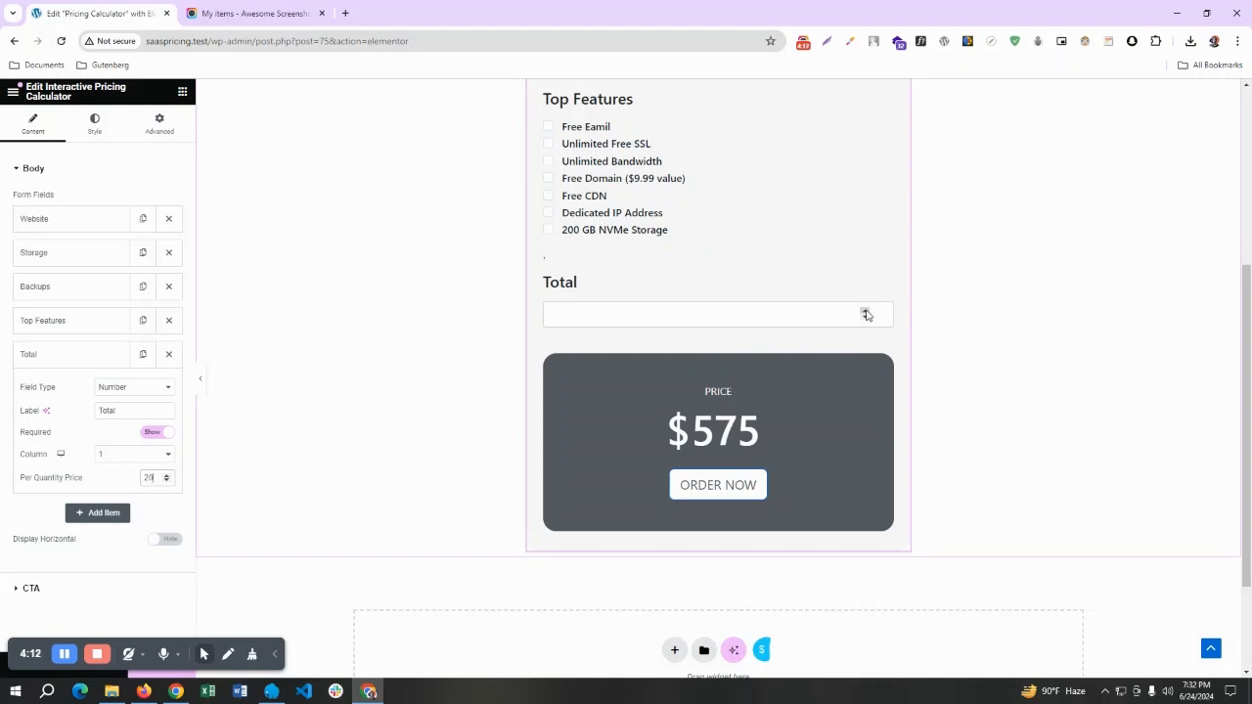
pyautogui.click(864, 310)
pyautogui.click(865, 313)
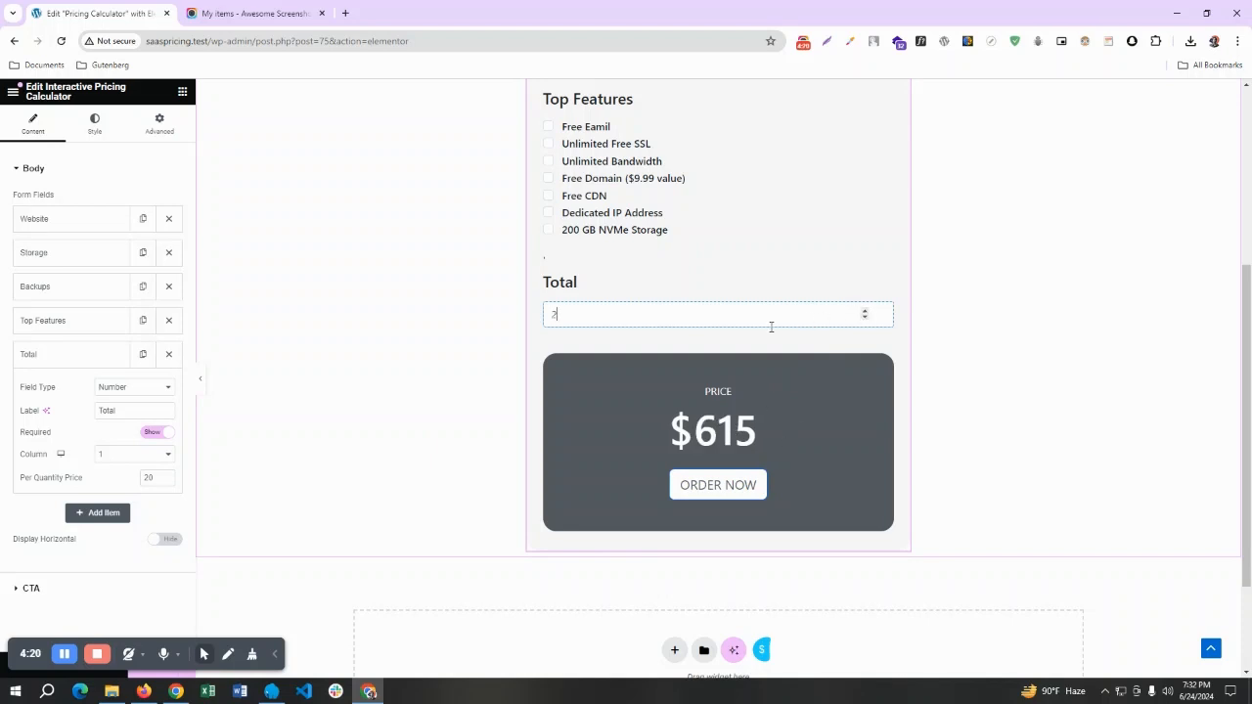
# Reopen the Total number field's settings and test the price in the preview with a quantity of 3.
pyautogui.click(183, 357)
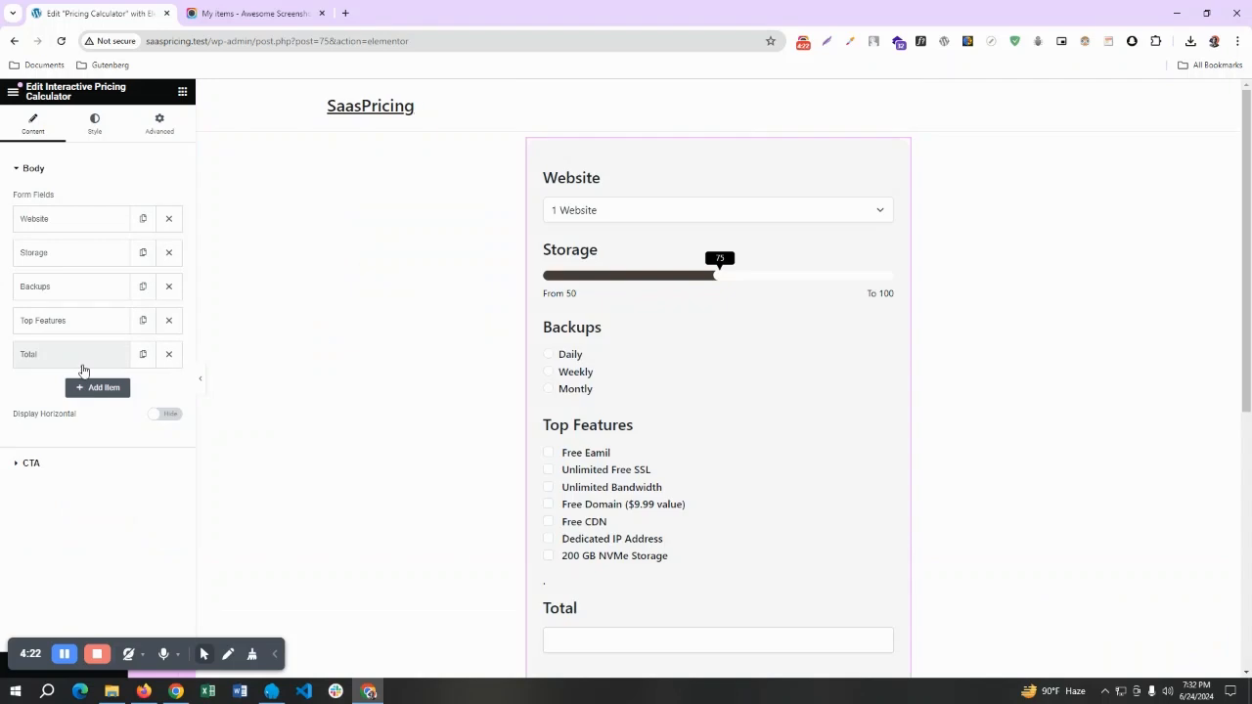
pyautogui.scroll(-3, 698, 392)
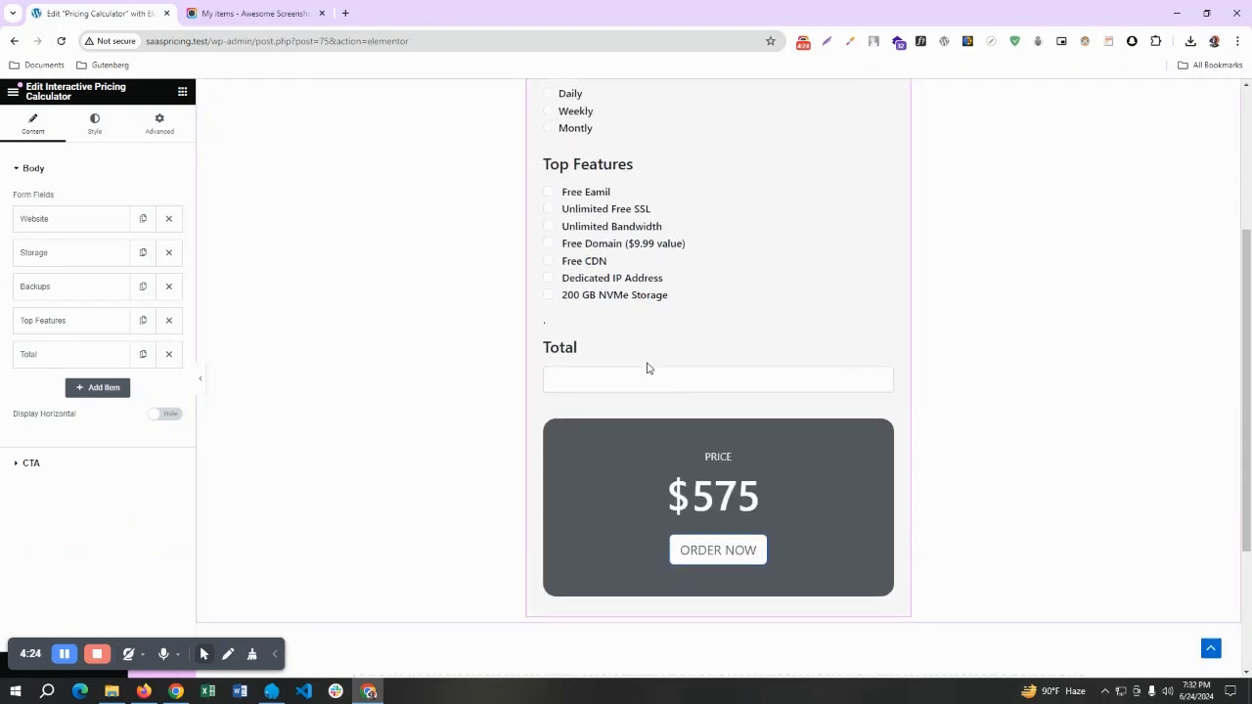
pyautogui.click(61, 356)
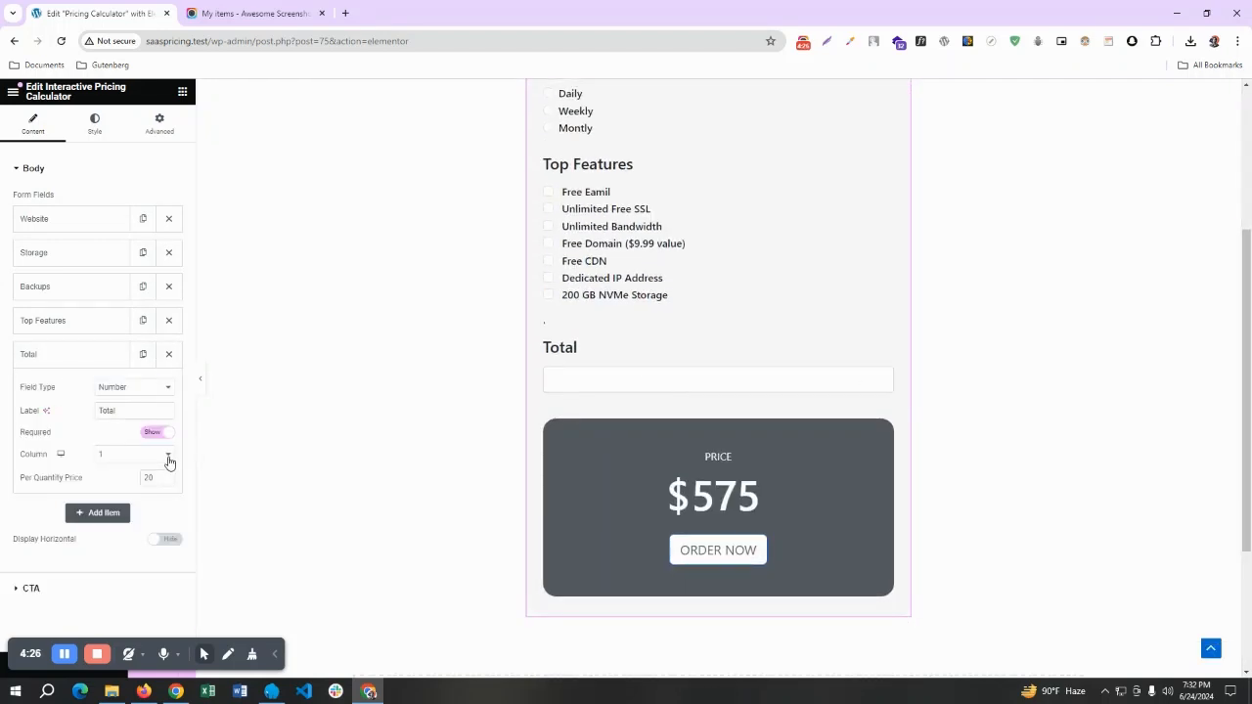
pyautogui.click(758, 384)
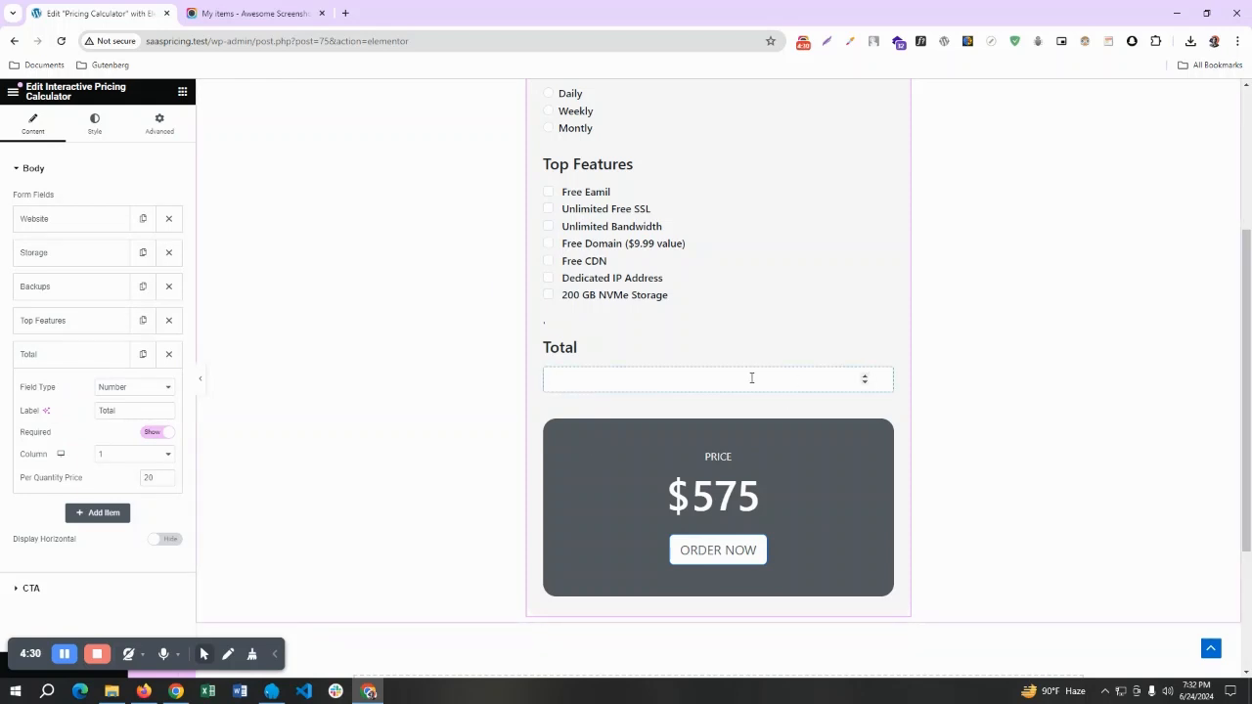
pyautogui.write('3')
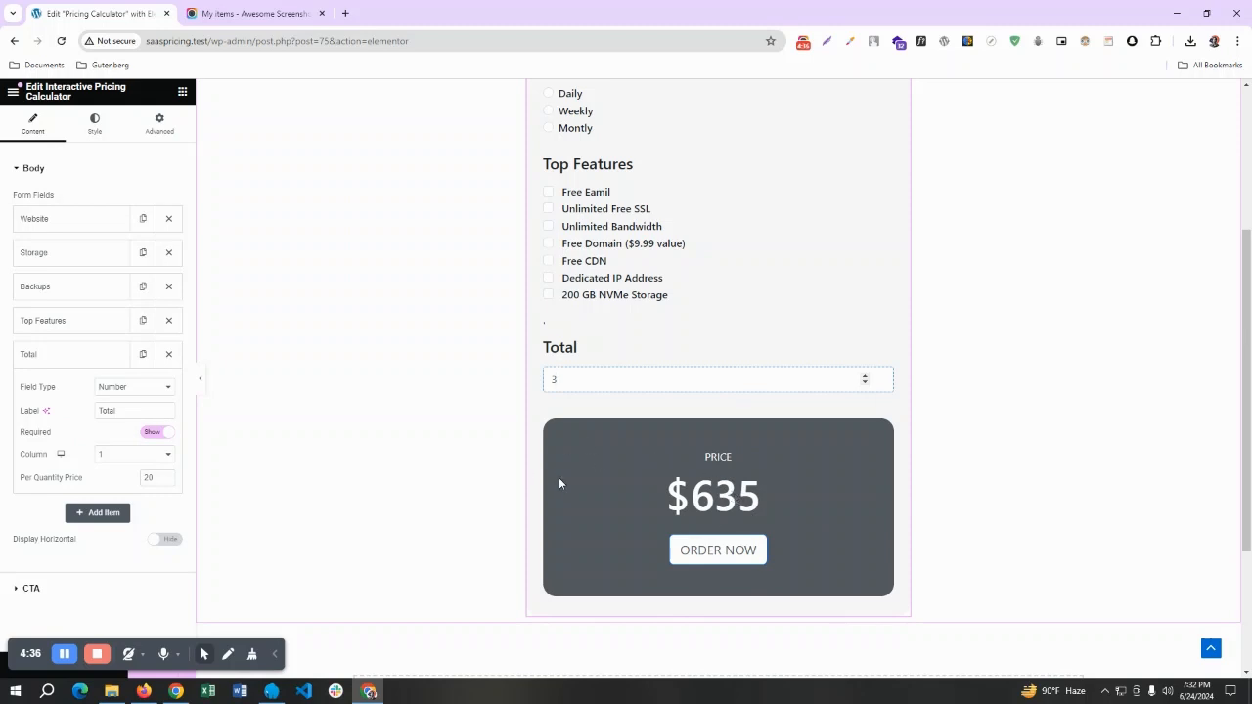
# Change the Total field's type to Radio and enter the options "Apple | 20" and "Mango | 60" on separate lines.
pyautogui.click(131, 391)
pyautogui.click(128, 409)
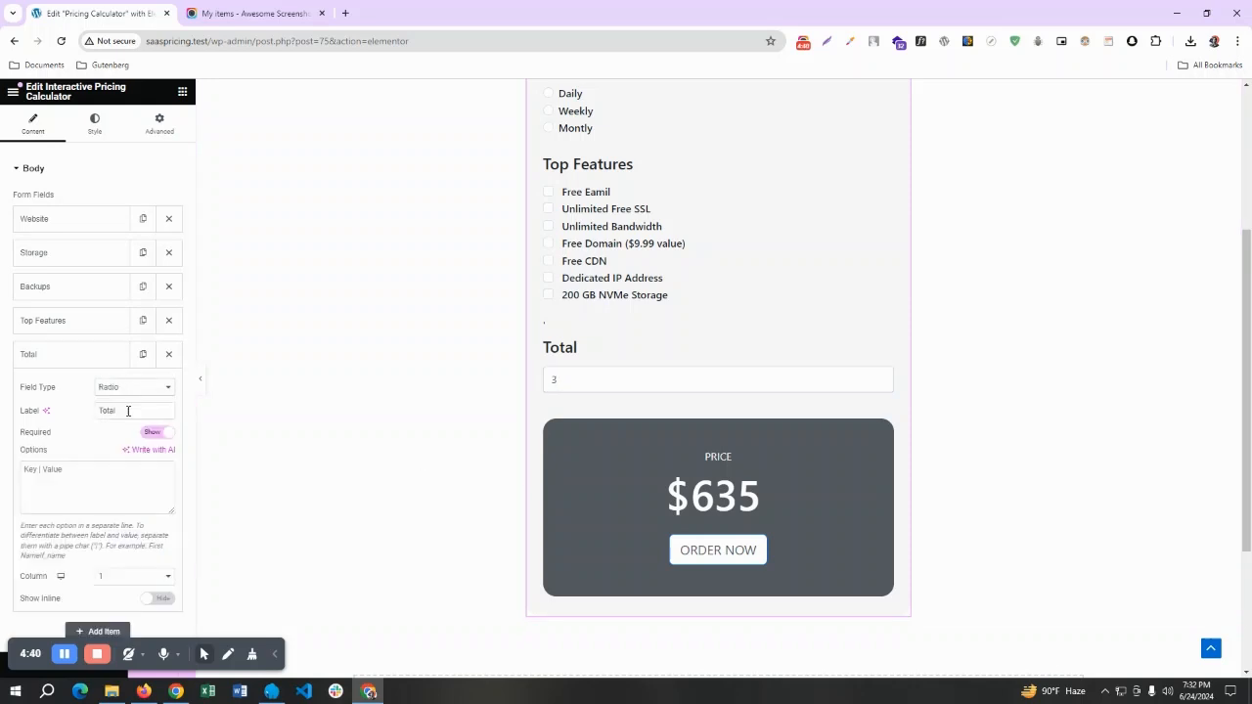
pyautogui.click(41, 473)
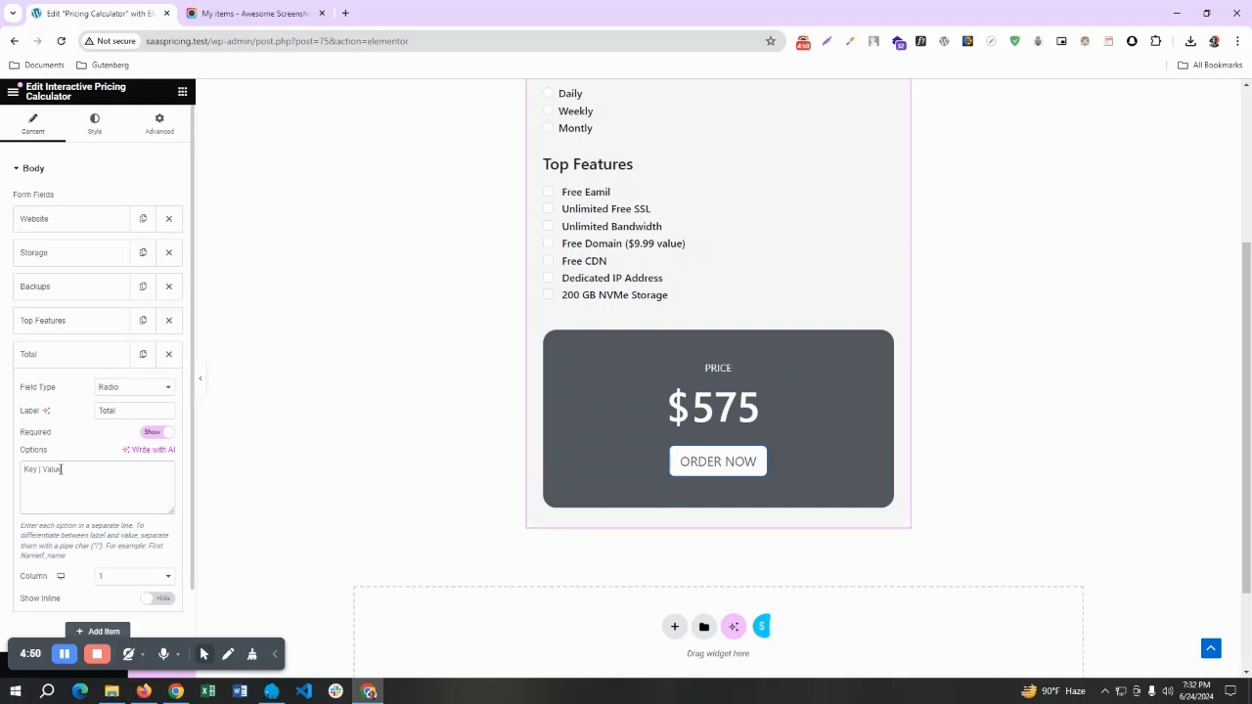
pyautogui.scroll(2, 699, 346)
pyautogui.scroll(-1, 698, 346)
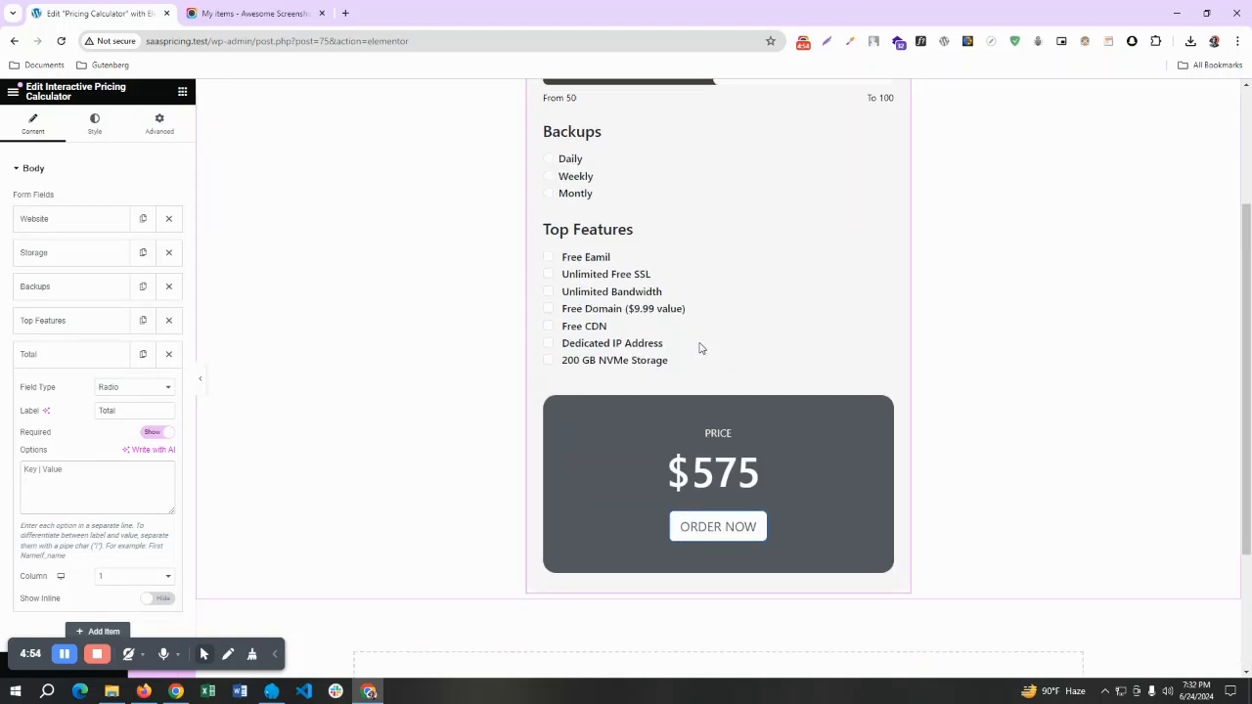
pyautogui.write('Apple')
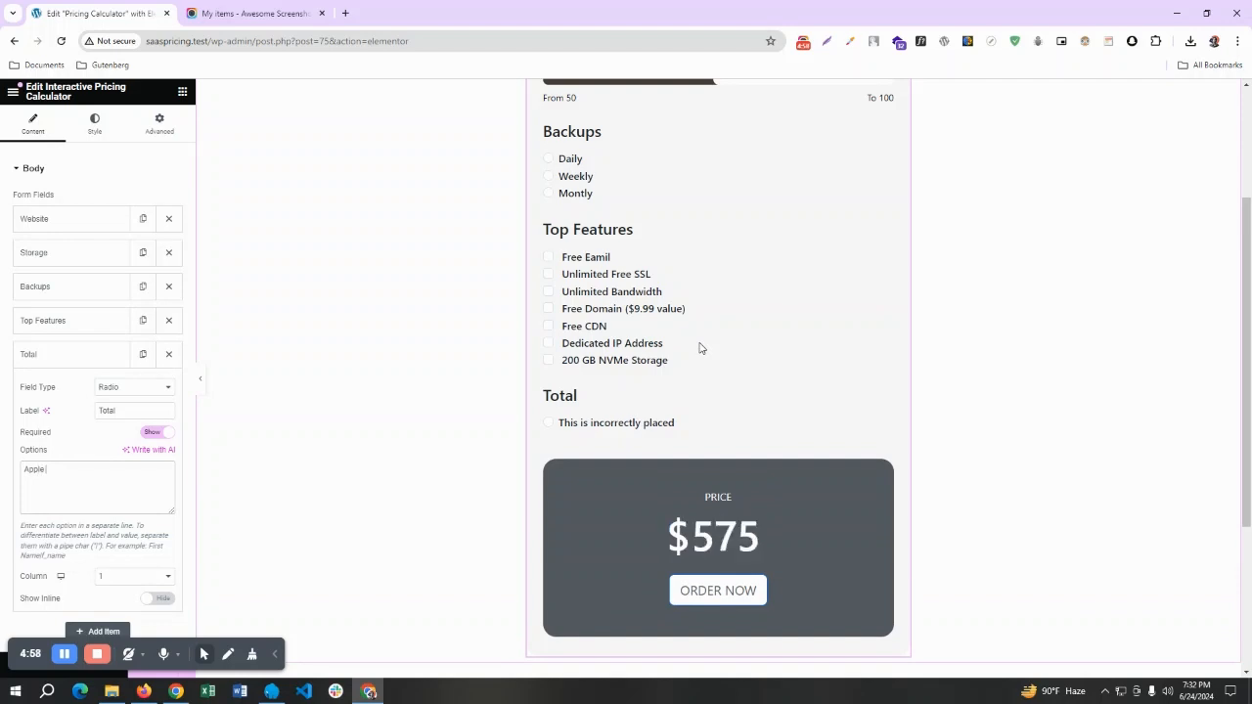
pyautogui.write(' | 20')
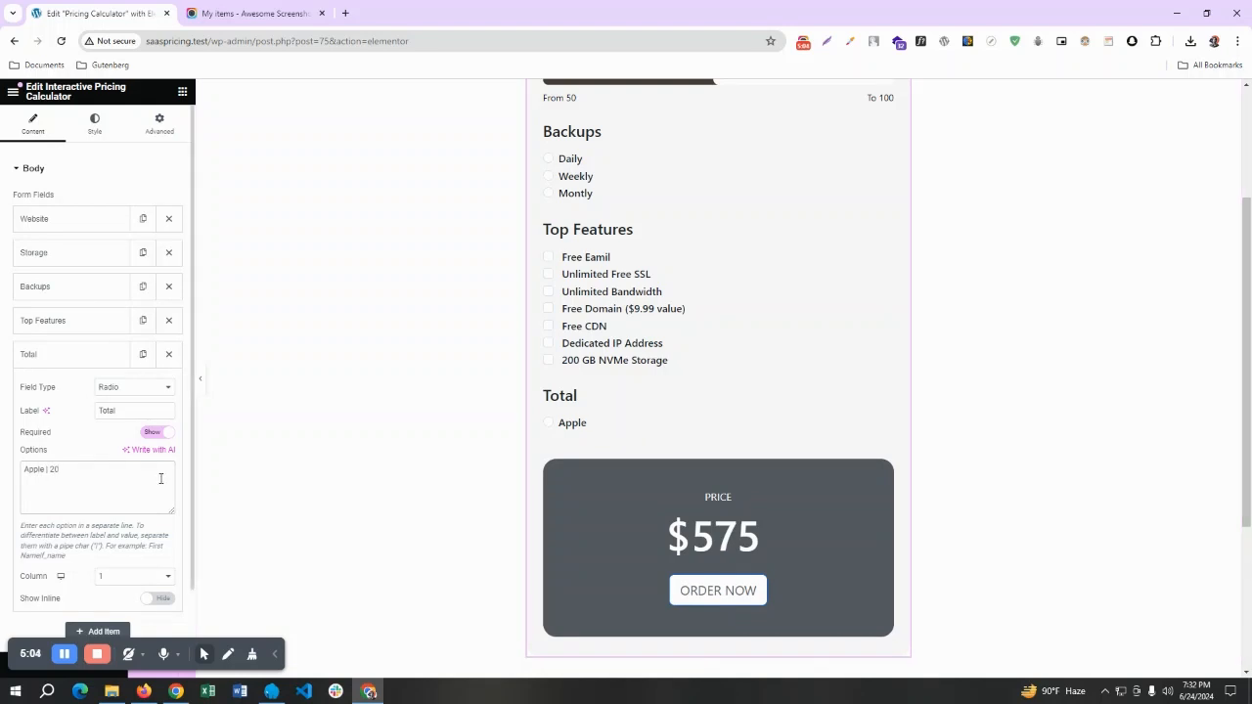
pyautogui.press('Return')
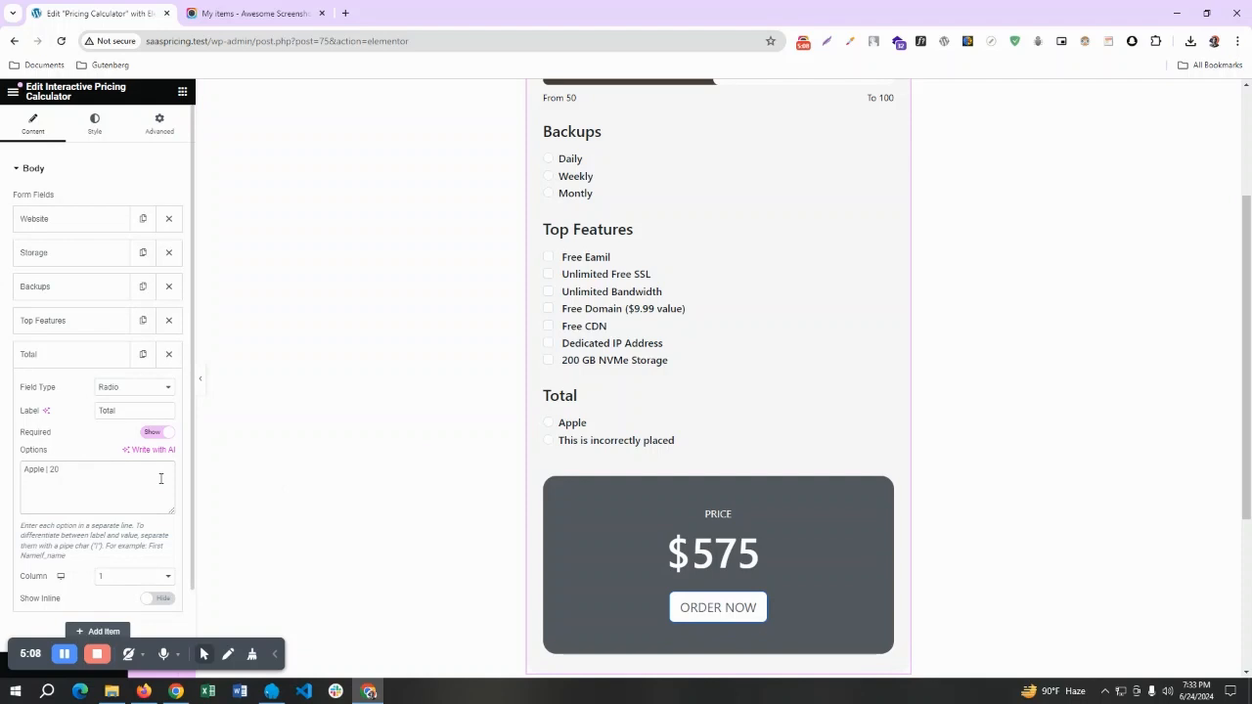
pyautogui.write('Mango |')
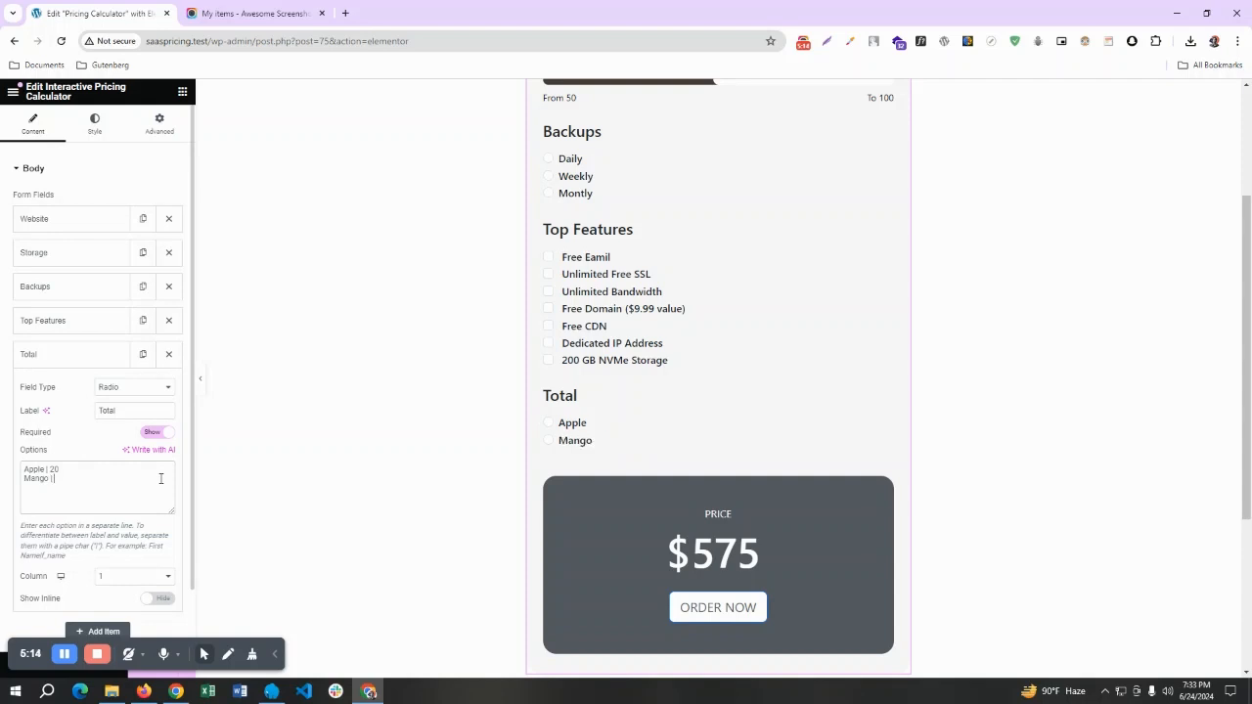
pyautogui.write(' 60')
# Change the Total field's type to Range and test its slider at 69 in the preview.
pyautogui.click(125, 393)
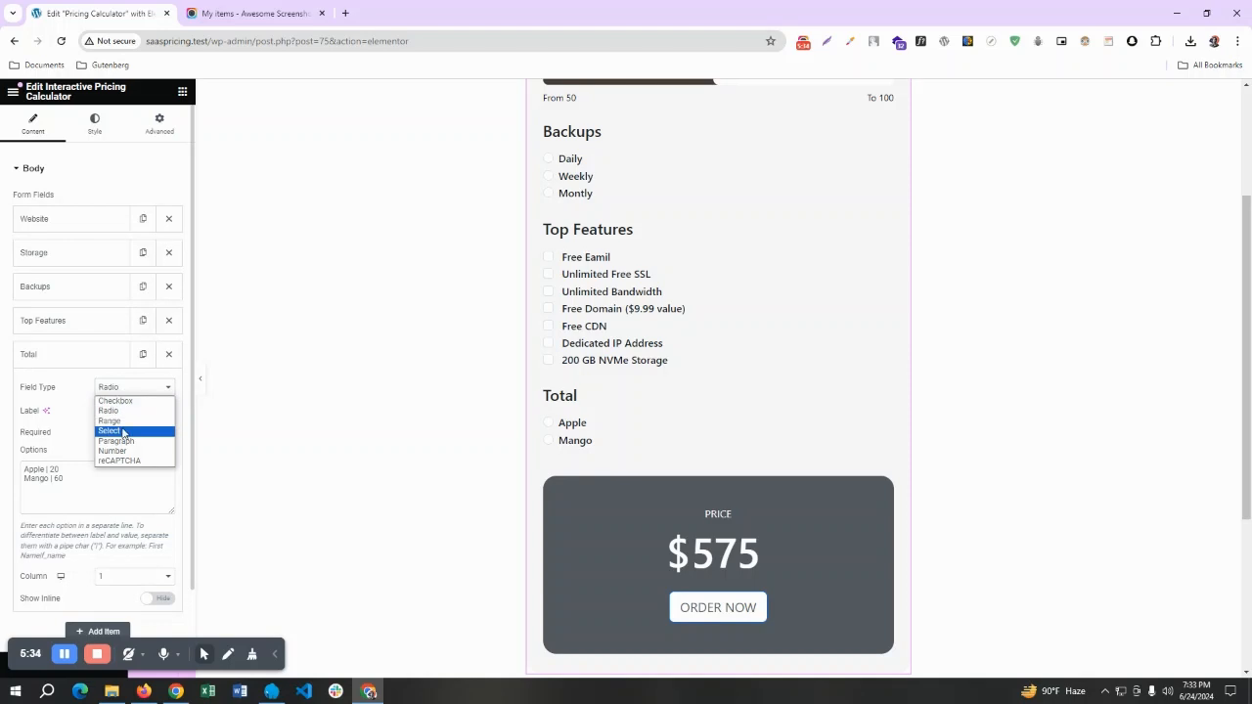
pyautogui.click(119, 421)
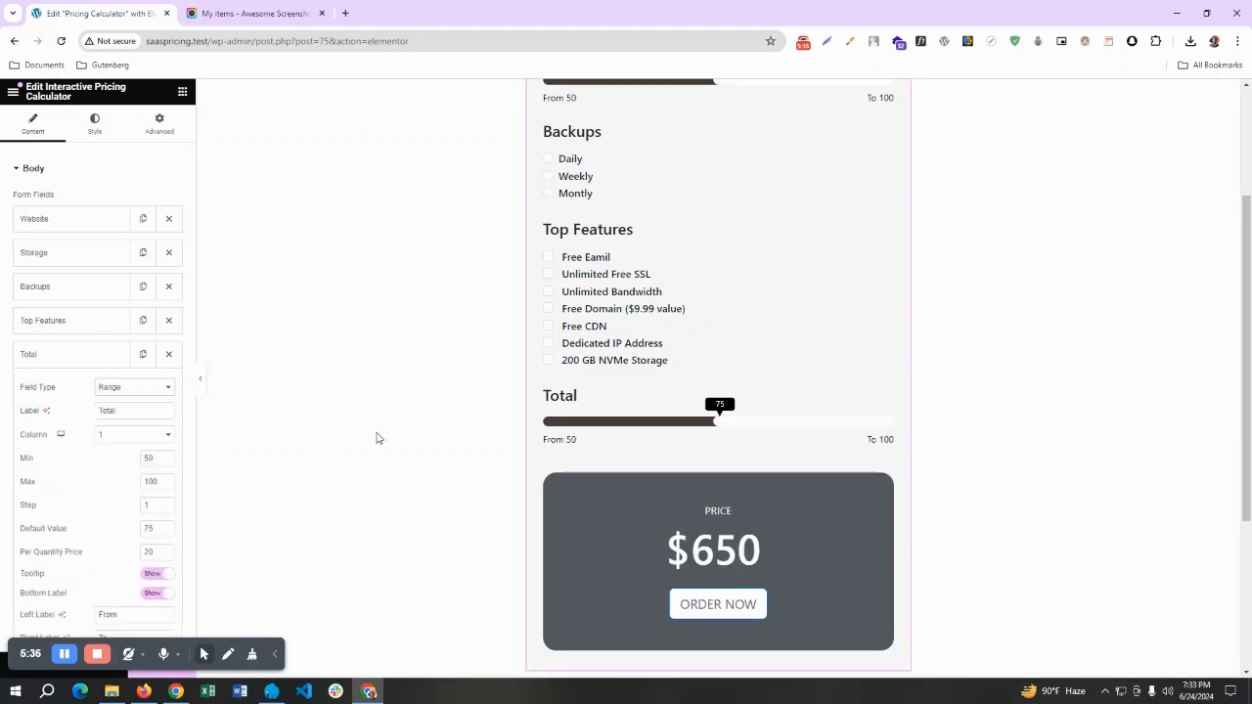
pyautogui.moveTo(707, 429); pyautogui.dragTo(674, 427)
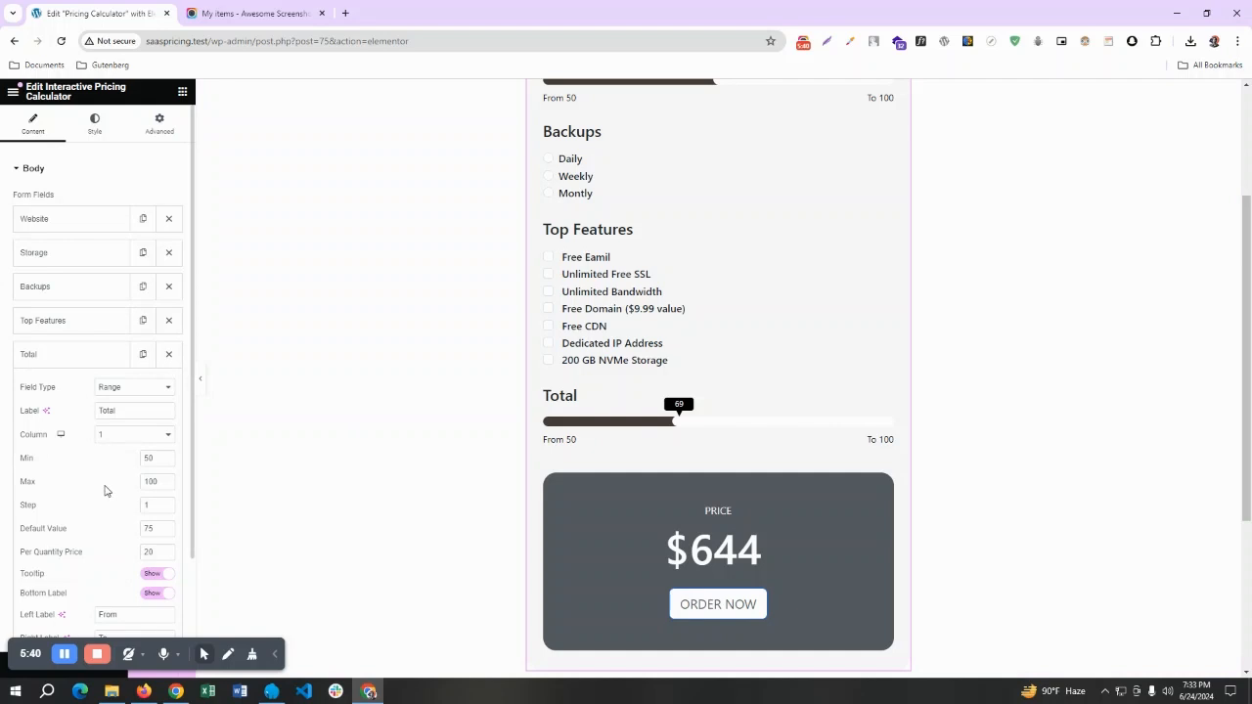
# Examine the Total range field's default value and per quantity price settings.
pyautogui.scroll(-2, 106, 489)
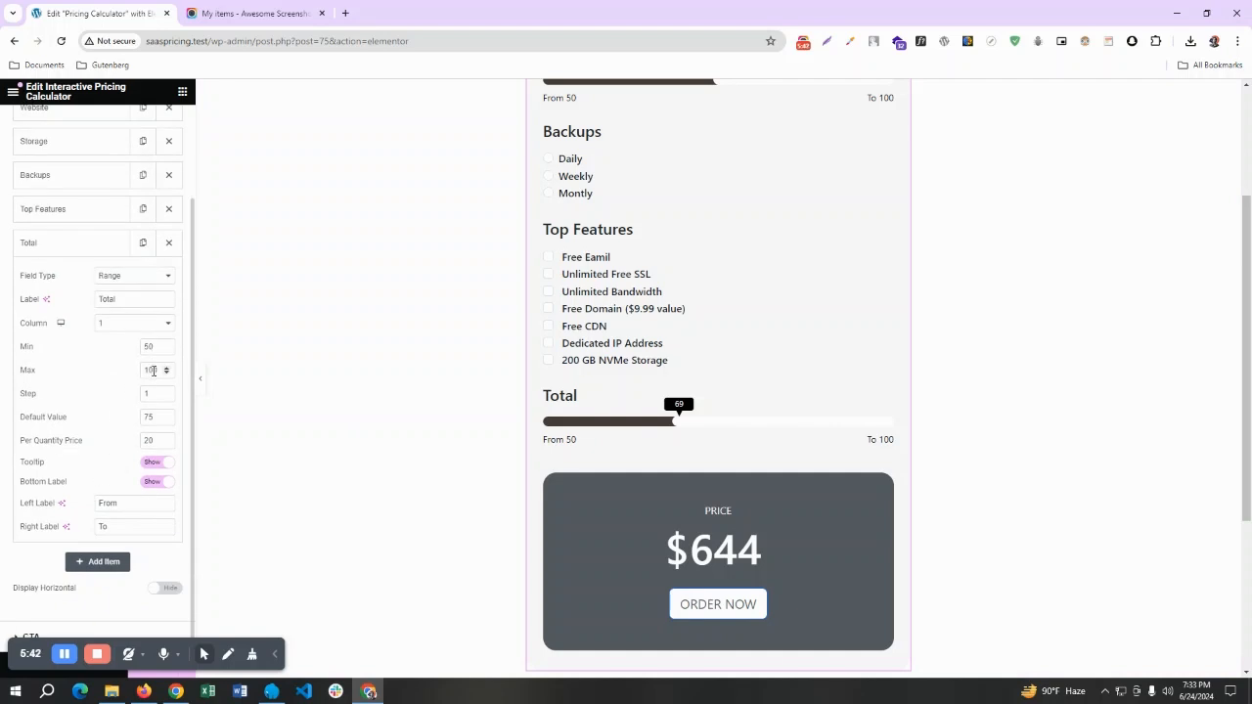
pyautogui.doubleClick(148, 417)
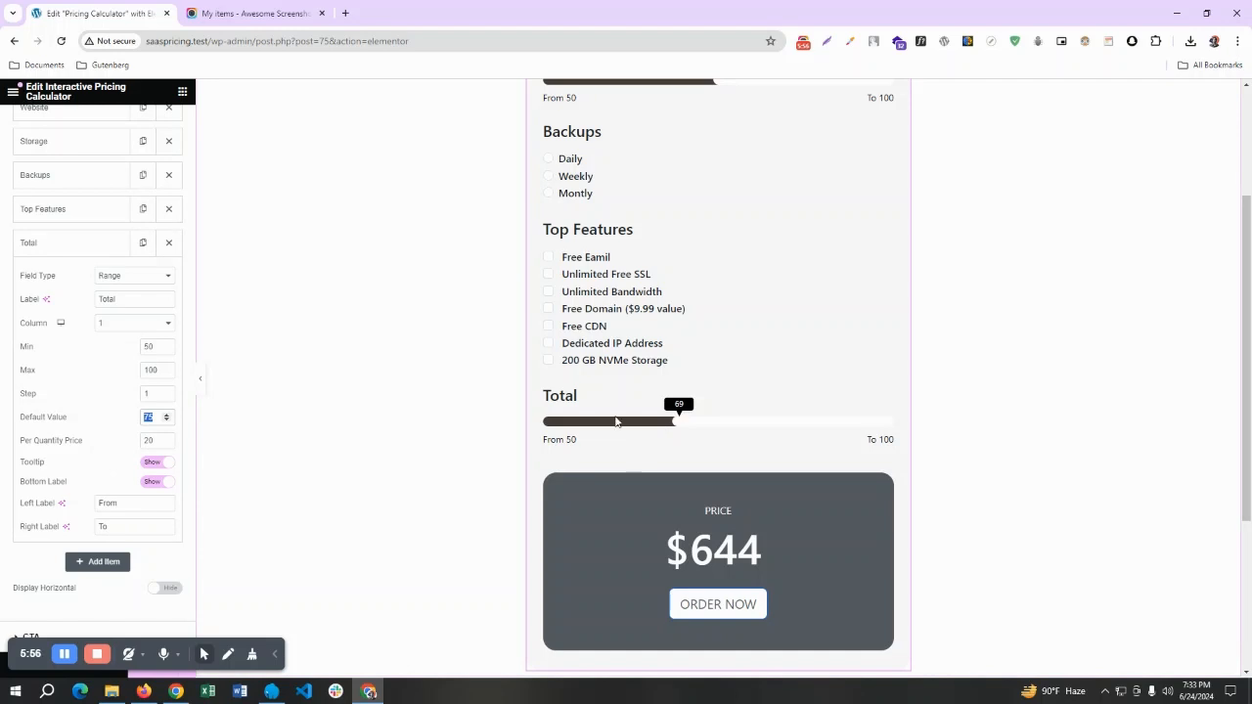
pyautogui.click(152, 446)
pyautogui.doubleClick(151, 447)
pyautogui.click(109, 445)
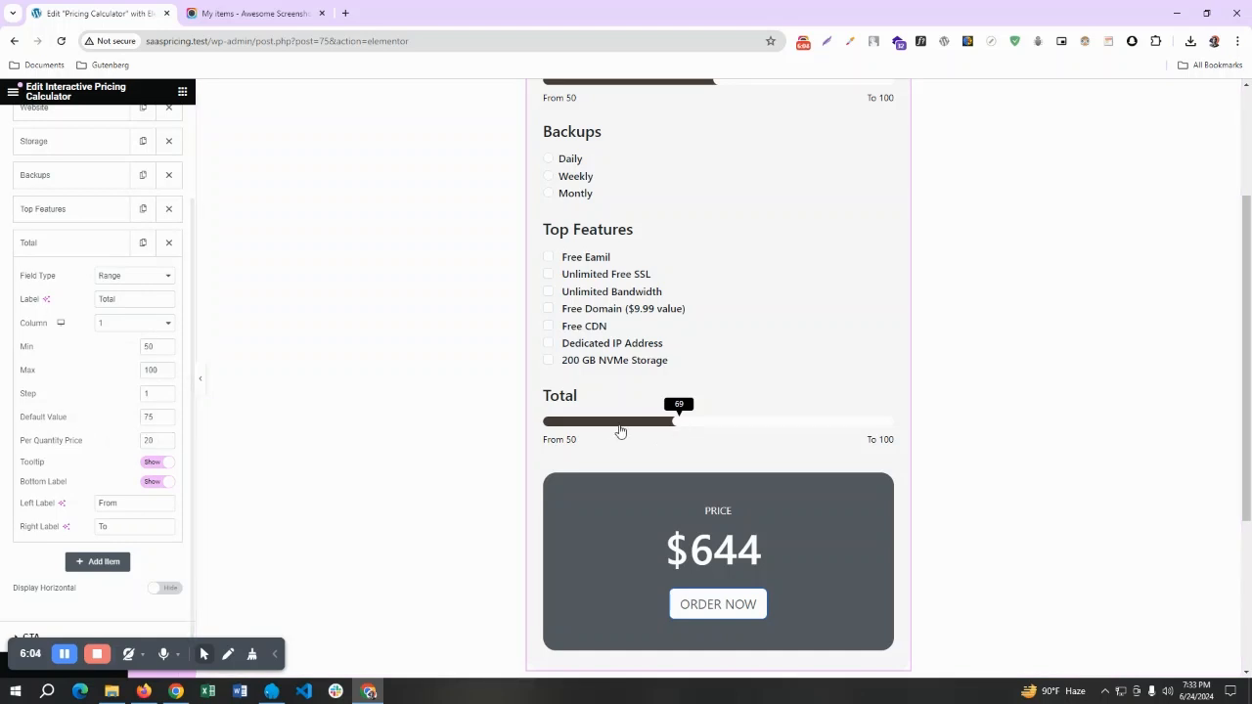
# Hide and show again the Total slider's tooltip, and do the same with its bottom label.
pyautogui.click(150, 465)
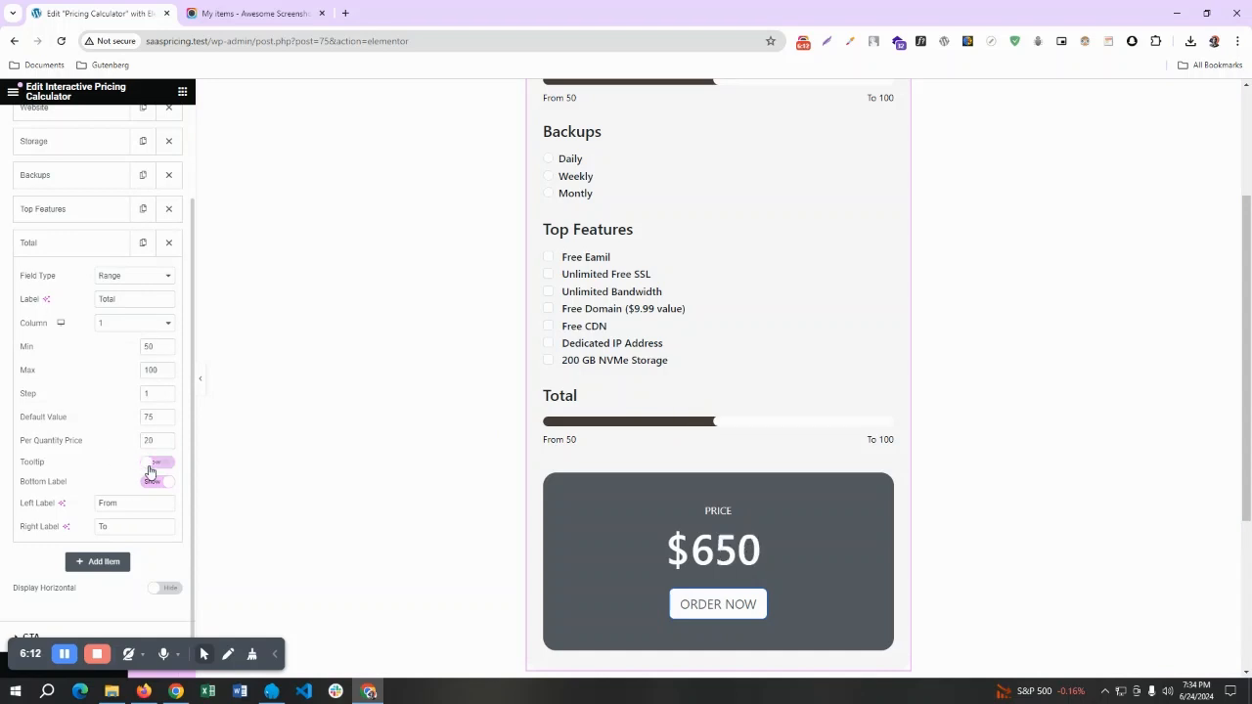
pyautogui.click(150, 466)
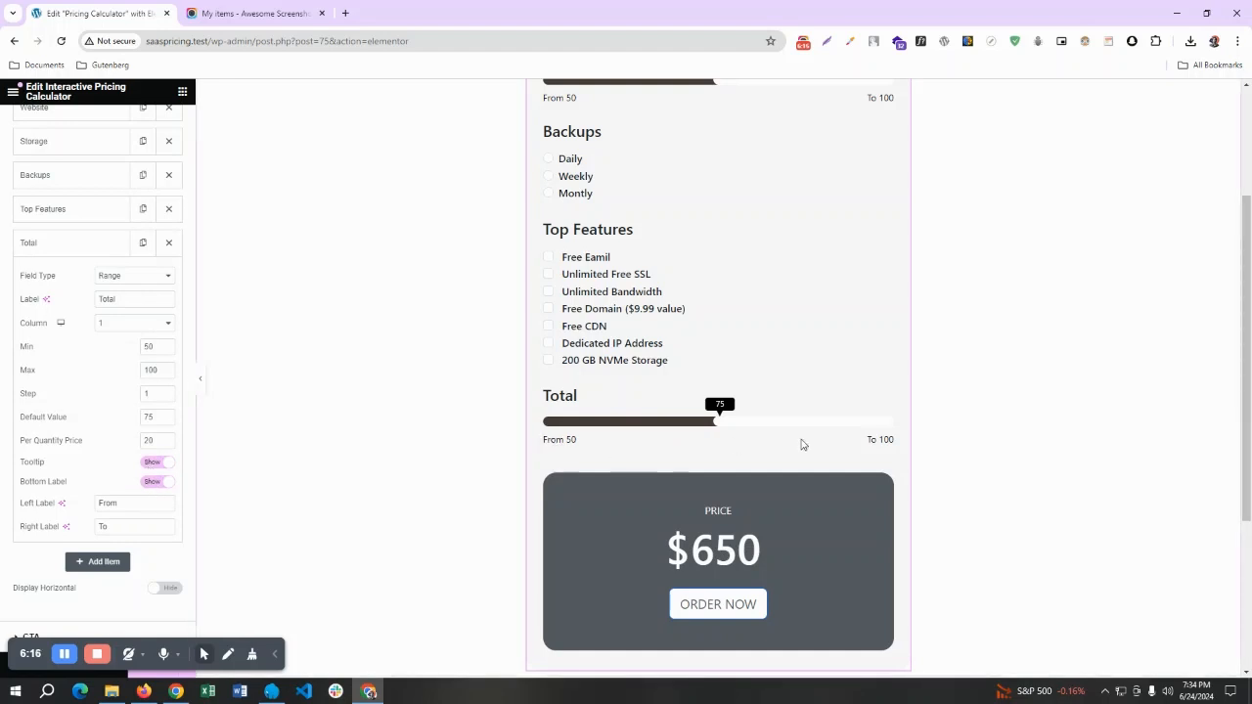
pyautogui.click(154, 486)
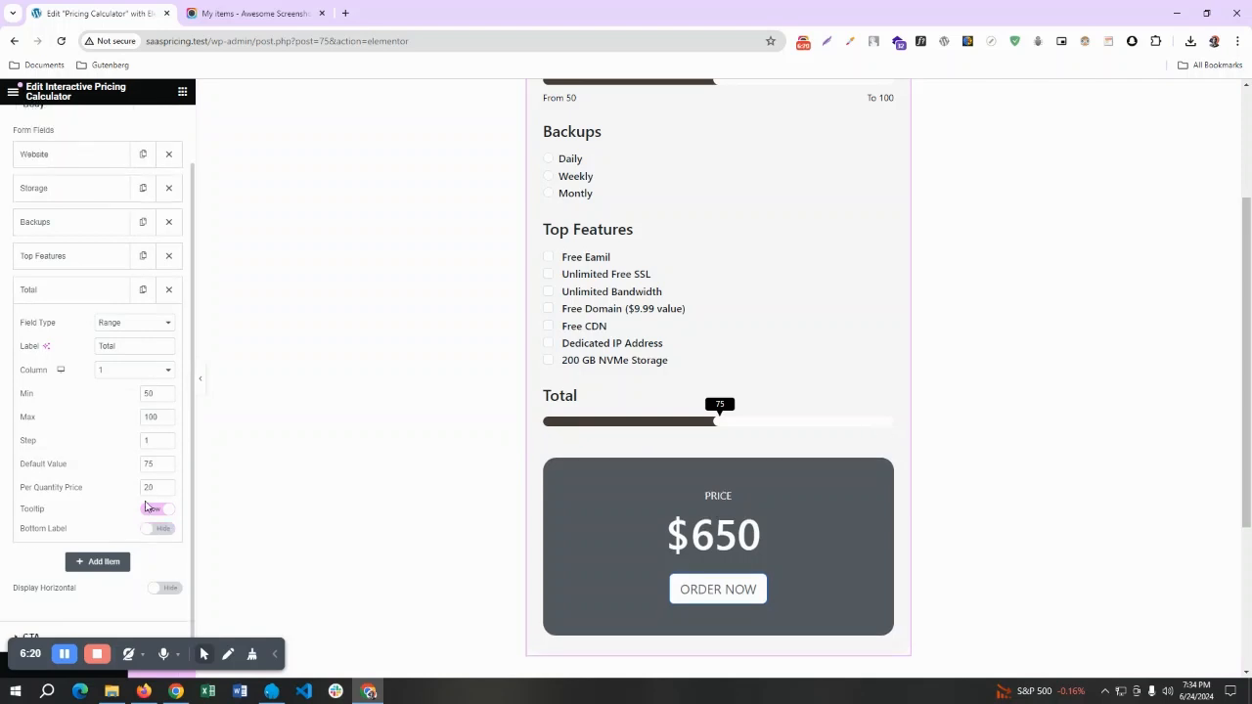
pyautogui.click(152, 526)
pyautogui.scroll(-1, 118, 481)
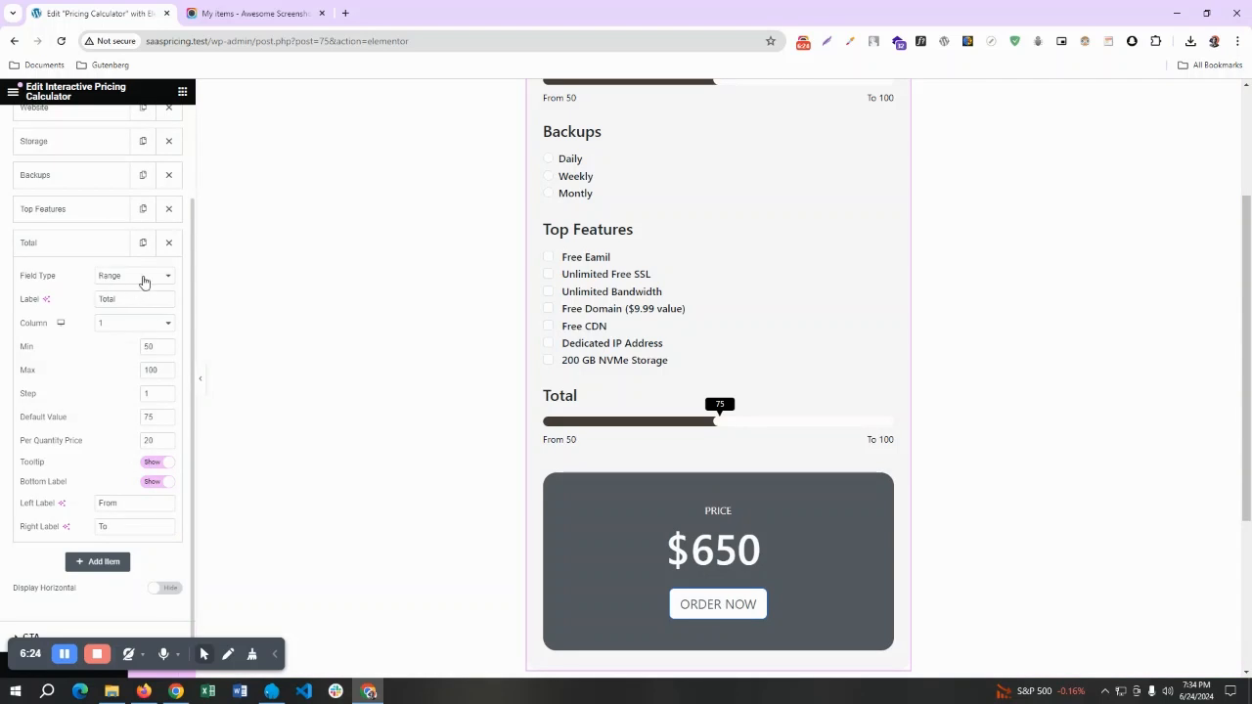
# Reorder the form fields so that Total sits directly between Storage and Backups.
pyautogui.scroll(2, 587, 264)
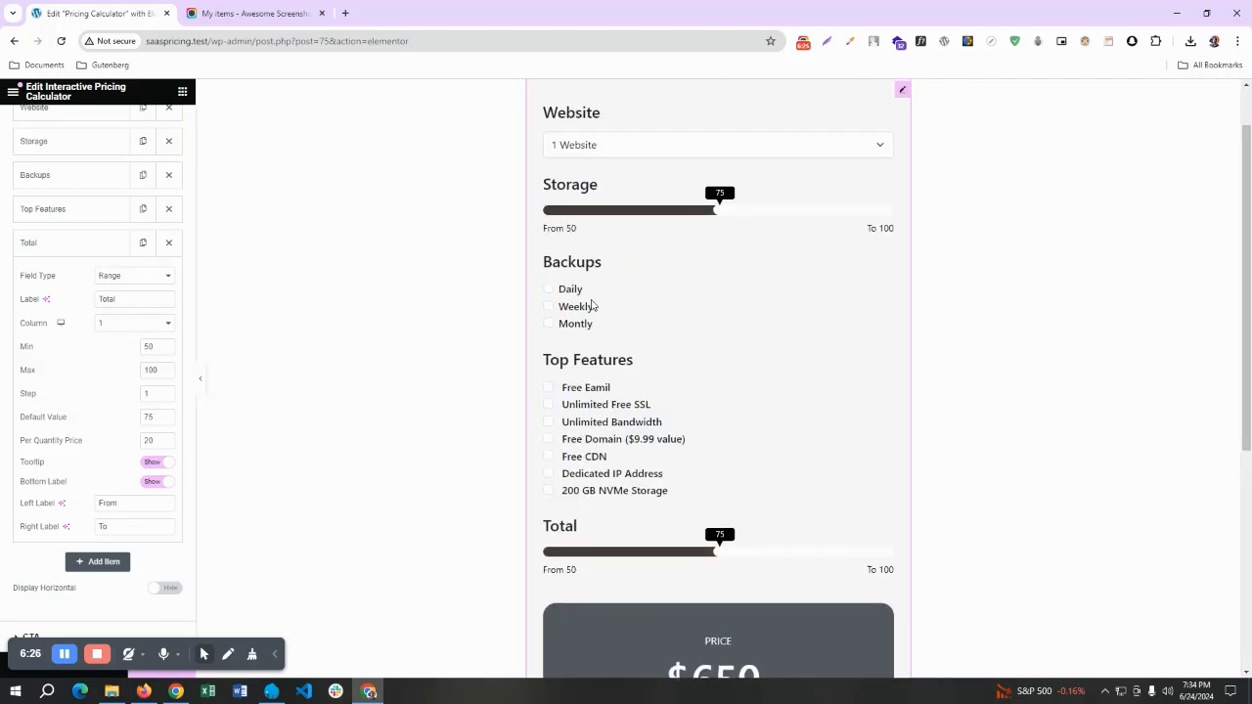
pyautogui.scroll(1, 594, 306)
pyautogui.click(84, 244)
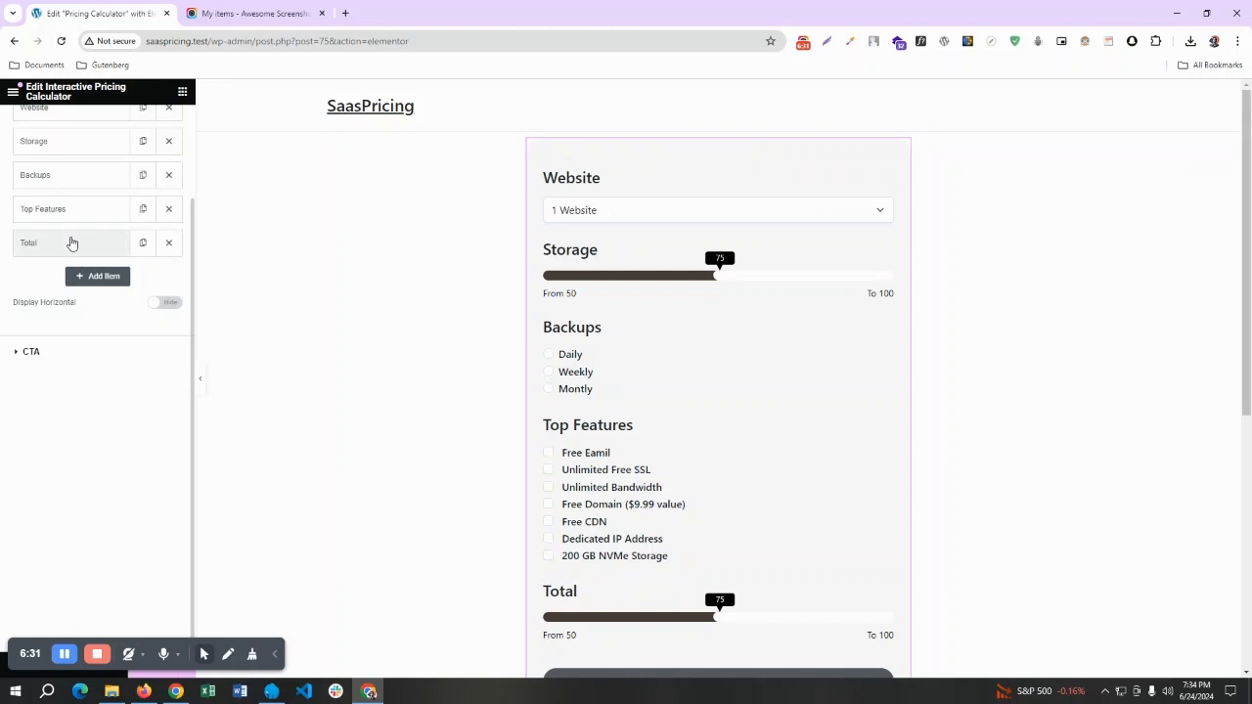
pyautogui.moveTo(70, 242); pyautogui.dragTo(73, 209)
pyautogui.scroll(-1, 615, 311)
pyautogui.moveTo(81, 327); pyautogui.dragTo(82, 285)
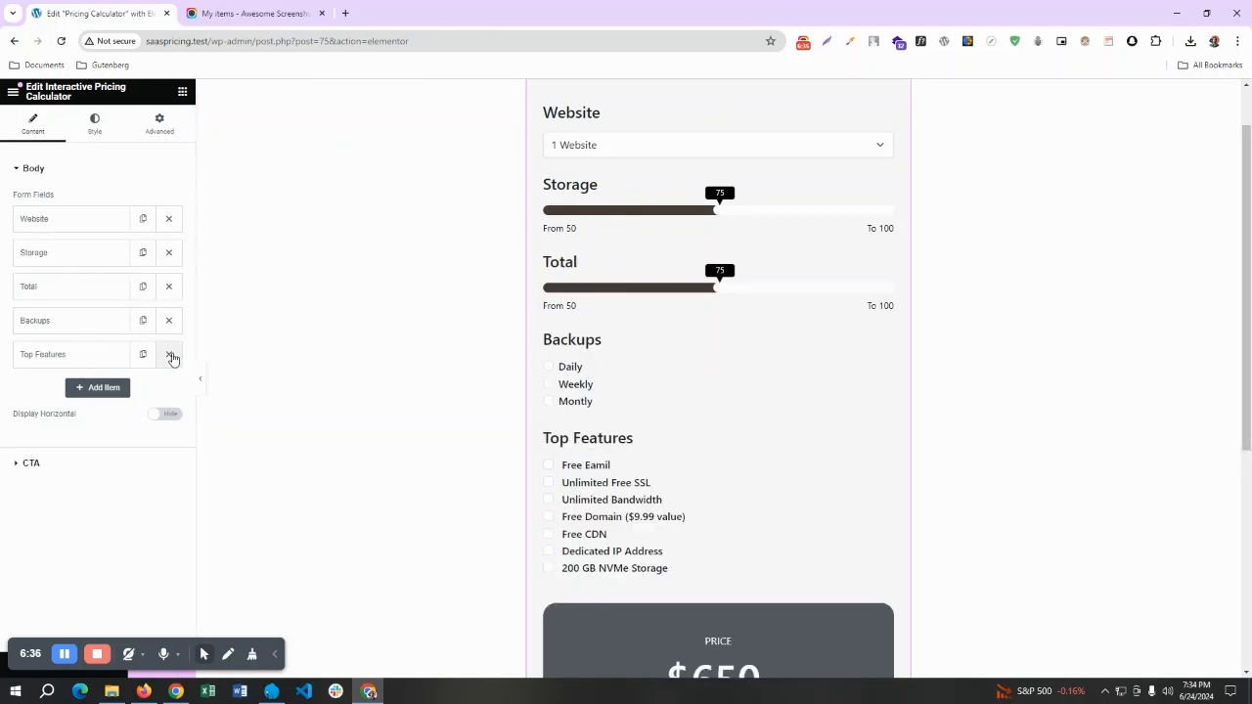
# Delete the Top Features, Backups and Total form fields, and add an empty third field of type Select.
pyautogui.click(169, 354)
pyautogui.click(168, 321)
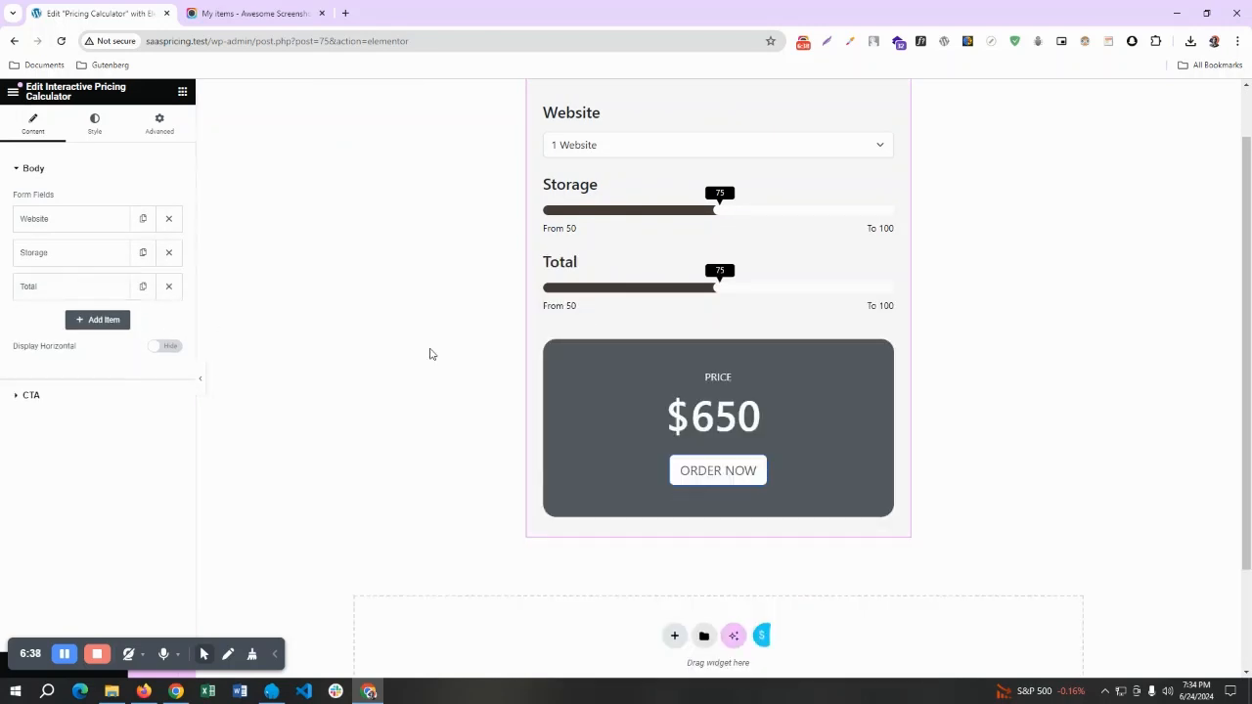
pyautogui.scroll(1, 565, 330)
pyautogui.click(168, 286)
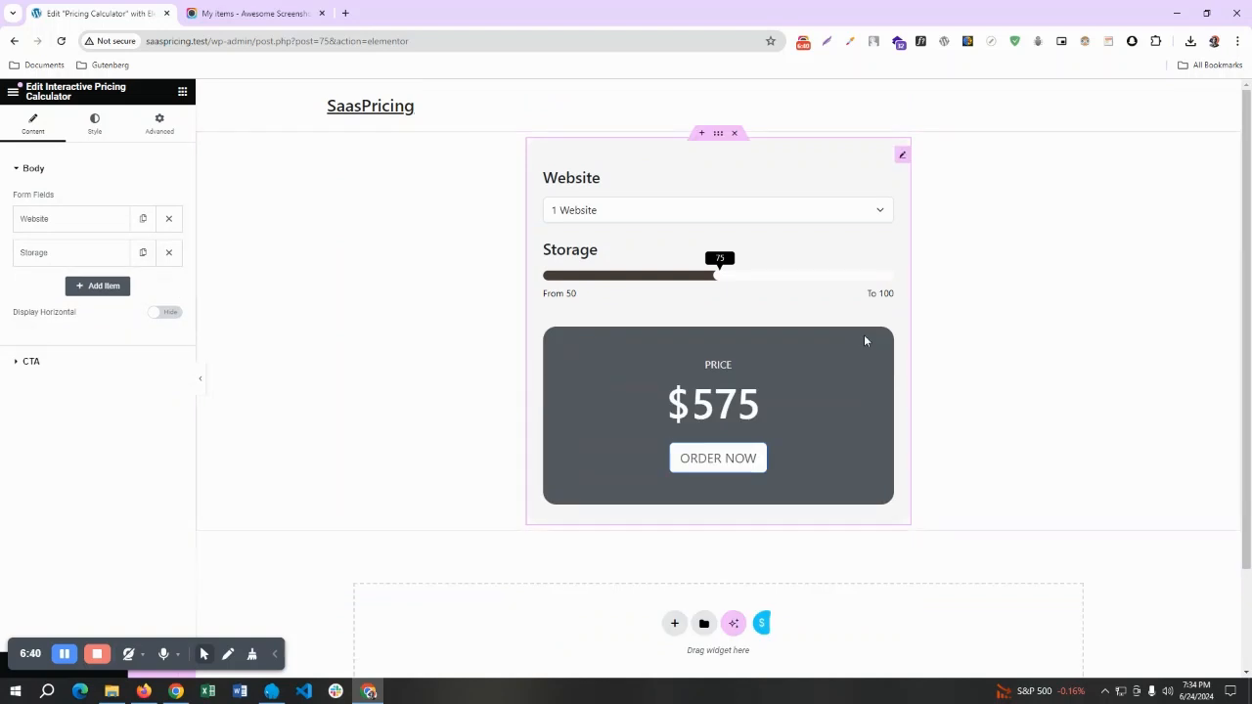
pyautogui.click(112, 284)
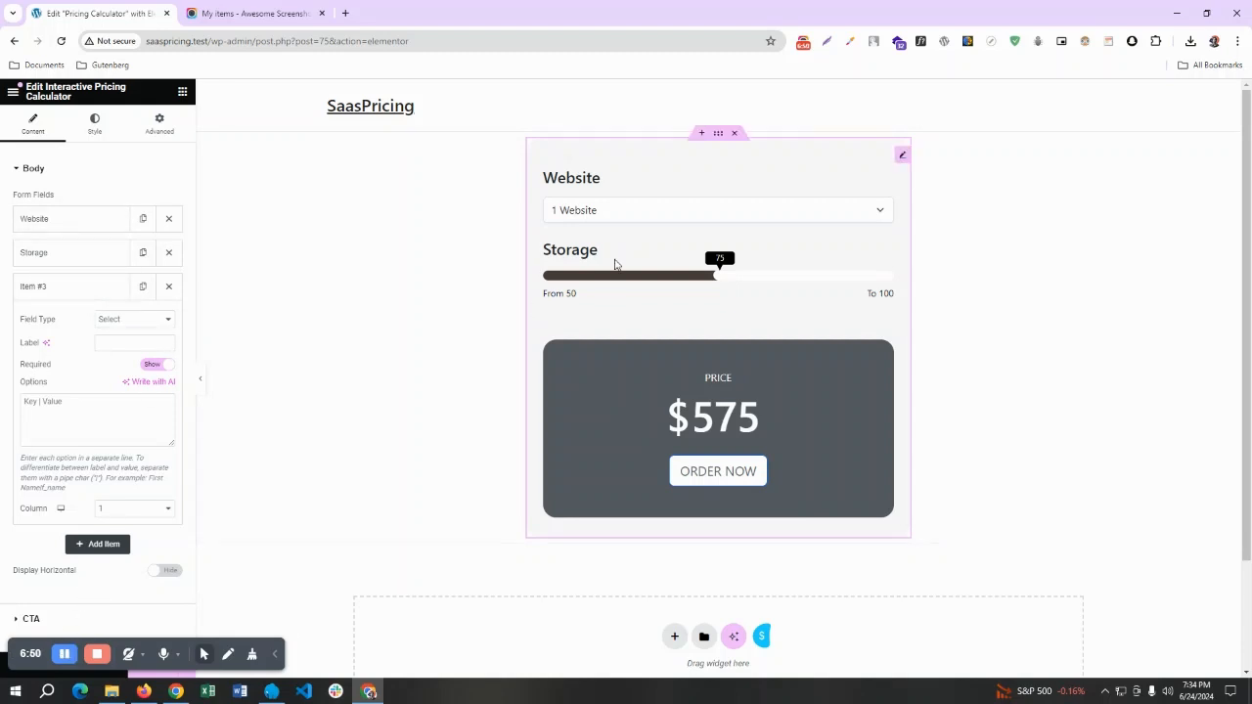
# Delete the edited calculator, search the widgets for "pricin", and place a fresh Interactive Pricing Calculator in the empty container.
pyautogui.rightClick(901, 154)
pyautogui.click(922, 439)
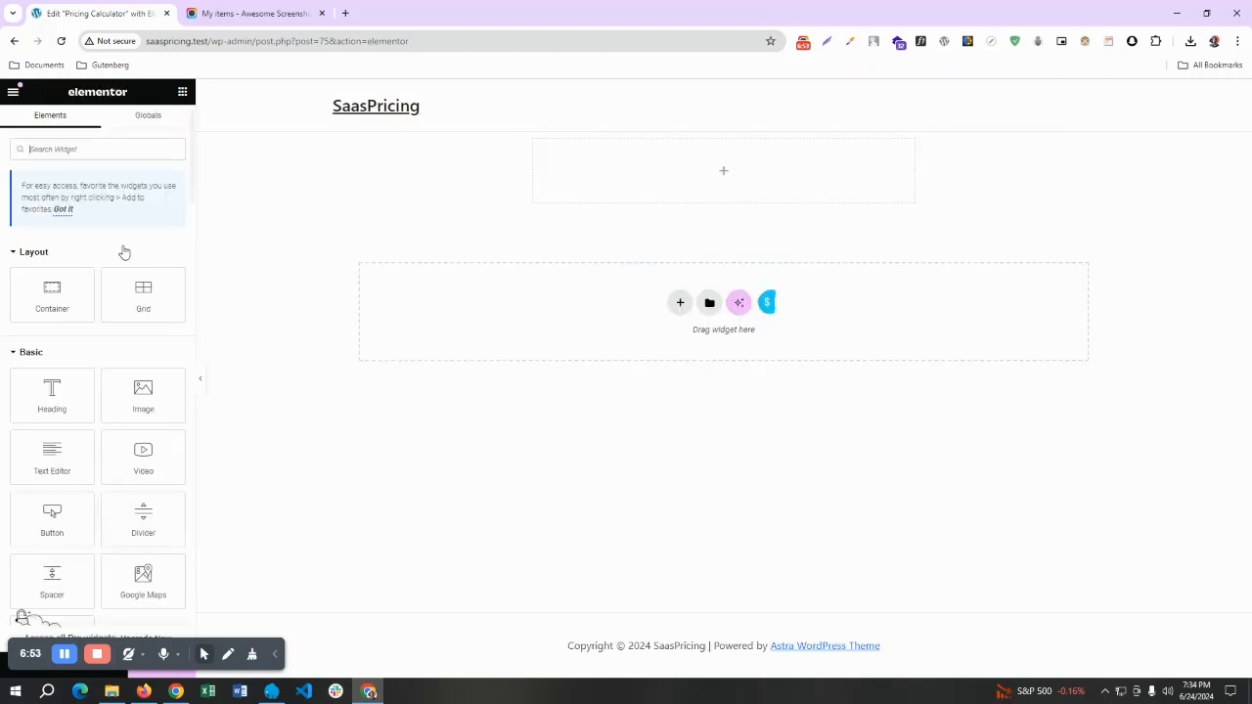
pyautogui.click(99, 148)
pyautogui.write('pricin')
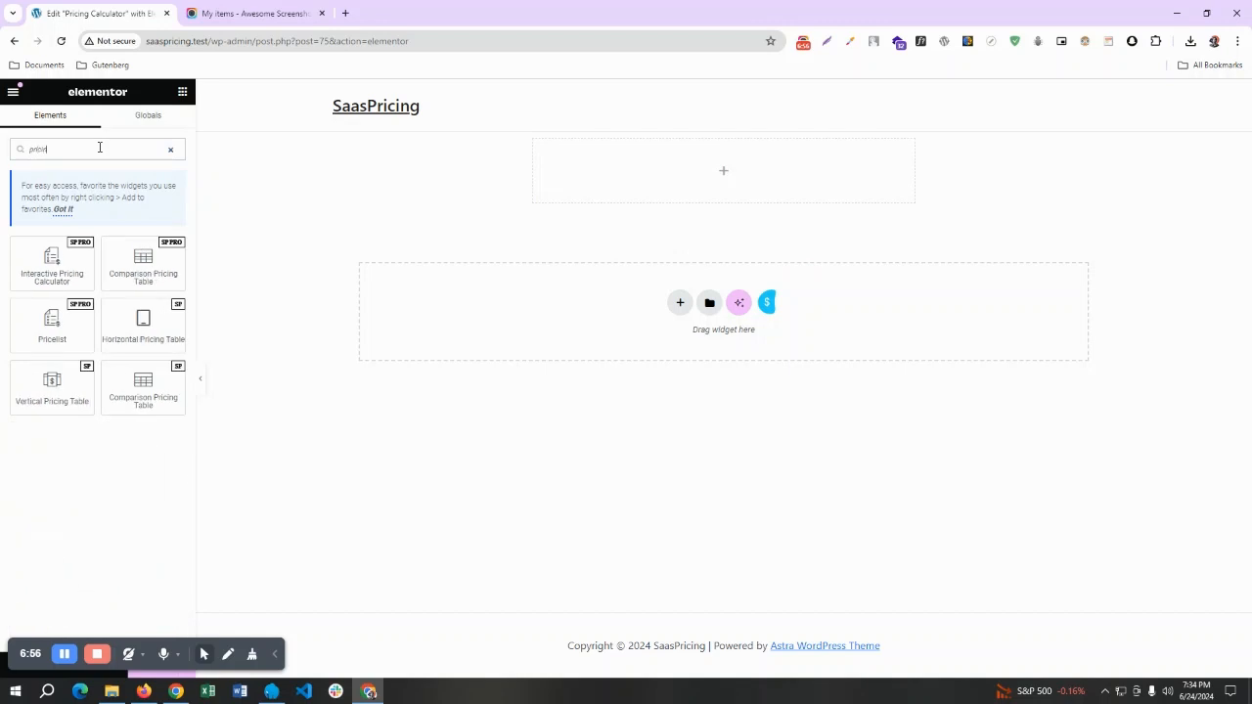
pyautogui.moveTo(52, 262); pyautogui.dragTo(664, 191)
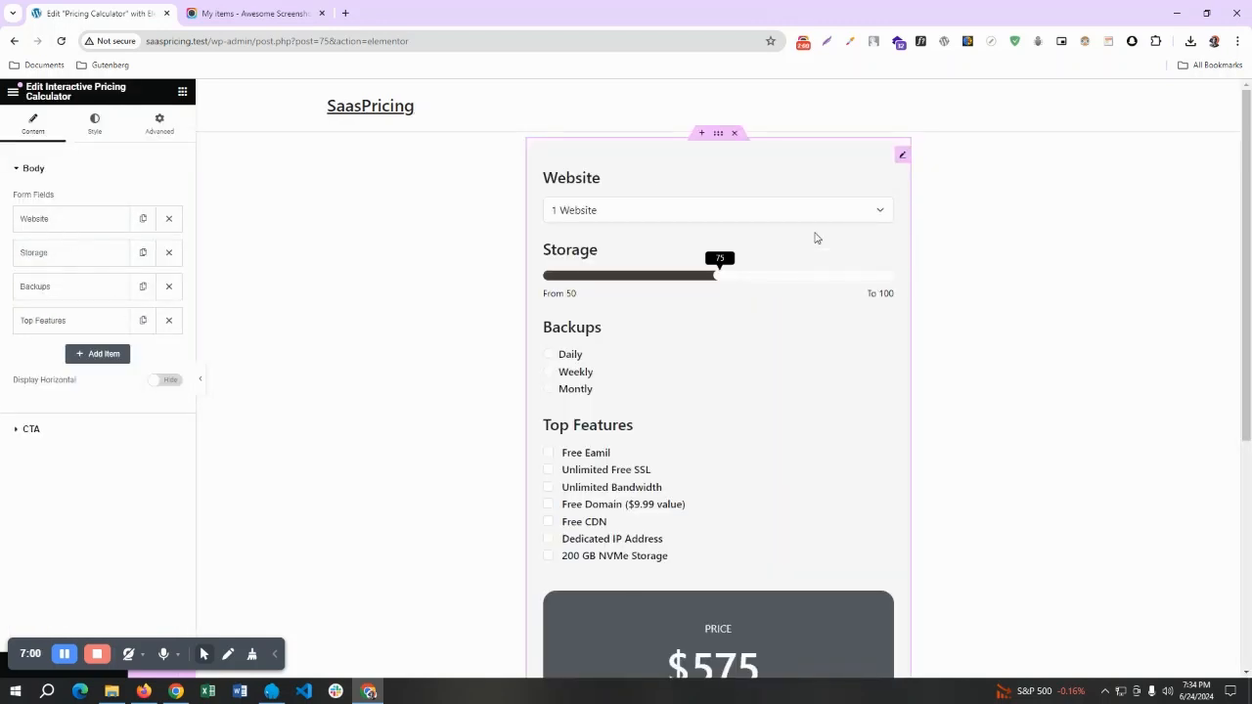
pyautogui.scroll(-2, 725, 327)
pyautogui.scroll(2, 733, 349)
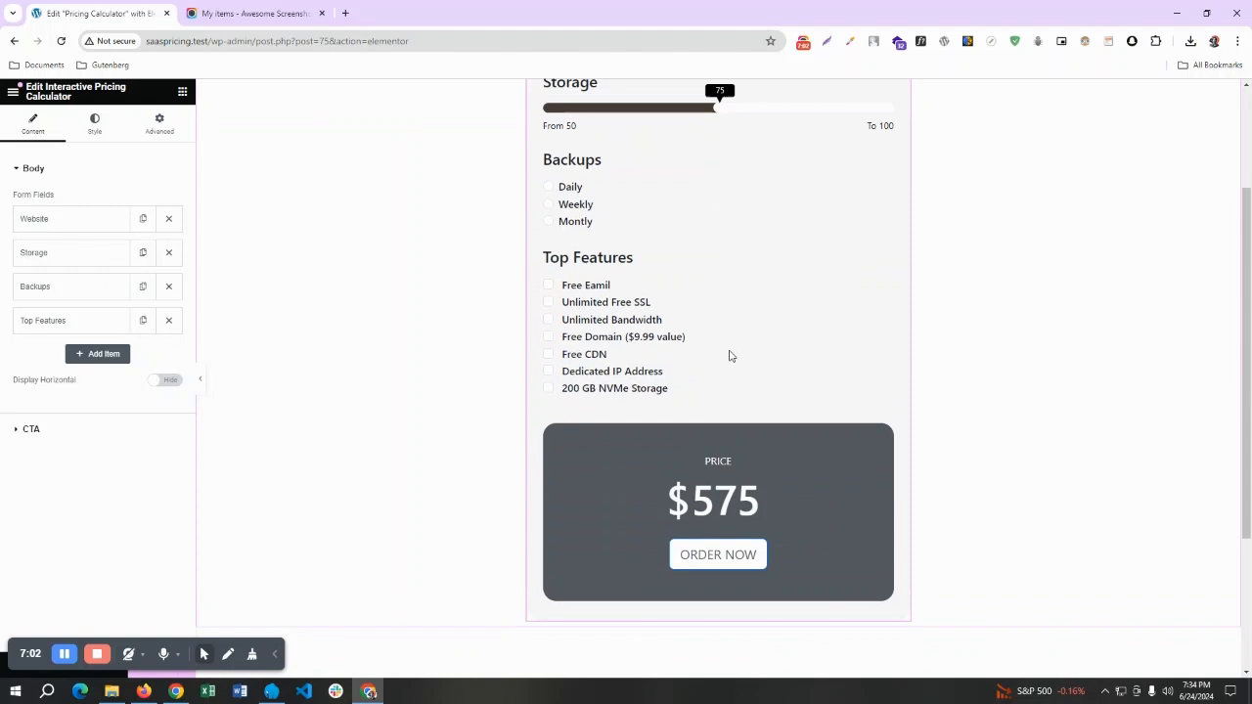
# Open the Website field's settings, highlight its list of options and compare it with the preview.
pyautogui.click(63, 223)
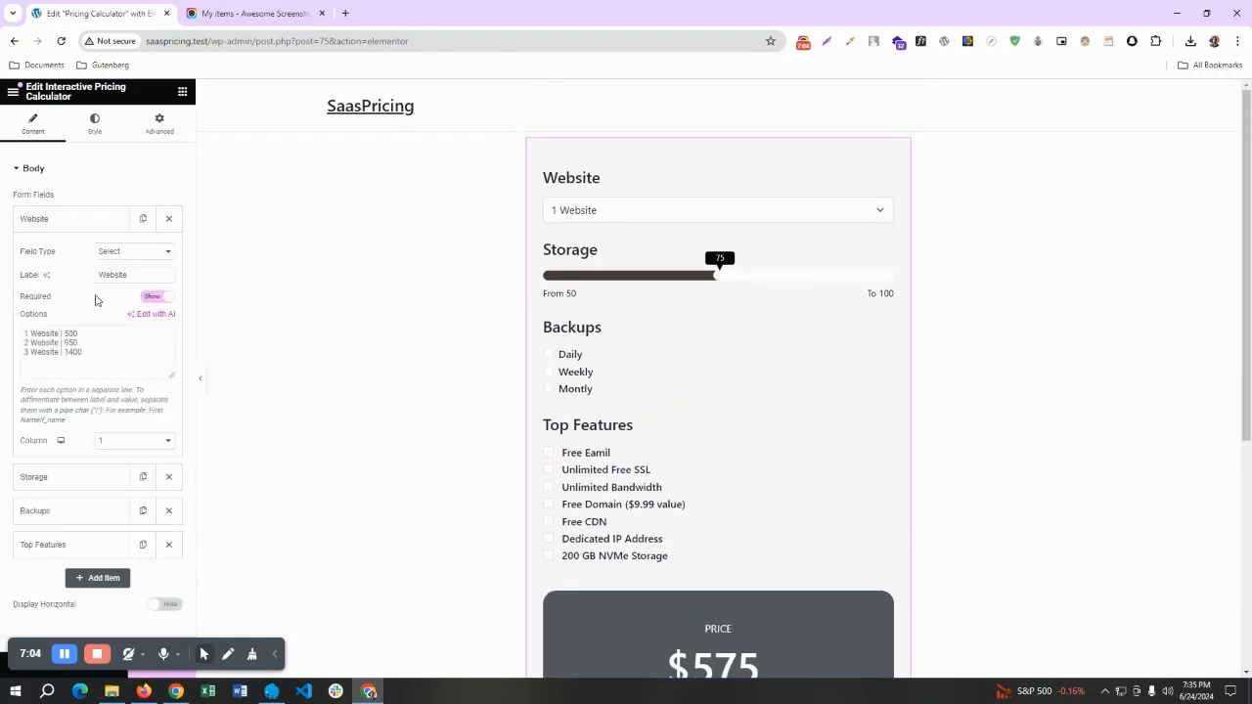
pyautogui.moveTo(81, 353); pyautogui.dragTo(5, 332)
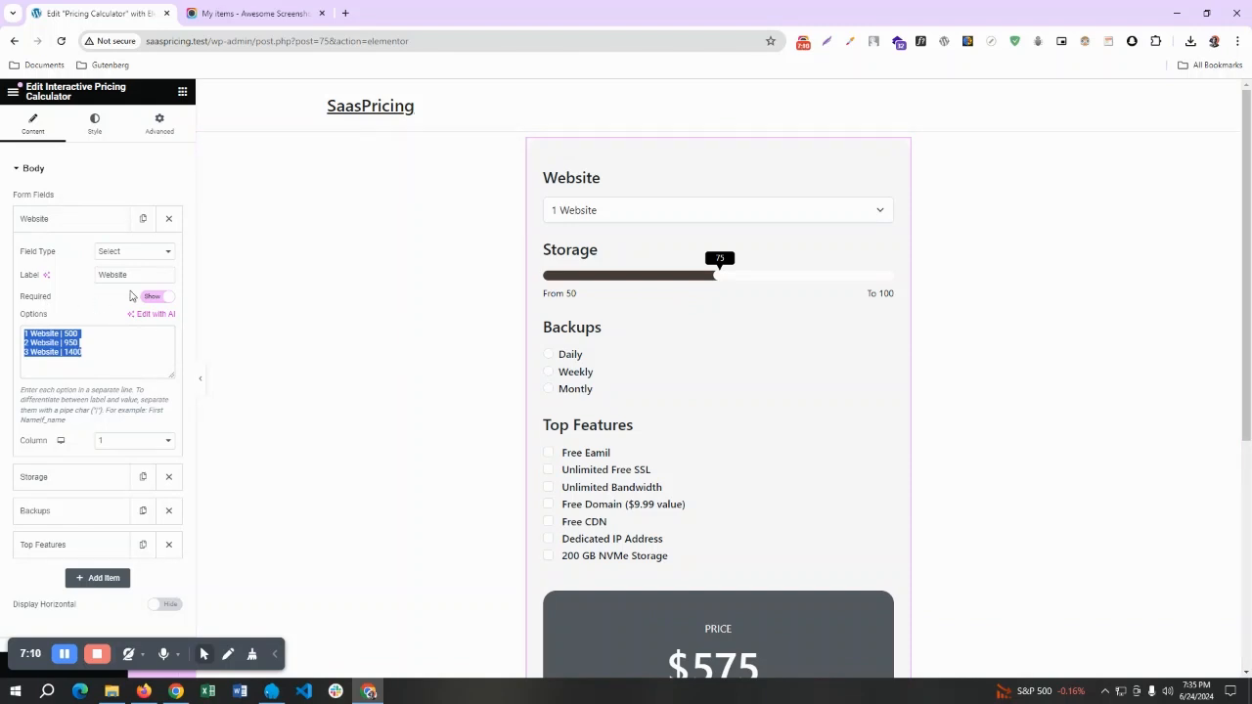
pyautogui.scroll(-2, 648, 339)
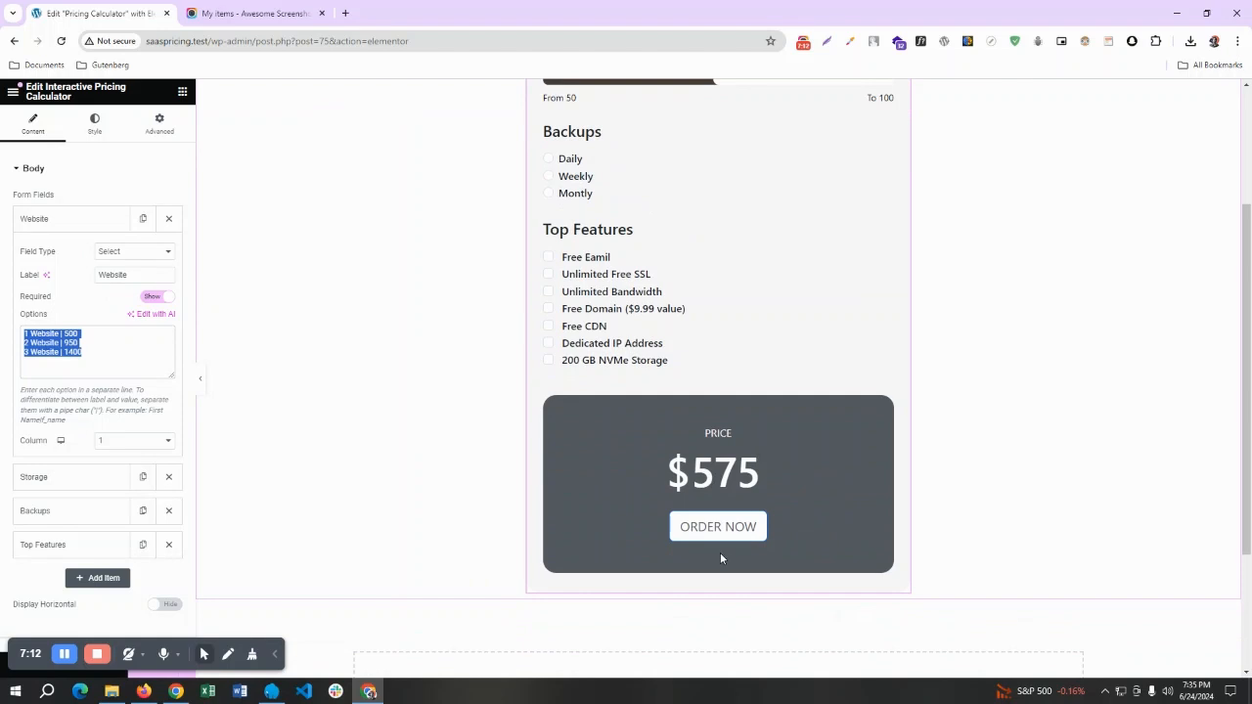
# Review the calculator's fields and price box in the preview, and collapse the Website field's settings.
pyautogui.scroll(2, 718, 544)
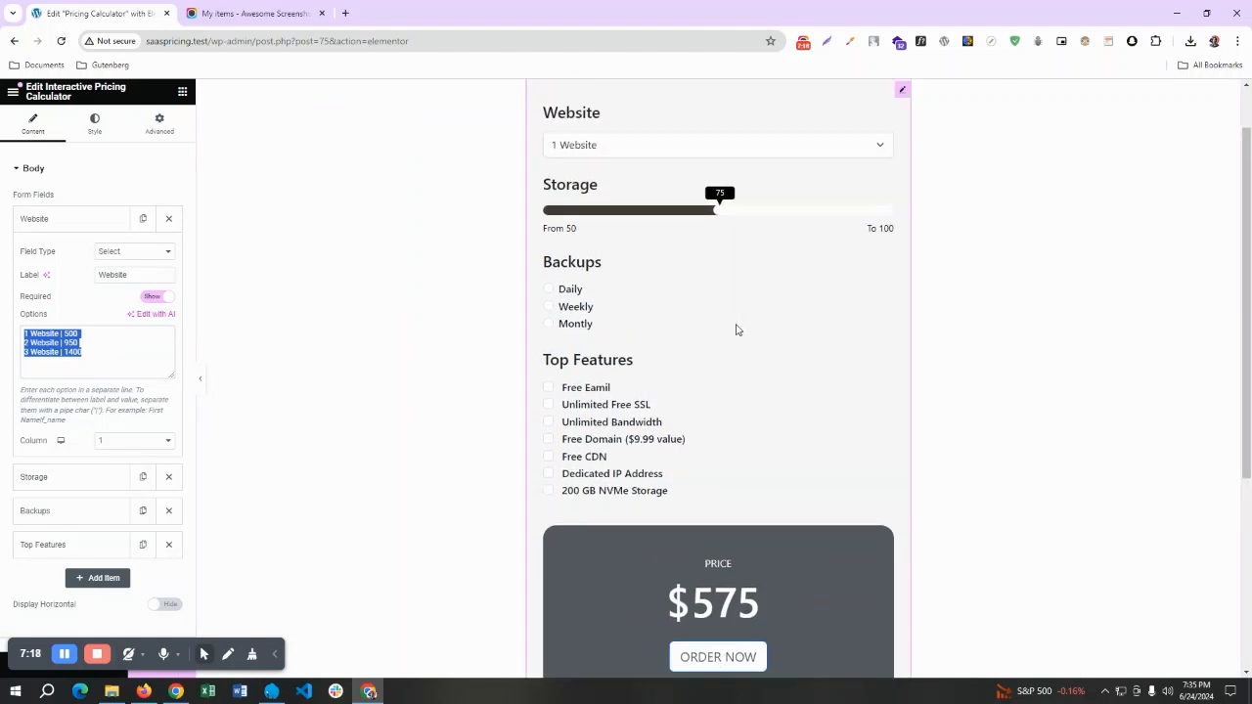
pyautogui.scroll(-1, 724, 329)
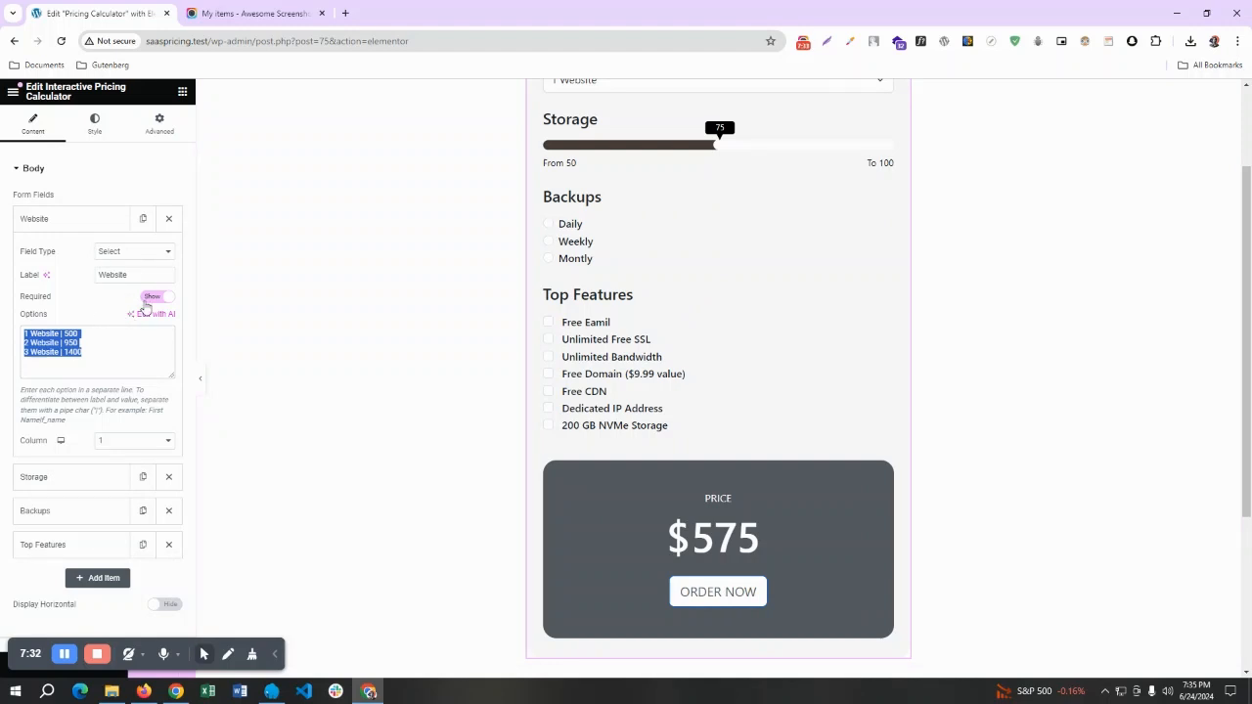
pyautogui.click(71, 219)
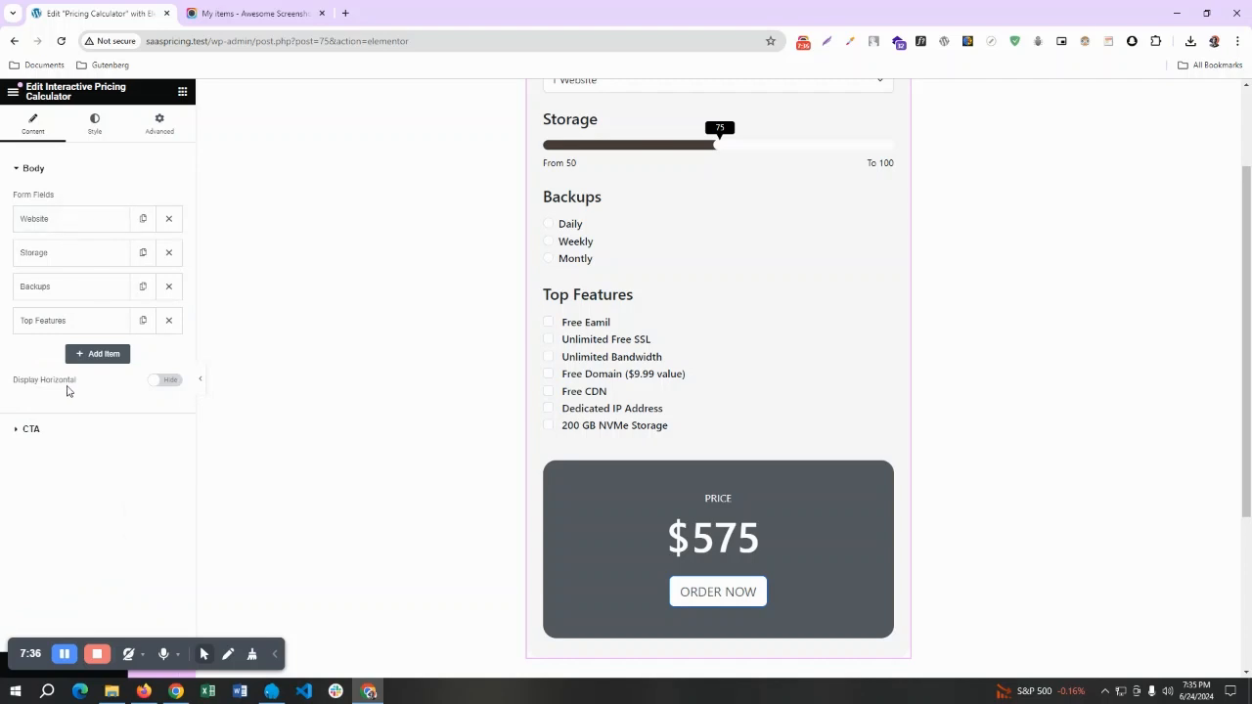
pyautogui.scroll(3, 595, 377)
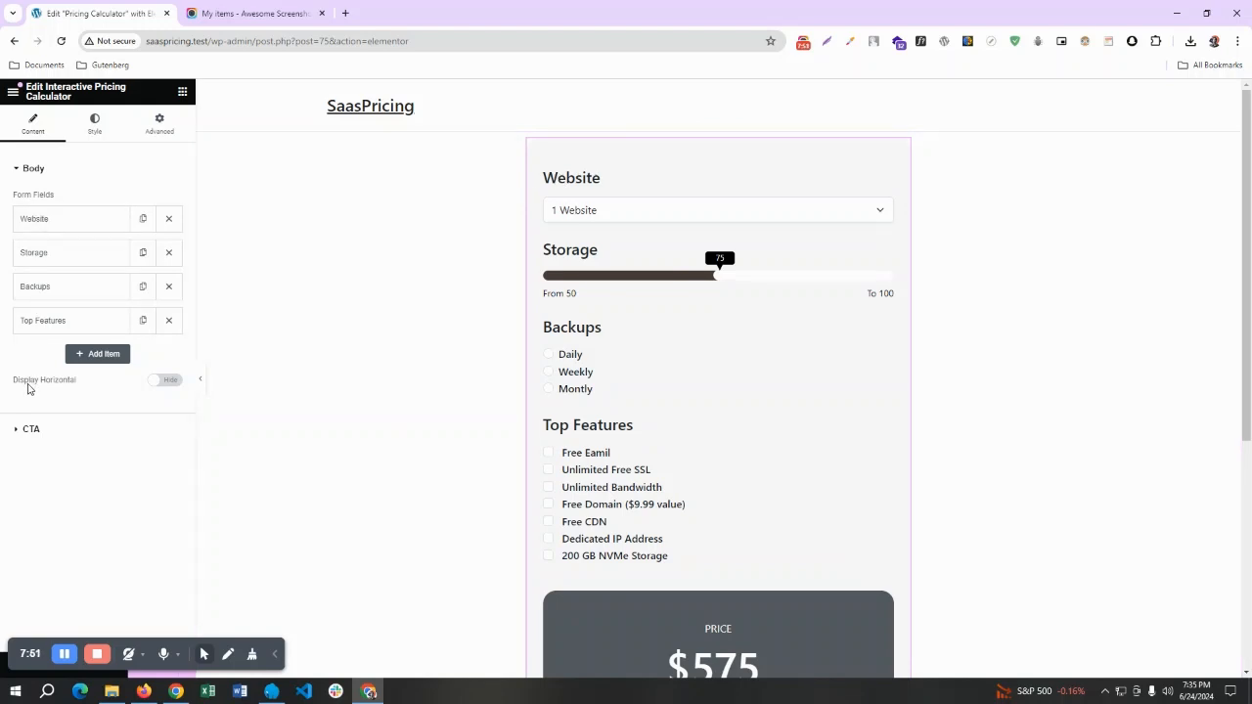
# Widen the calculator's container to about 1259 px and turn on the calculator's horizontal display.
pyautogui.click(718, 134)
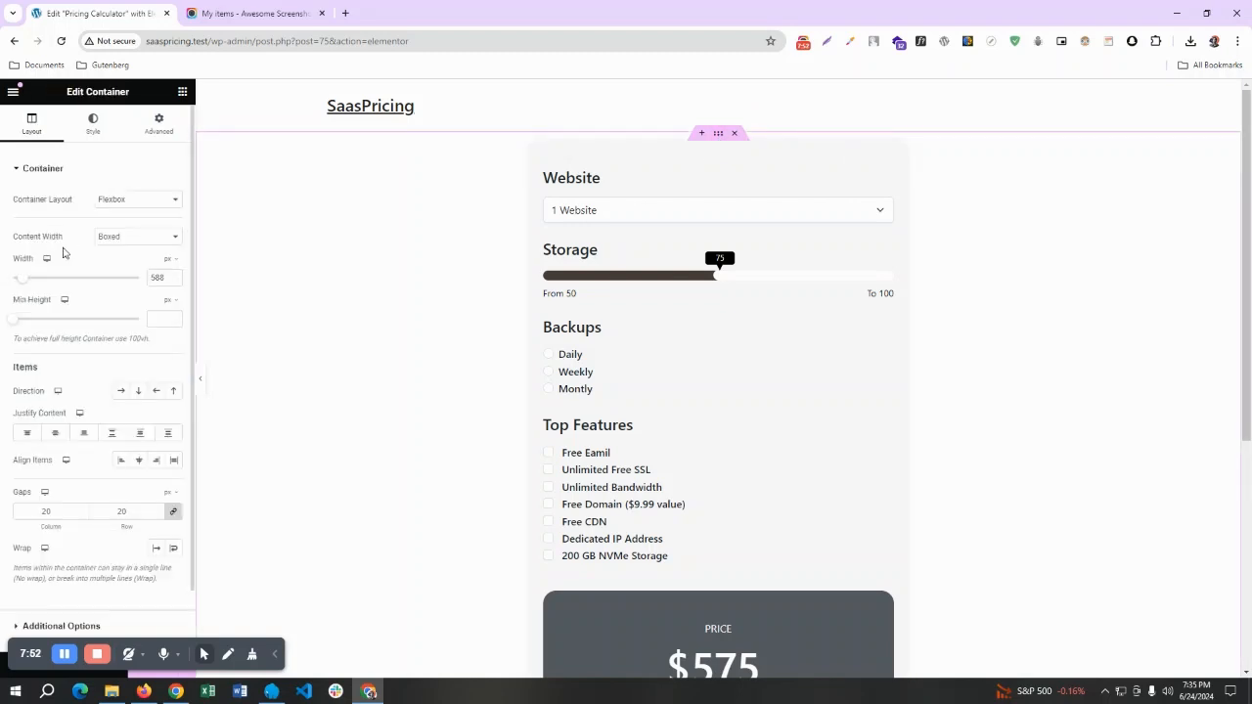
pyautogui.moveTo(20, 283); pyautogui.dragTo(99, 283)
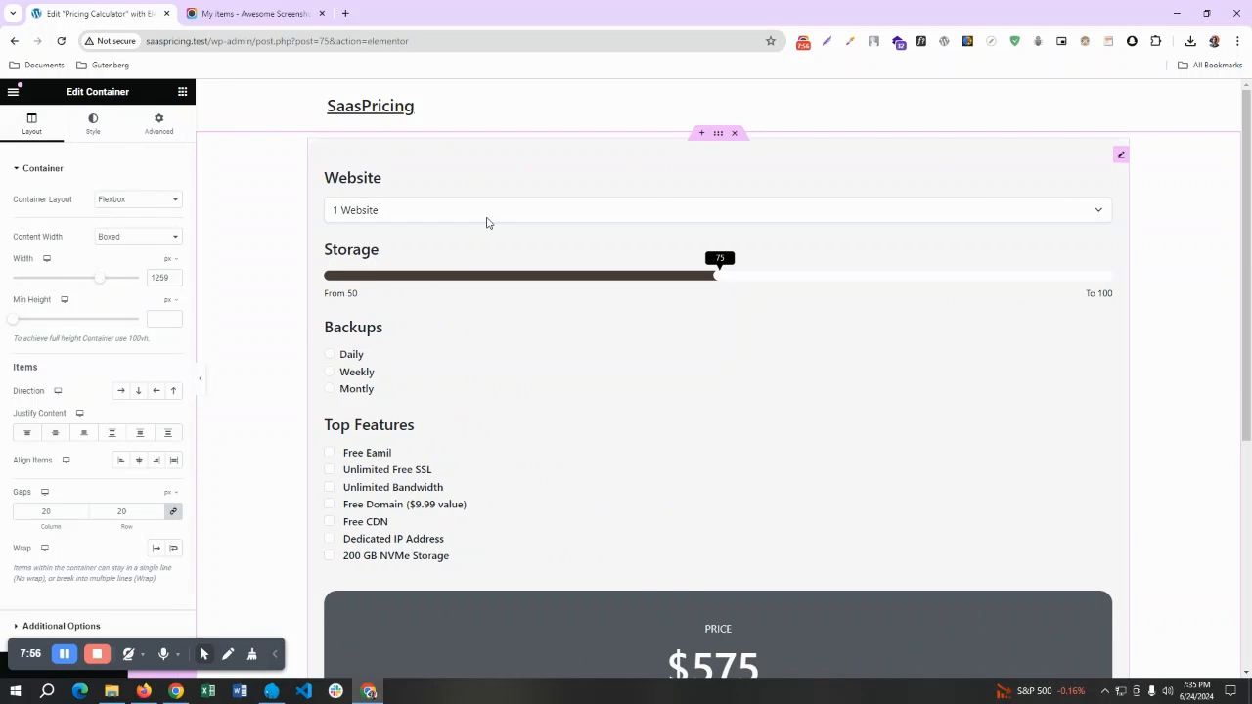
pyautogui.click(576, 167)
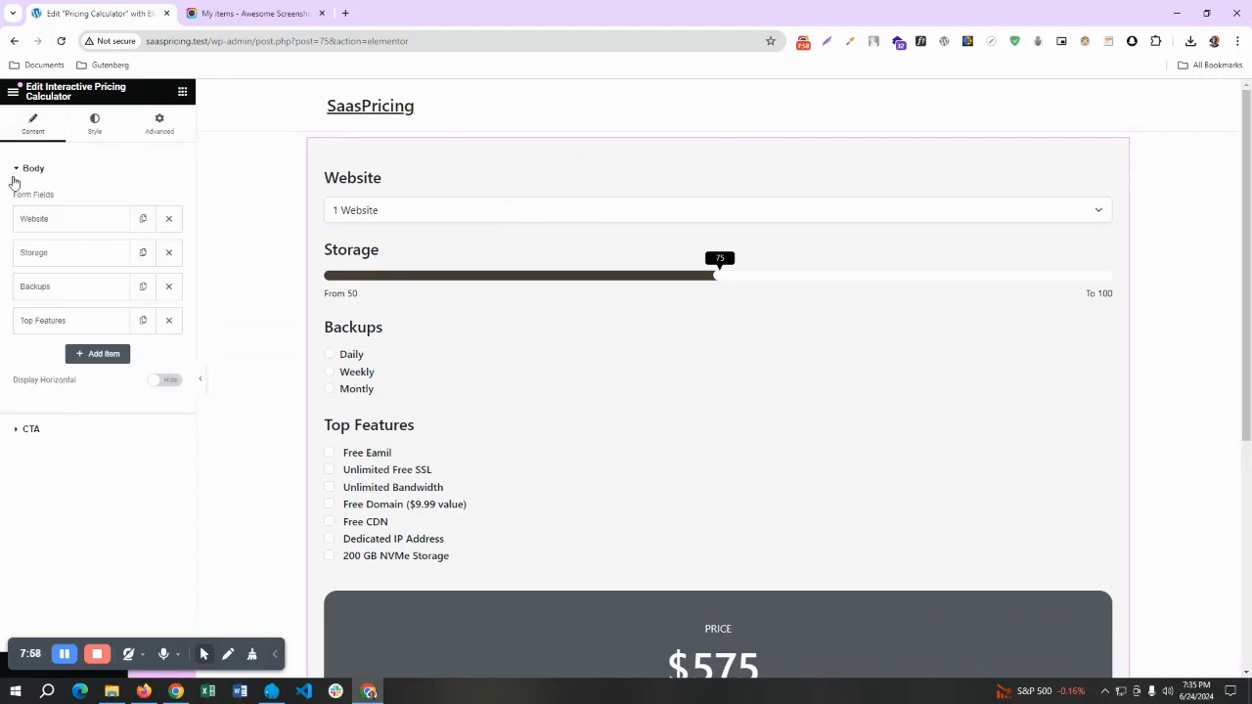
pyautogui.click(168, 382)
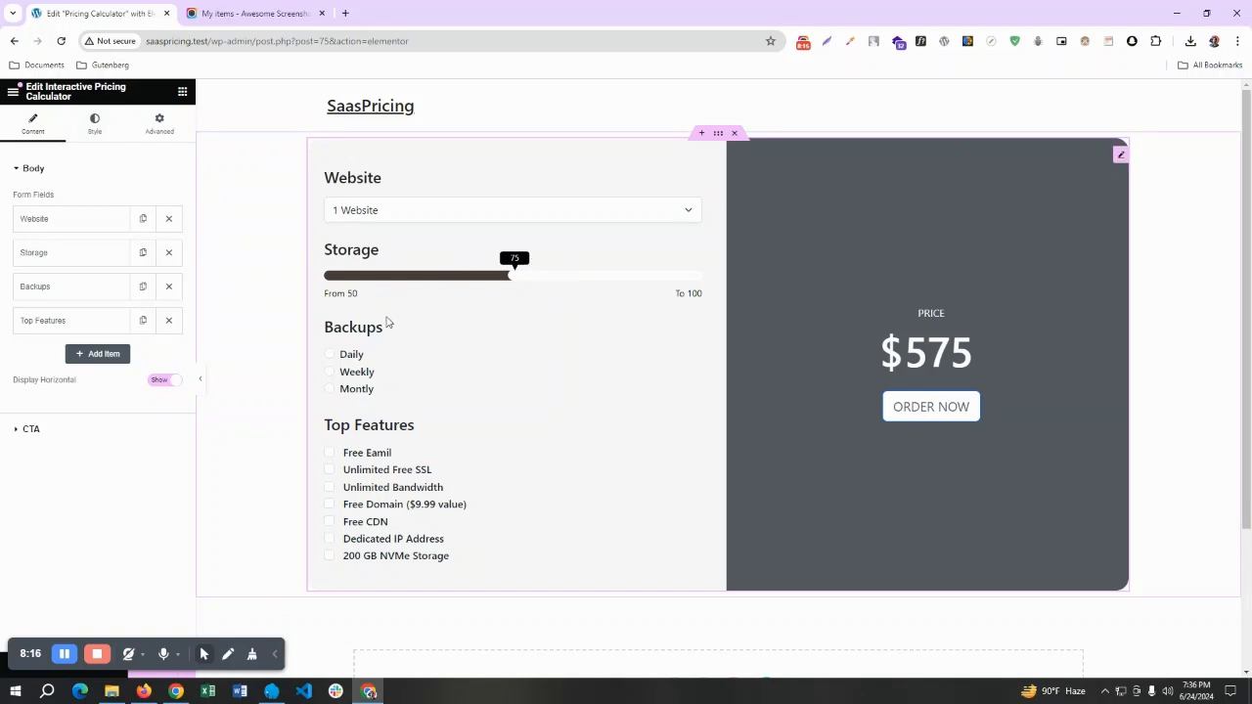
# Turn off the calculator's horizontal display and narrow its container to about 503 px.
pyautogui.click(161, 381)
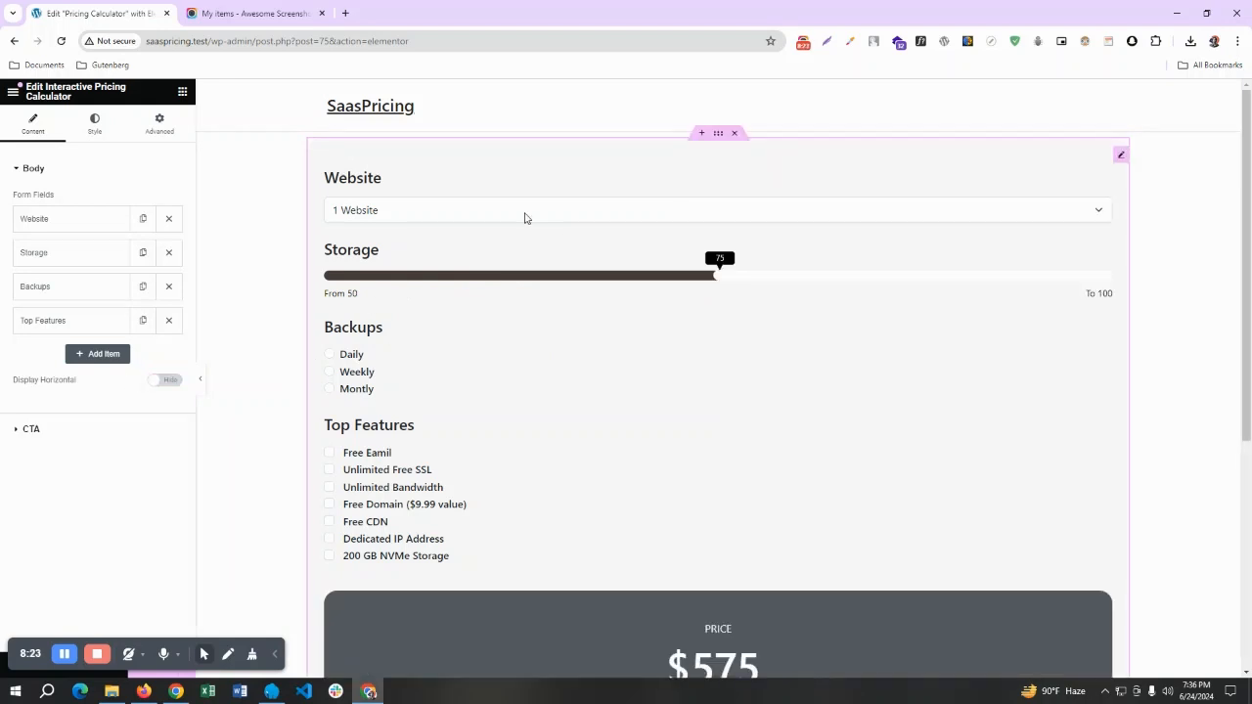
pyautogui.click(717, 134)
pyautogui.moveTo(102, 281); pyautogui.dragTo(17, 290)
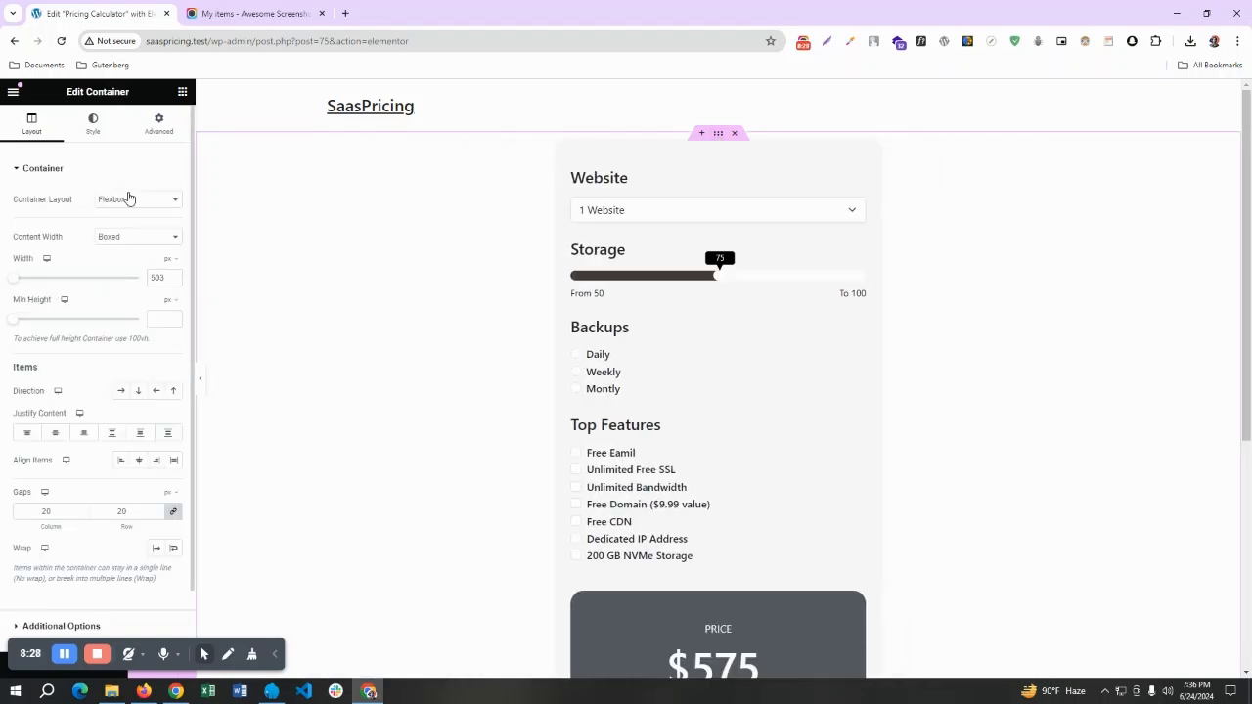
pyautogui.click(688, 191)
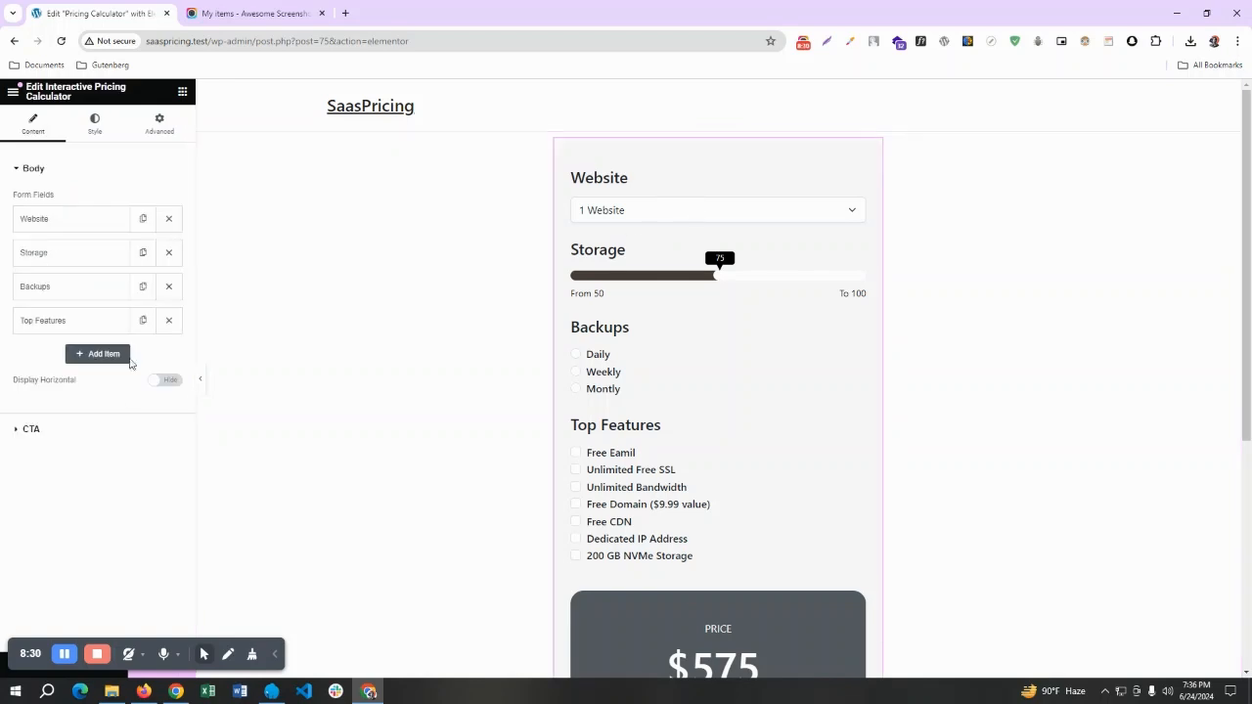
# Open the calculator's CTA settings, review the title and button text, and set the currency symbol to € Euro.
pyautogui.click(70, 177)
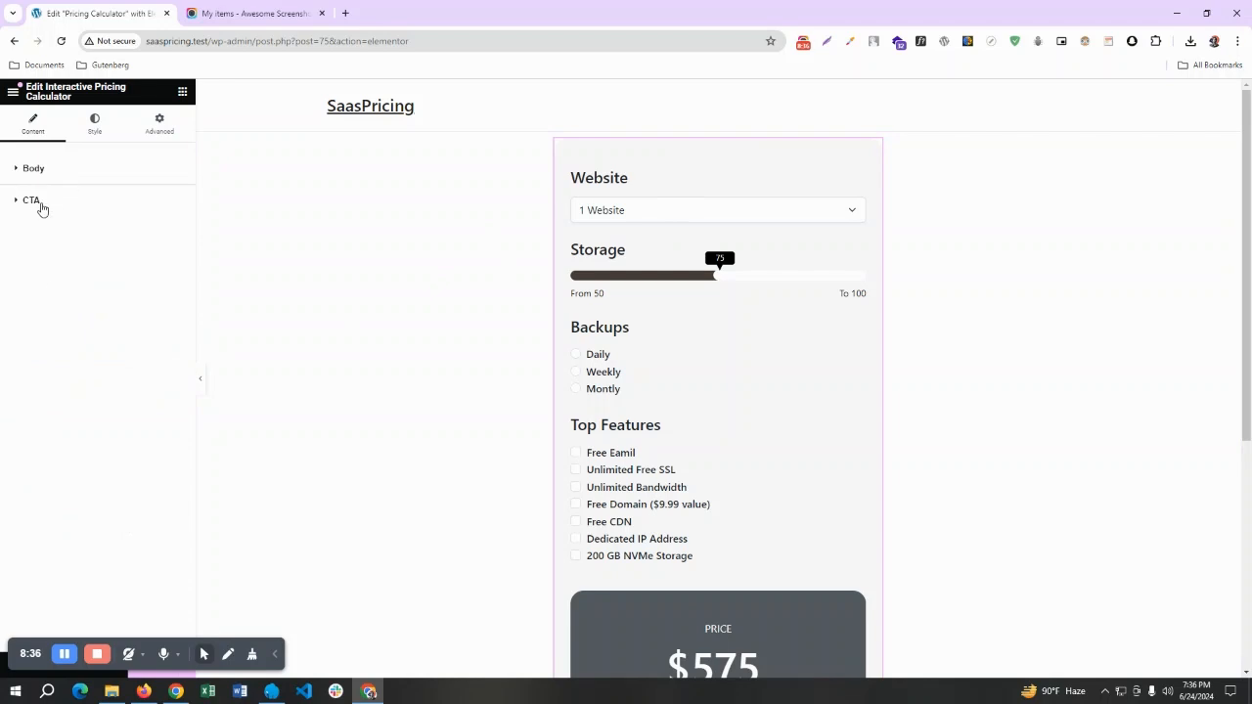
pyautogui.click(41, 202)
pyautogui.scroll(-2, 691, 516)
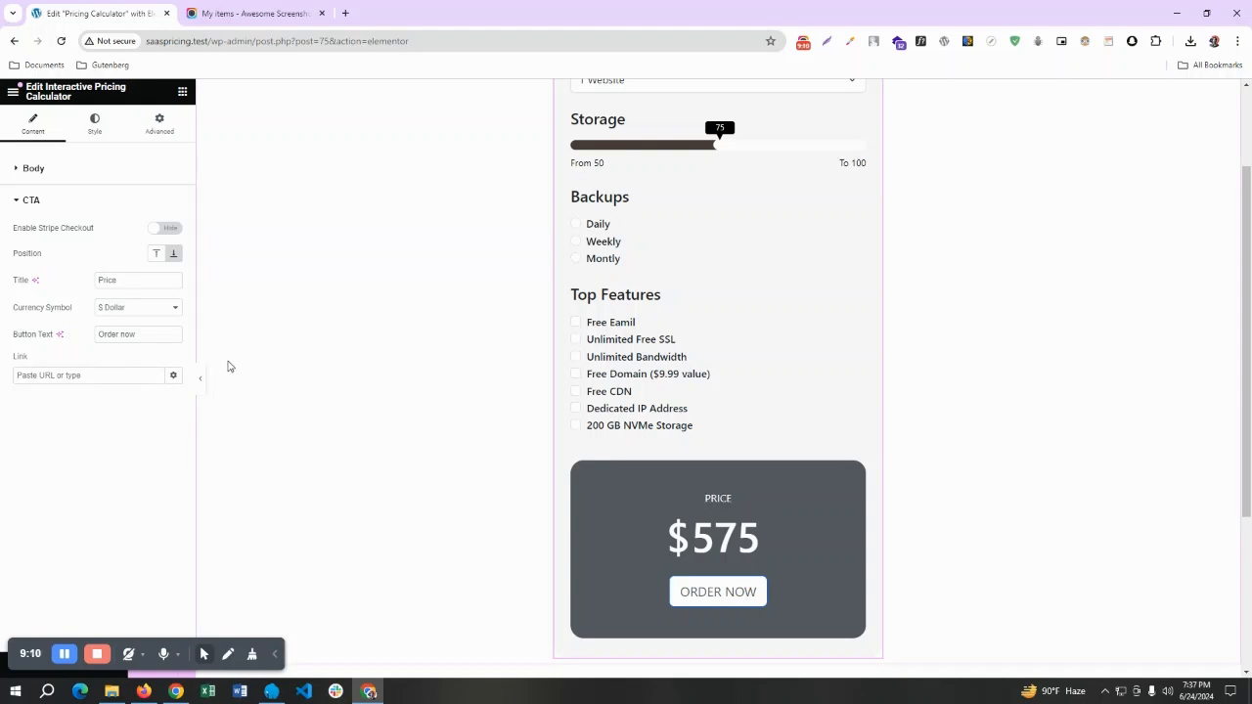
pyautogui.doubleClick(105, 282)
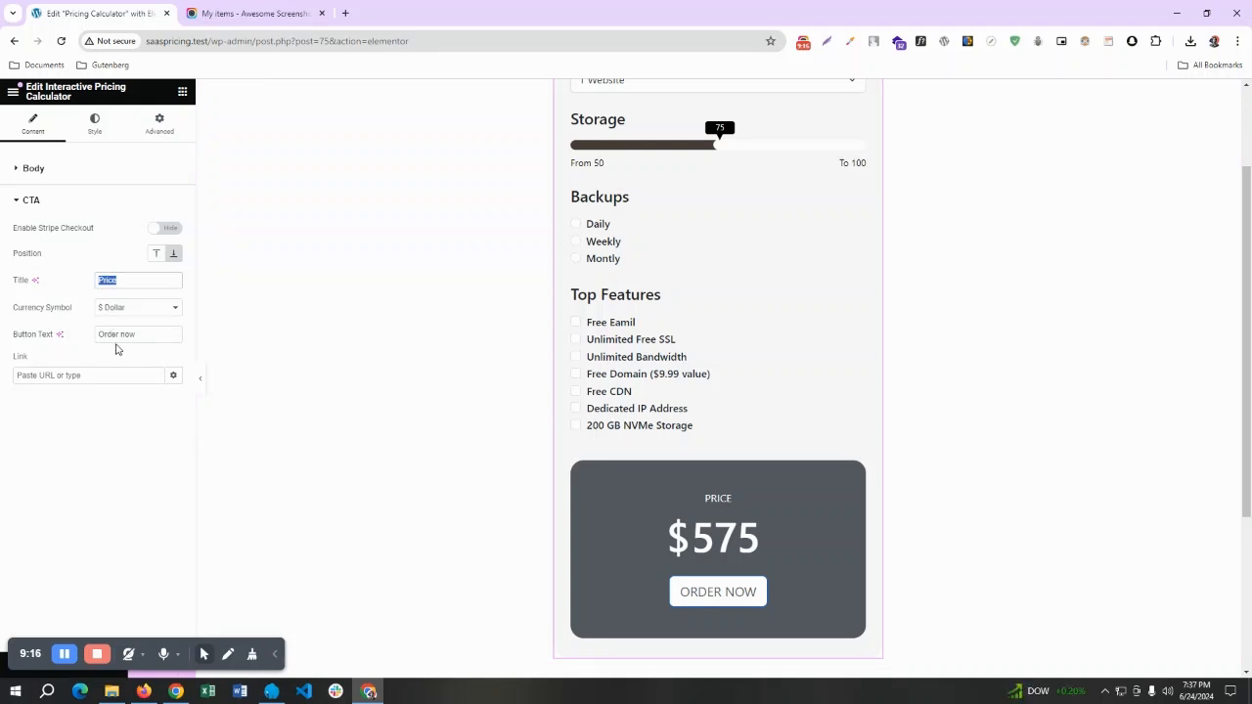
pyautogui.click(116, 338)
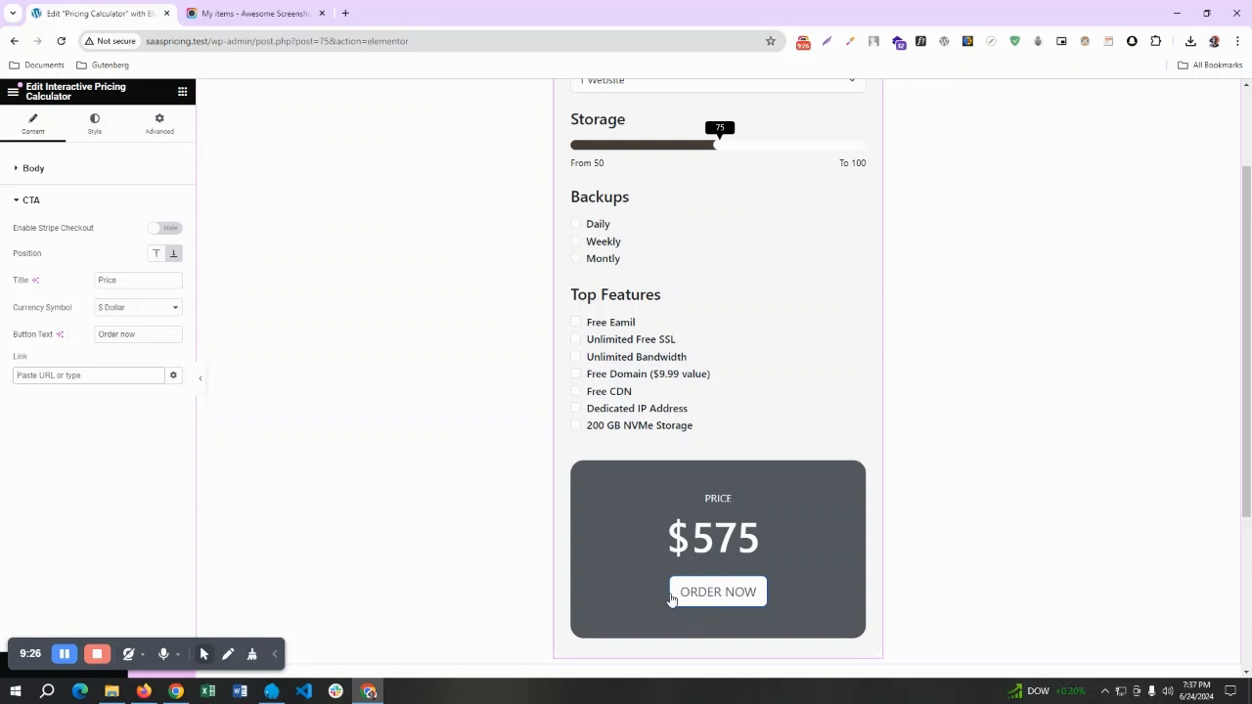
pyautogui.tripleClick(122, 334)
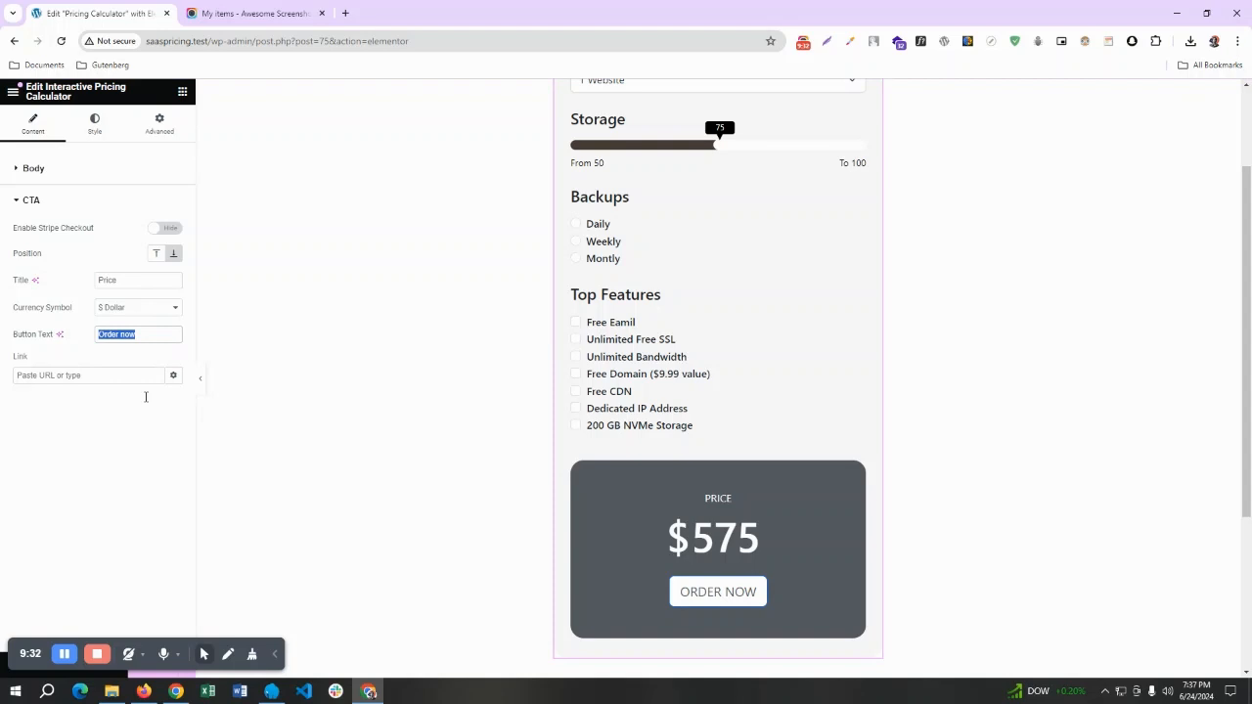
pyautogui.click(136, 309)
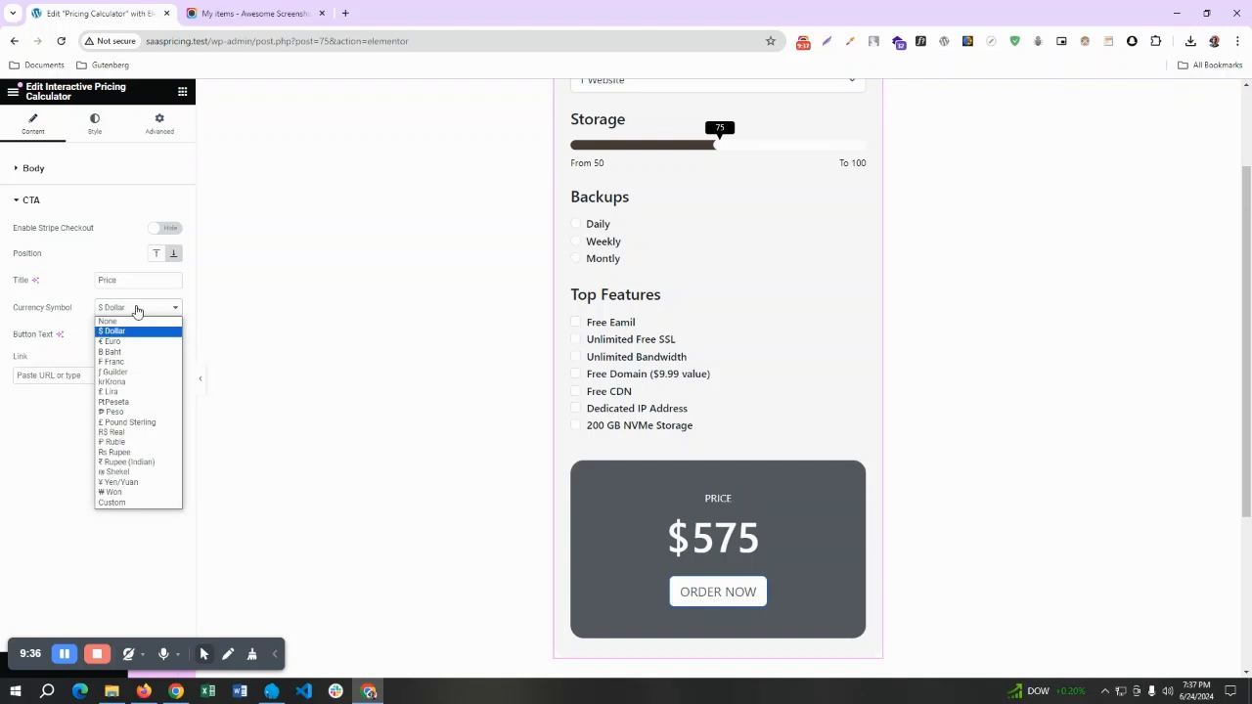
pyautogui.click(134, 342)
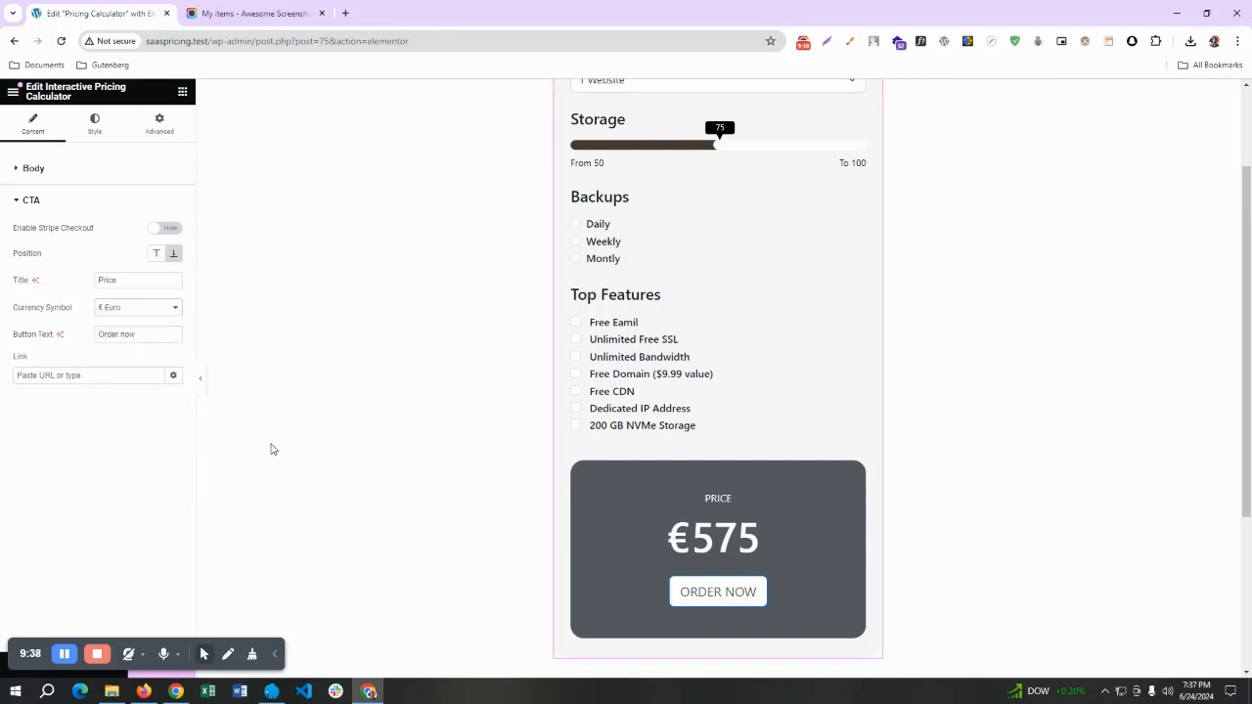
# Try "Value" as the CTA title, and restore the title to "Price".
pyautogui.doubleClick(144, 283)
pyautogui.press('BackSpace')
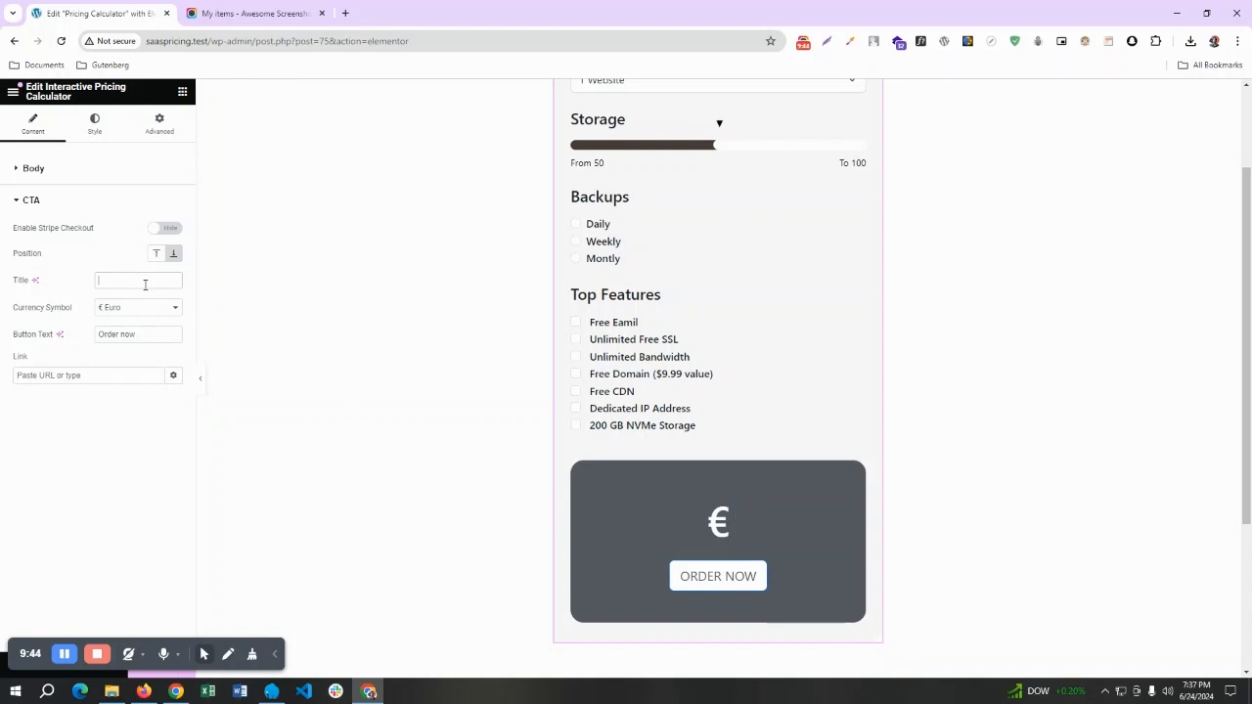
pyautogui.write('Value')
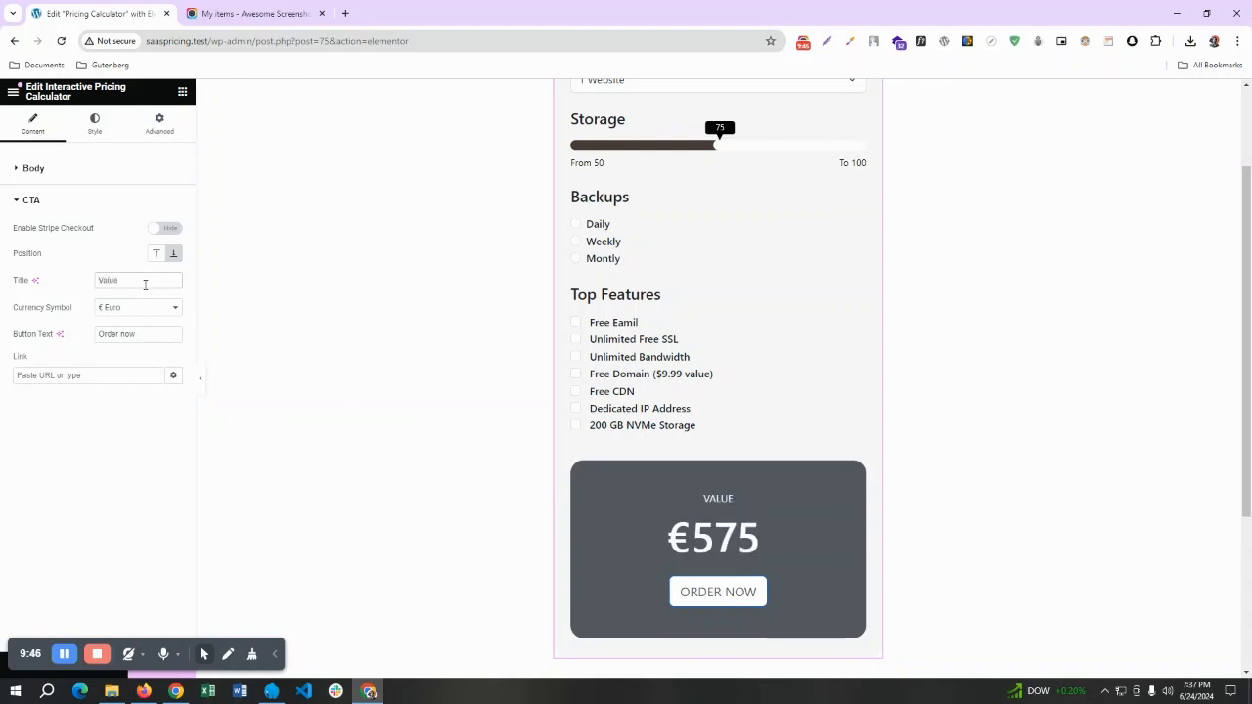
pyautogui.press('BackSpace')
pyautogui.press('BackSpace')
pyautogui.write('Price')
# Shorten the CTA button text to "Order".
pyautogui.tripleClick(131, 334)
pyautogui.click(145, 334)
pyautogui.moveTo(117, 337); pyautogui.dragTo(172, 332)
pyautogui.press('BackSpace')
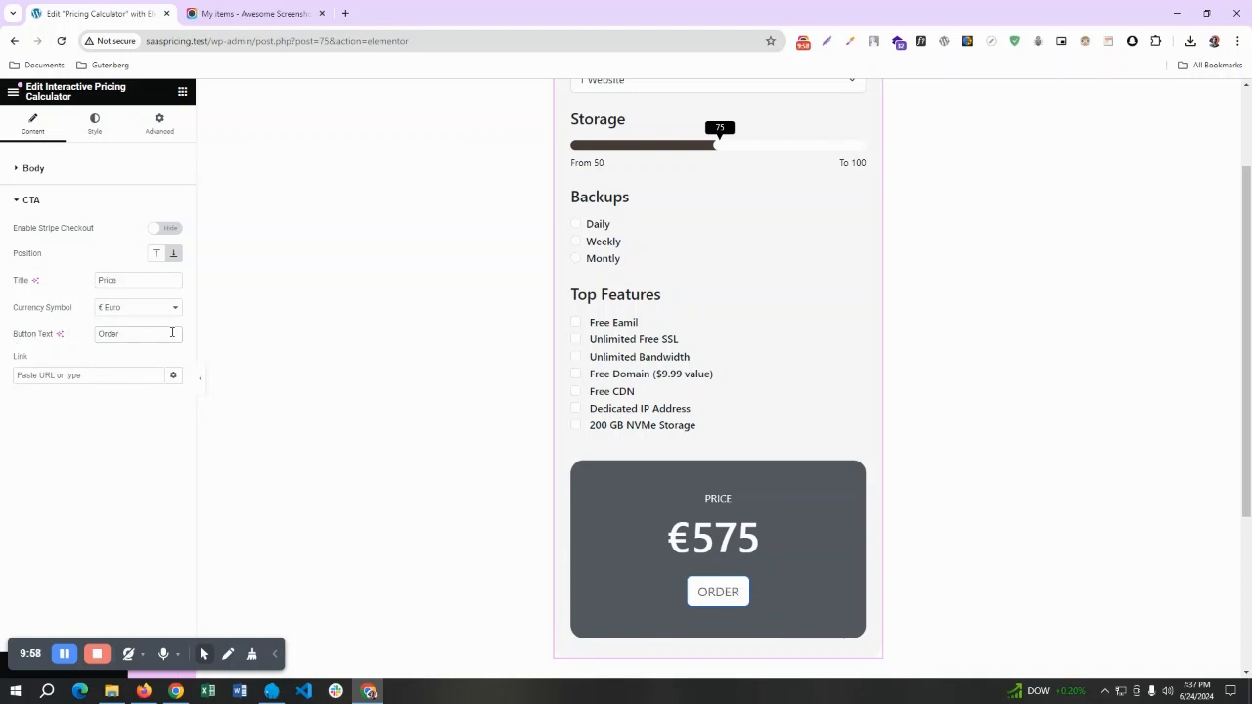
# Examine the CTA button's link options, including opening in a new window, and close them without entering a URL.
pyautogui.click(82, 374)
pyautogui.click(174, 376)
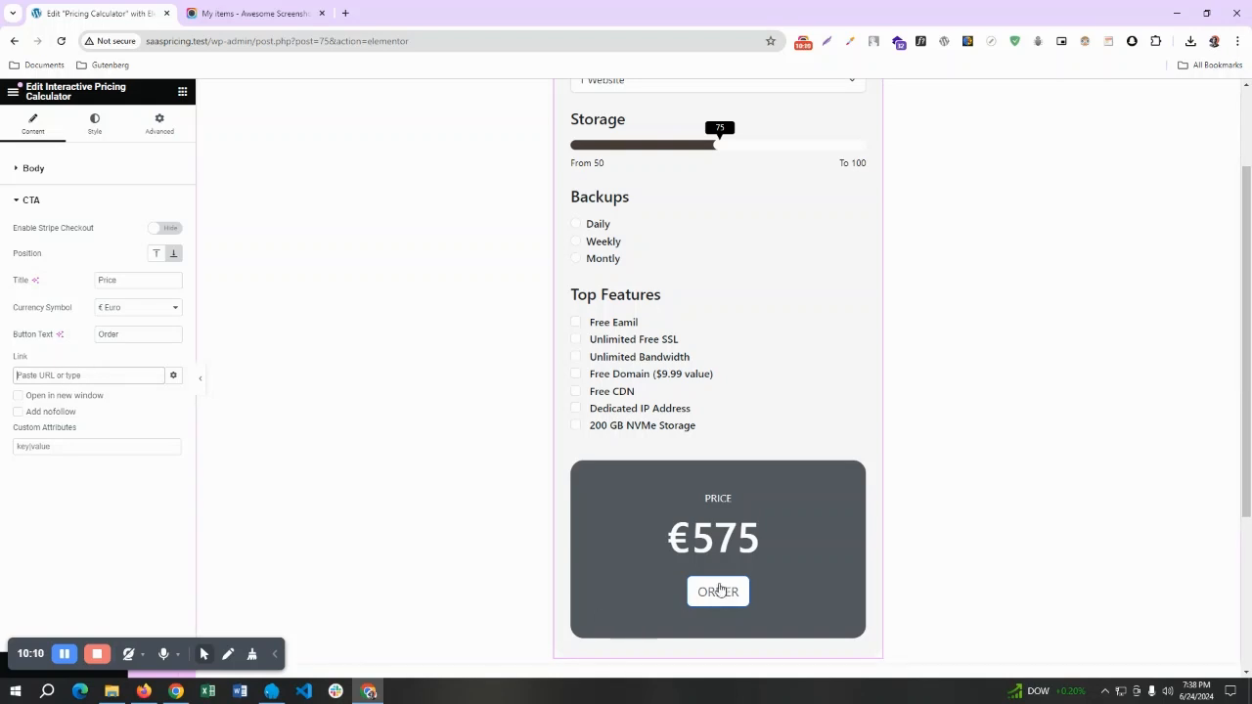
pyautogui.click(73, 397)
pyautogui.click(61, 397)
pyautogui.click(58, 375)
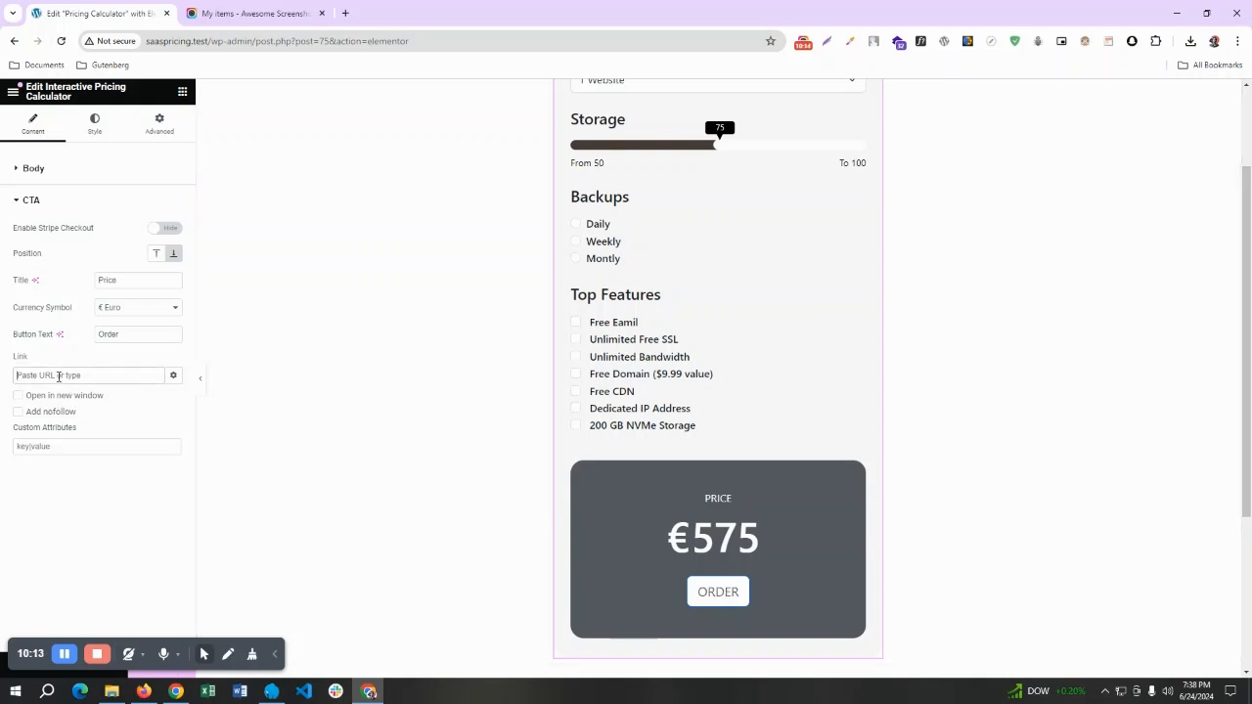
pyautogui.click(173, 375)
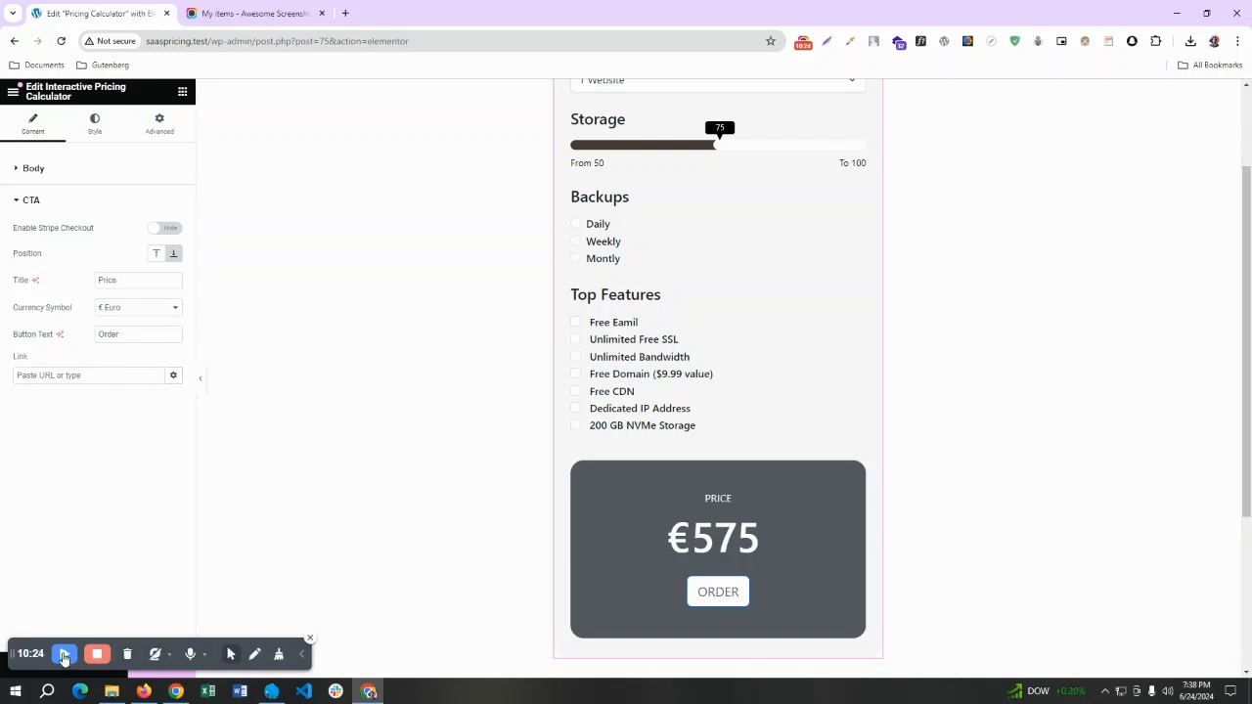
# Set the CTA position to Top so the price box sits above the form fields.
pyautogui.click(155, 254)
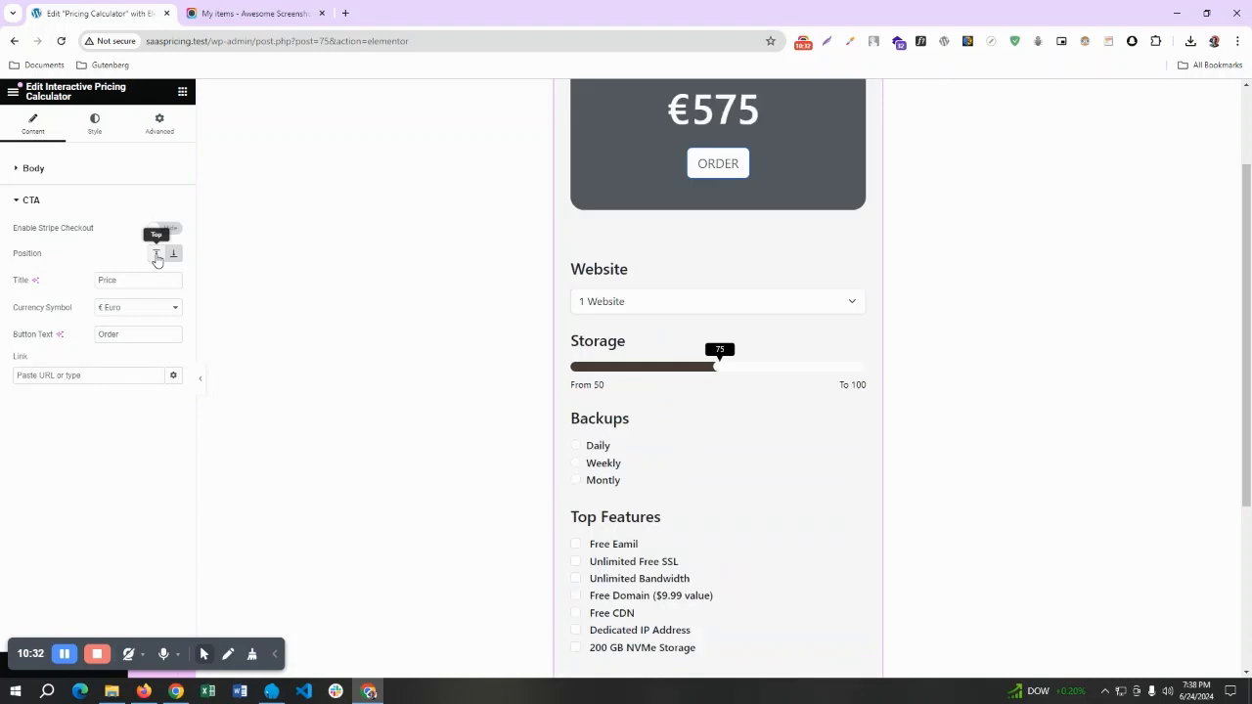
pyautogui.scroll(2, 752, 341)
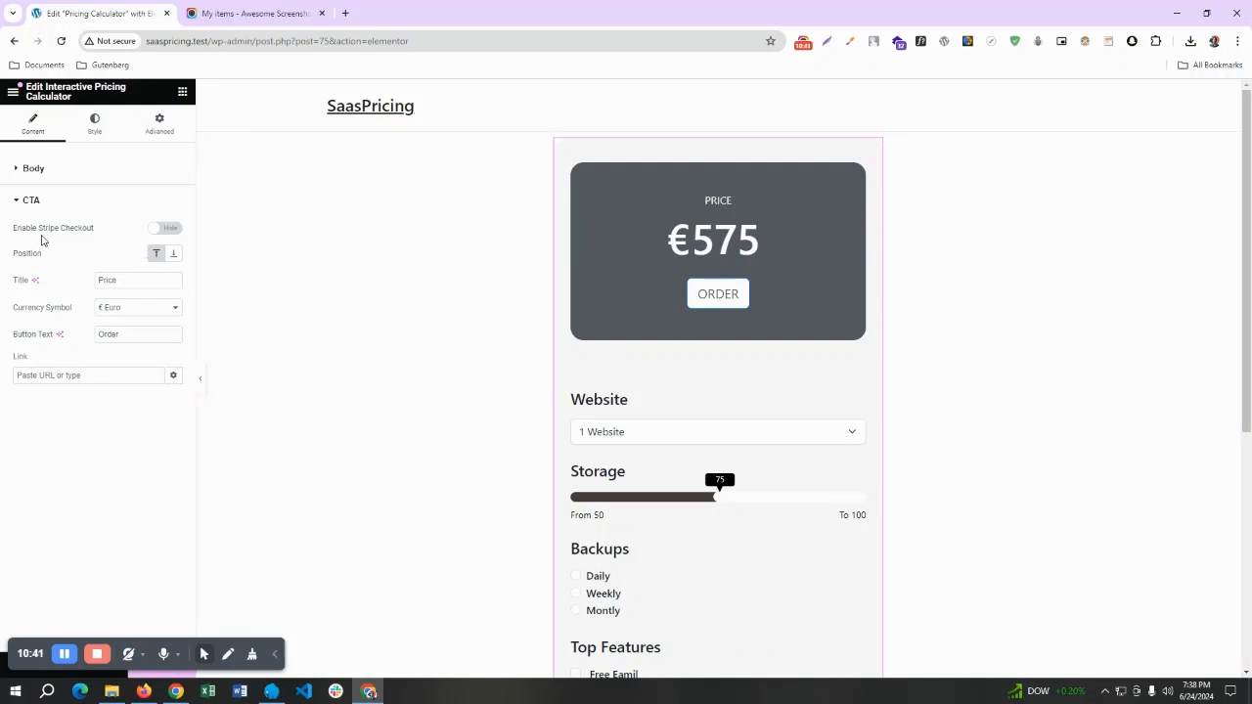
# Enable Stripe checkout for the CTA and publish the page.
pyautogui.click(168, 231)
pyautogui.moveTo(63, 655); pyautogui.dragTo(378, 624)
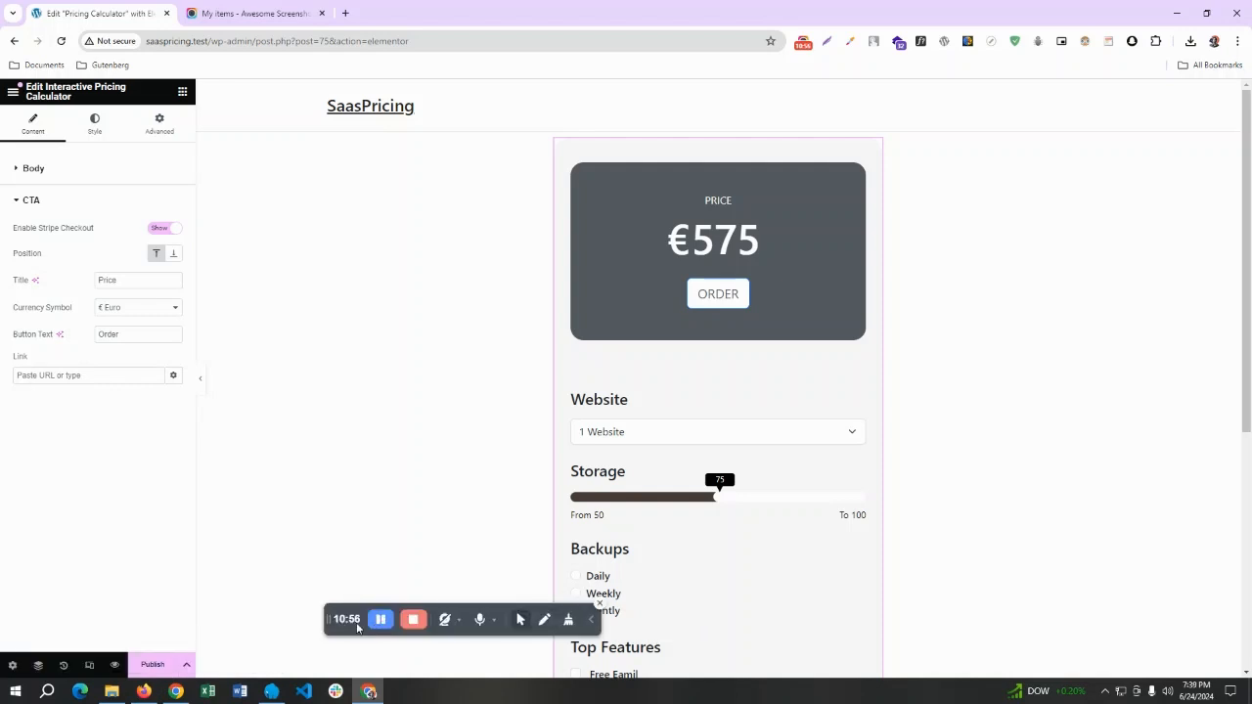
pyautogui.click(149, 667)
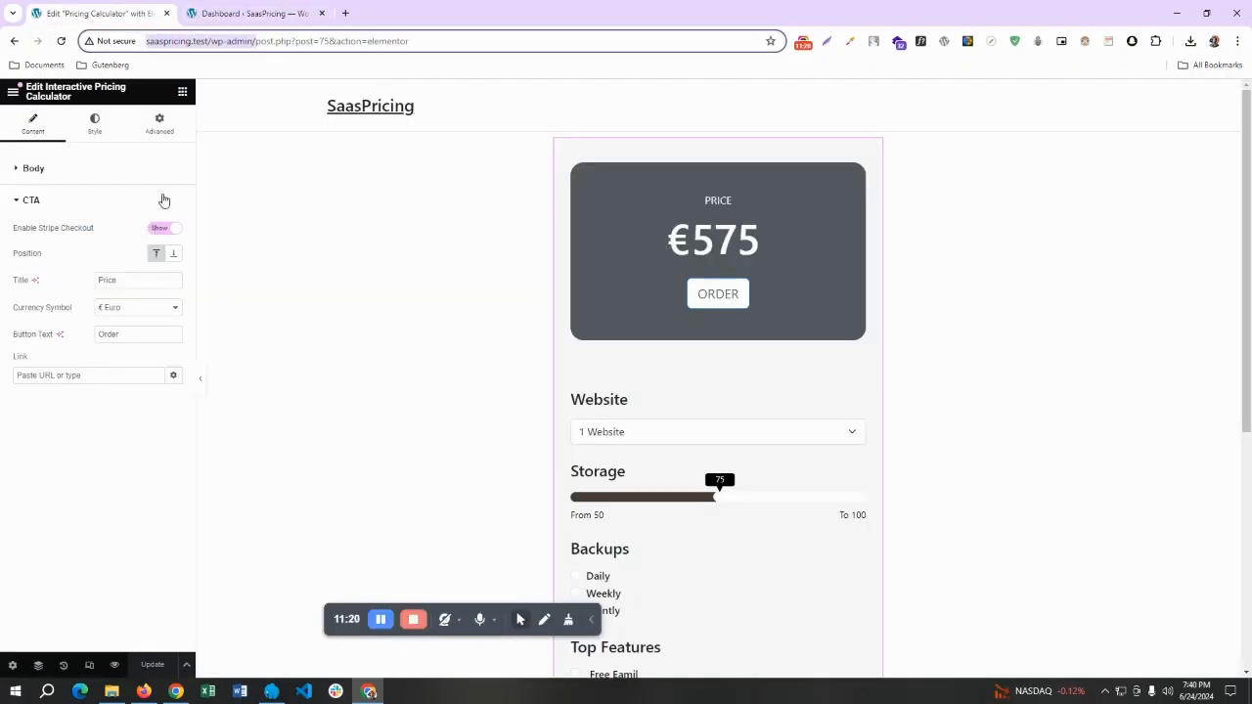
# Switch to the WordPress dashboard and open the Stripe settings of SaasPricing Pro.
pyautogui.click(265, 13)
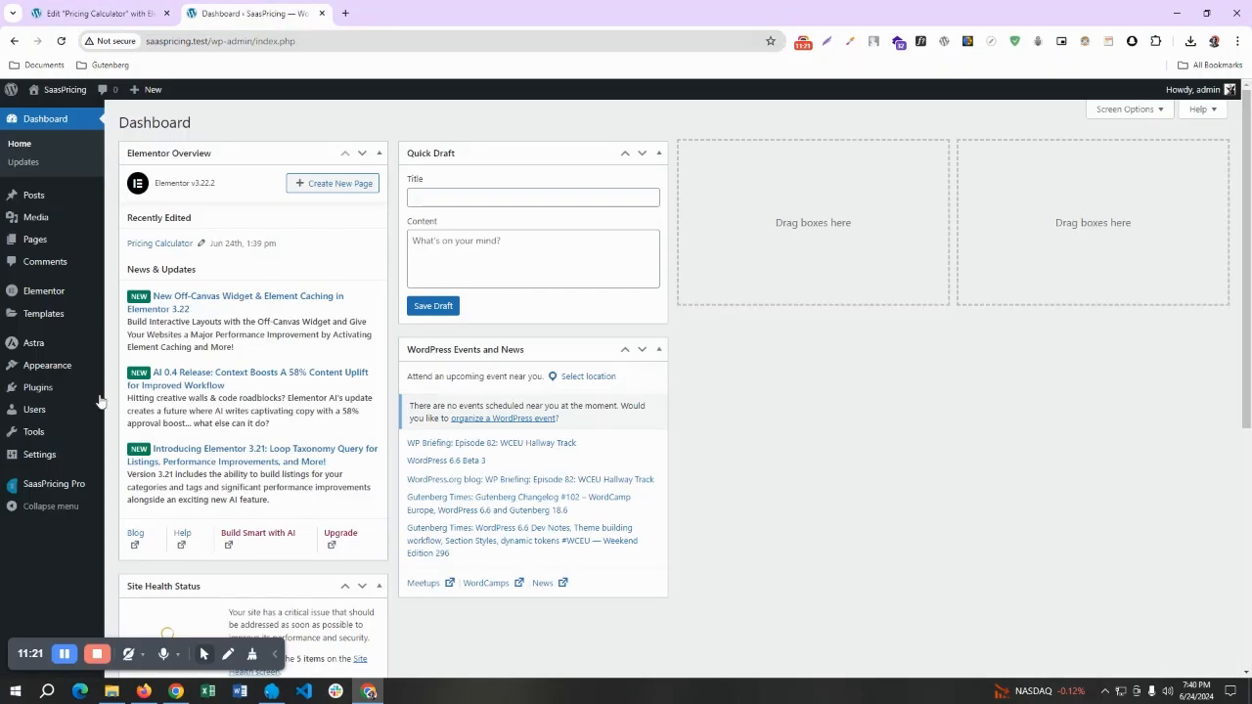
pyautogui.click(46, 489)
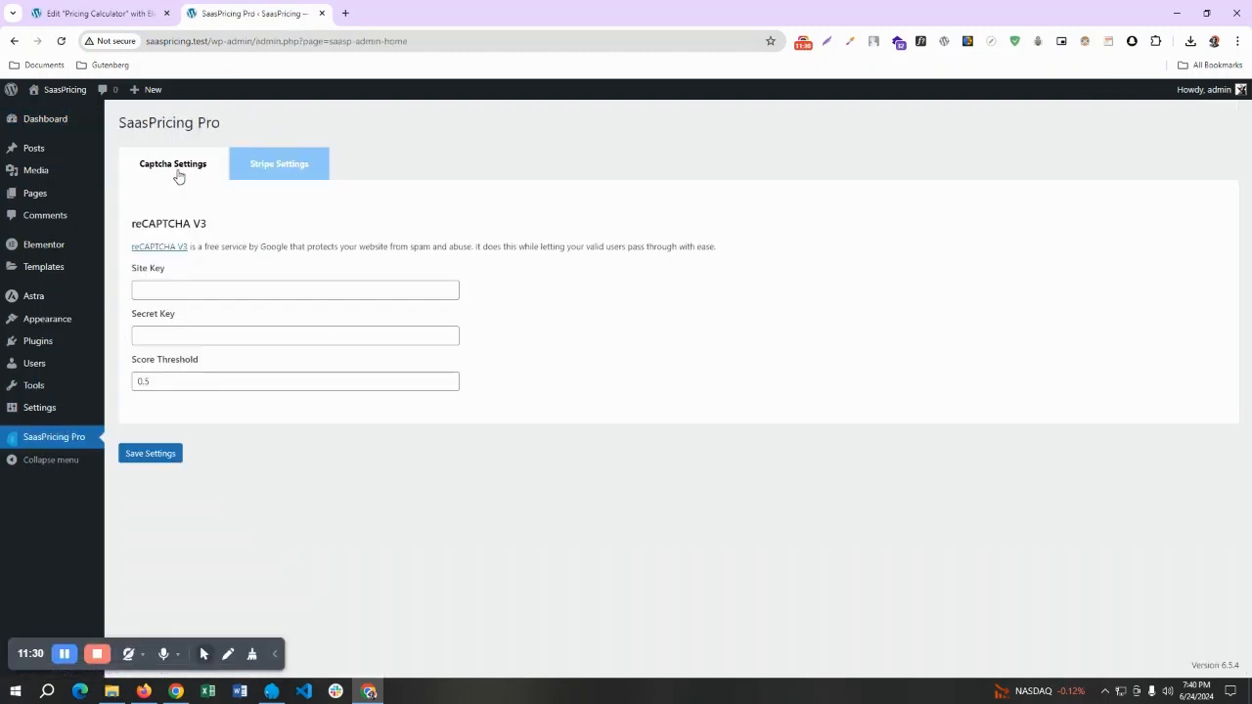
pyautogui.click(260, 173)
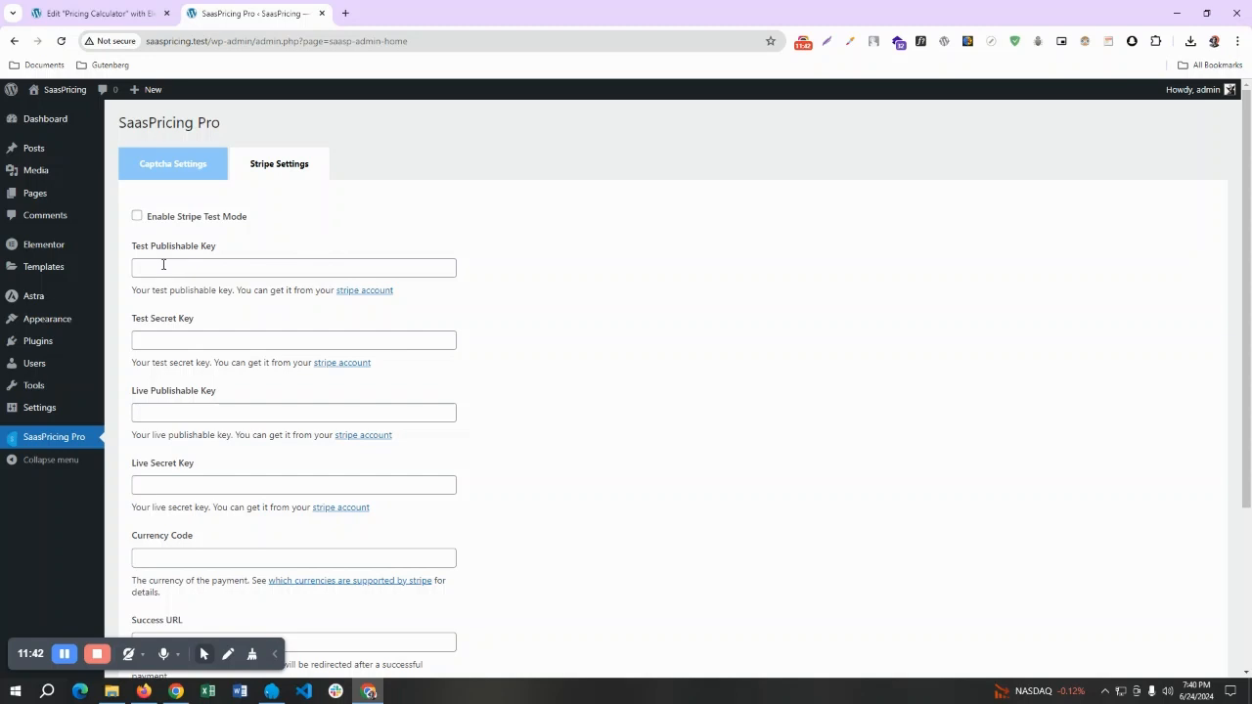
# Fill in the Stripe test publishable key and test secret key from the saved entries.
pyautogui.click(163, 266)
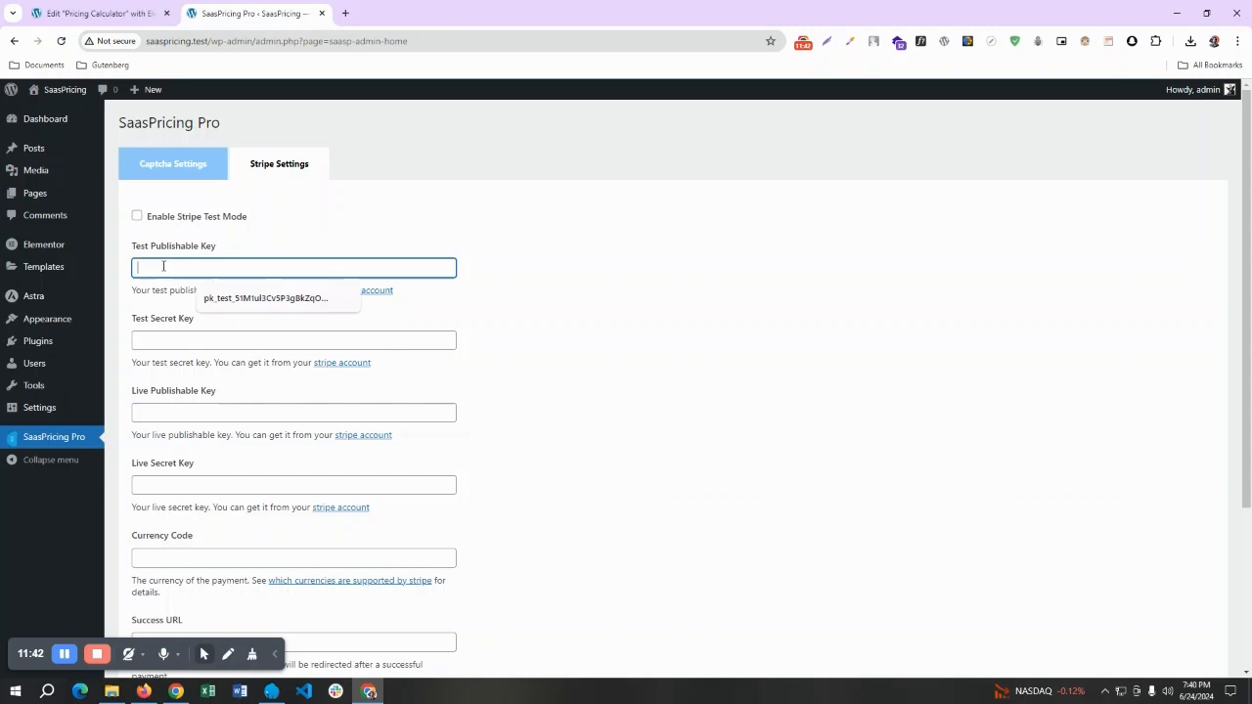
pyautogui.click(212, 302)
pyautogui.scroll(-1, 654, 343)
pyautogui.click(315, 274)
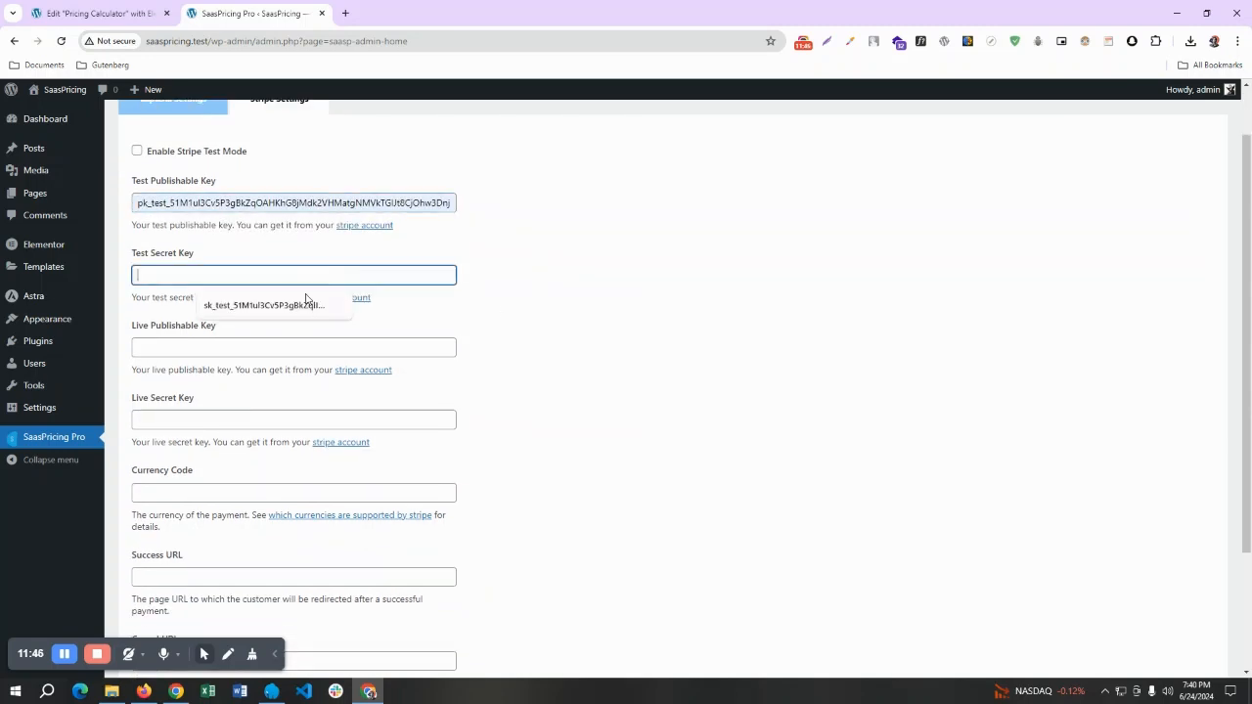
pyautogui.click(287, 311)
pyautogui.scroll(-1, 633, 315)
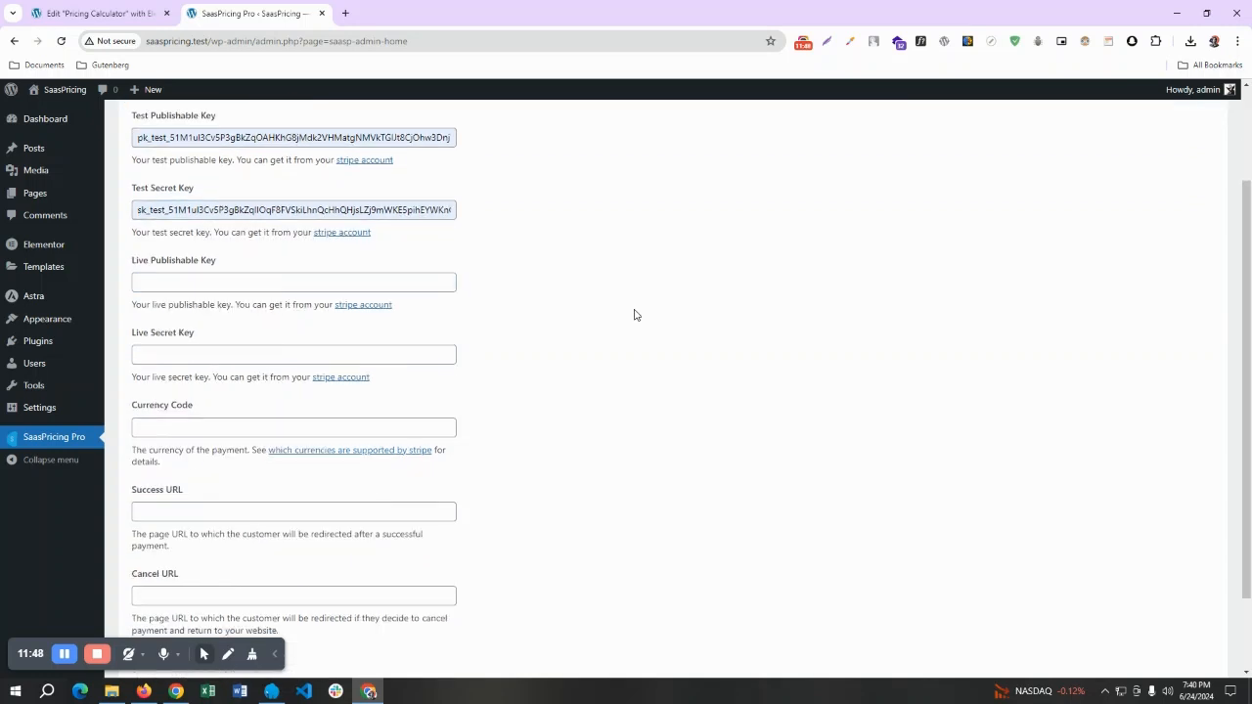
pyautogui.scroll(2, 633, 315)
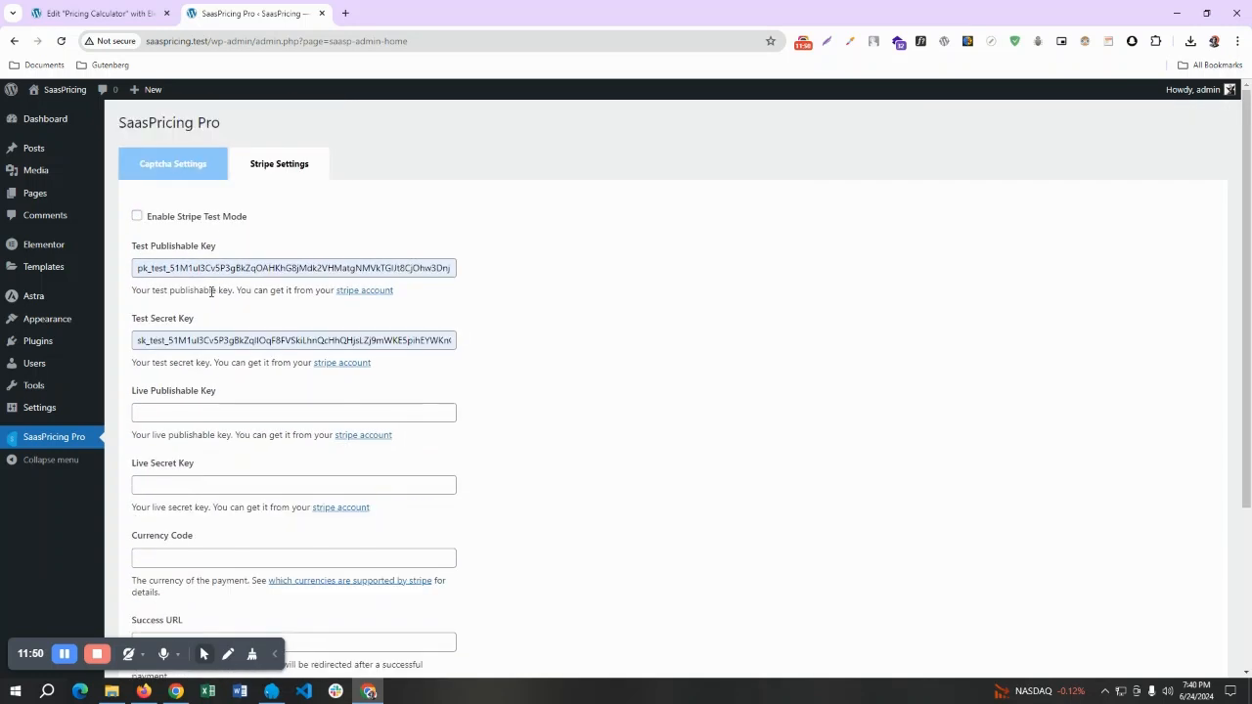
# Clear the test publishable and test secret keys and leave Stripe test mode disabled.
pyautogui.click(164, 217)
pyautogui.scroll(-1, 230, 223)
pyautogui.click(216, 202)
pyautogui.hotkey('ctrl', 'a')
pyautogui.press('BackSpace')
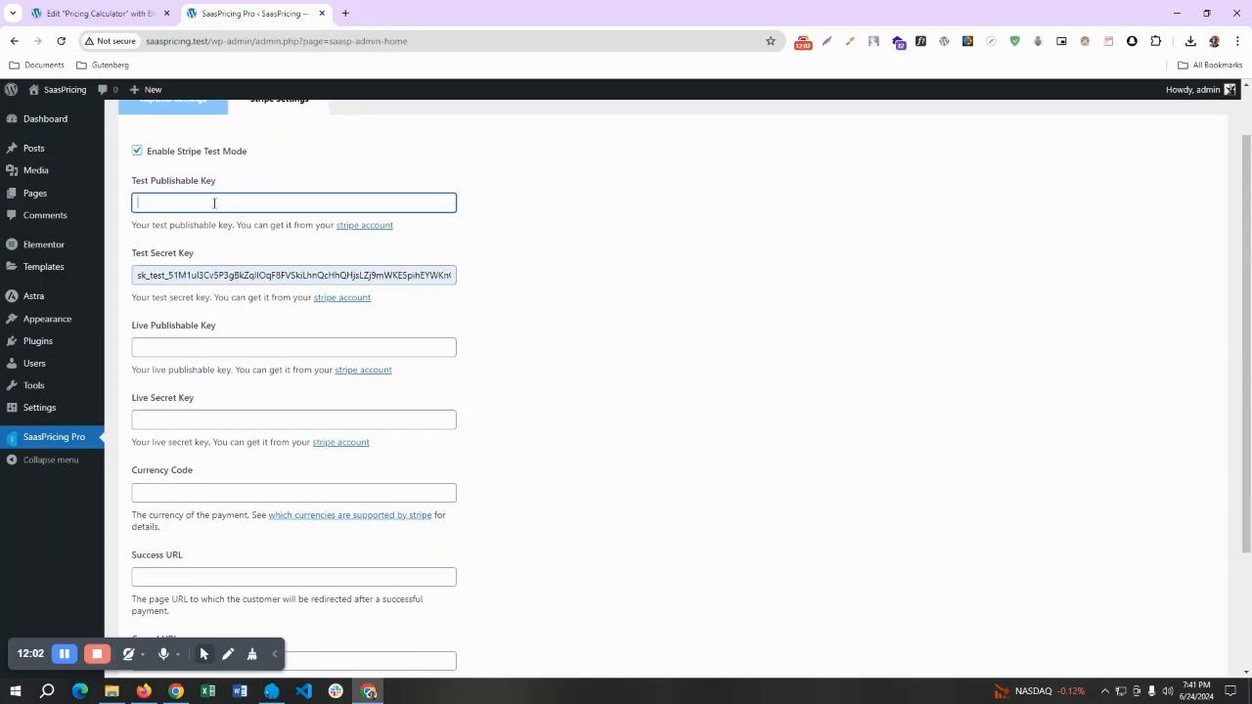
pyautogui.click(184, 163)
pyautogui.click(186, 156)
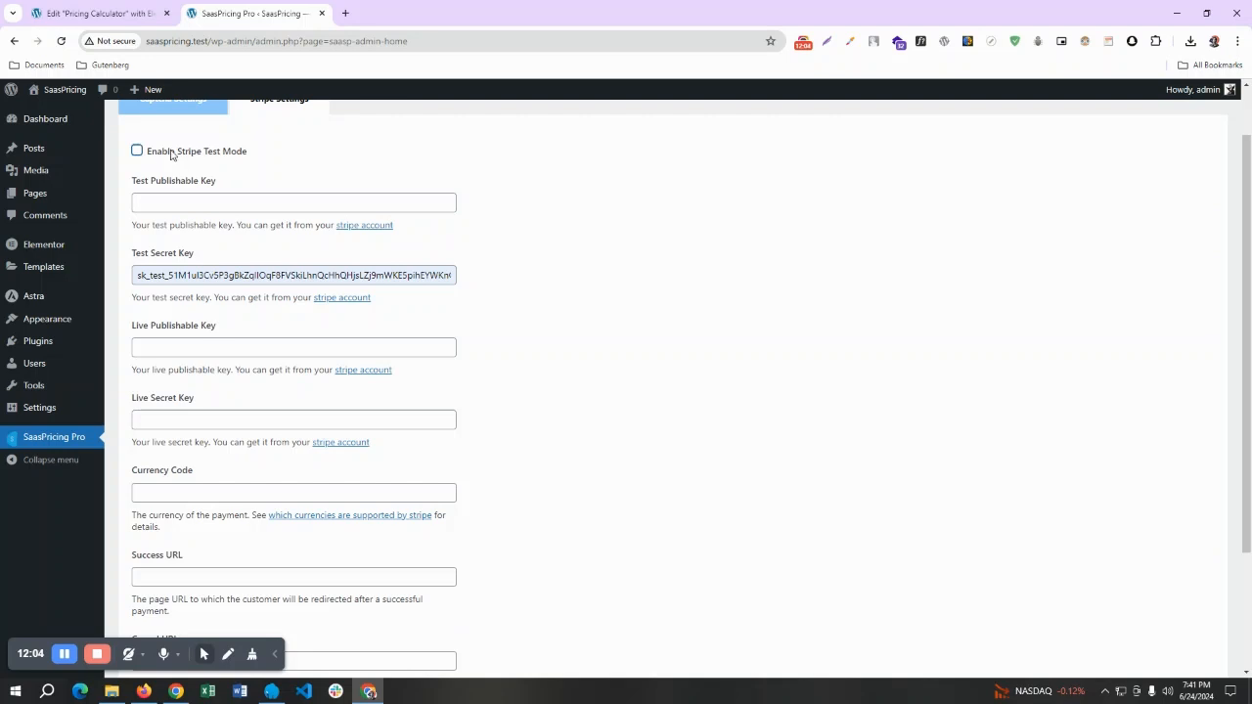
pyautogui.click(179, 274)
pyautogui.hotkey('ctrl', 'a')
pyautogui.press('BackSpace')
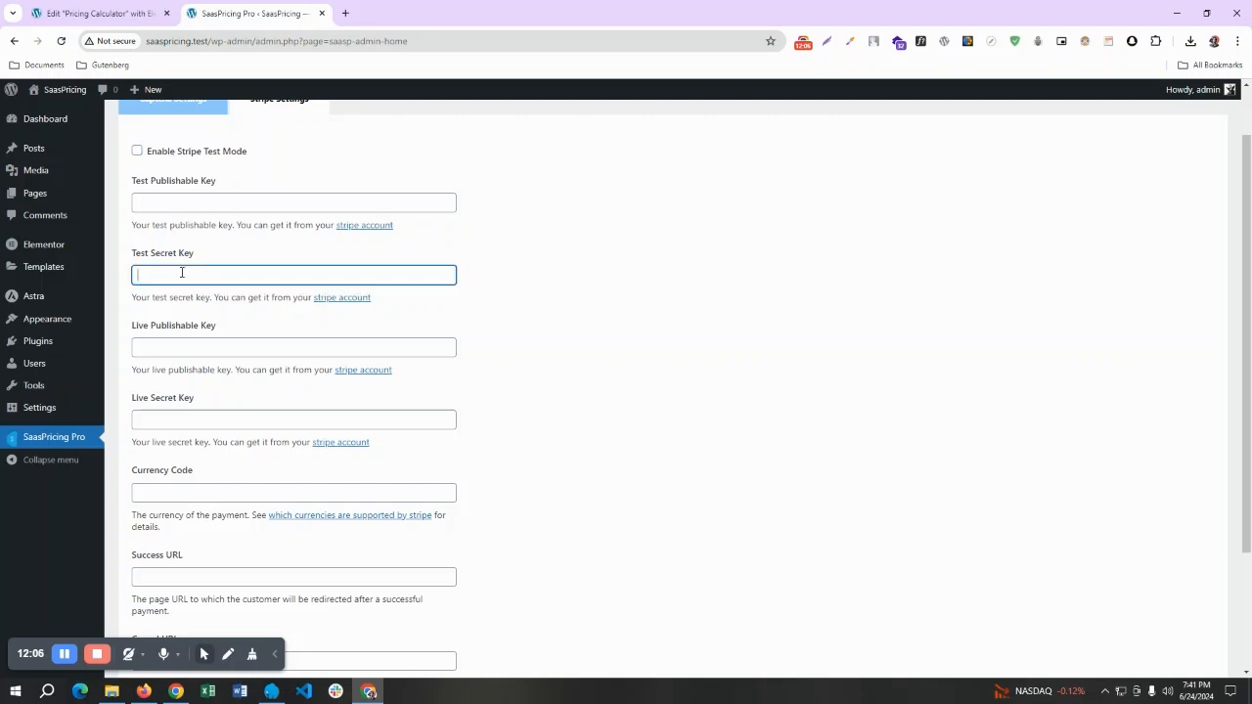
# Fill in the live publishable key and live secret key fields from the saved entries.
pyautogui.click(196, 347)
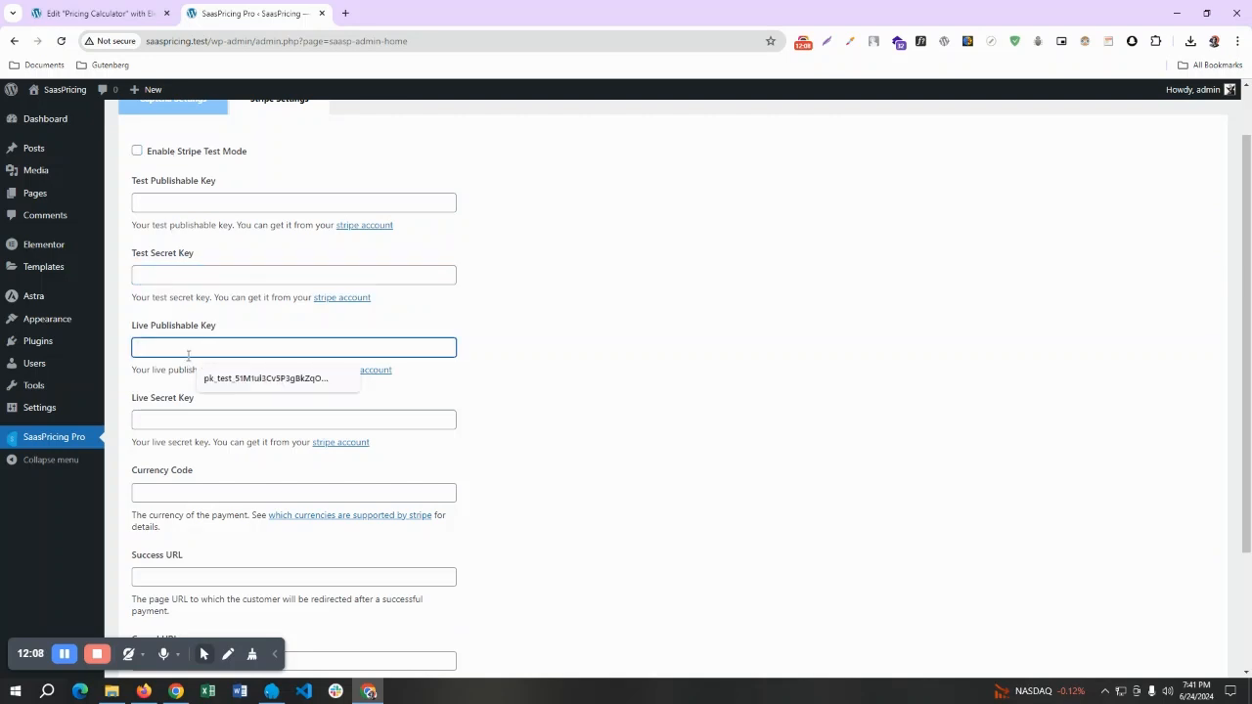
pyautogui.click(235, 381)
pyautogui.click(208, 425)
pyautogui.click(235, 451)
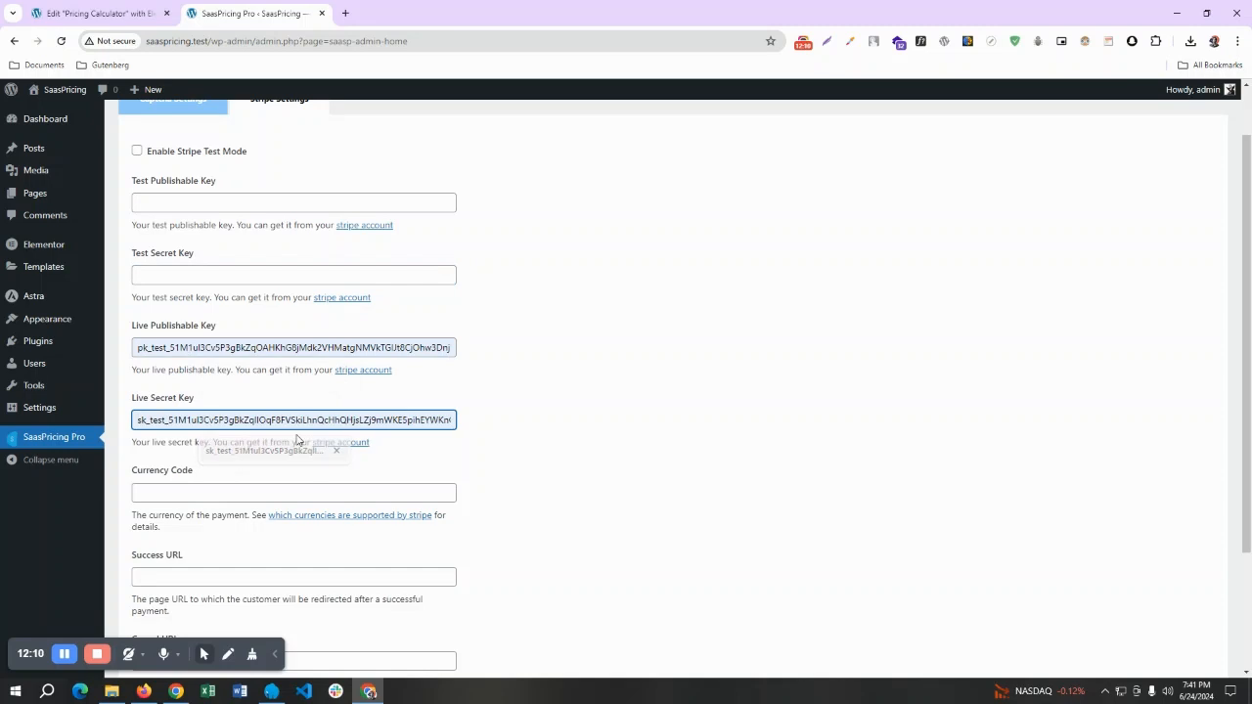
# Set the Stripe currency code to USD.
pyautogui.scroll(-2, 632, 435)
pyautogui.click(264, 361)
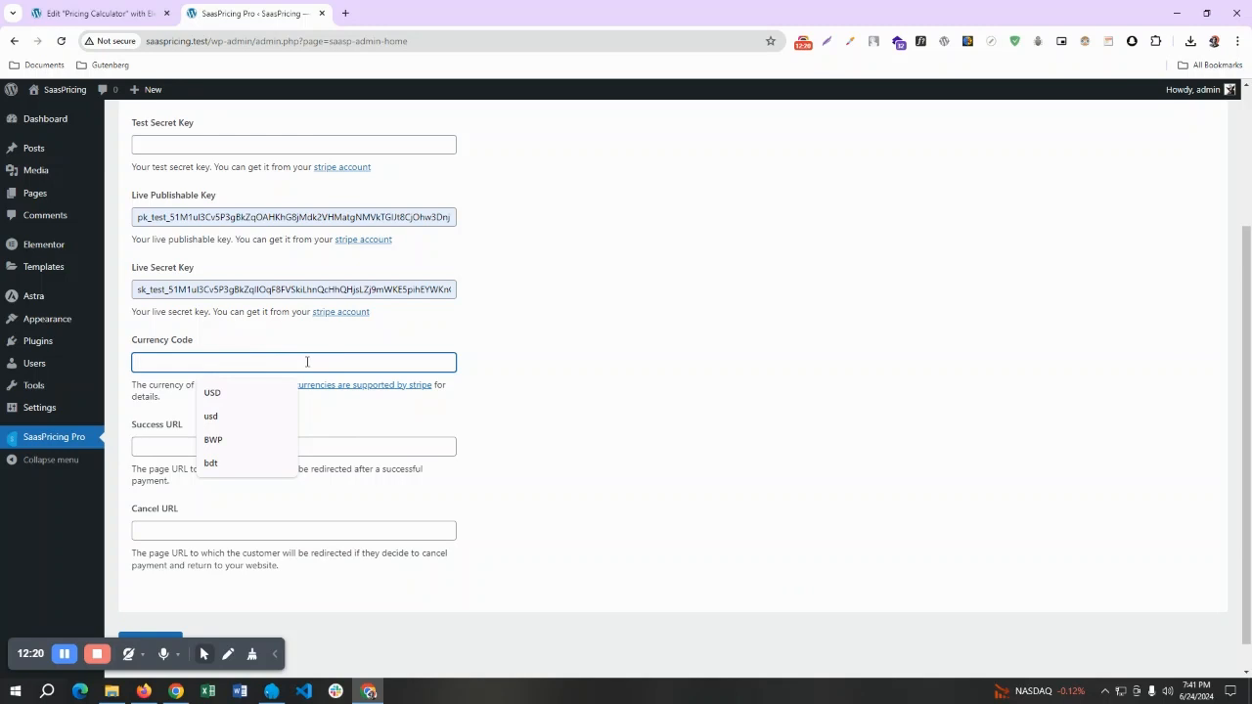
pyautogui.click(252, 390)
pyautogui.hotkey('ctrl', 'a')
pyautogui.click(682, 371)
pyautogui.click(175, 447)
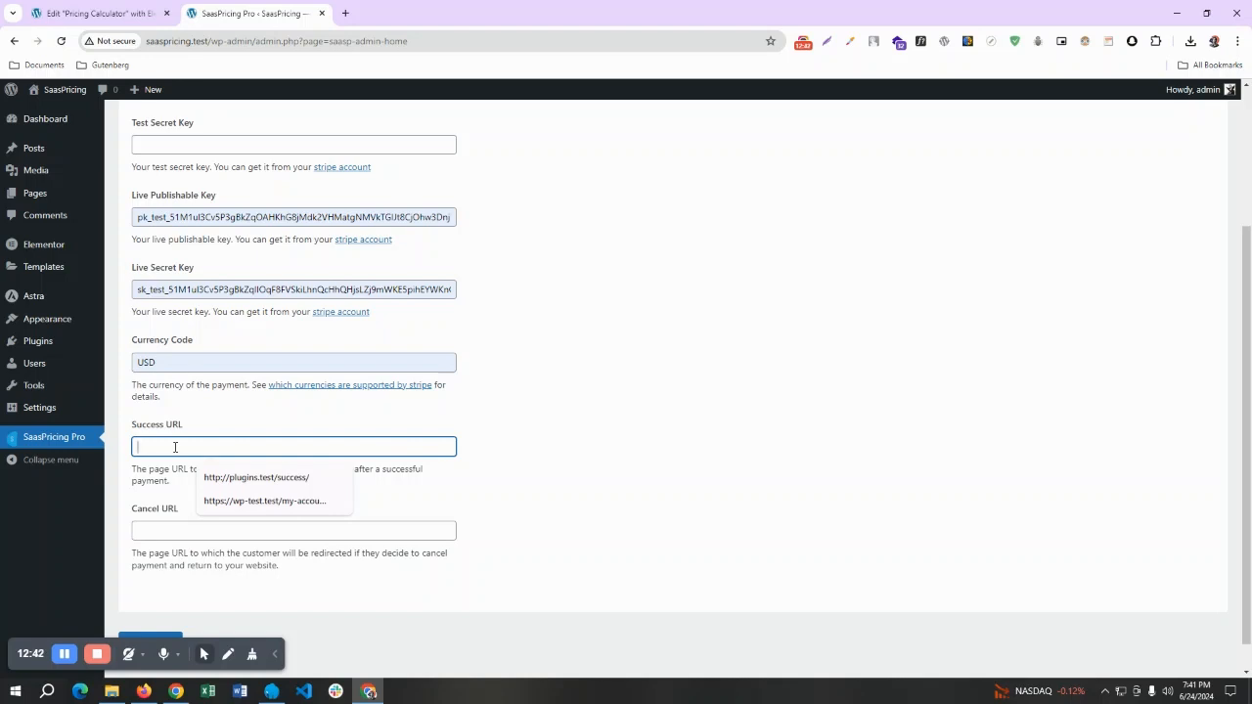
# Switch to the Elementor editor and review the pricing calculator's form fields and Order button.
pyautogui.click(94, 12)
pyautogui.scroll(-2, 587, 446)
pyautogui.scroll(-1, 606, 447)
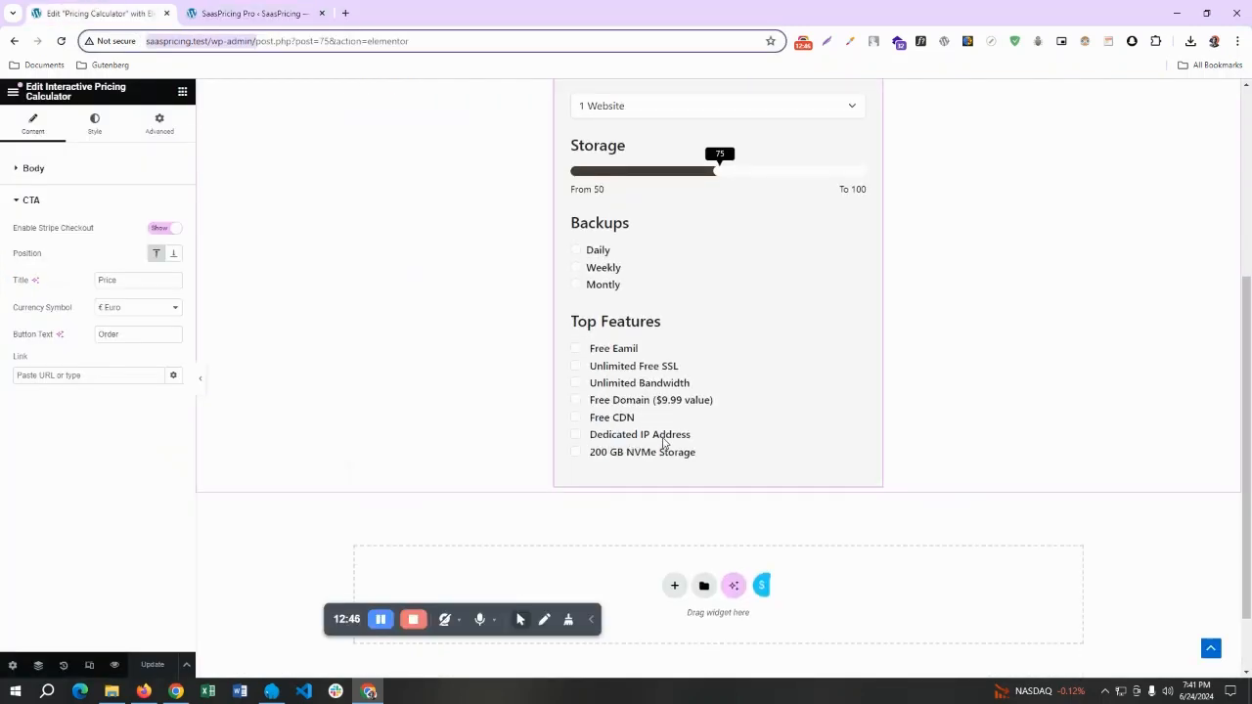
pyautogui.scroll(2, 662, 439)
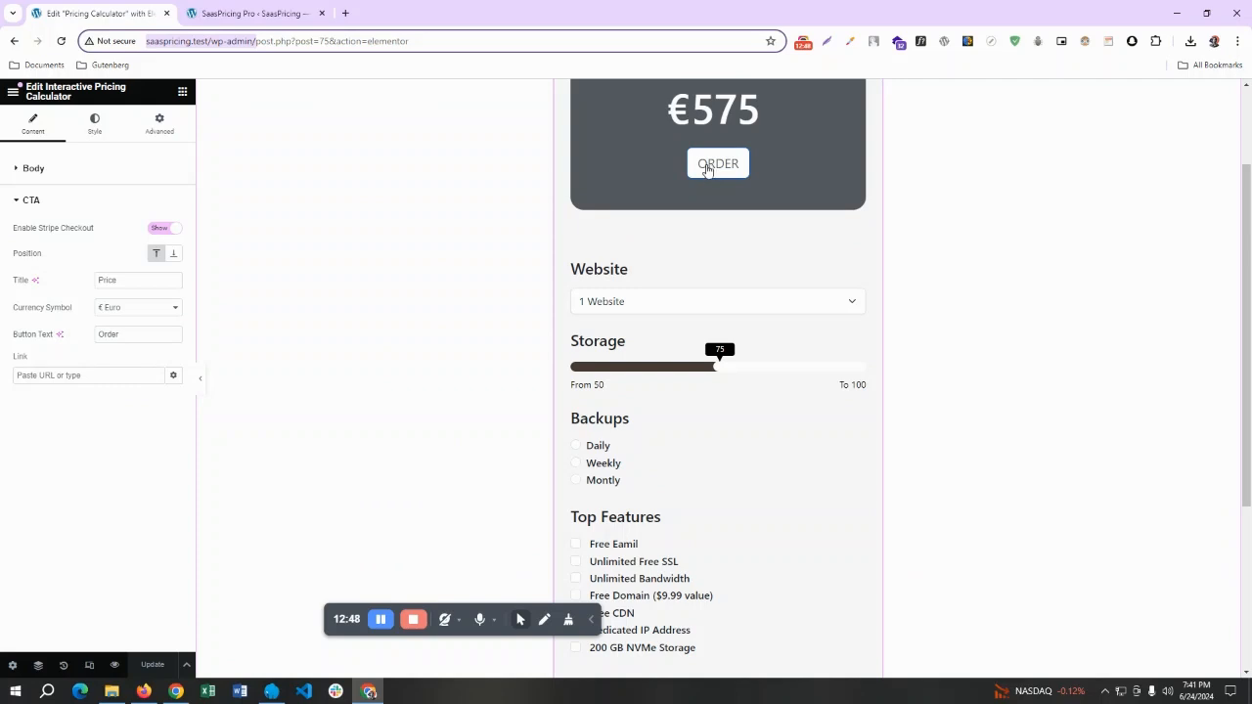
pyautogui.scroll(1, 711, 171)
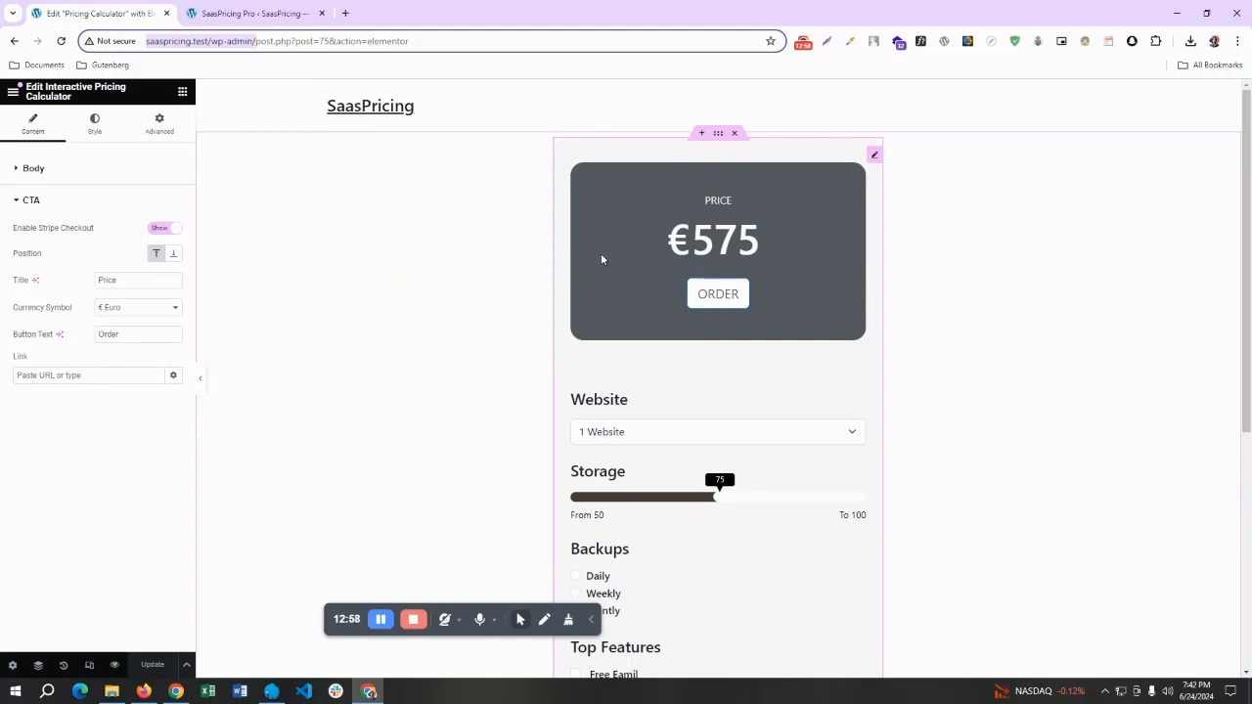
# Return to the Stripe settings and clear the live publishable and live secret keys.
pyautogui.click(259, 12)
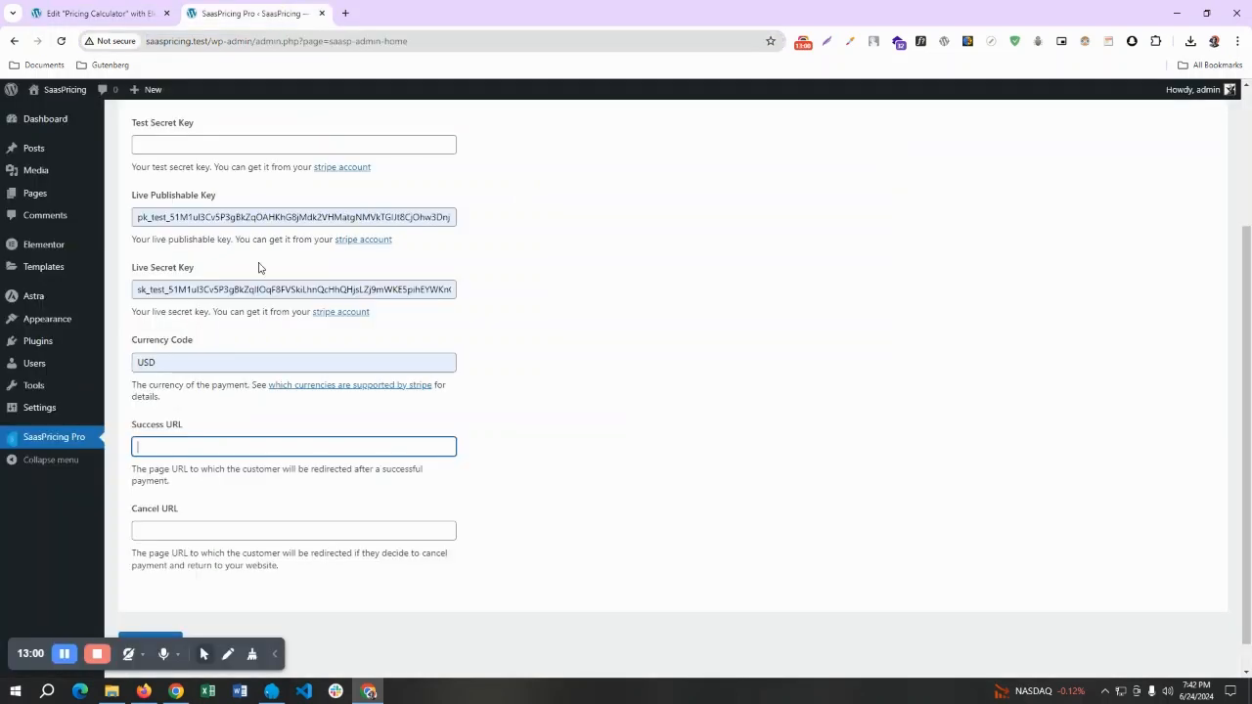
pyautogui.scroll(2, 302, 296)
pyautogui.click(188, 347)
pyautogui.hotkey('ctrl', 'a')
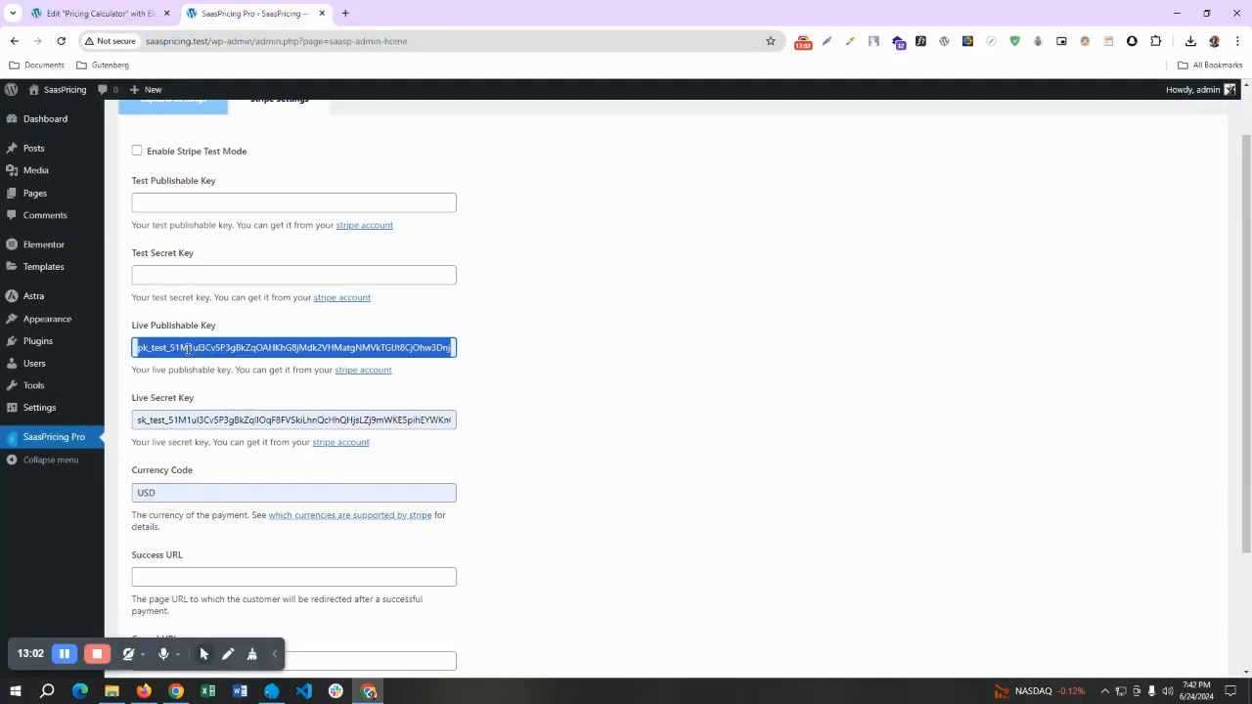
pyautogui.press('BackSpace')
pyautogui.click(200, 420)
pyautogui.hotkey('ctrl', 'a')
pyautogui.press('BackSpace')
pyautogui.click(698, 455)
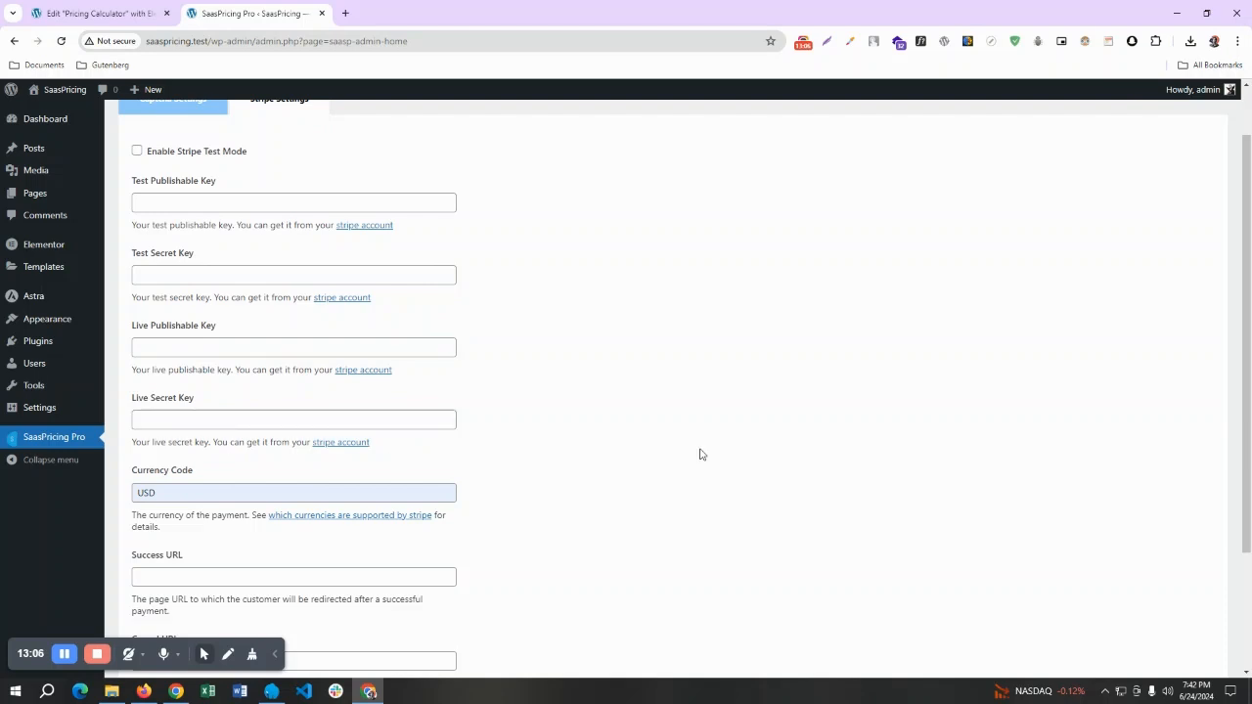
pyautogui.scroll(-3, 692, 453)
pyautogui.scroll(1, 692, 453)
pyautogui.scroll(-1, 587, 445)
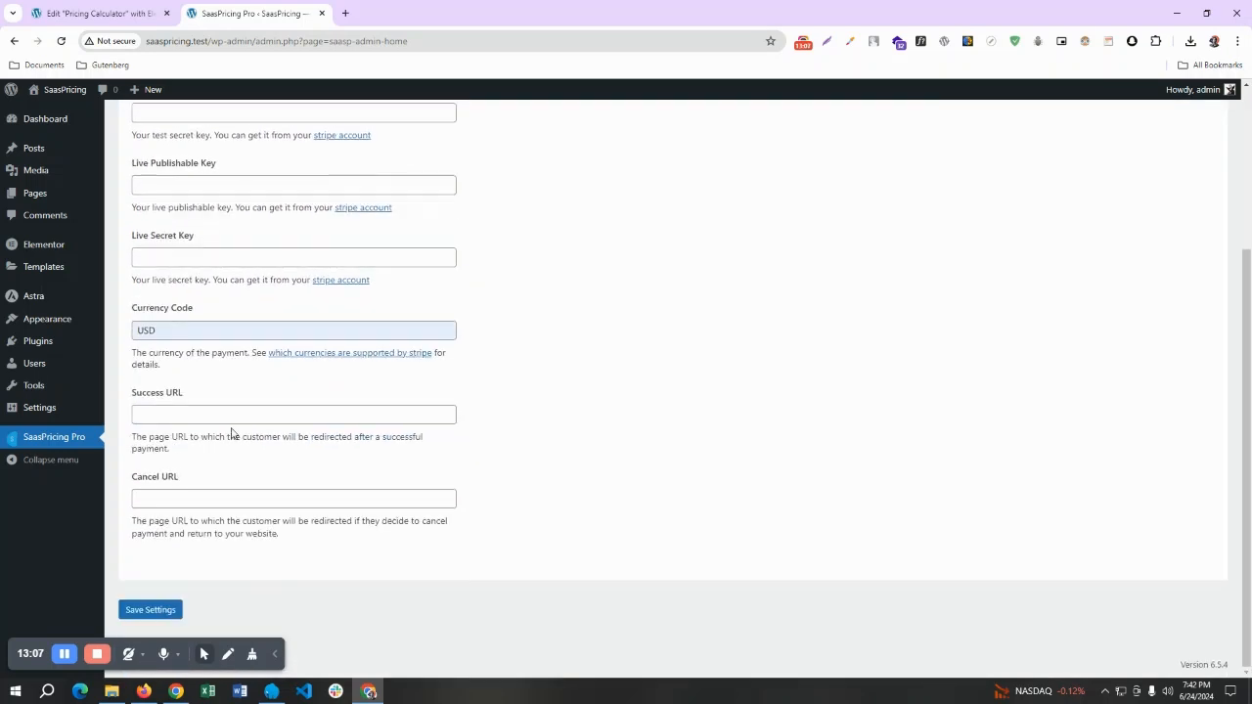
pyautogui.click(134, 418)
pyautogui.moveTo(71, 91)
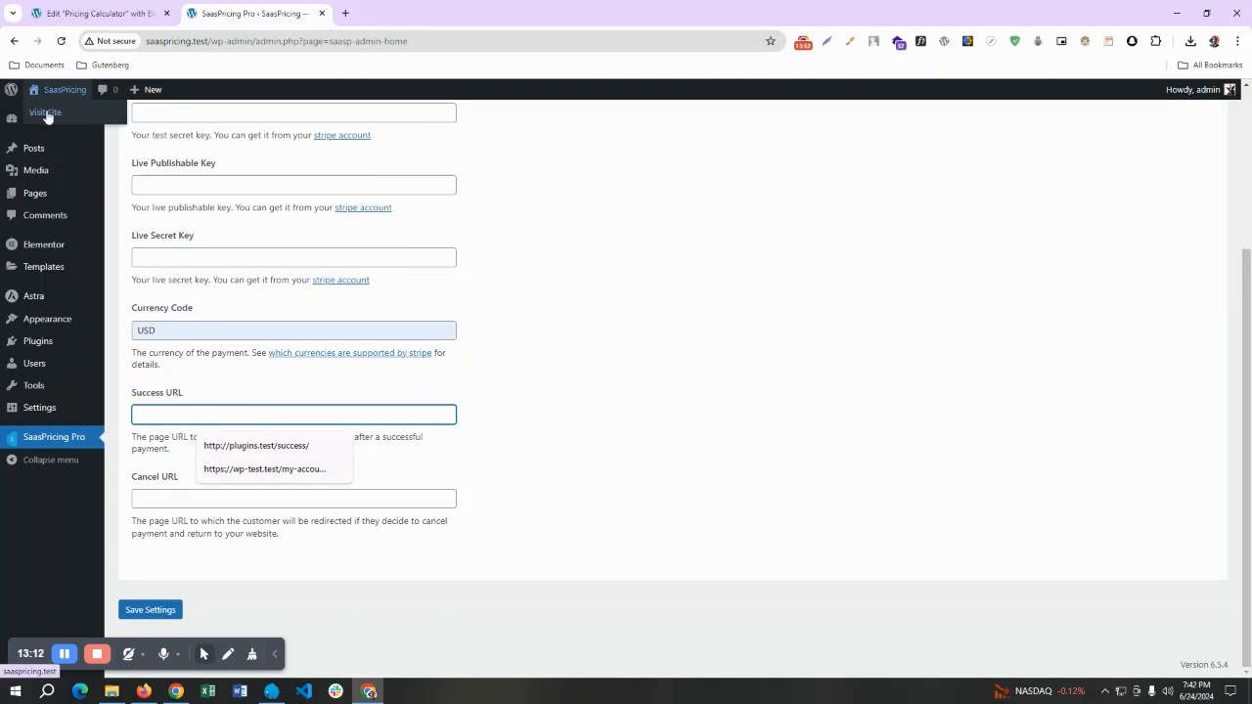
pyautogui.rightClick(46, 115)
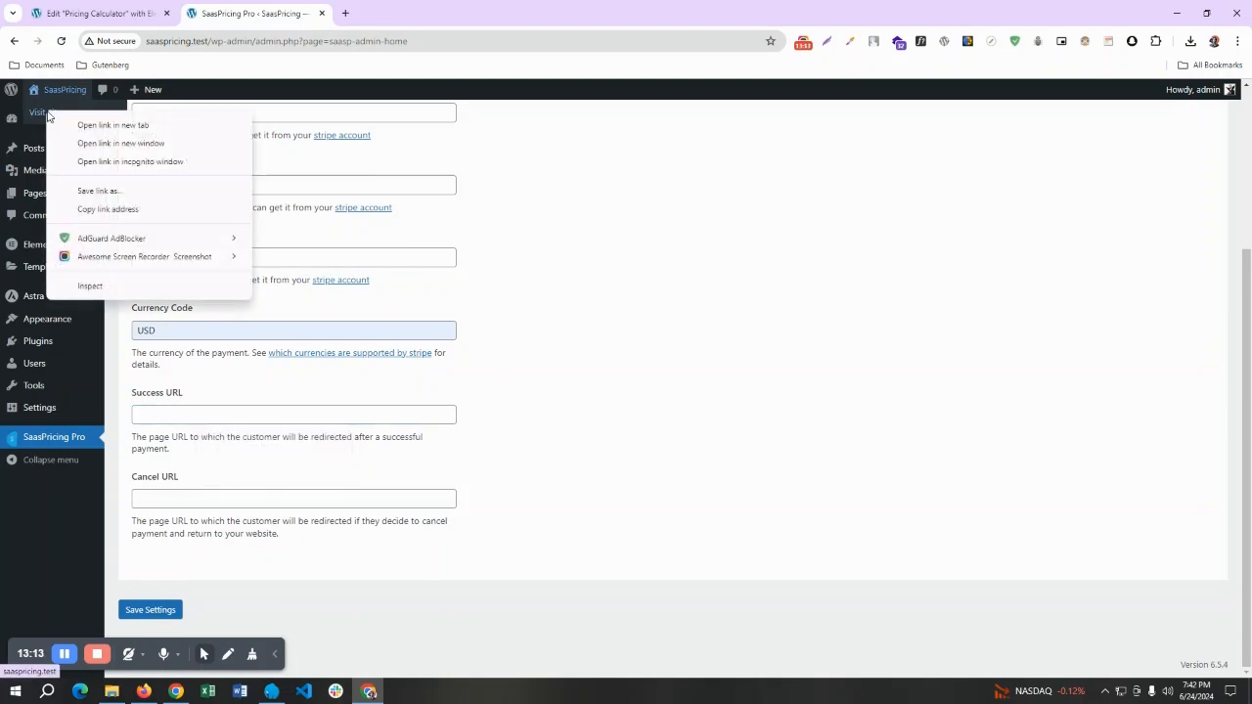
pyautogui.click(113, 213)
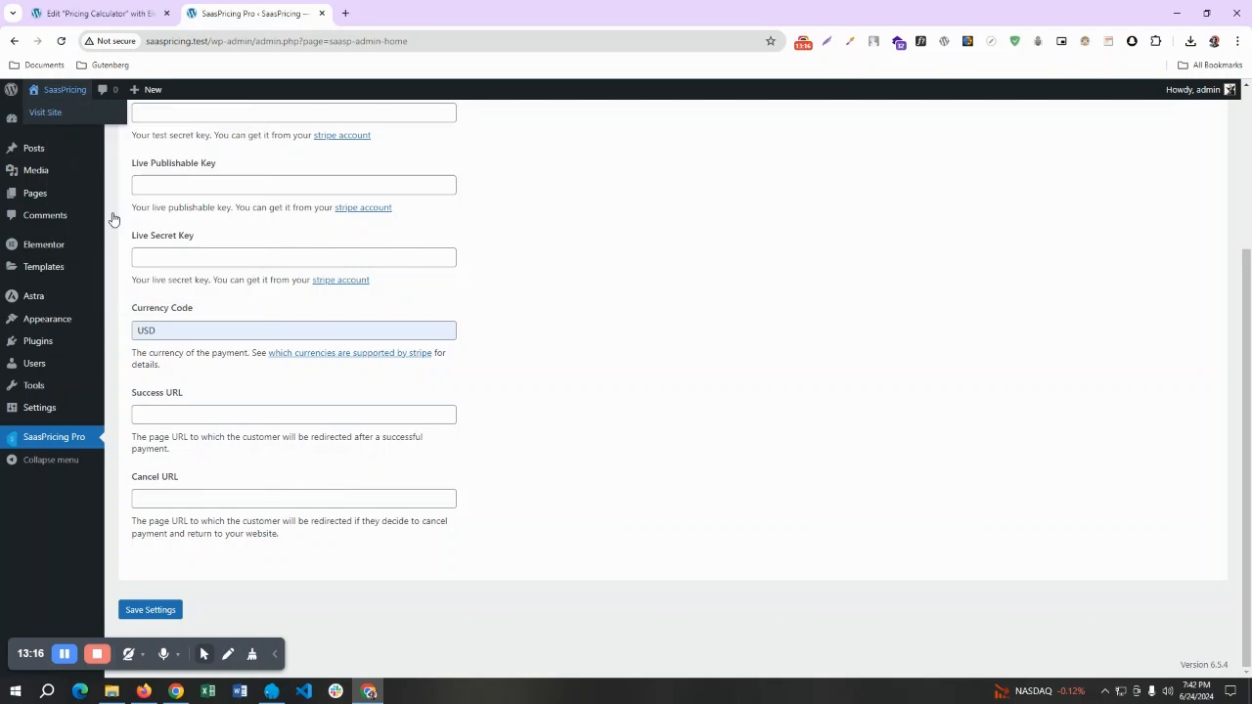
pyautogui.click(196, 419)
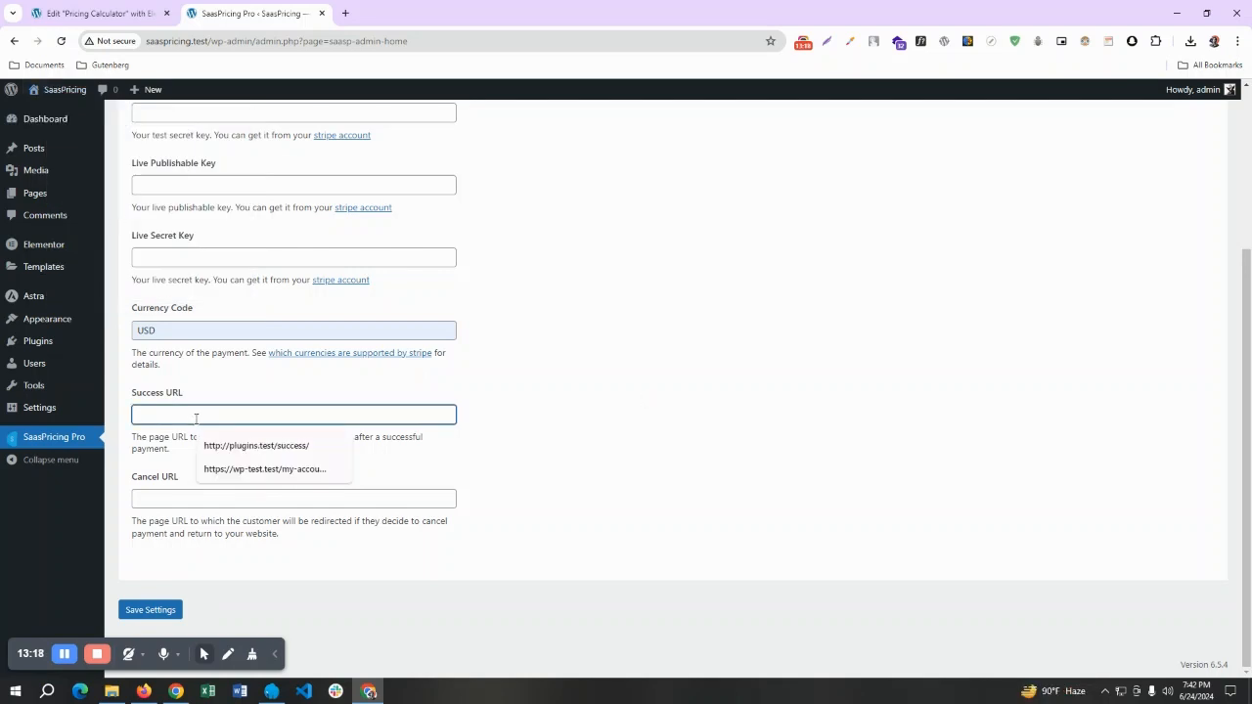
pyautogui.hotkey('ctrl', 'v')
pyautogui.hotkey('ctrl', 'a')
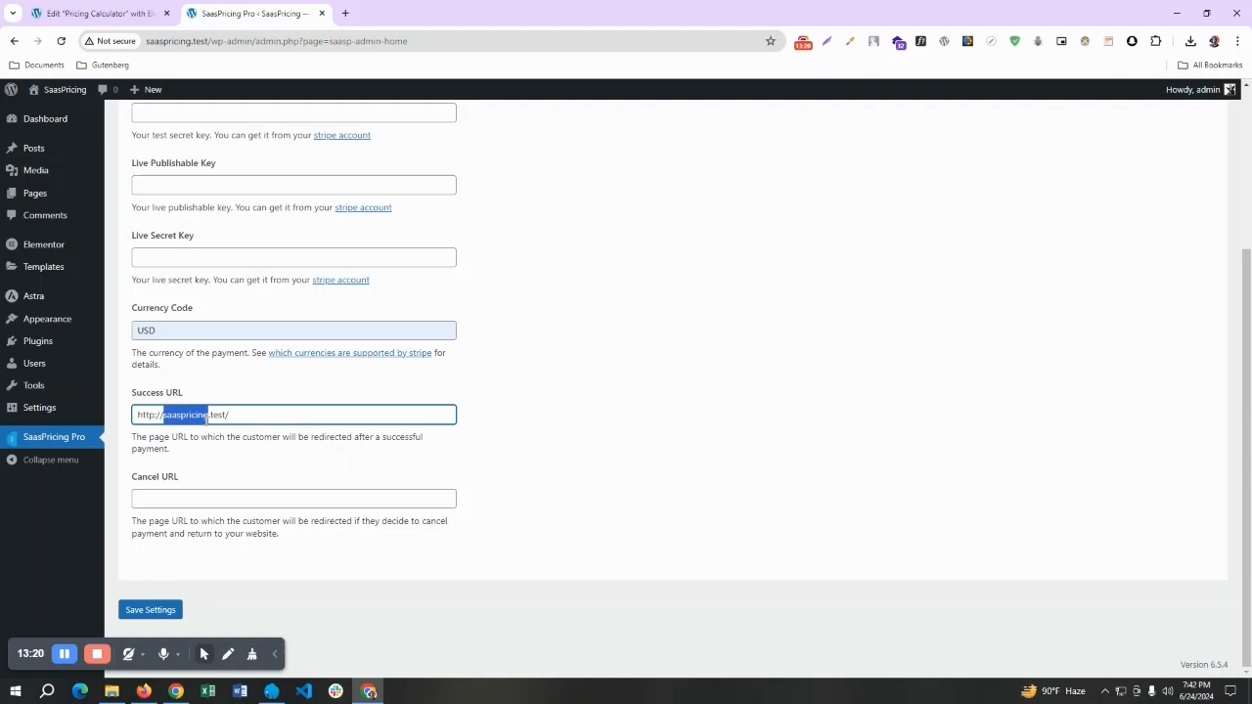
pyautogui.click(617, 426)
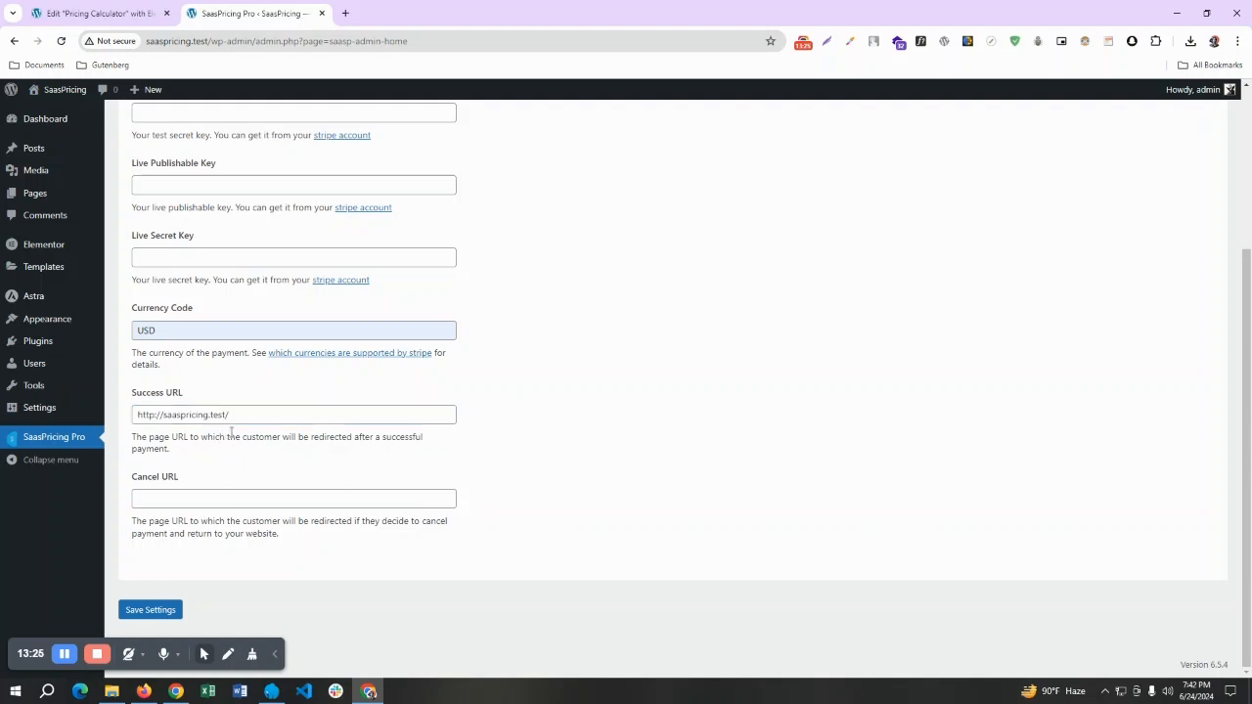
pyautogui.click(179, 498)
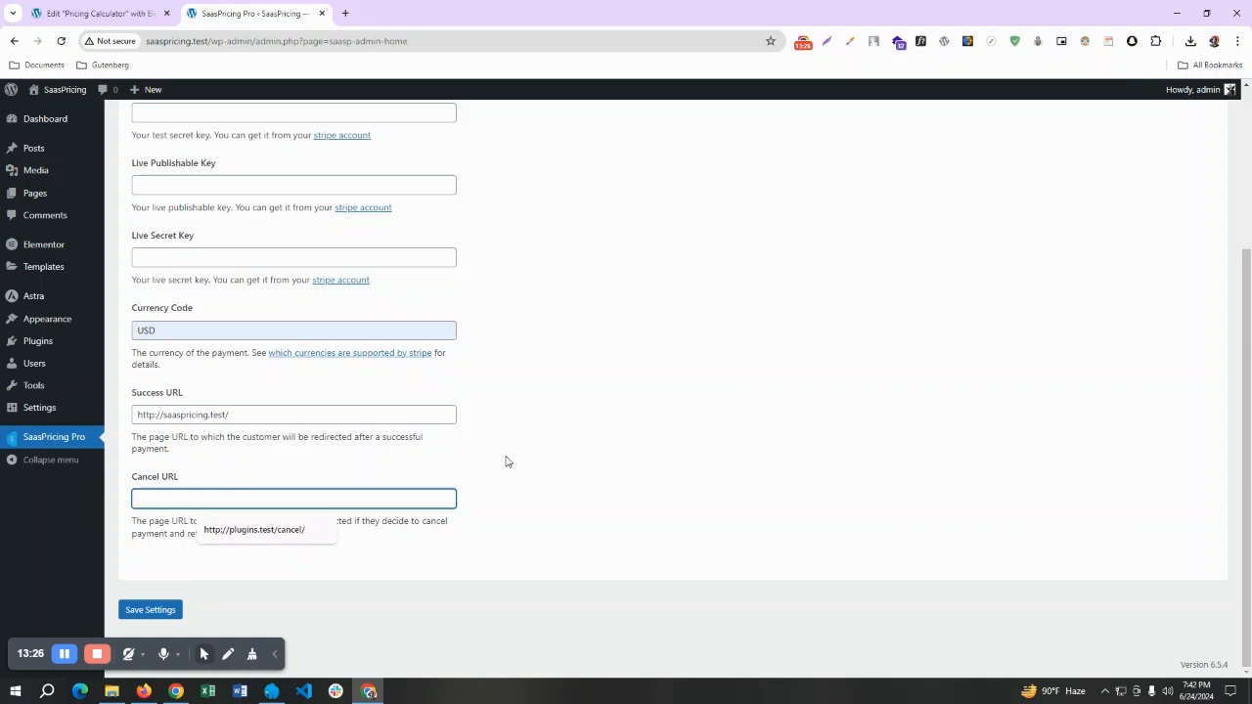
pyautogui.hotkey('ctrl', 'v')
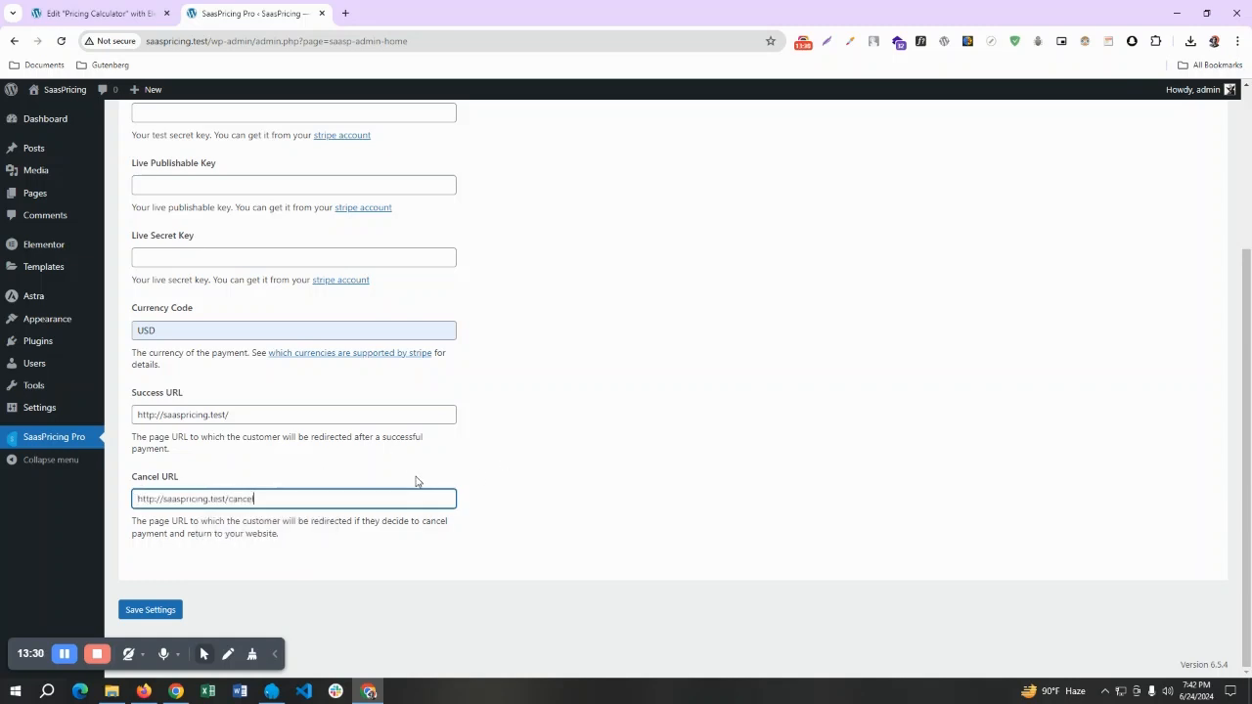
pyautogui.tripleClick(293, 501)
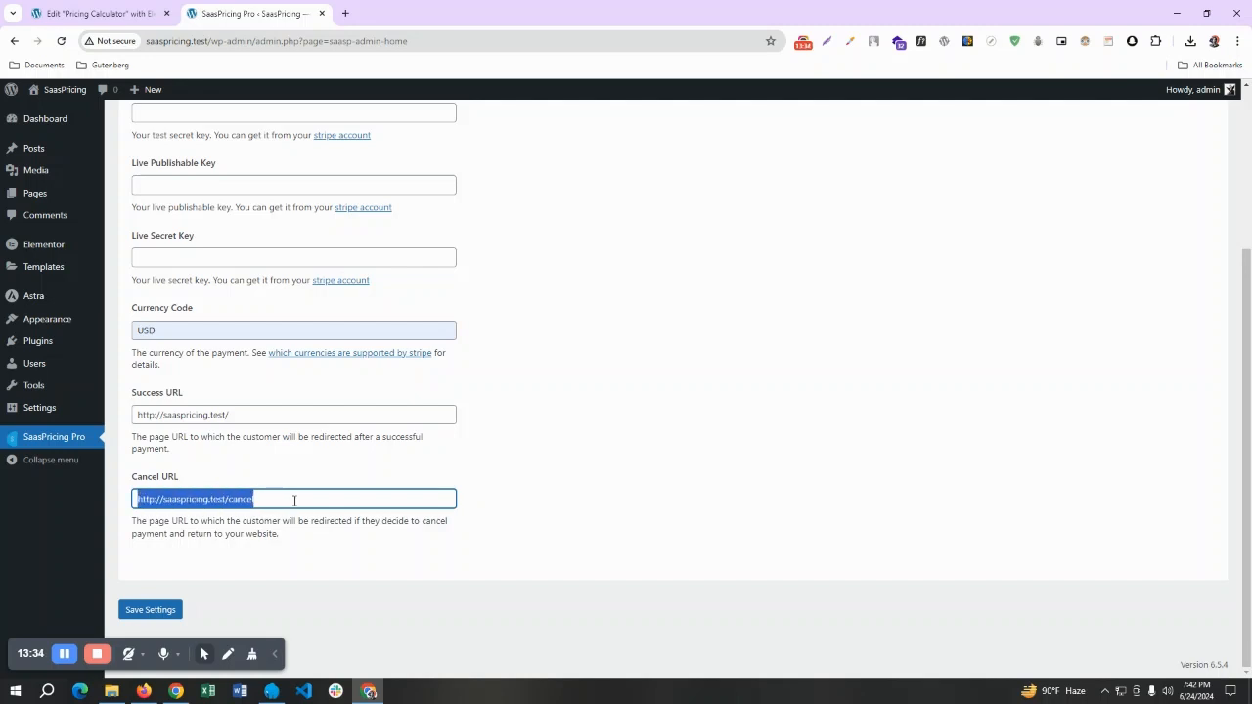
pyautogui.press('BackSpace')
# Fill the Cancel URL with the copied site address.
pyautogui.tripleClick(167, 418)
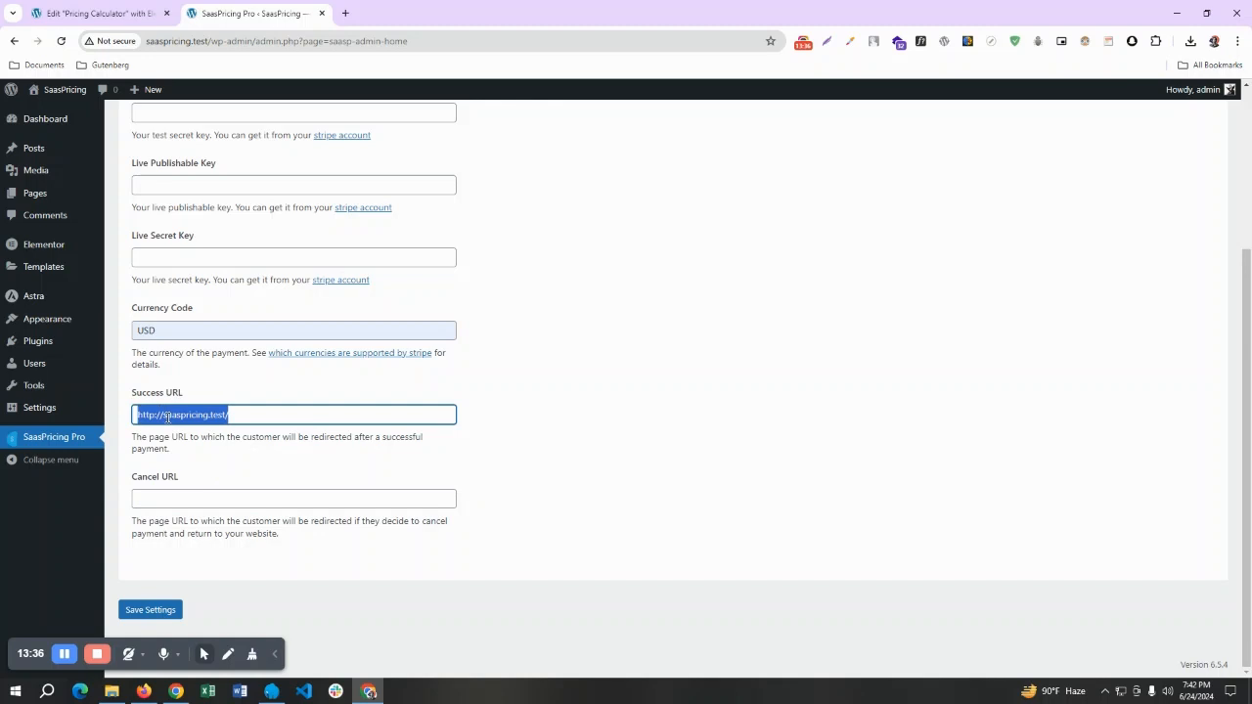
pyautogui.tripleClick(257, 416)
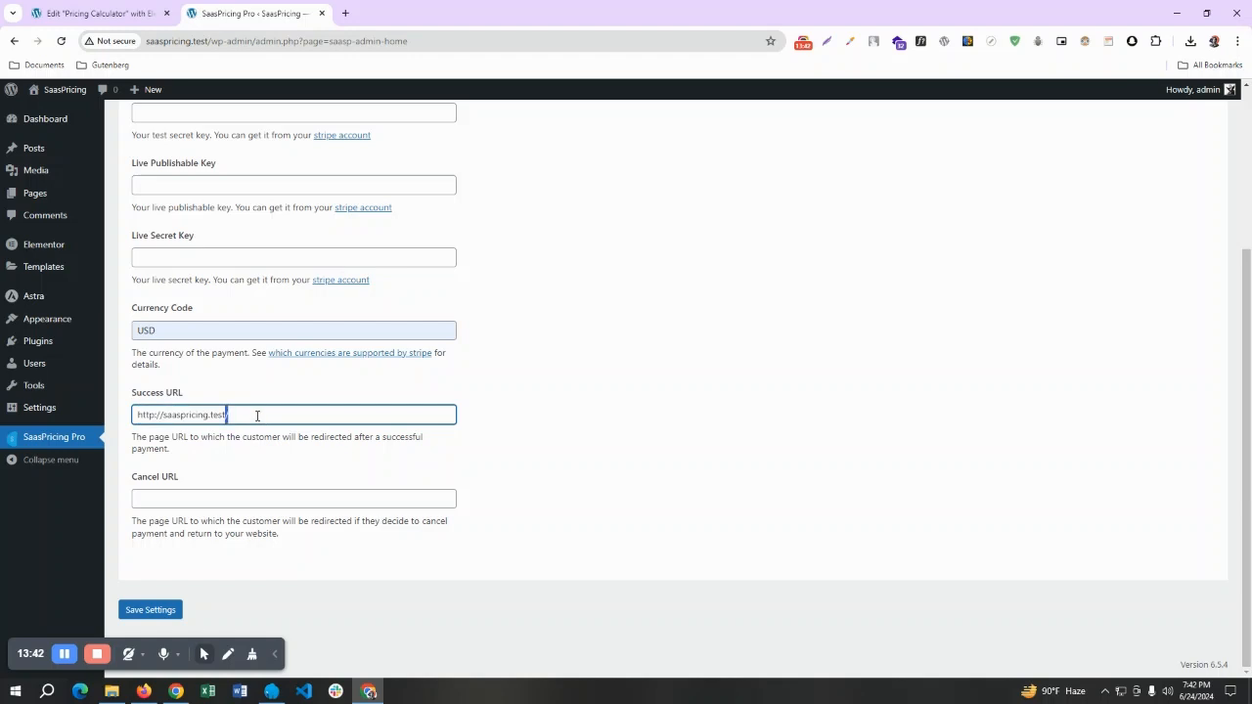
pyautogui.click(162, 495)
pyautogui.hotkey('ctrl', 'v')
# Enable Stripe test mode and fill in the test publishable and test secret keys from the saved entries.
pyautogui.scroll(2, 615, 484)
pyautogui.scroll(1, 614, 484)
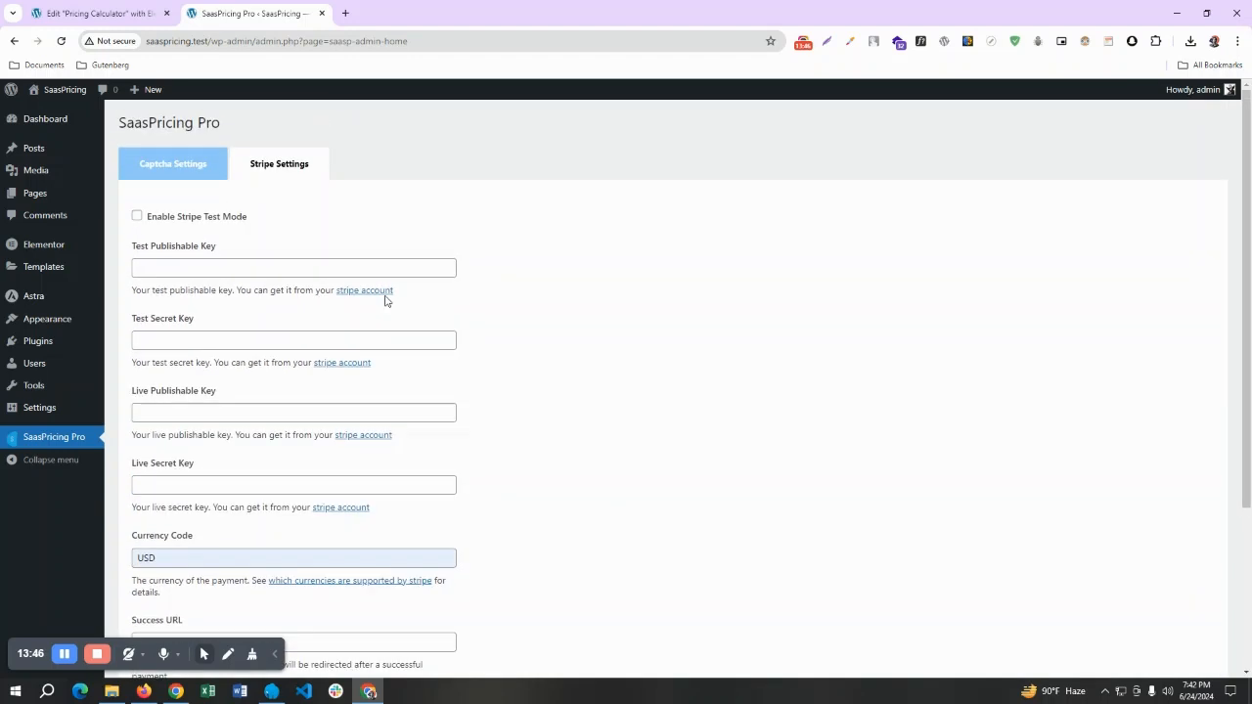
pyautogui.click(178, 225)
pyautogui.click(198, 264)
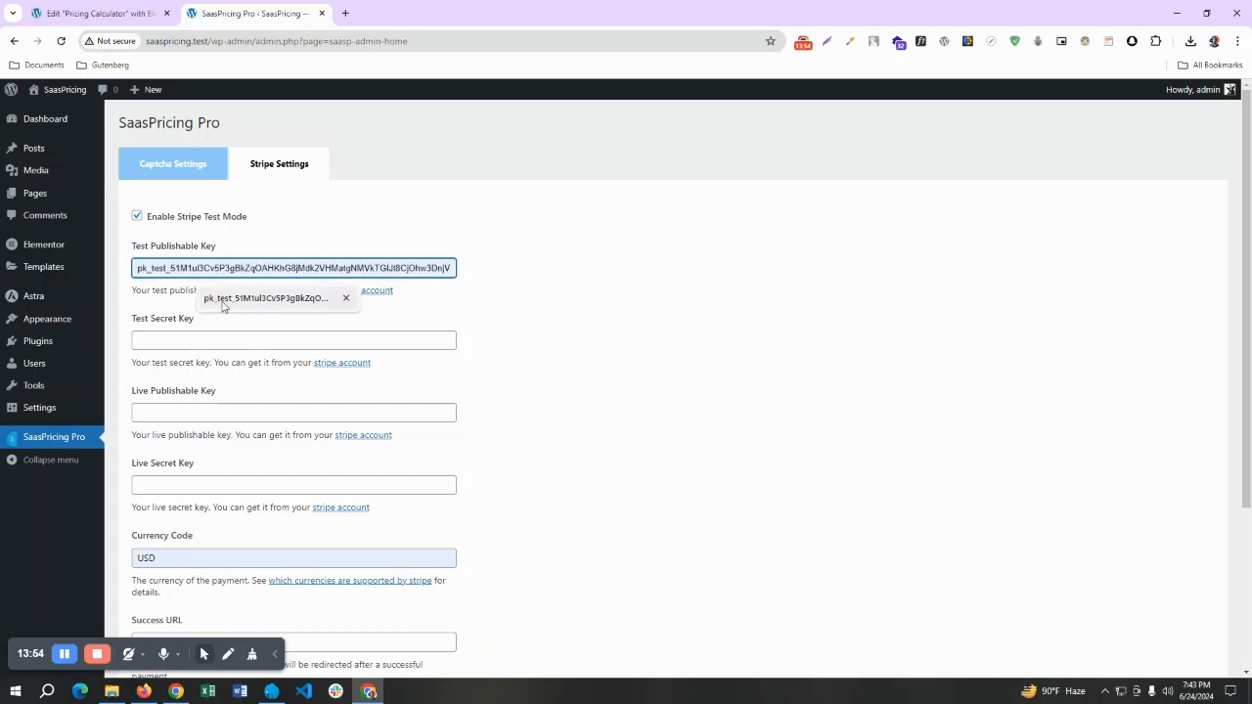
pyautogui.click(223, 306)
pyautogui.click(232, 338)
pyautogui.click(244, 369)
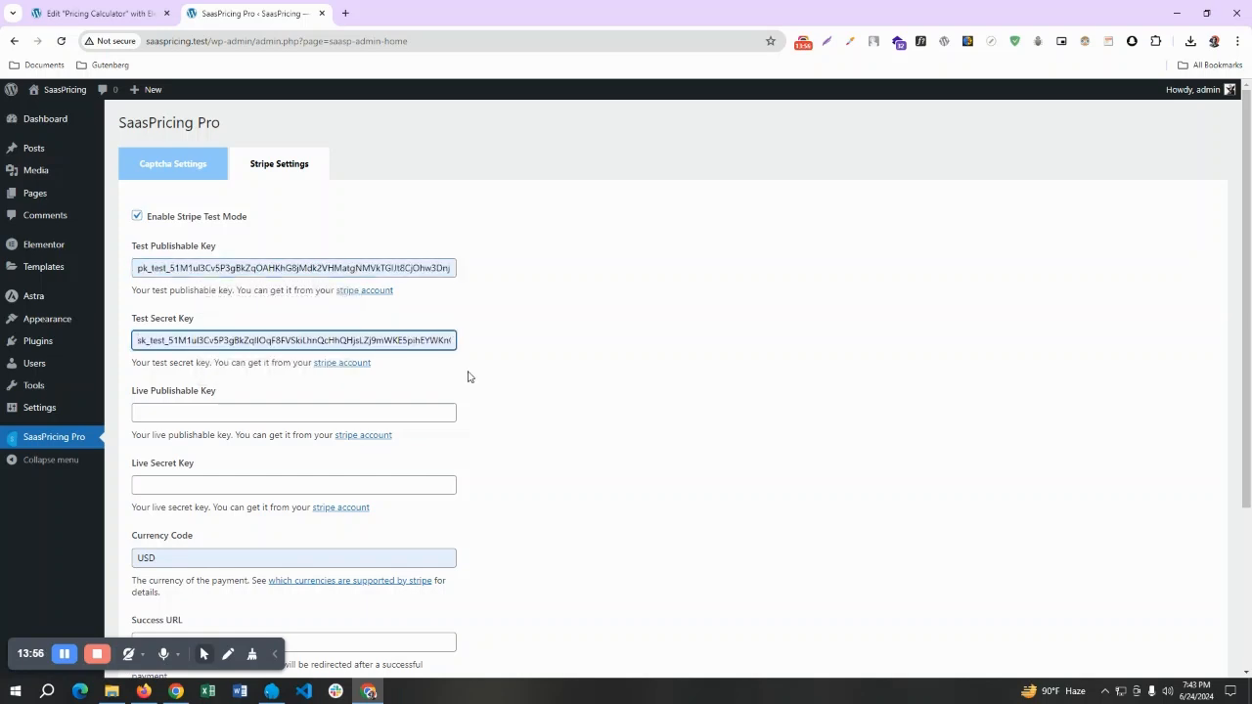
# Save the settings and reopen the Stripe settings to check the stored values.
pyautogui.scroll(-3, 449, 377)
pyautogui.click(164, 612)
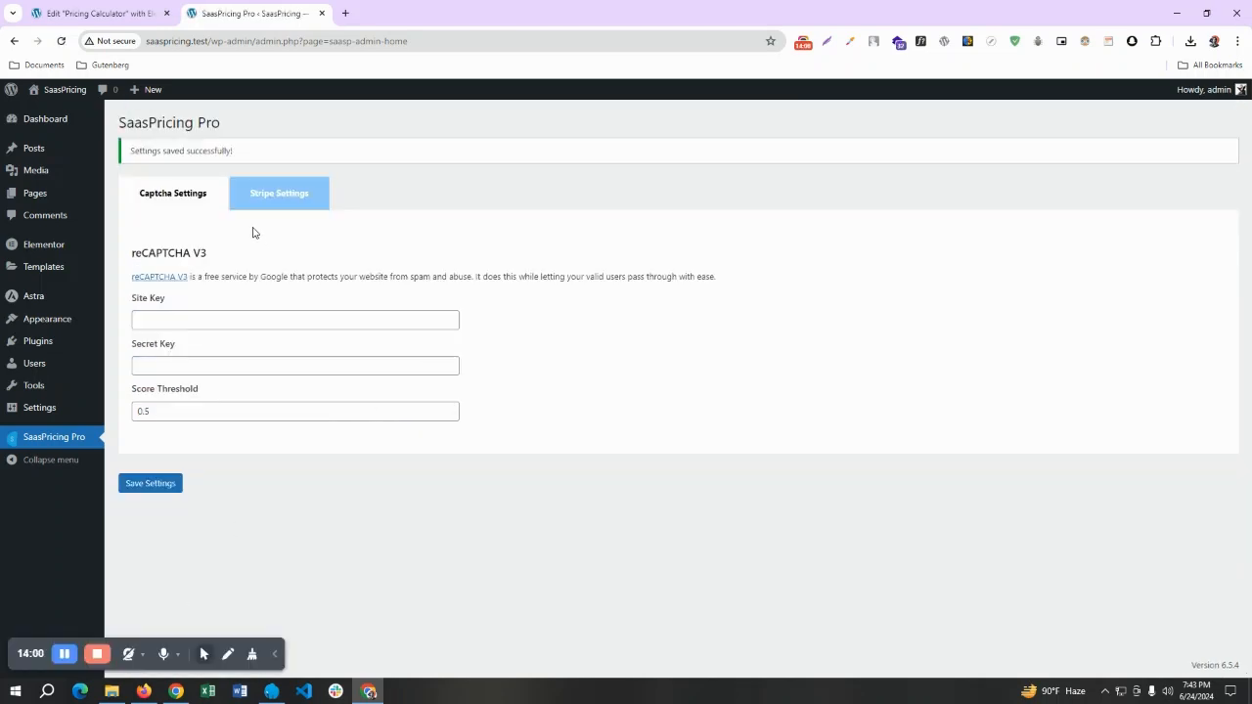
pyautogui.click(272, 204)
pyautogui.scroll(-1, 244, 254)
pyautogui.scroll(1, 225, 269)
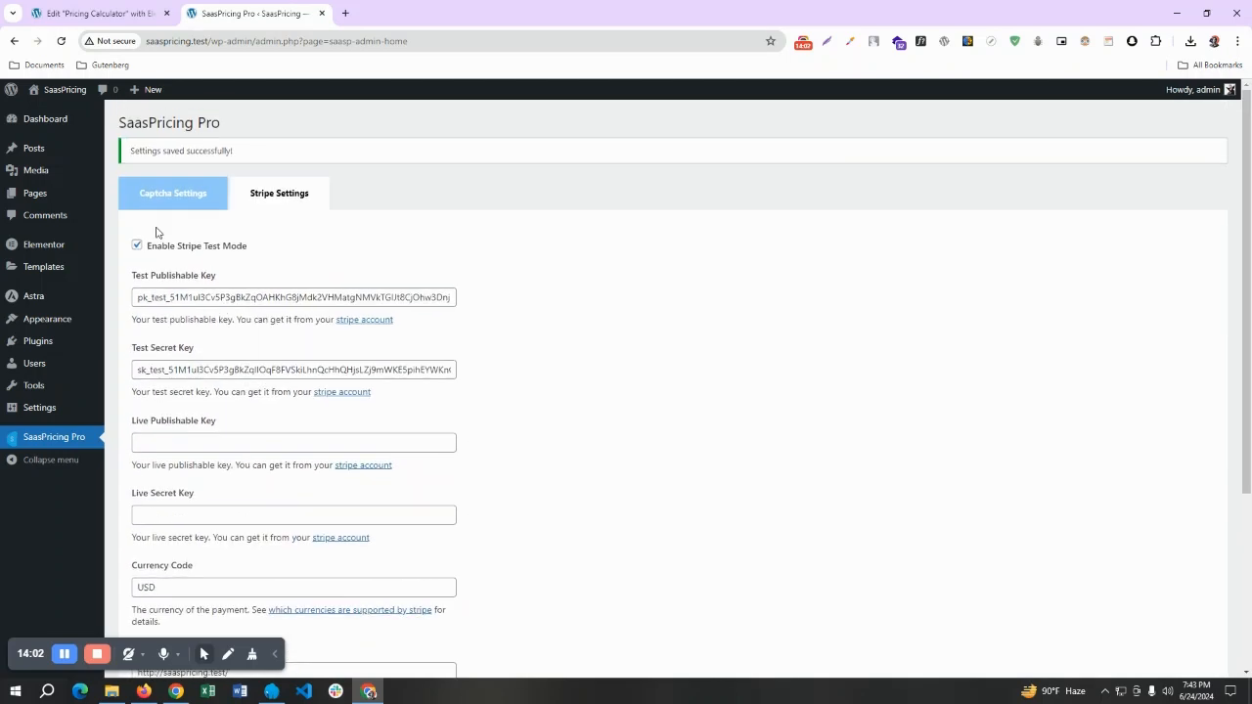
pyautogui.scroll(-3, 215, 274)
pyautogui.scroll(1, 502, 321)
pyautogui.scroll(-1, 503, 321)
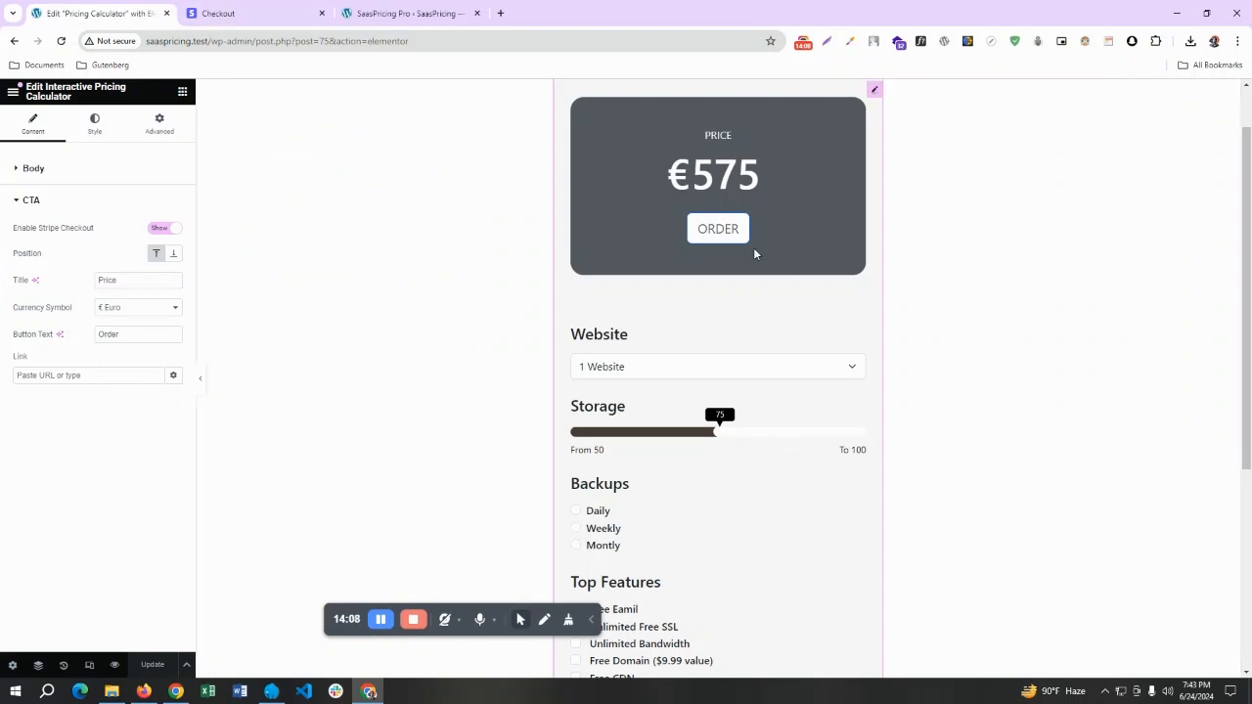
# In the Elementor editor, move the CTA to the bottom of the calculator and change its button text to "Order Now".
pyautogui.scroll(1, 801, 276)
pyautogui.scroll(-2, 720, 258)
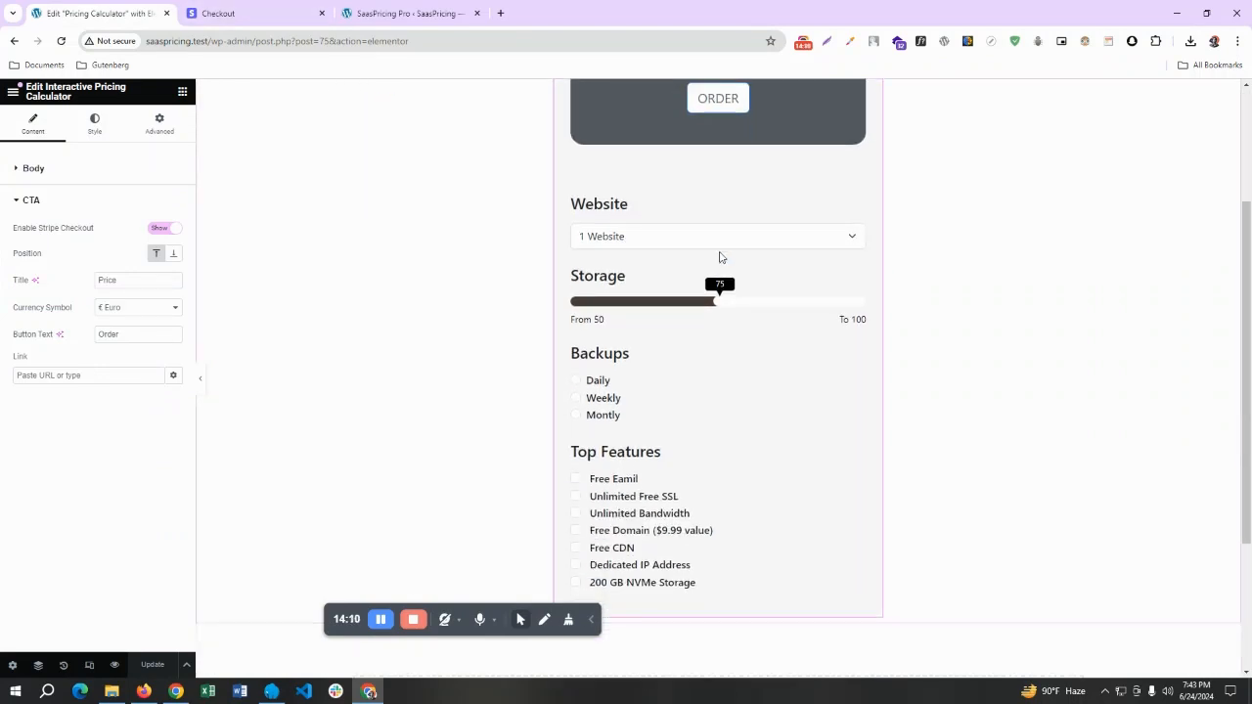
pyautogui.click(171, 262)
pyautogui.scroll(-1, 719, 388)
pyautogui.click(125, 334)
pyautogui.write('Now')
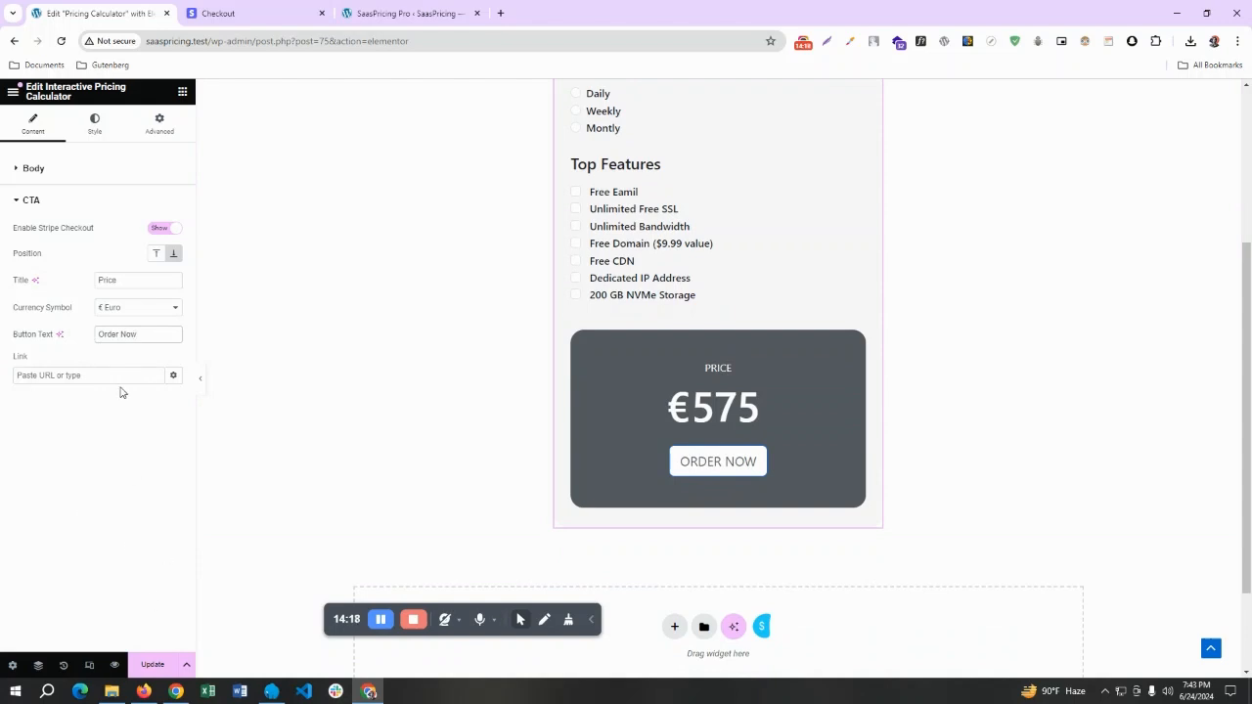
# Set the CTA currency symbol to $ Dollar and update the page.
pyautogui.click(120, 309)
pyautogui.click(124, 337)
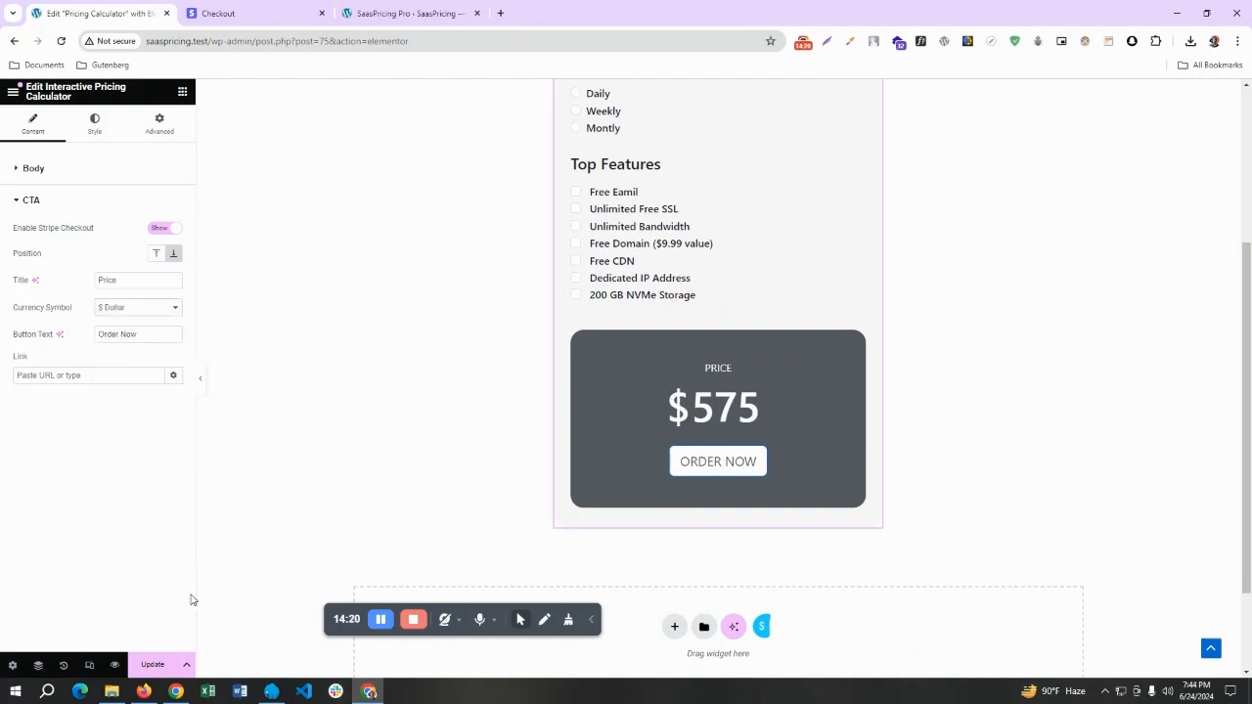
pyautogui.click(148, 664)
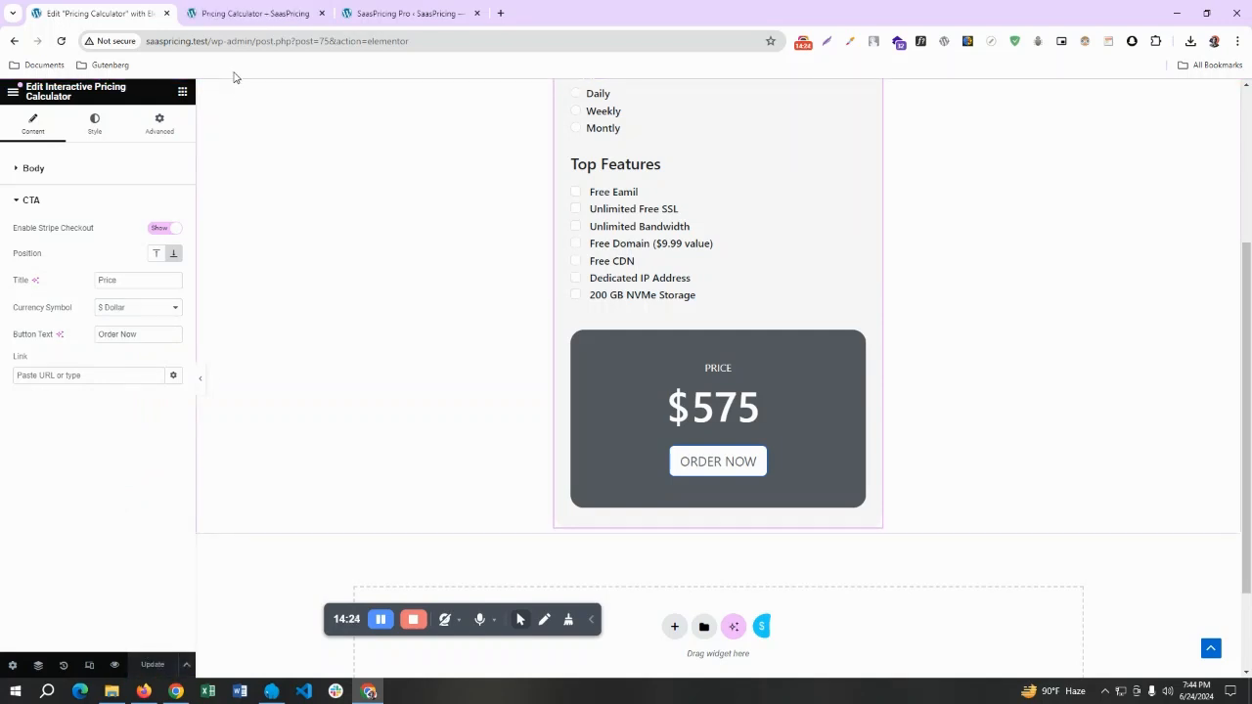
# Review the calculator in the page preview and try to place an order without choosing a Backups option.
pyautogui.click(231, 14)
pyautogui.scroll(-2, 427, 251)
pyautogui.scroll(2, 428, 254)
pyautogui.scroll(-2, 411, 284)
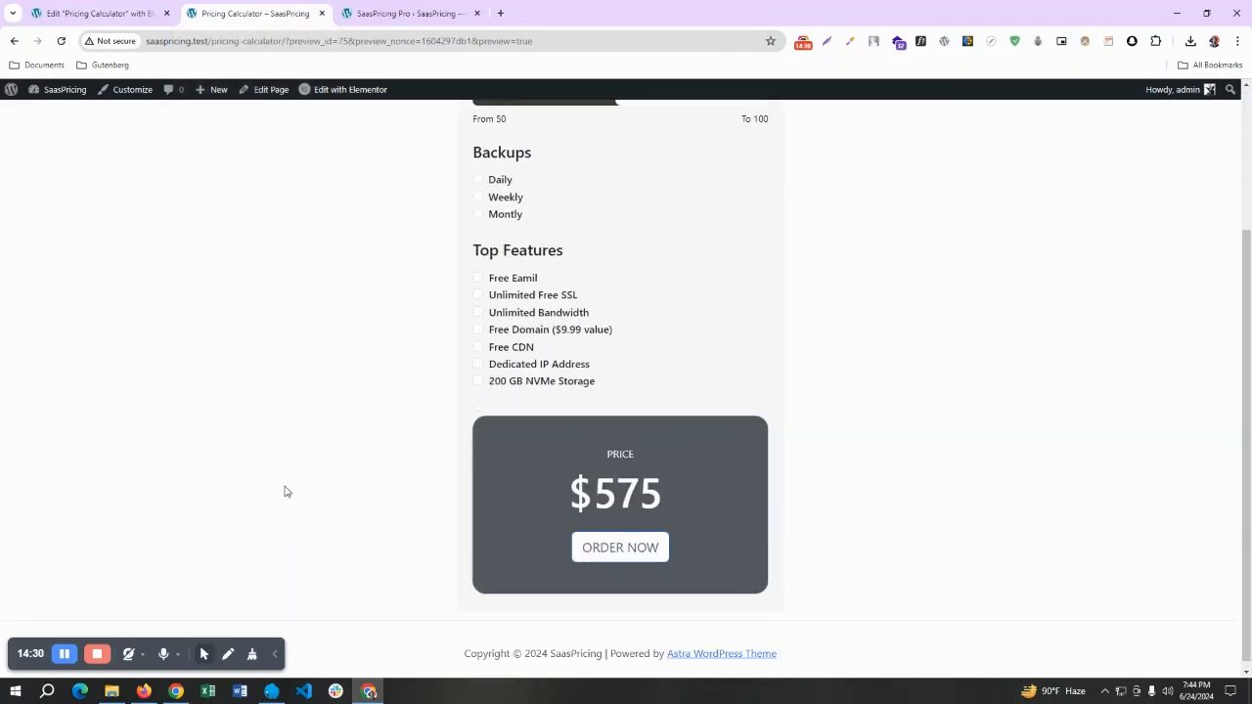
pyautogui.click(592, 556)
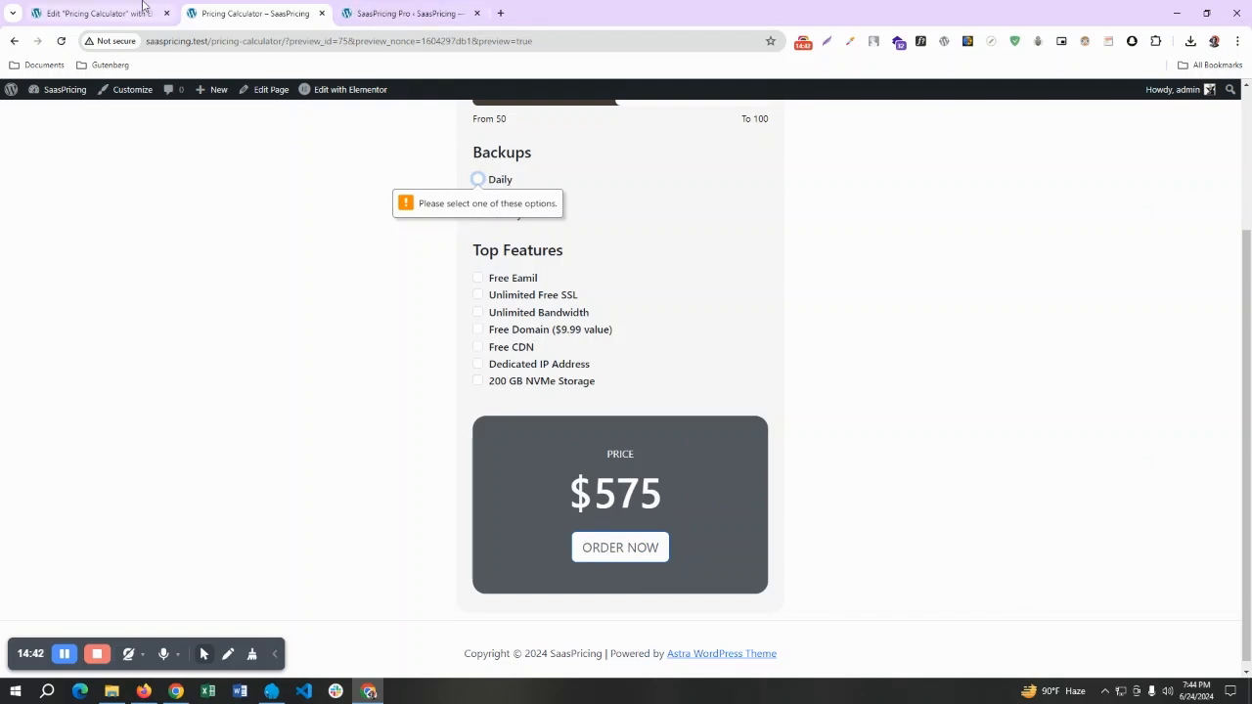
# In the Elementor editor, inspect the Website form field's settings, including its Required option.
pyautogui.click(142, 10)
pyautogui.click(42, 173)
pyautogui.click(99, 219)
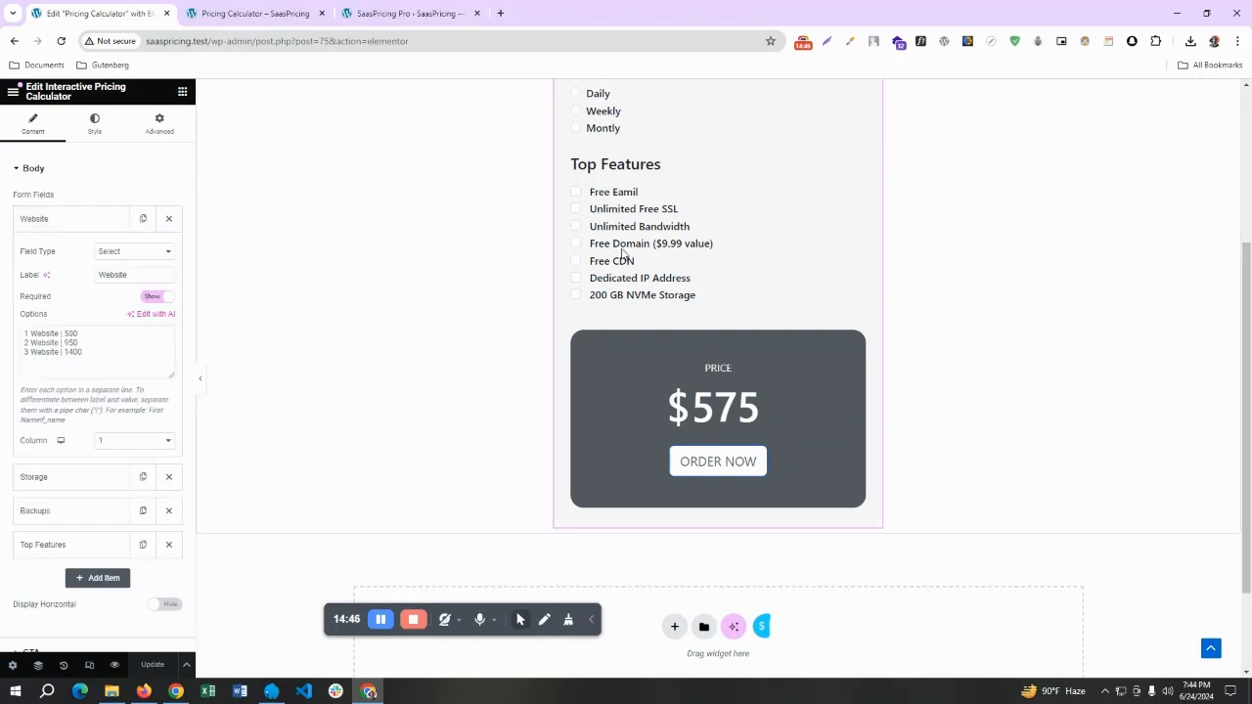
# In the page preview, select Daily backups and place the order to reach the Stripe checkout.
pyautogui.click(255, 12)
pyautogui.scroll(1, 536, 270)
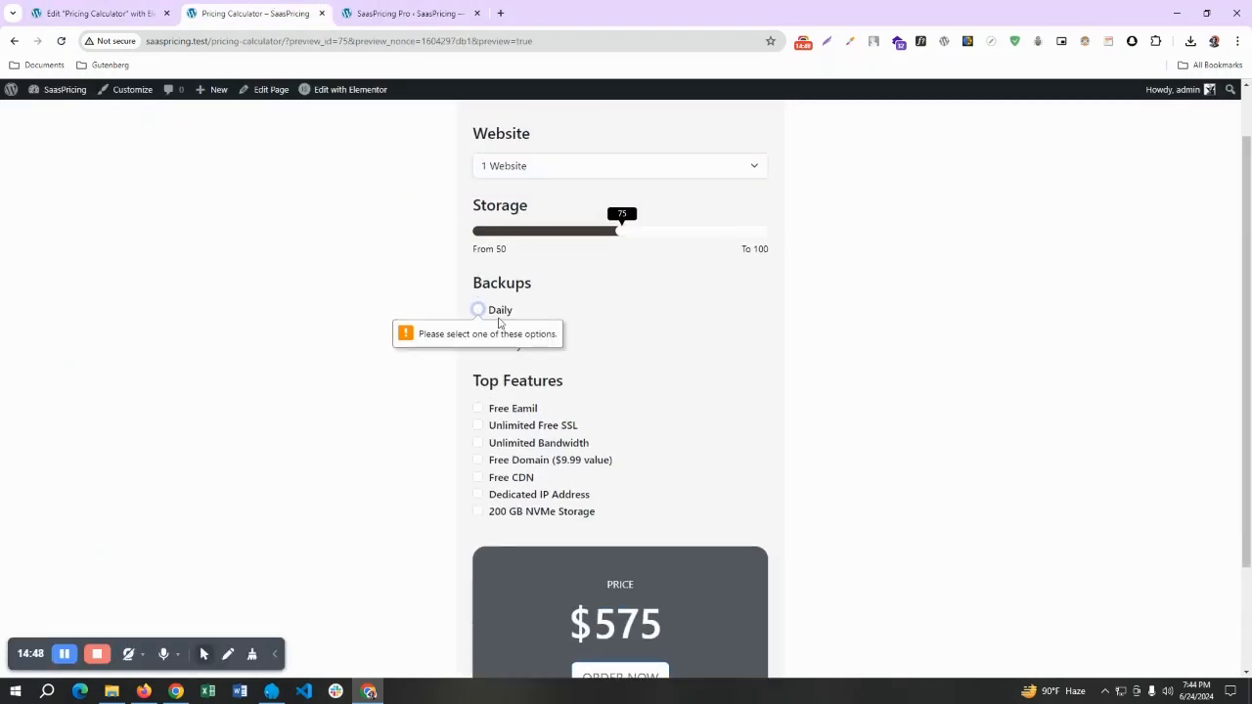
pyautogui.scroll(-1, 577, 538)
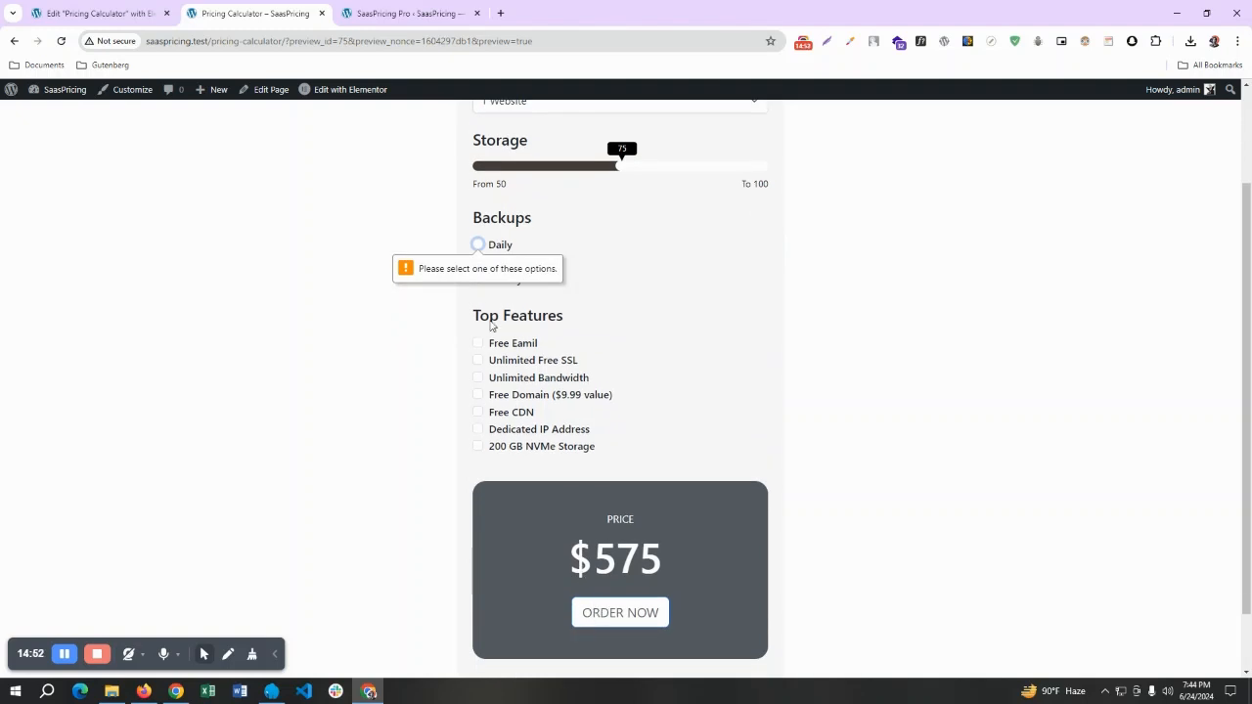
pyautogui.click(498, 248)
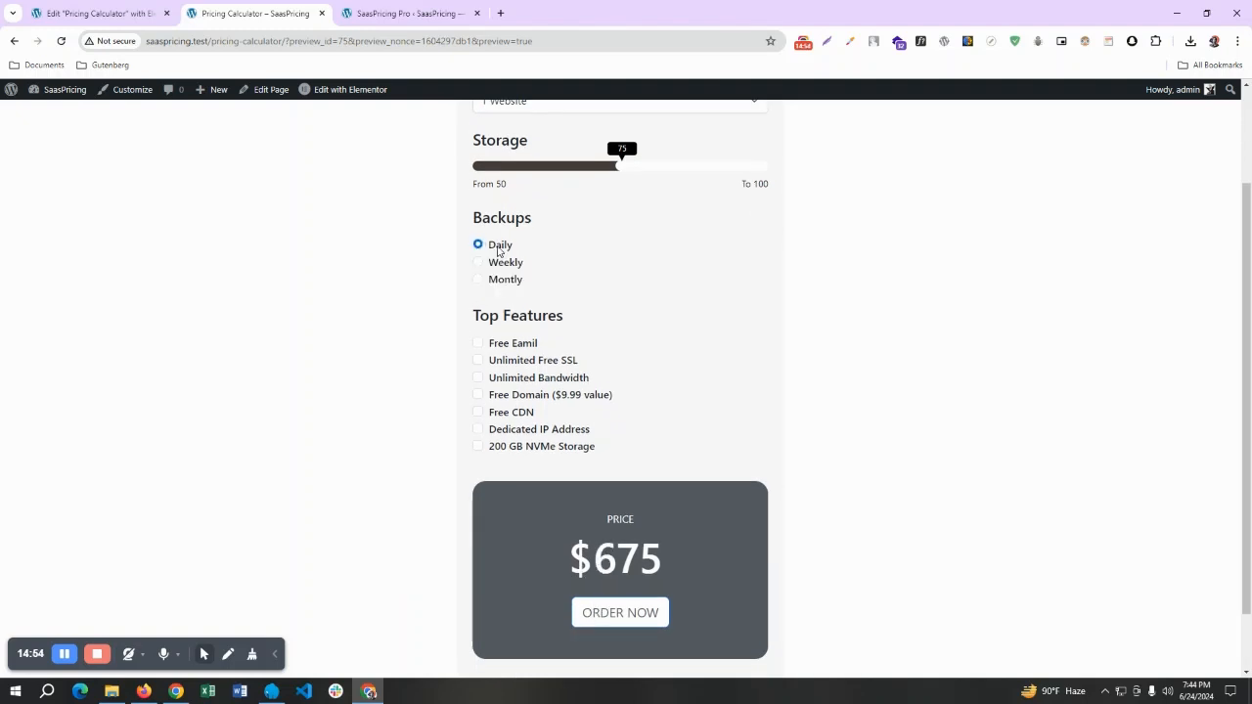
pyautogui.scroll(-1, 622, 587)
pyautogui.click(626, 547)
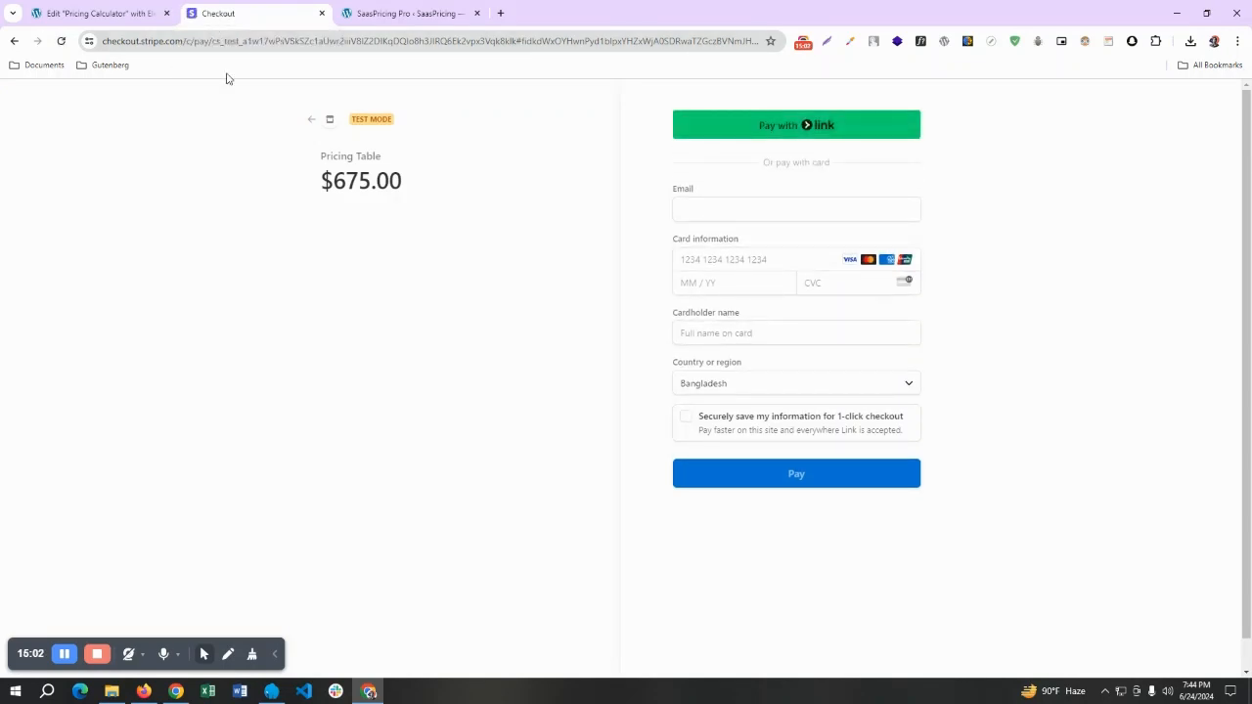
# Fill in the checkout email with the first saved e-mail address.
pyautogui.click(746, 210)
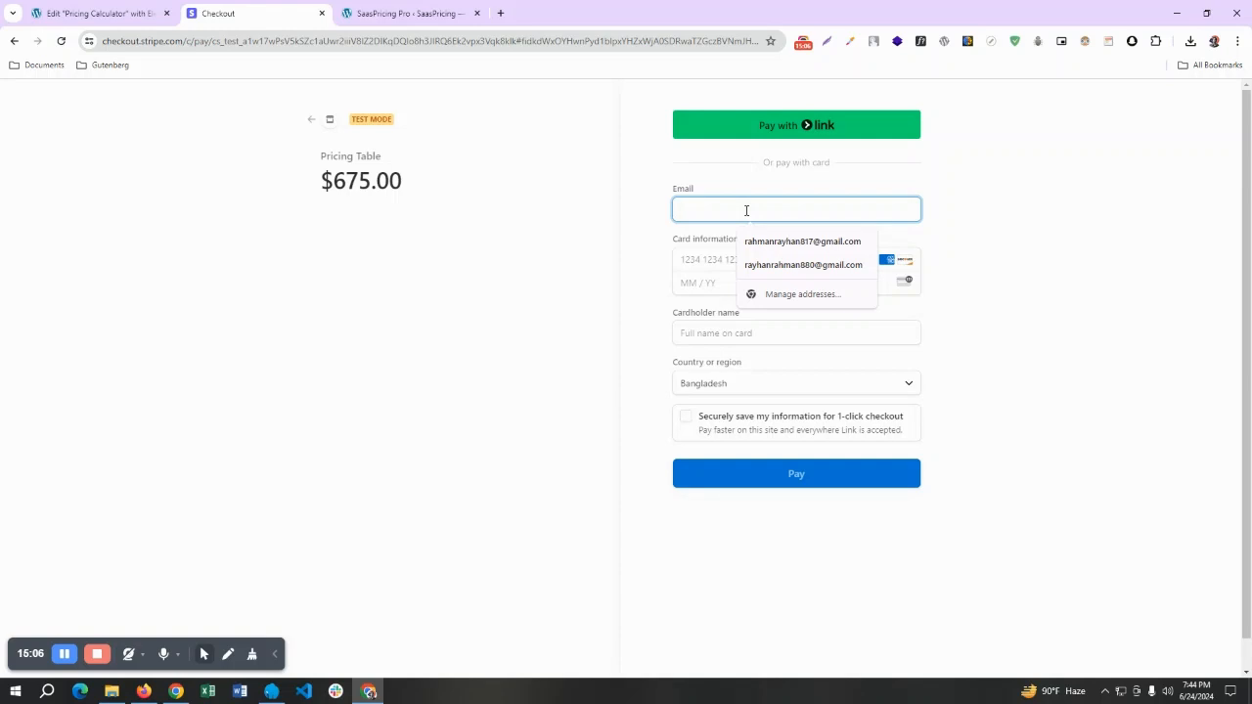
pyautogui.click(972, 290)
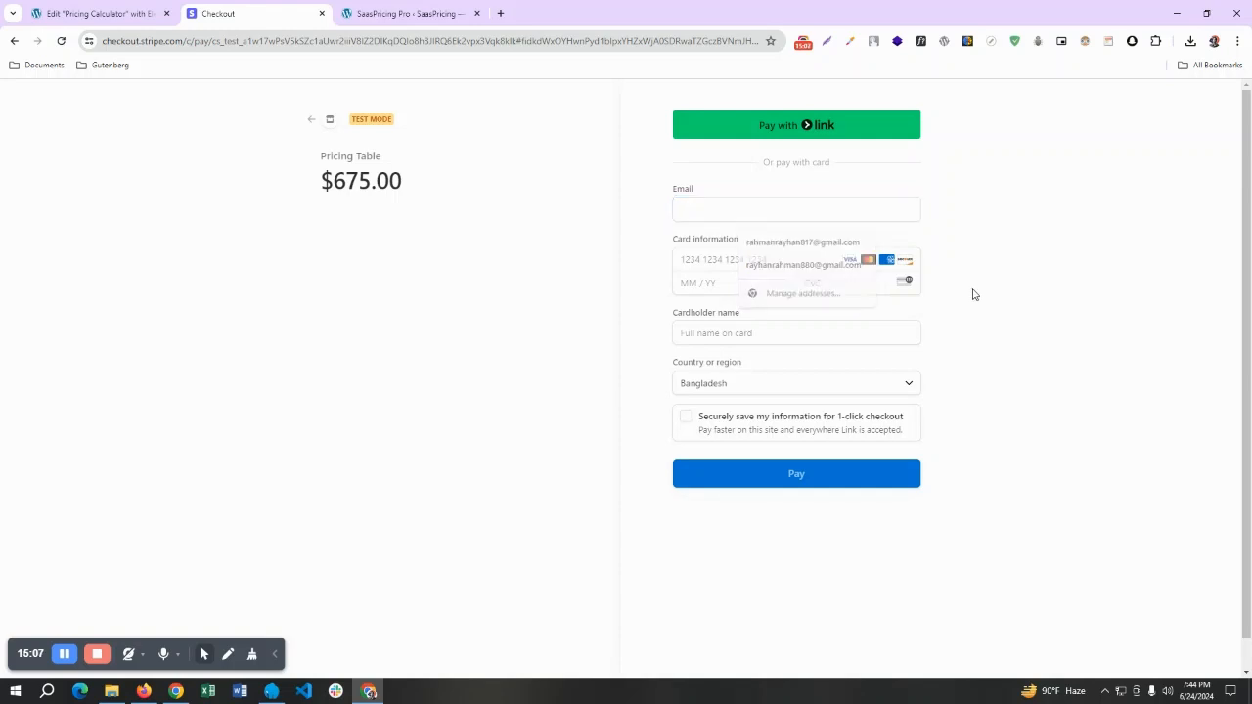
pyautogui.click(715, 205)
pyautogui.click(763, 247)
# Fill in the saved test Visa card number and cardholder name, and enter the card's expiry date and CVC.
pyautogui.click(726, 259)
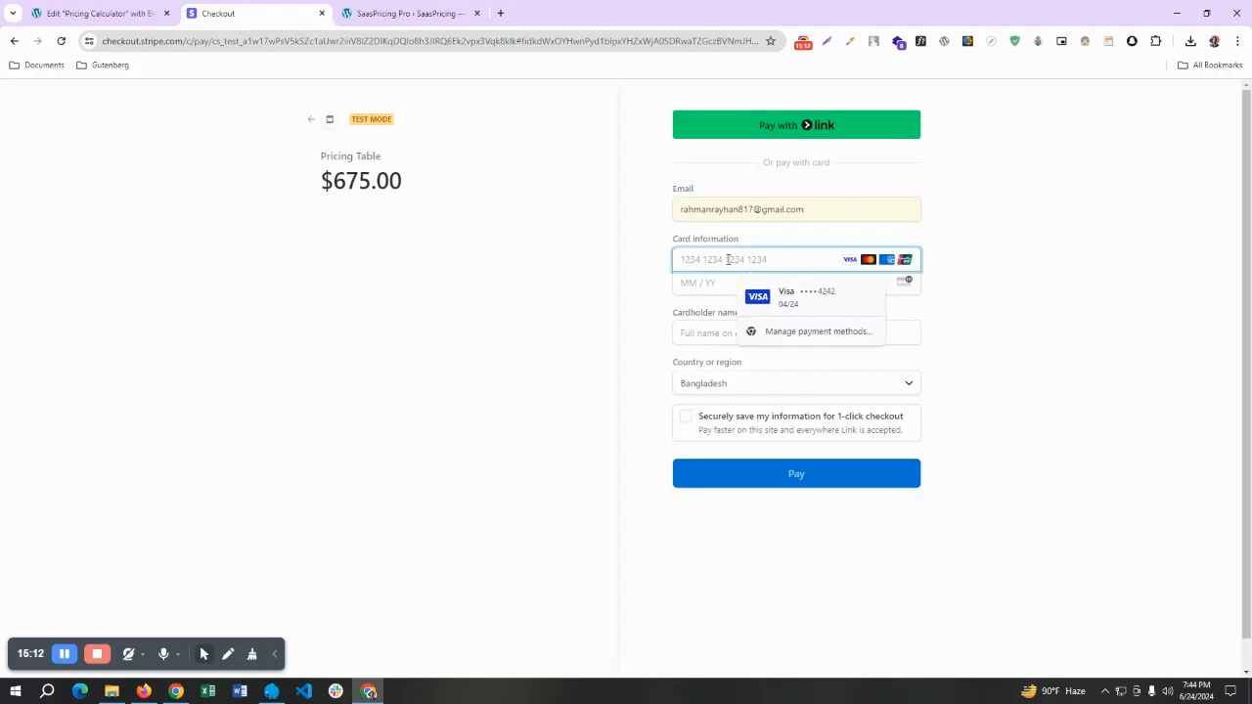
pyautogui.click(826, 306)
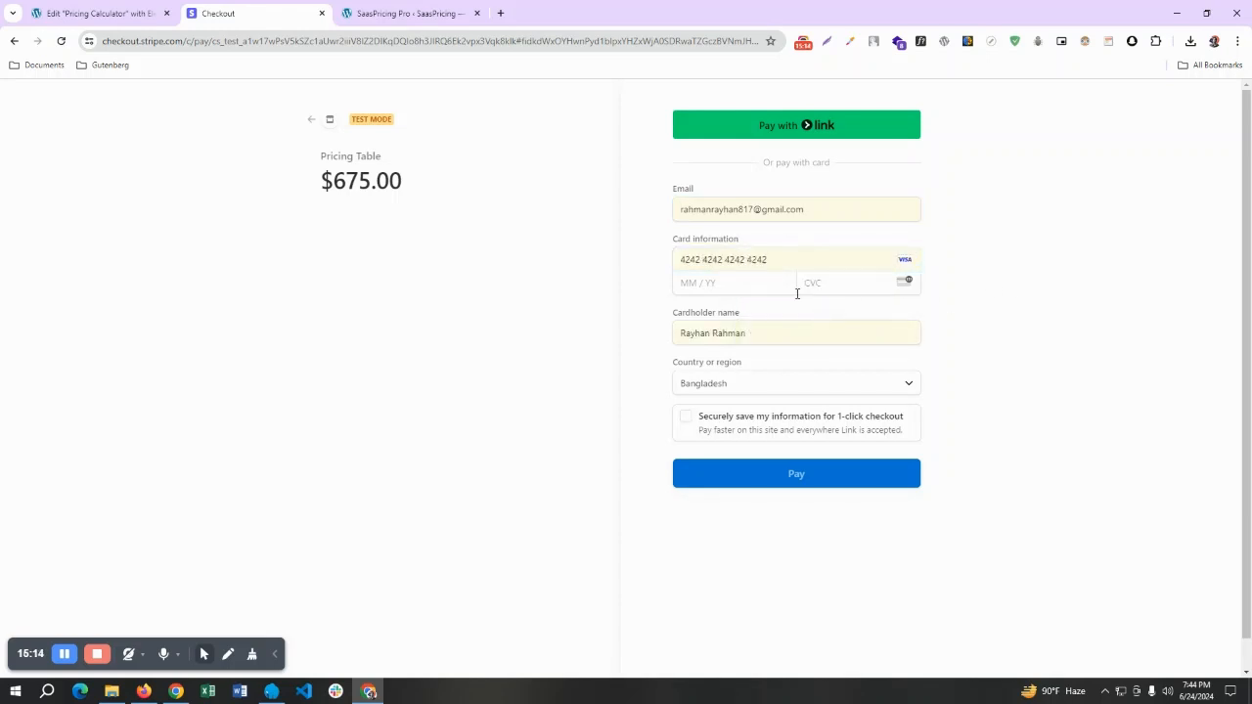
pyautogui.click(694, 281)
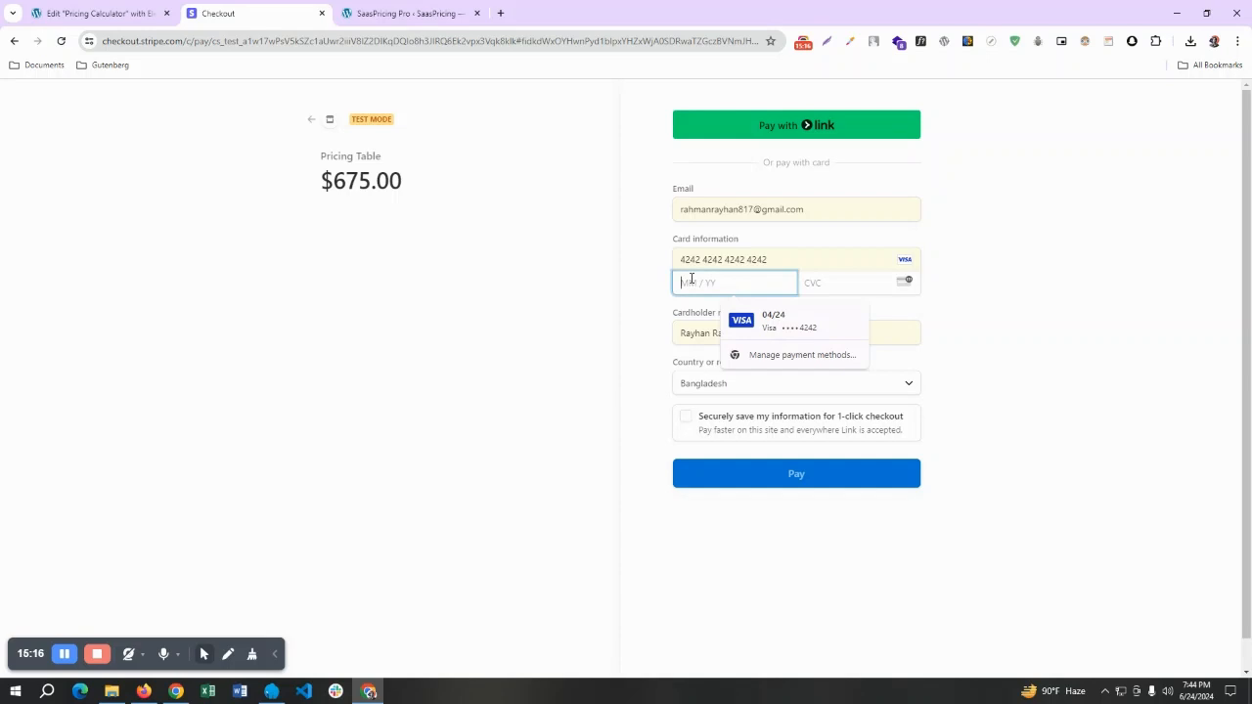
pyautogui.click(802, 330)
pyautogui.click(700, 283)
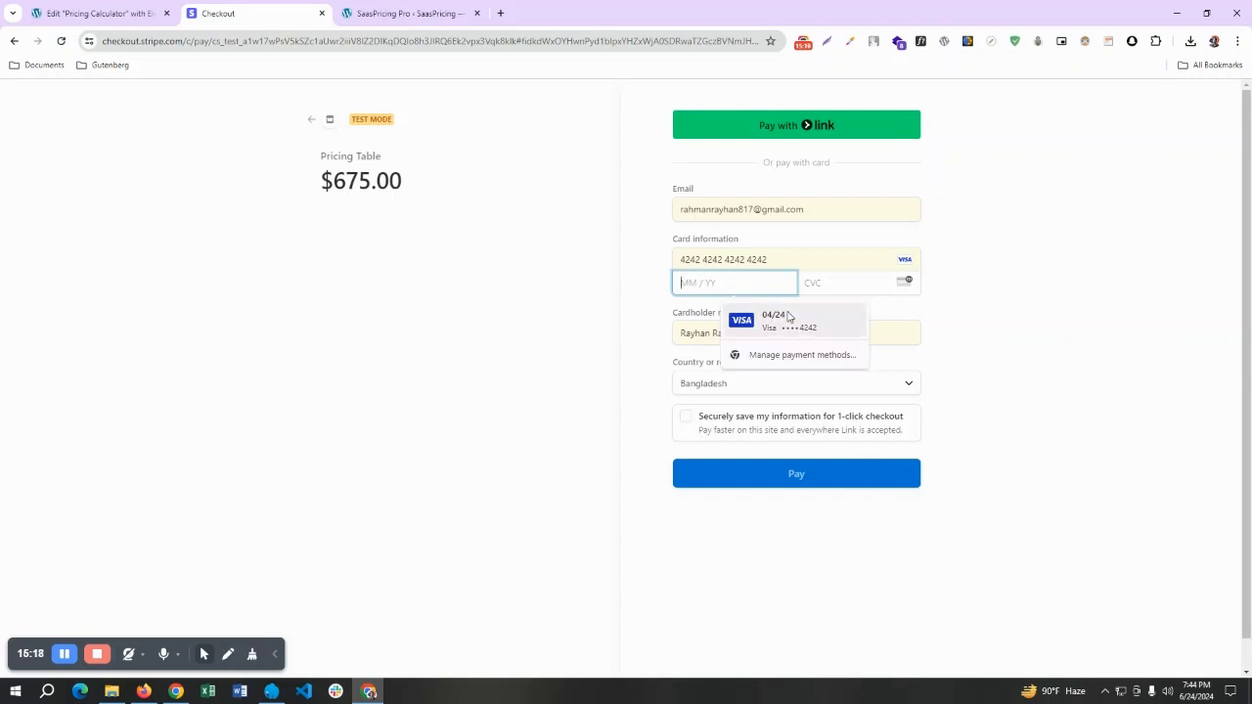
pyautogui.write('08 / 24')
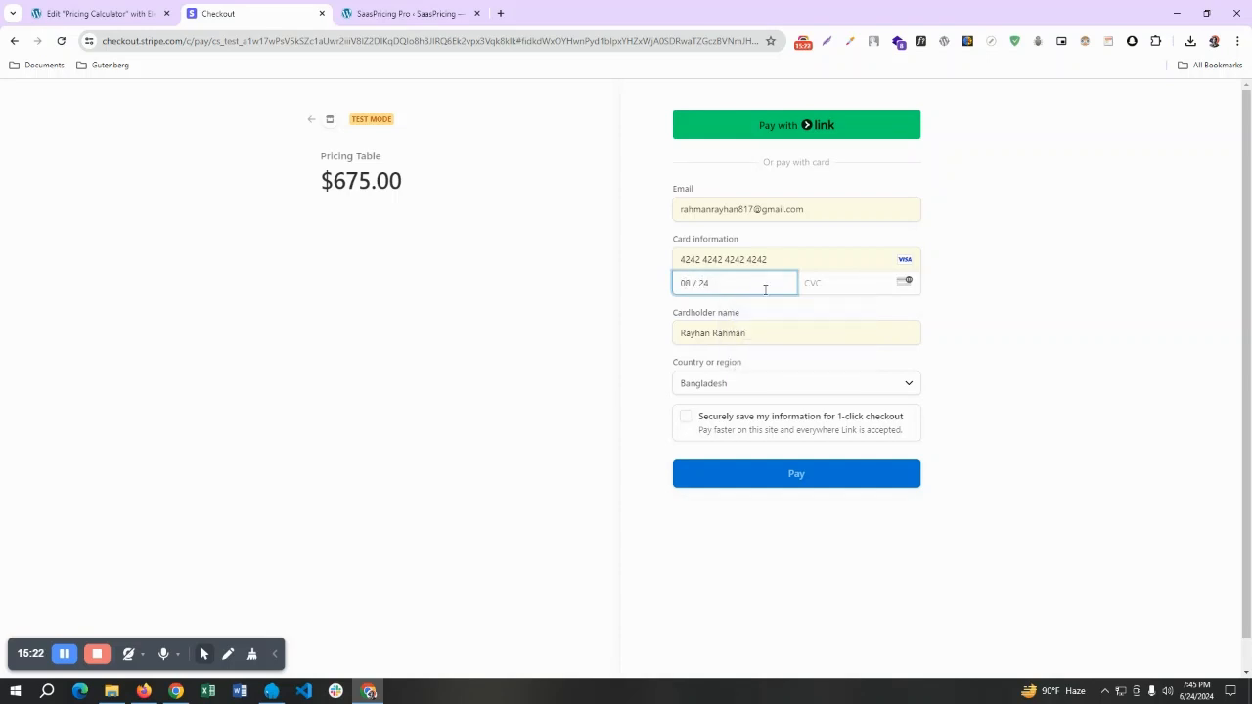
pyautogui.click(856, 280)
pyautogui.write('555')
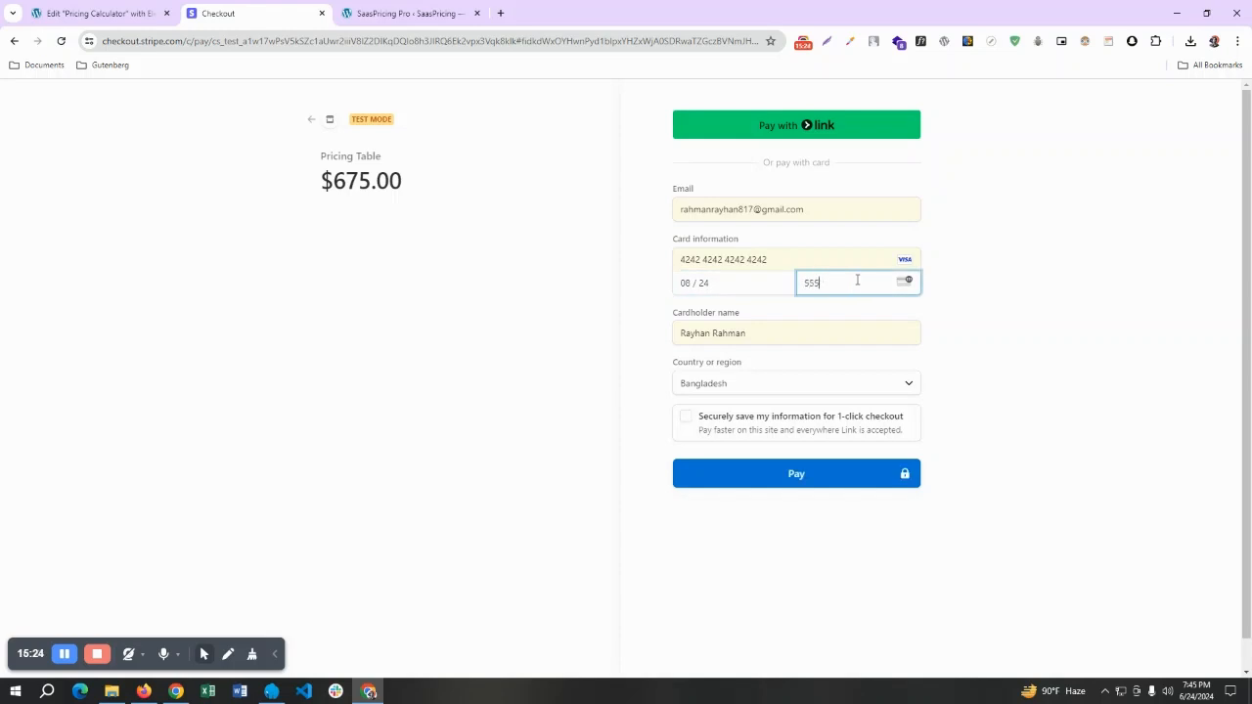
# Submit the test payment and decline saving the card's security code.
pyautogui.click(1044, 405)
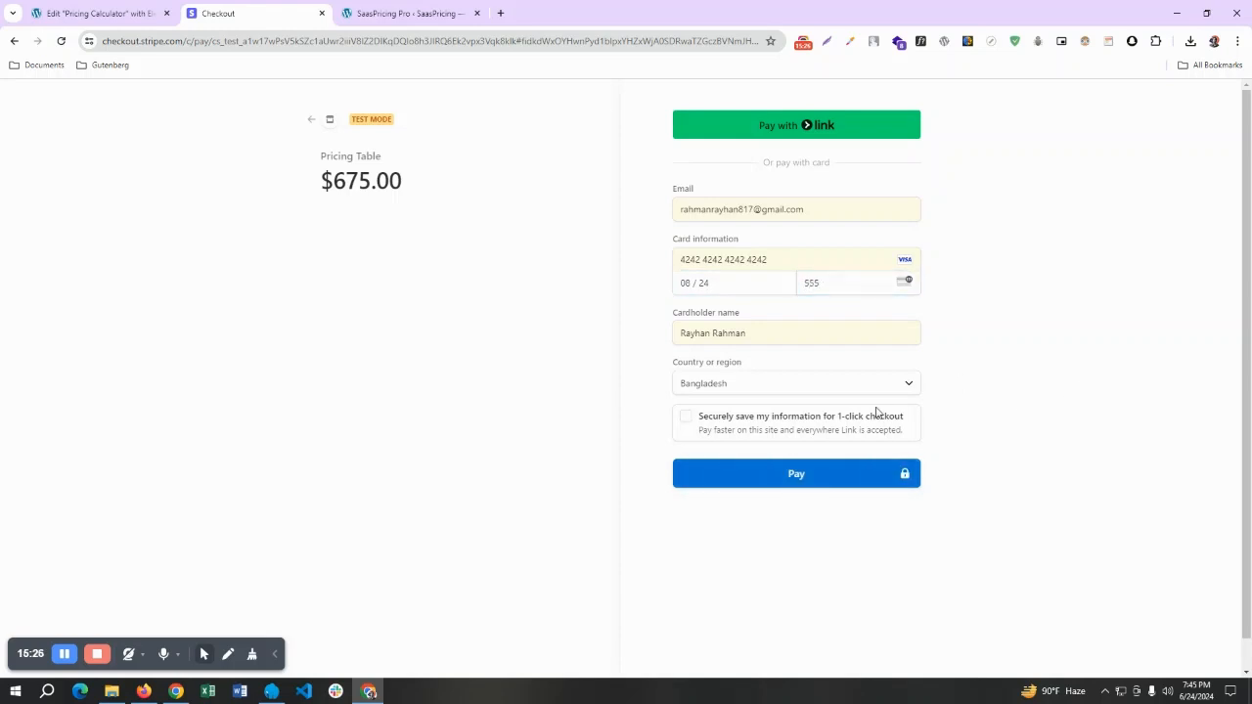
pyautogui.click(760, 484)
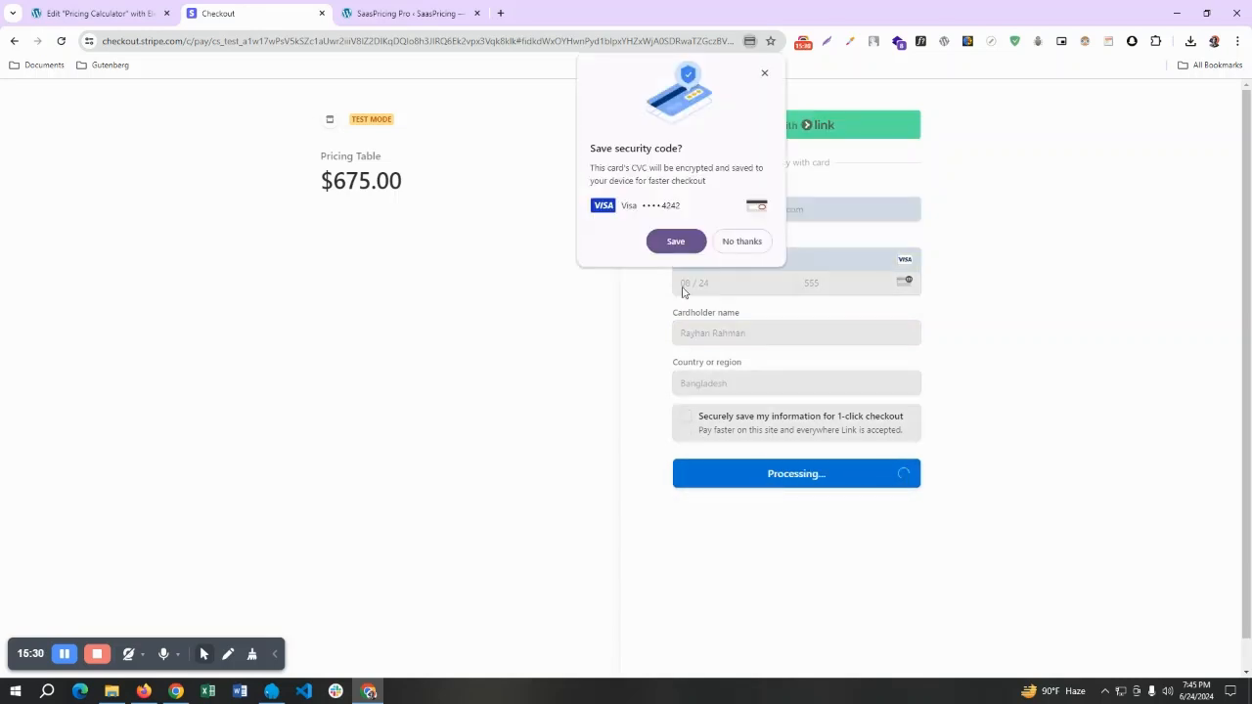
pyautogui.click(747, 241)
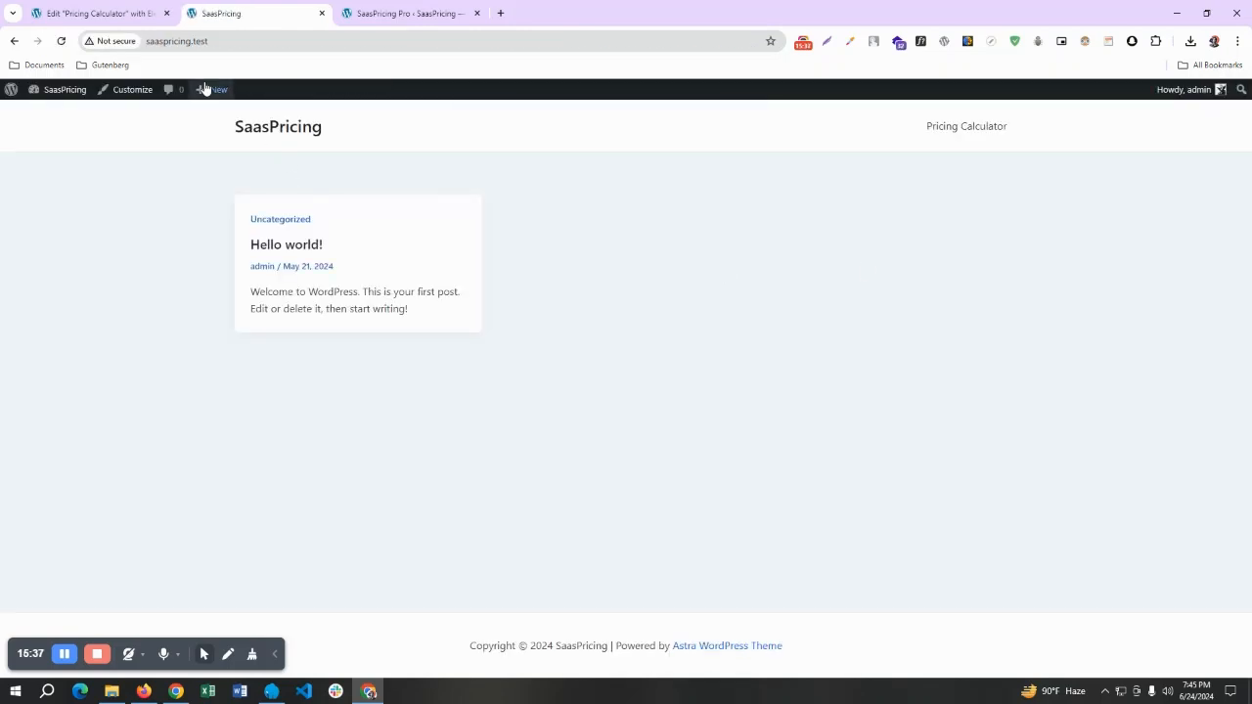
# Compare the address reached after payment with the Success URL in the SaasPricing Pro Stripe settings.
pyautogui.click(167, 46)
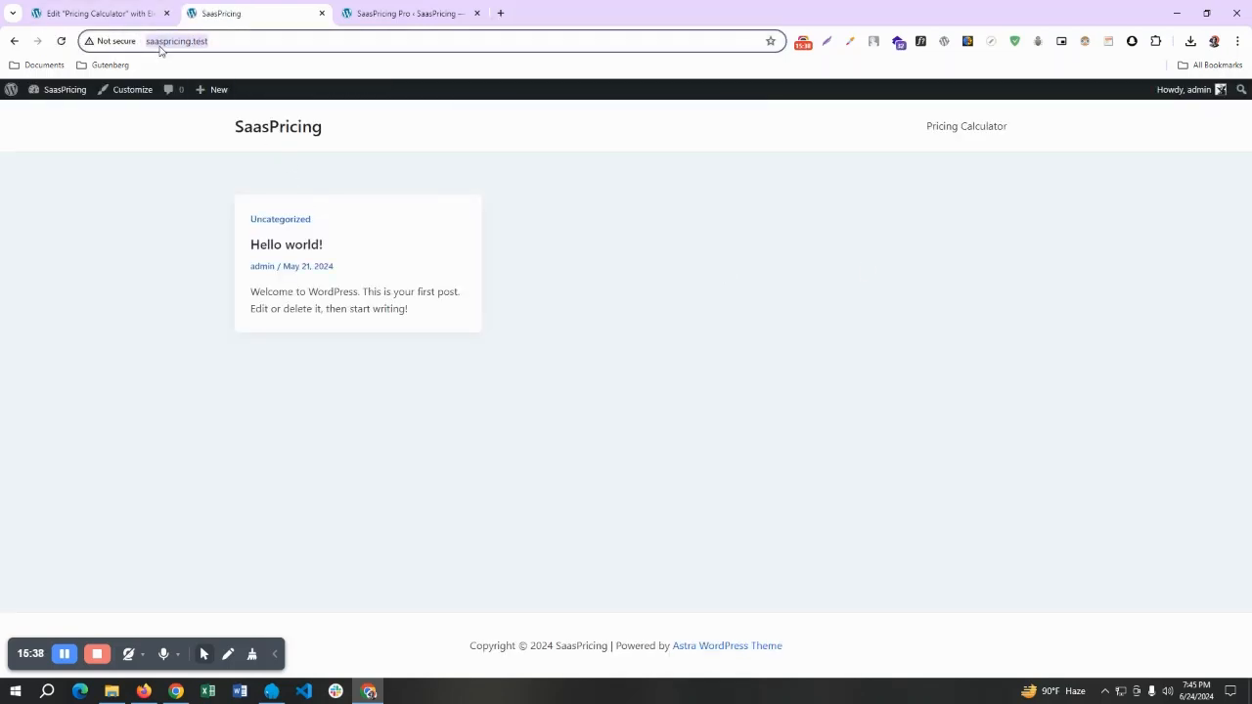
pyautogui.doubleClick(185, 46)
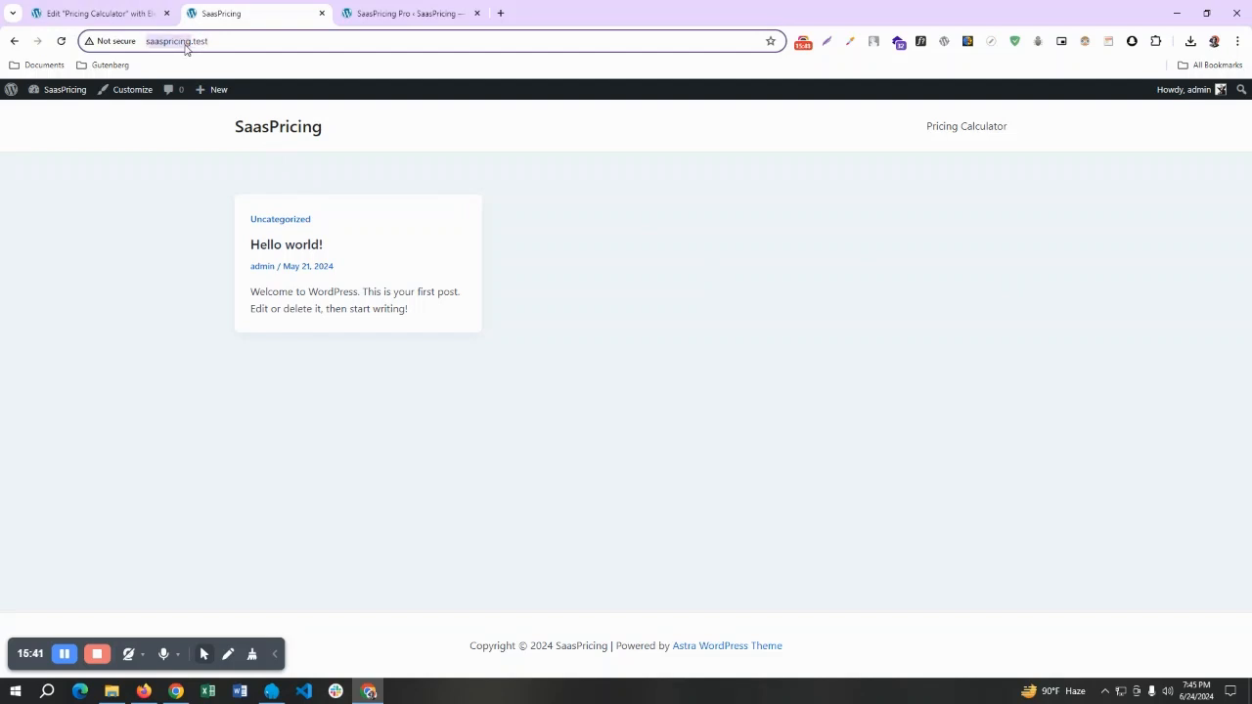
pyautogui.click(391, 16)
pyautogui.click(183, 417)
pyautogui.hotkey('ctrl', 'a')
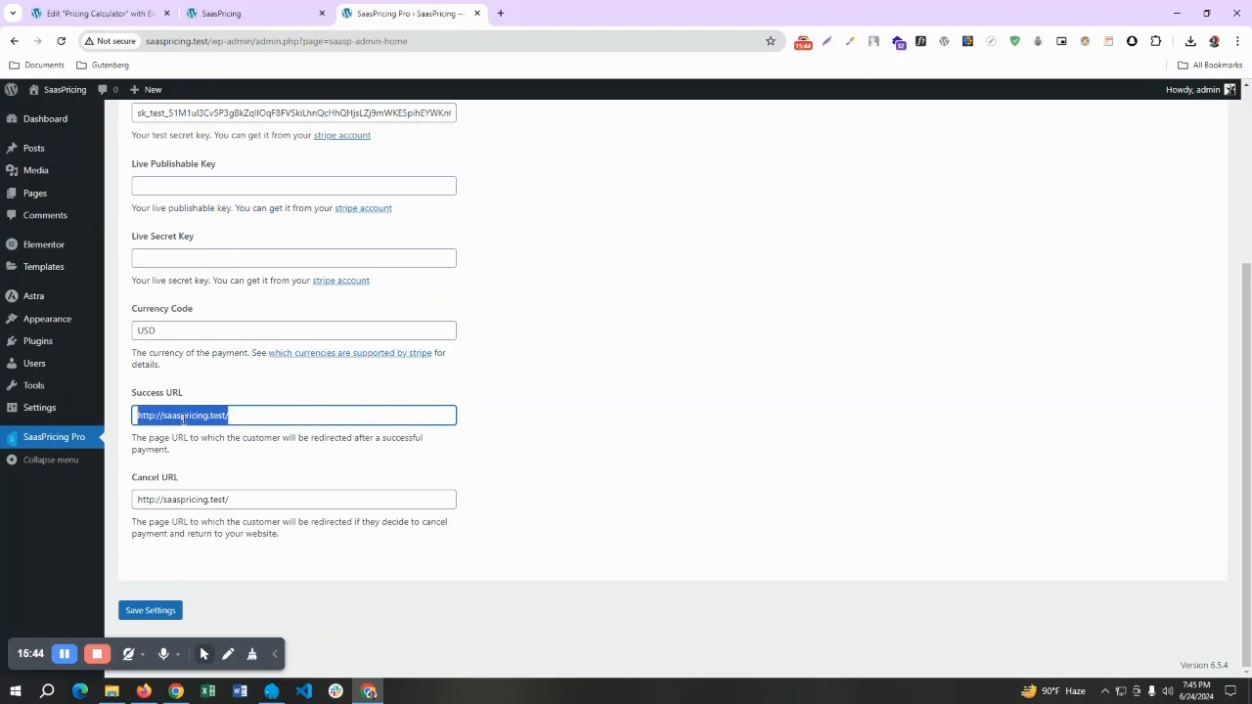
pyautogui.click(248, 20)
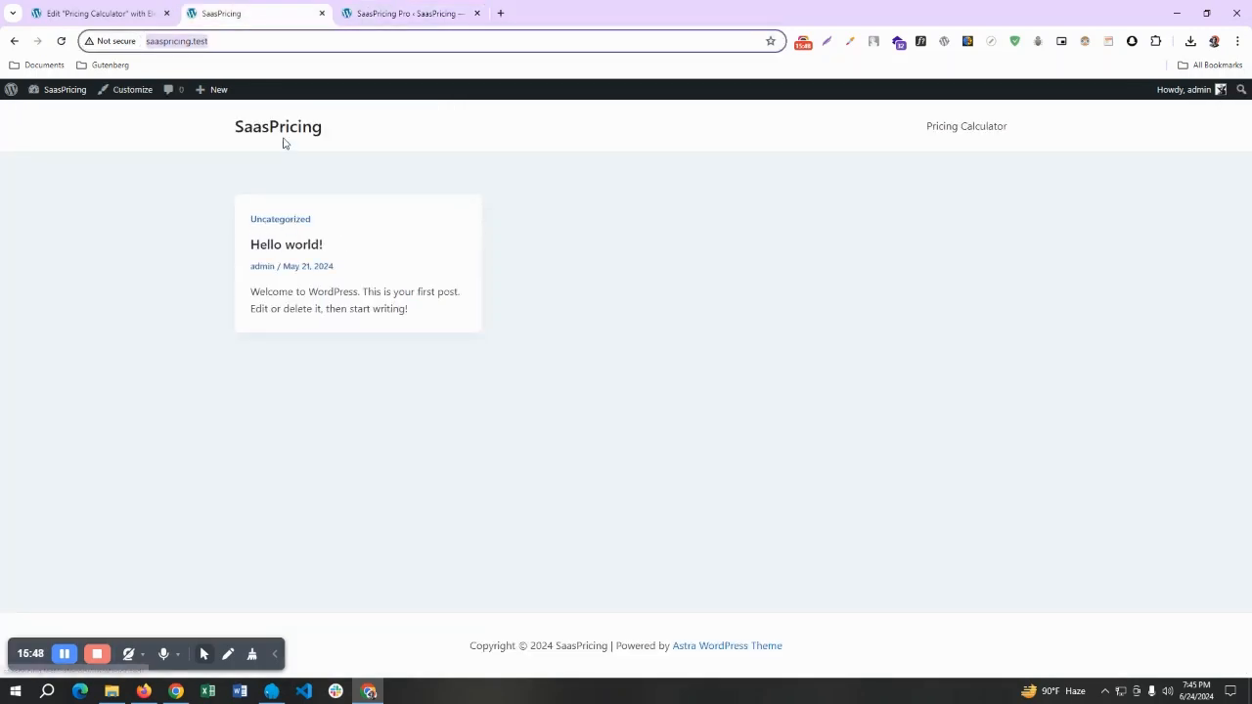
pyautogui.click(215, 40)
pyautogui.click(445, 9)
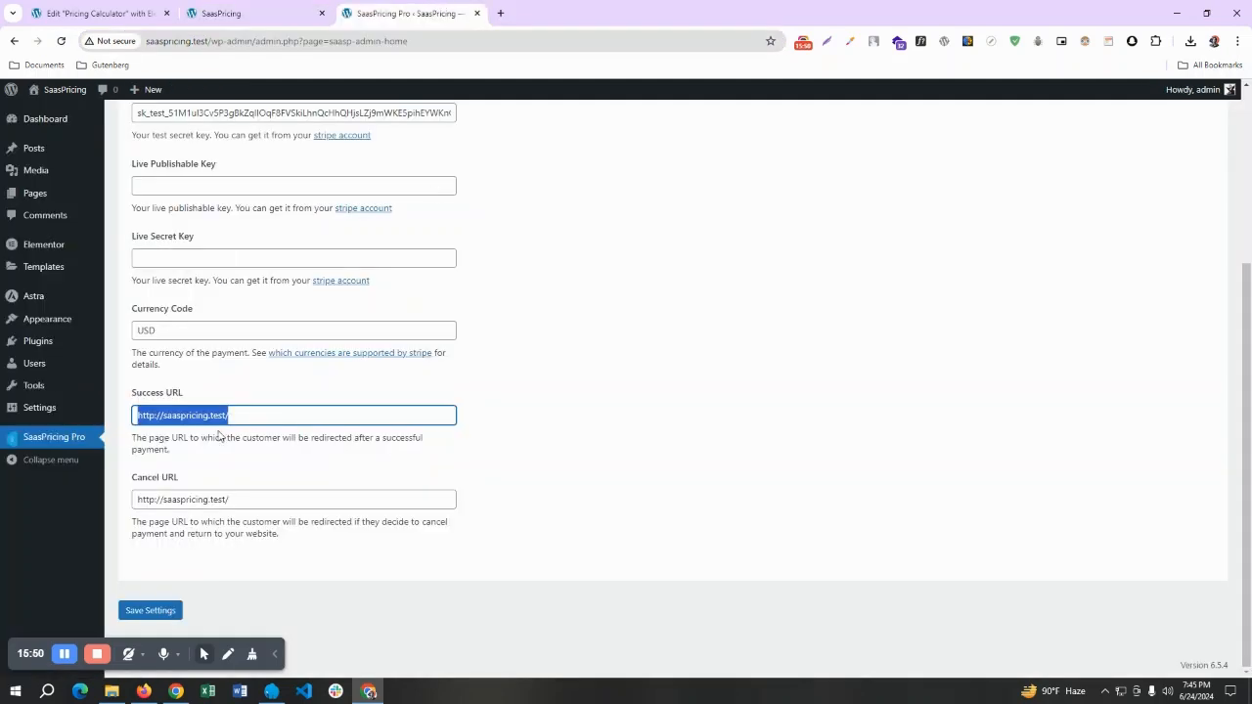
pyautogui.click(292, 432)
pyautogui.scroll(1, 587, 392)
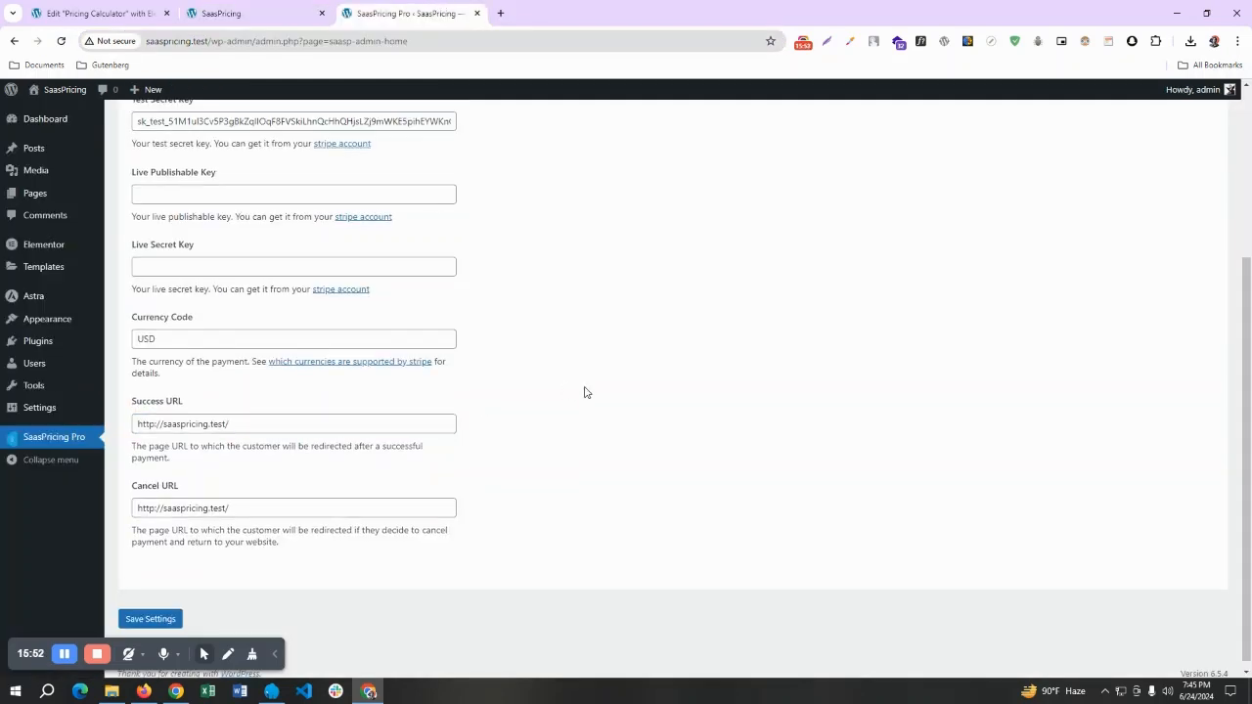
pyautogui.scroll(-1, 587, 392)
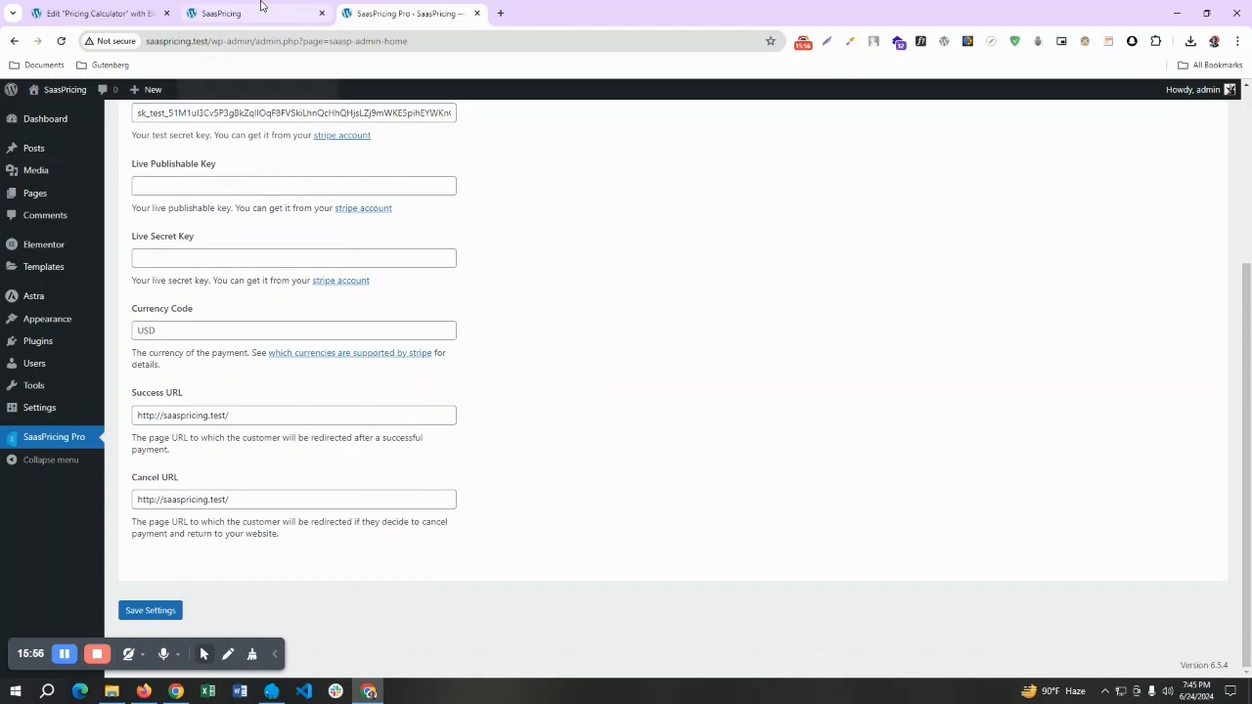
pyautogui.moveTo(259, 6)
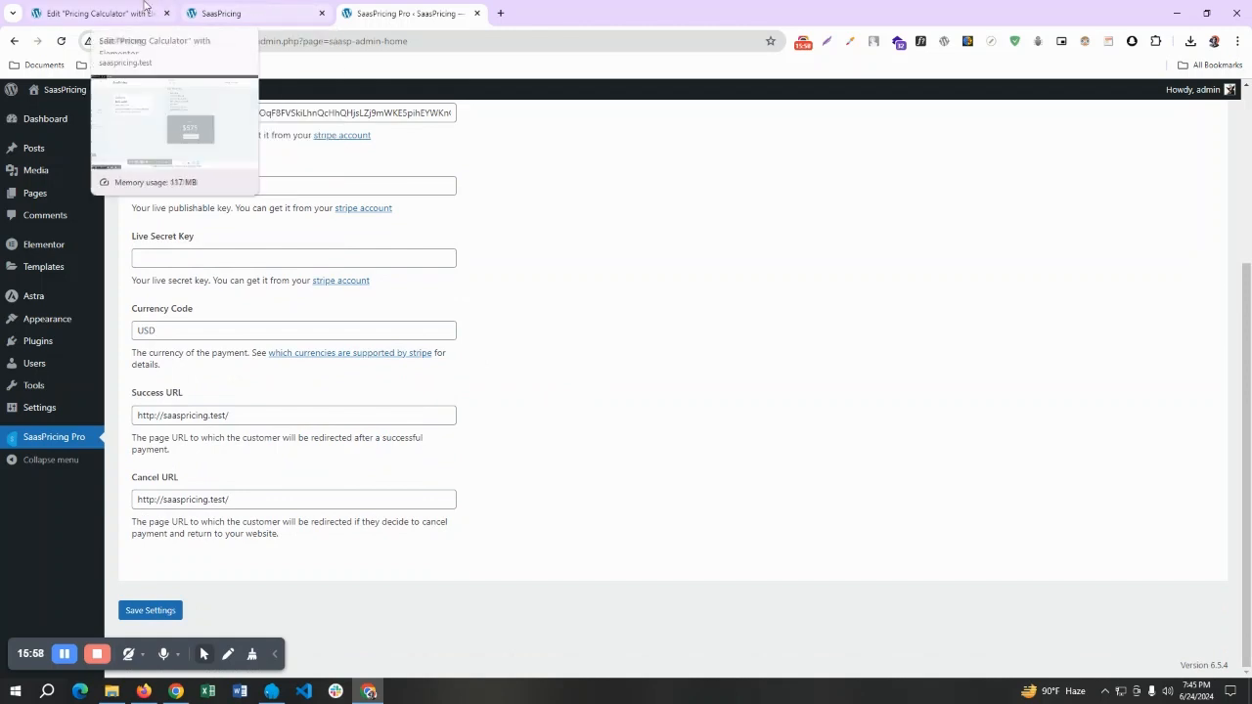
pyautogui.click(112, 11)
pyautogui.scroll(-1, 767, 246)
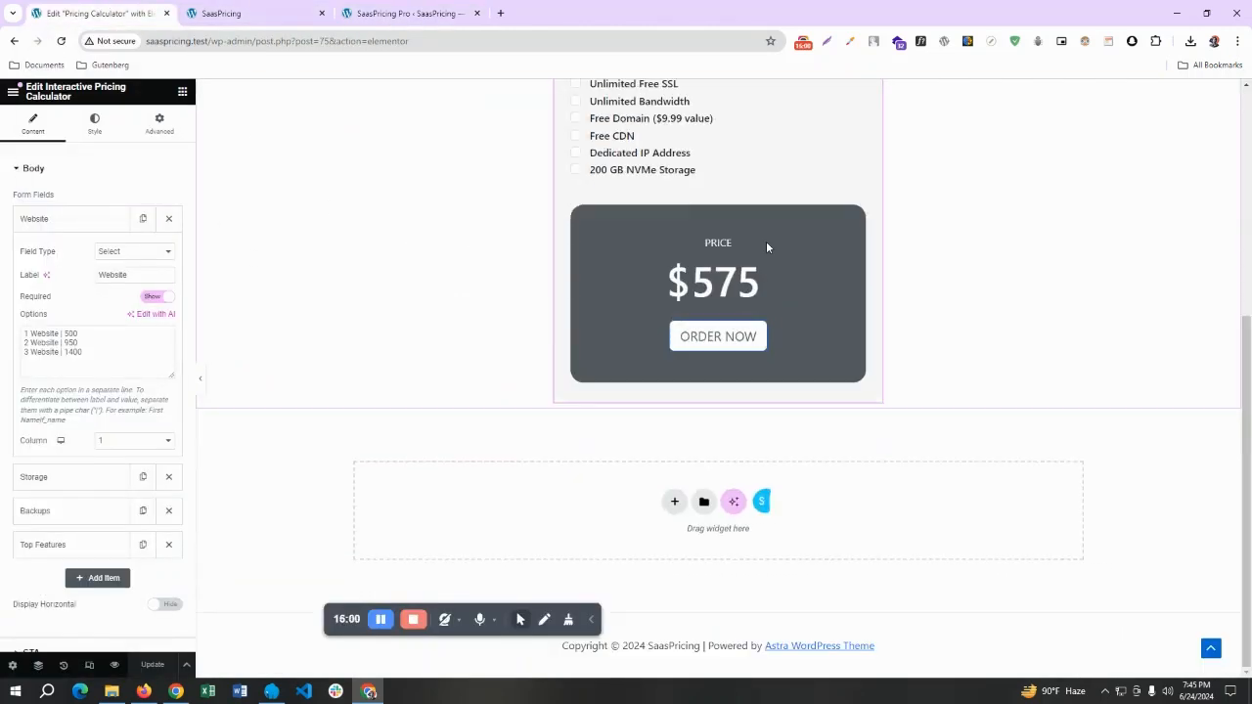
pyautogui.scroll(2, 767, 246)
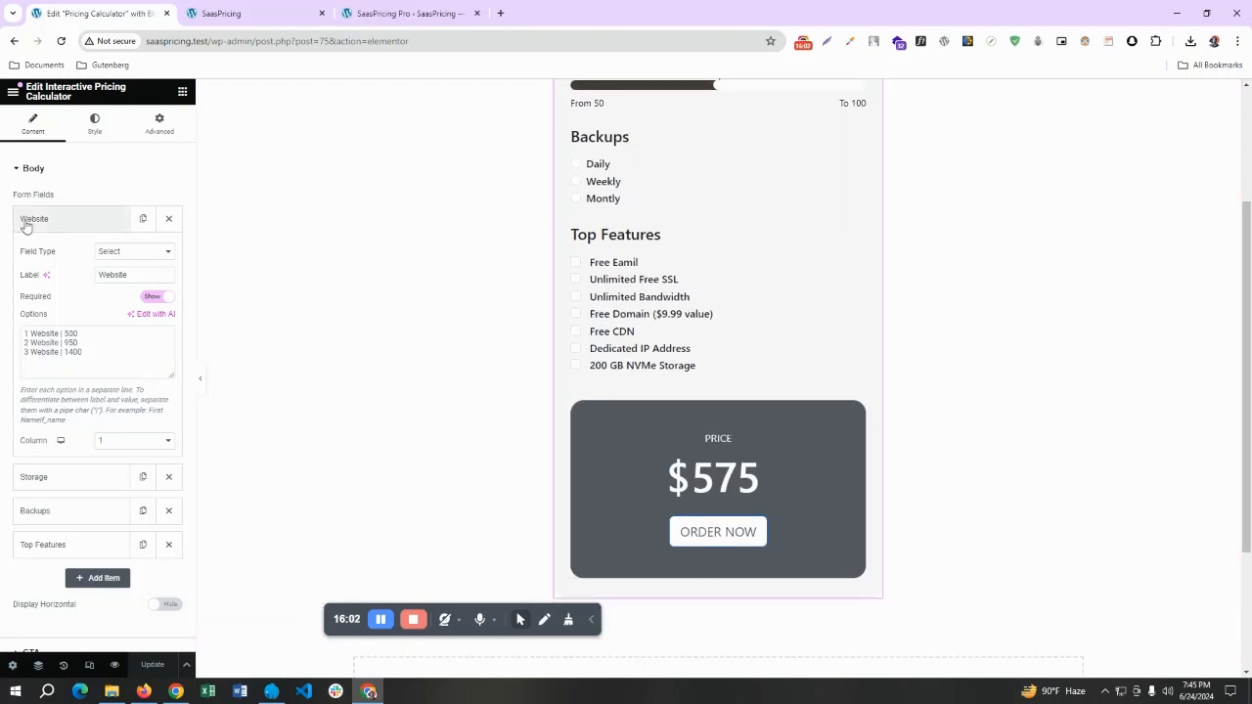
pyautogui.click(59, 220)
pyautogui.click(71, 437)
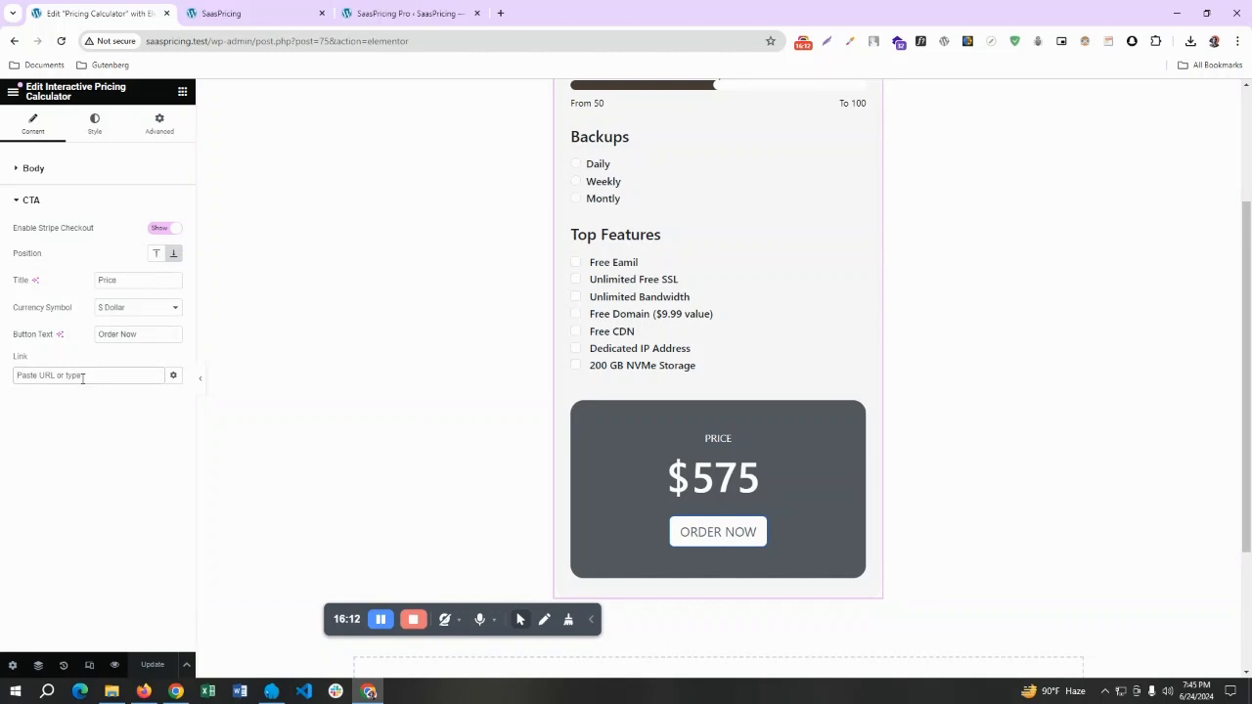
pyautogui.click(82, 378)
pyautogui.write('https')
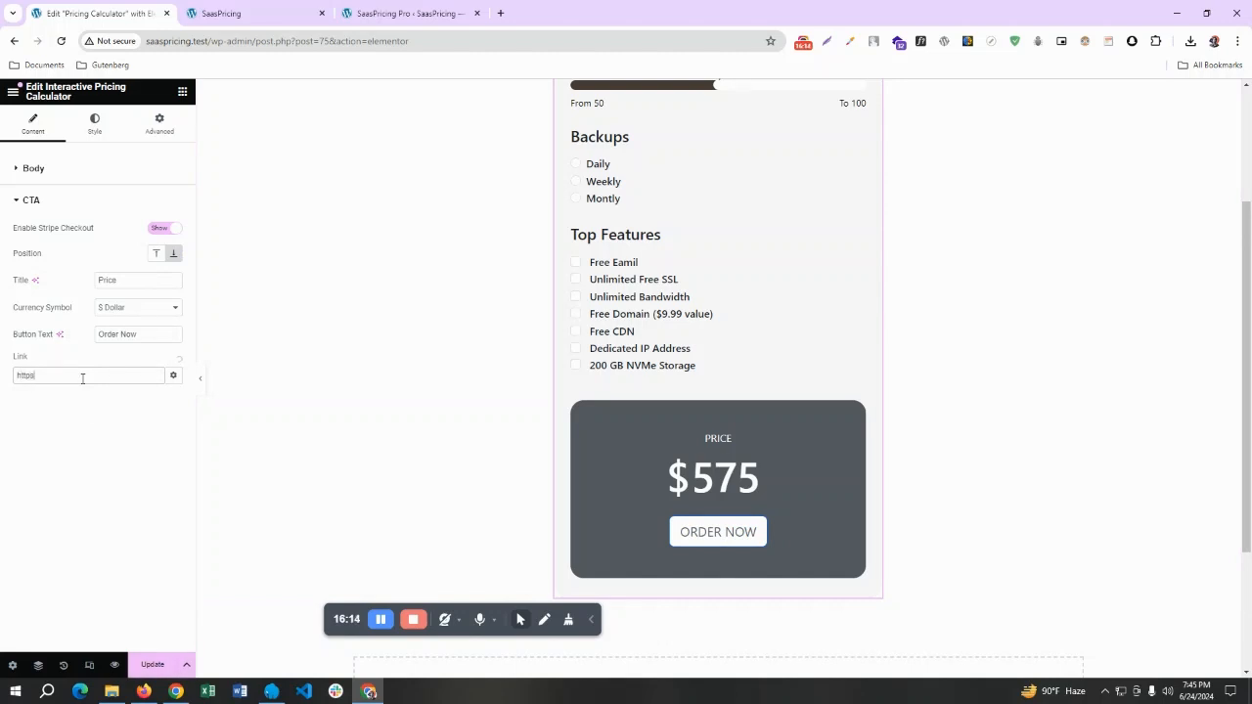
pyautogui.write(';')
pyautogui.press('BackSpace')
pyautogui.write('://debuggersstudio.com')
pyautogui.tripleClick(68, 376)
pyautogui.click(93, 418)
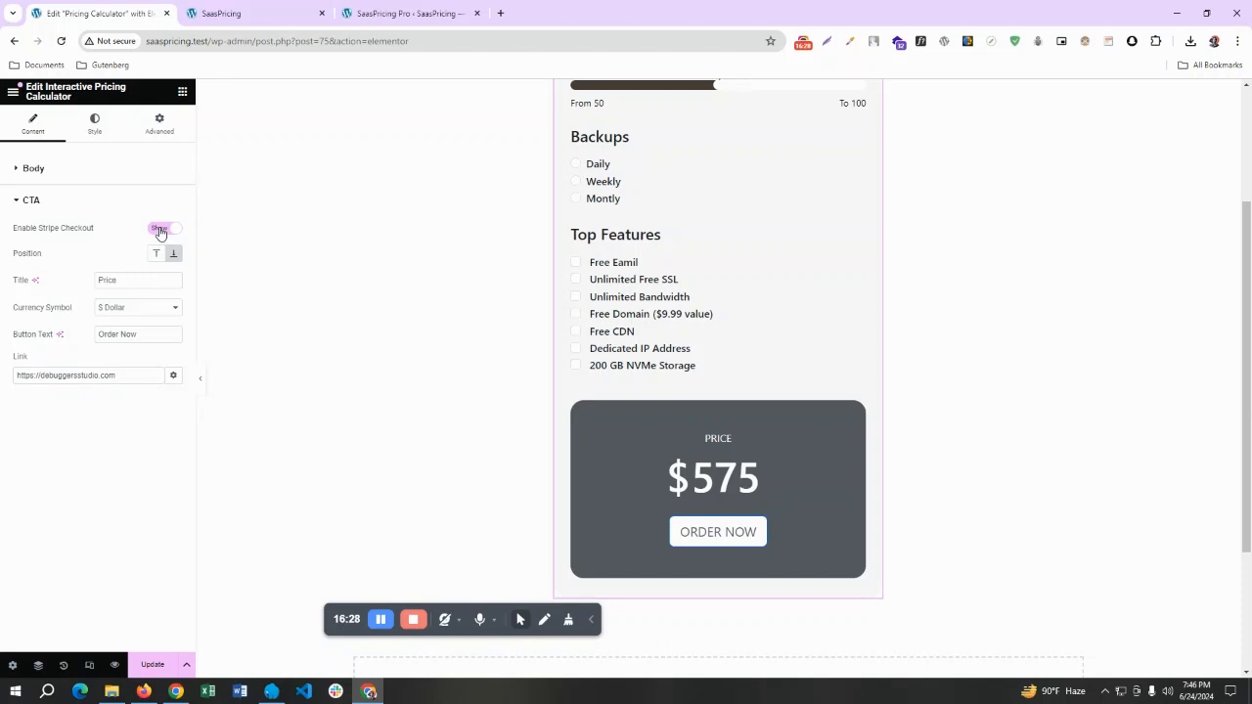
# Disable Stripe checkout for the CTA and set its link to open in a new window.
pyautogui.click(156, 233)
pyautogui.tripleClick(73, 375)
pyautogui.click(174, 375)
pyautogui.click(47, 401)
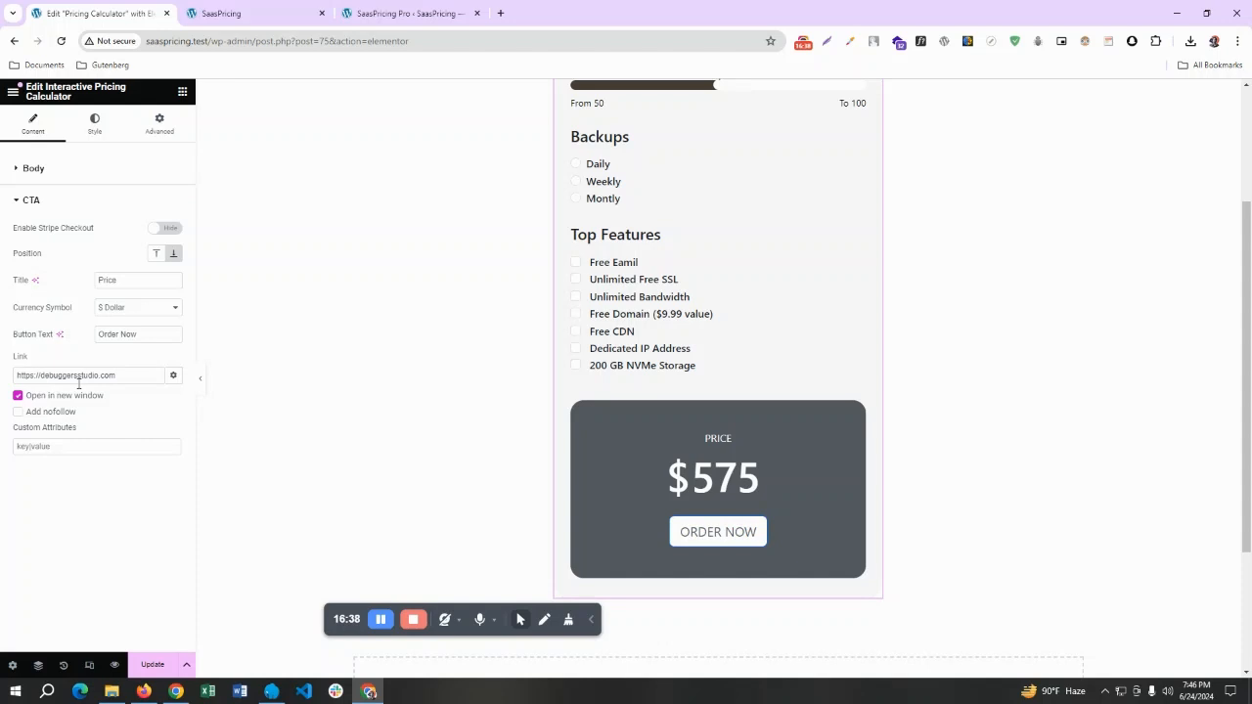
# Update the page and view the Pricing Calculator preview.
pyautogui.click(154, 664)
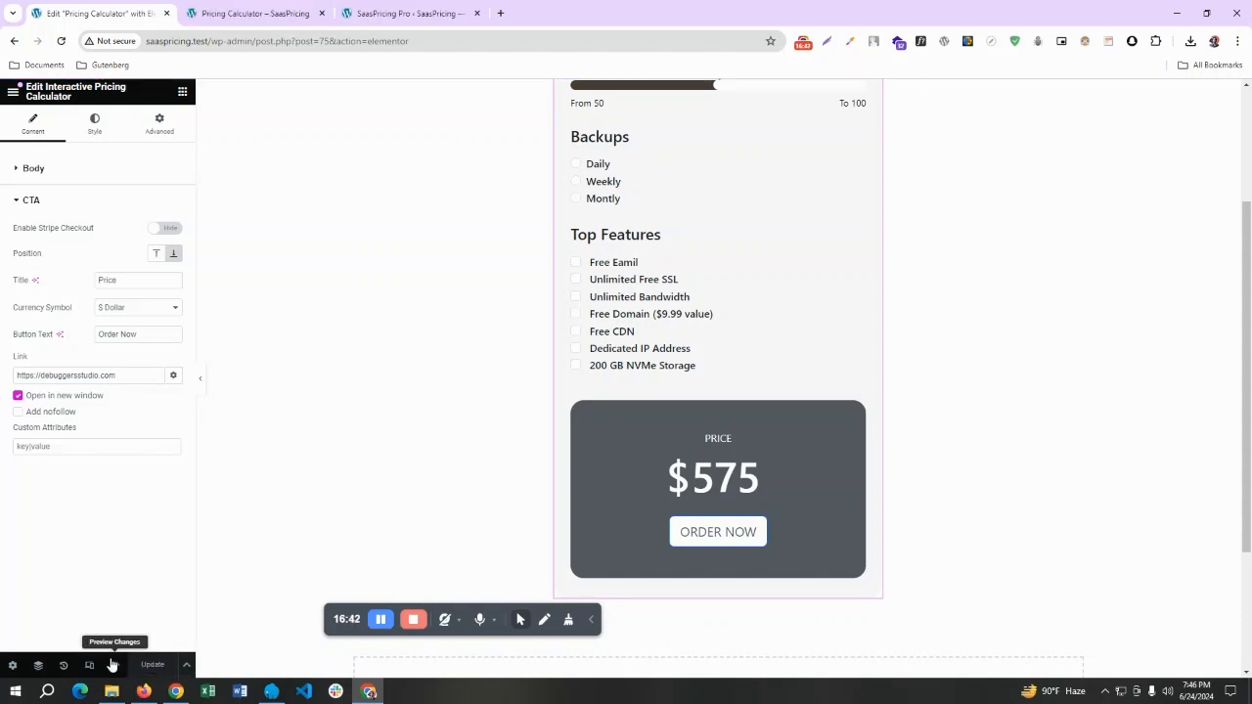
pyautogui.click(225, 14)
pyautogui.click(131, 12)
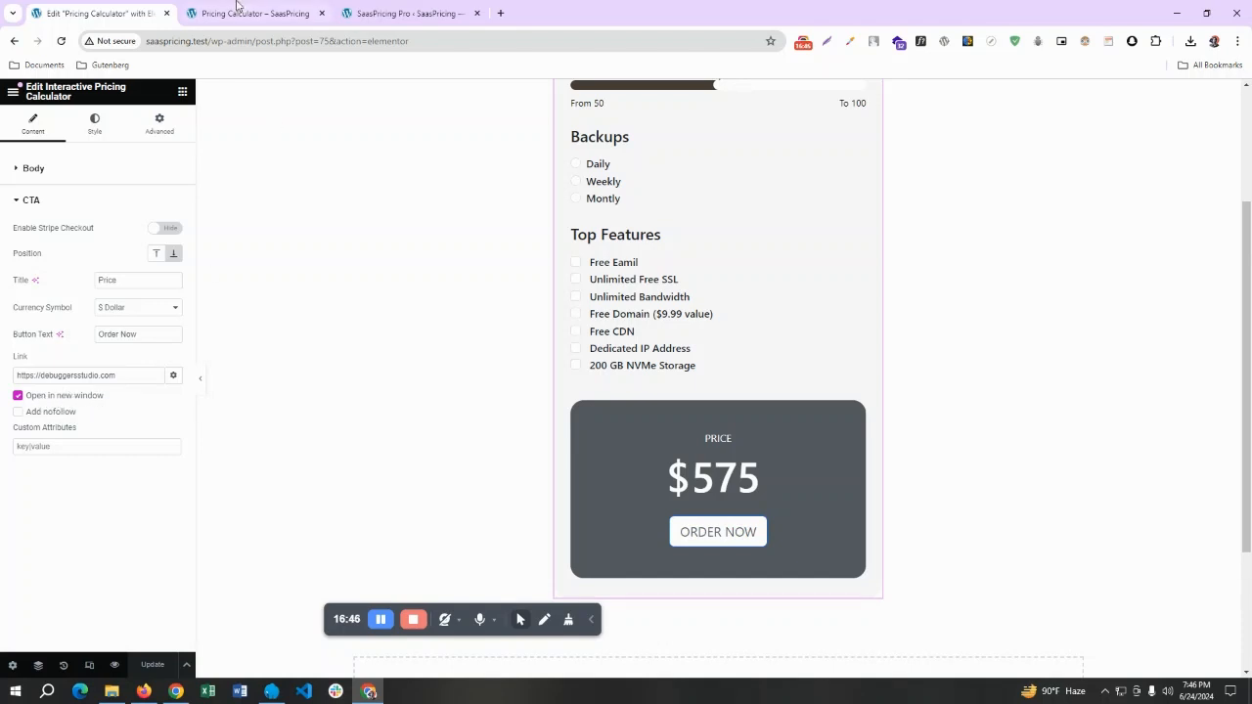
pyautogui.click(266, 8)
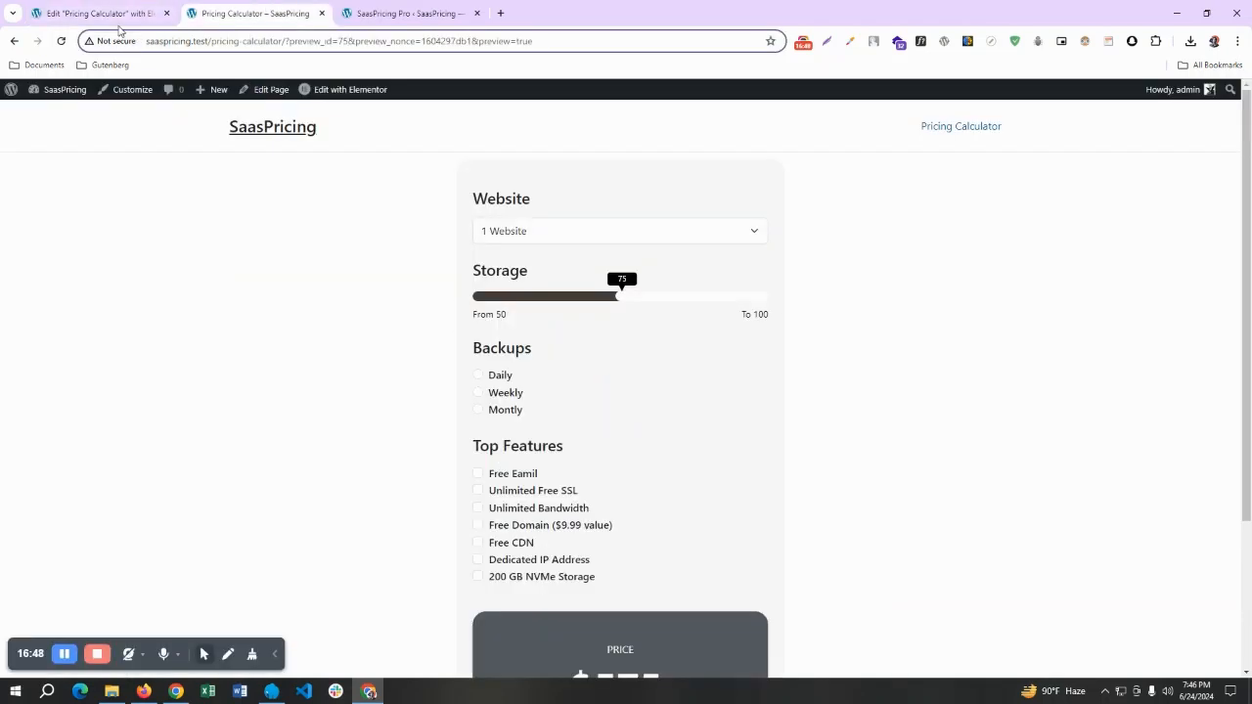
# Test the previewed calculator by choosing Daily backups and following the Order Now link.
pyautogui.click(252, 14)
pyautogui.scroll(1, 509, 421)
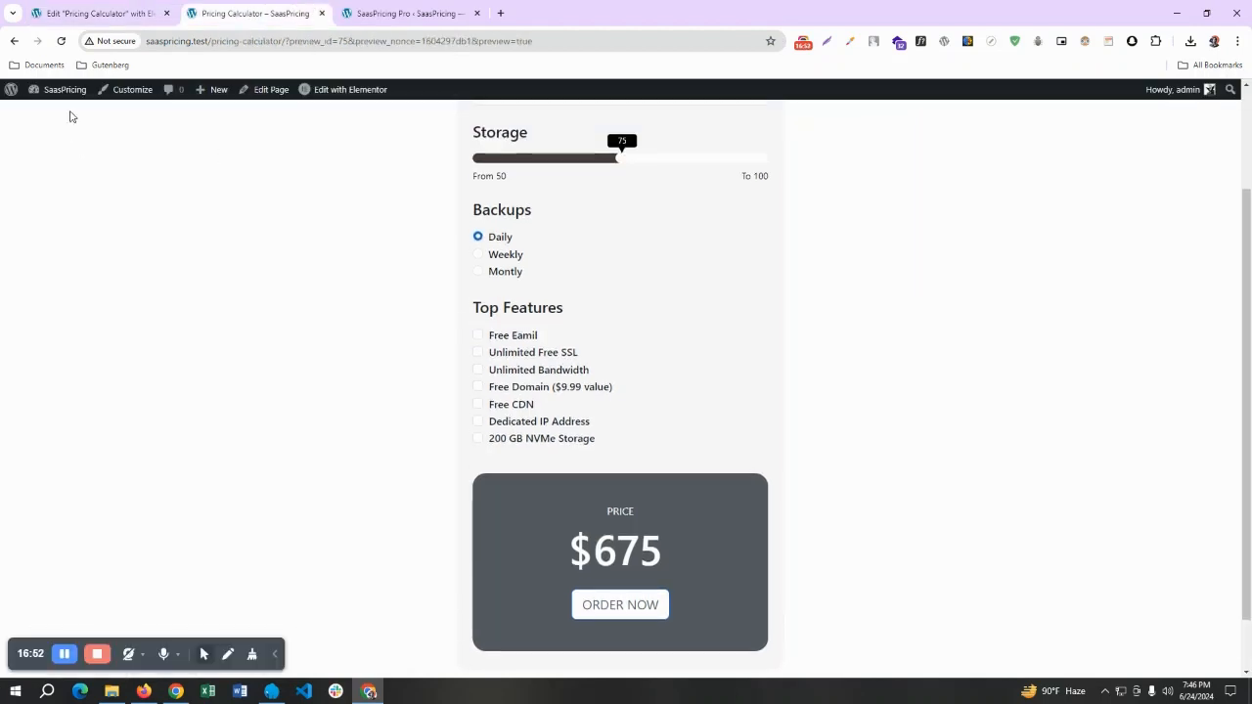
pyautogui.click(504, 254)
pyautogui.click(500, 238)
pyautogui.scroll(1, 516, 262)
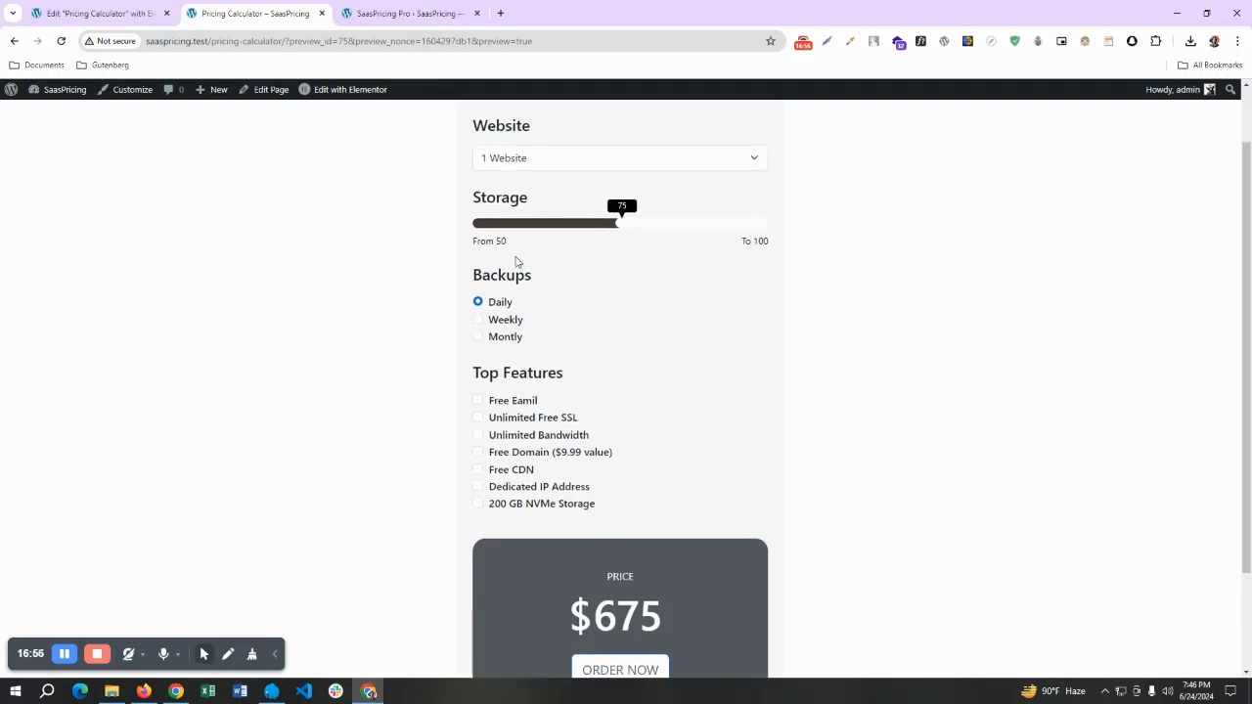
pyautogui.scroll(-2, 520, 369)
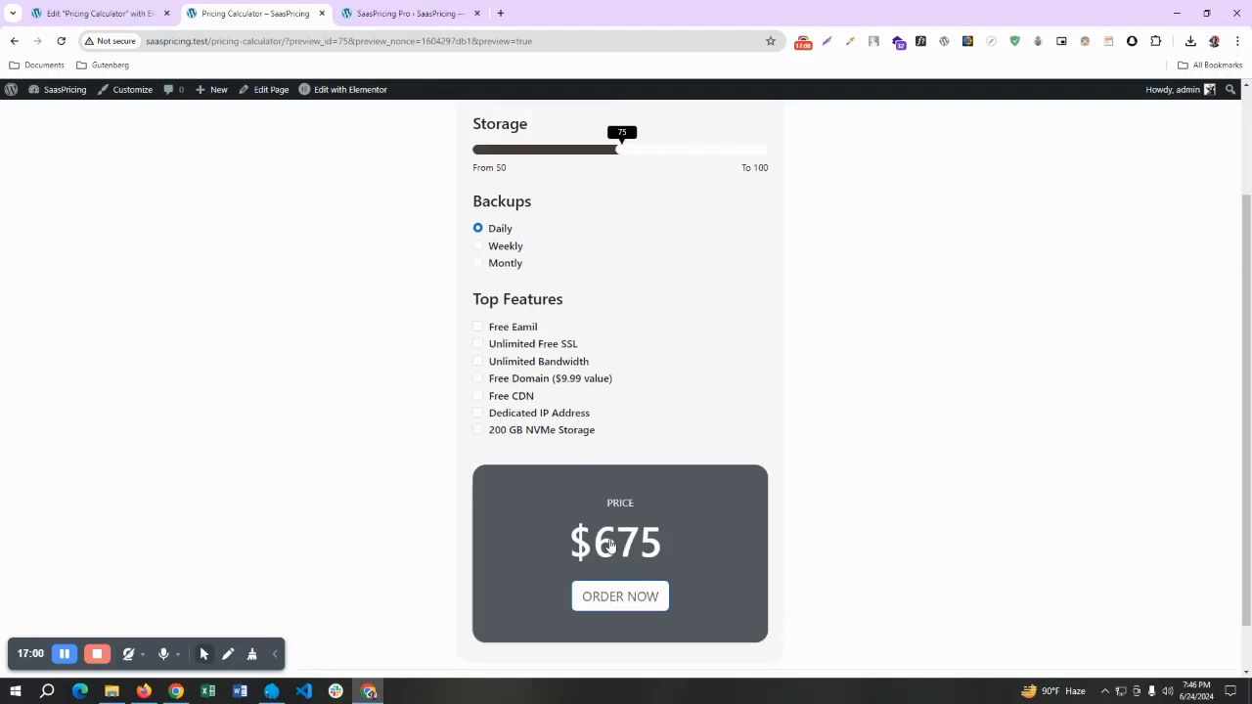
pyautogui.scroll(1, 610, 538)
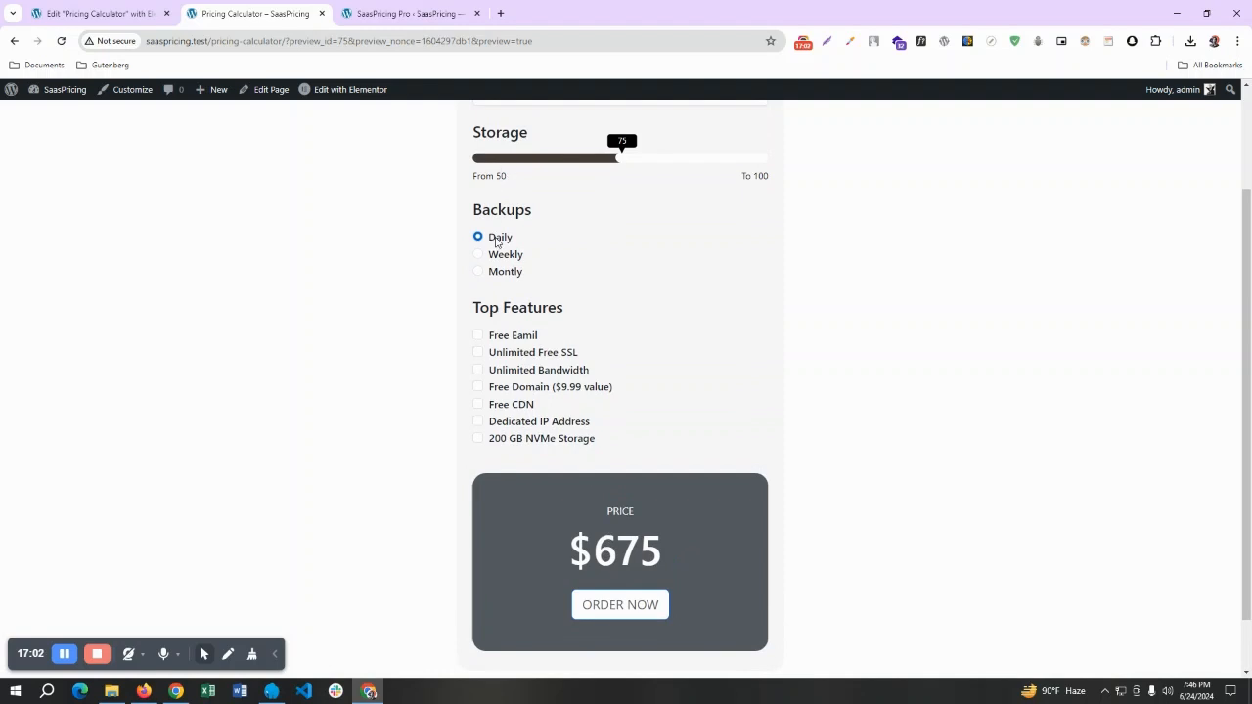
pyautogui.scroll(-1, 592, 510)
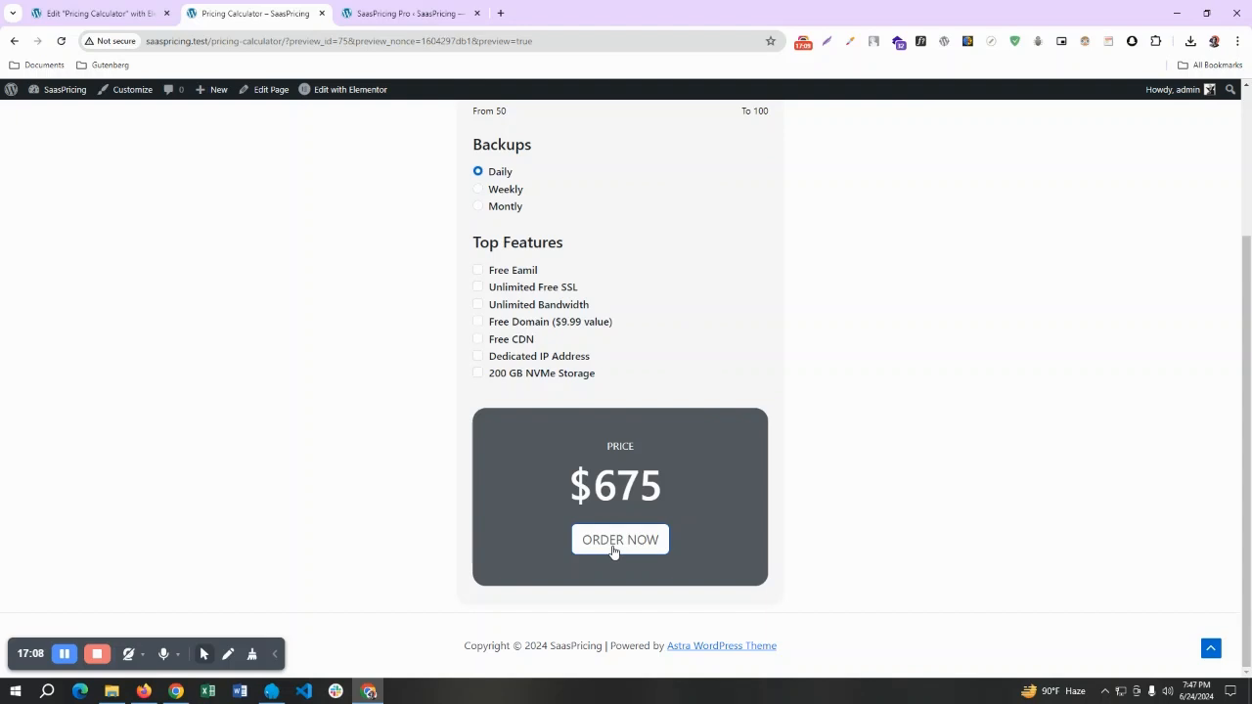
pyautogui.click(613, 542)
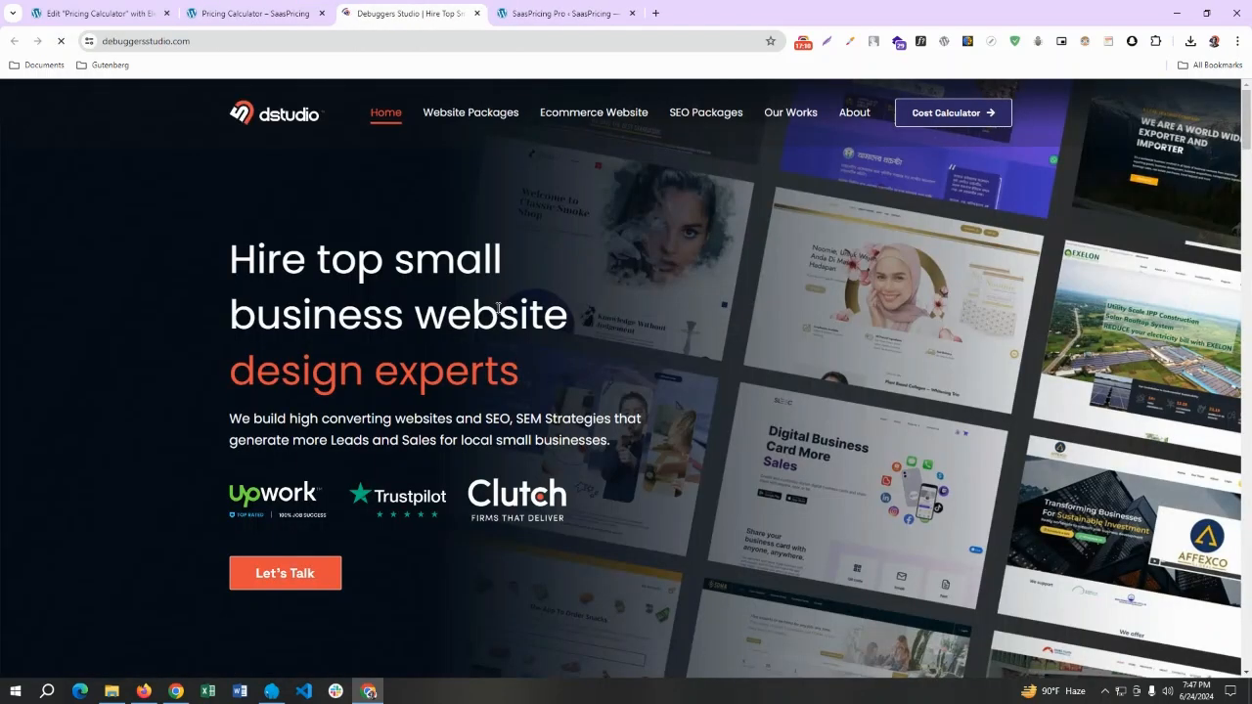
# Return to the Elementor editor and check the link address in the calculator's CTA settings.
pyautogui.click(98, 13)
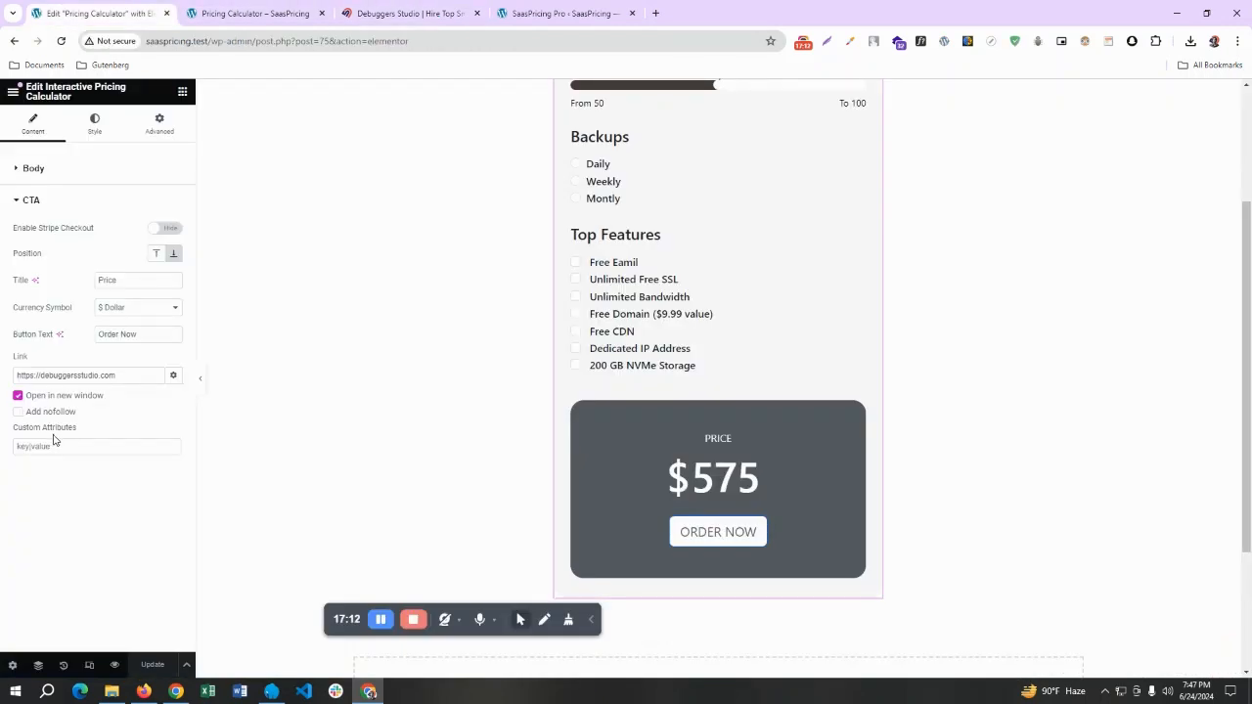
pyautogui.tripleClick(68, 375)
pyautogui.click(73, 480)
pyautogui.tripleClick(73, 376)
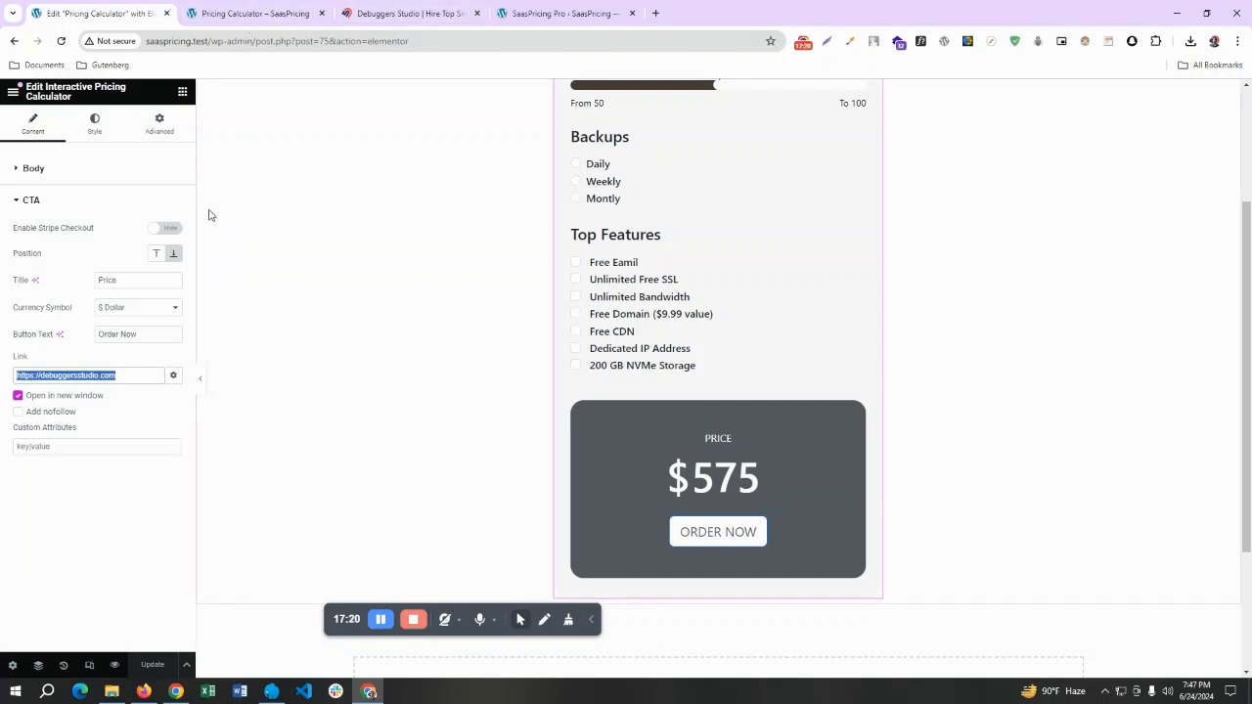
pyautogui.tripleClick(127, 376)
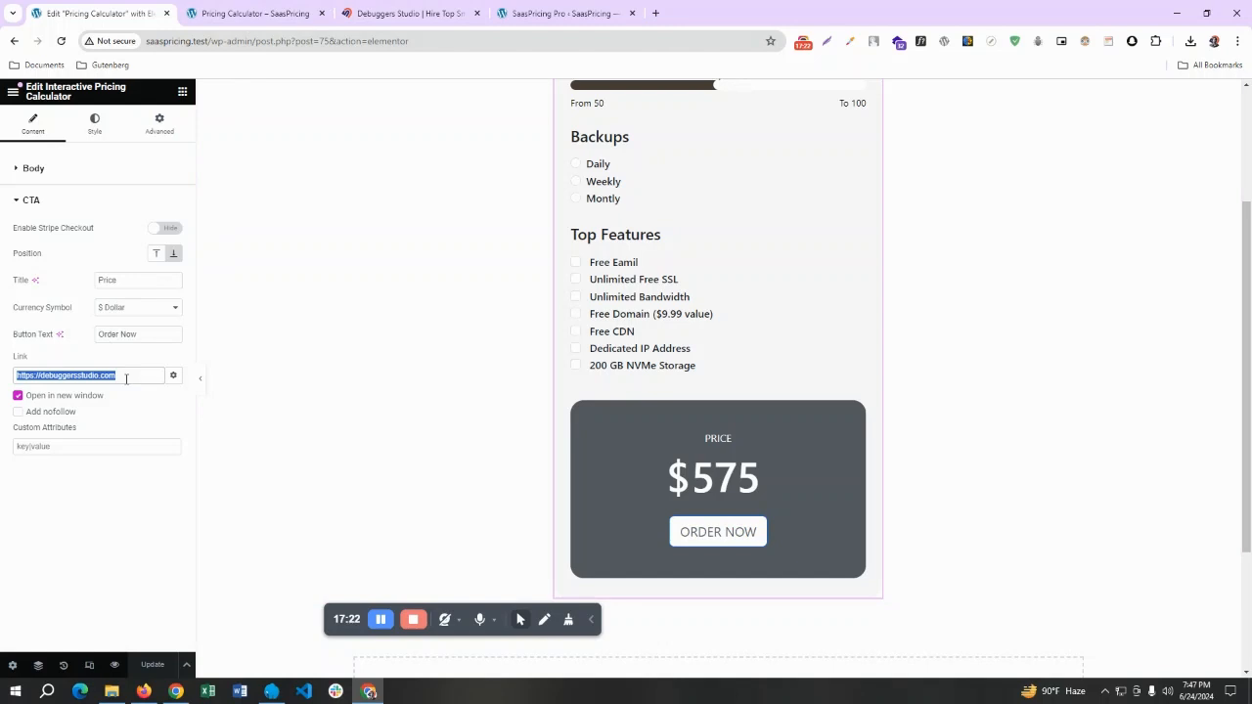
# Add a form field of type reCAPTCHA to the calculator's body.
pyautogui.click(58, 201)
pyautogui.click(59, 171)
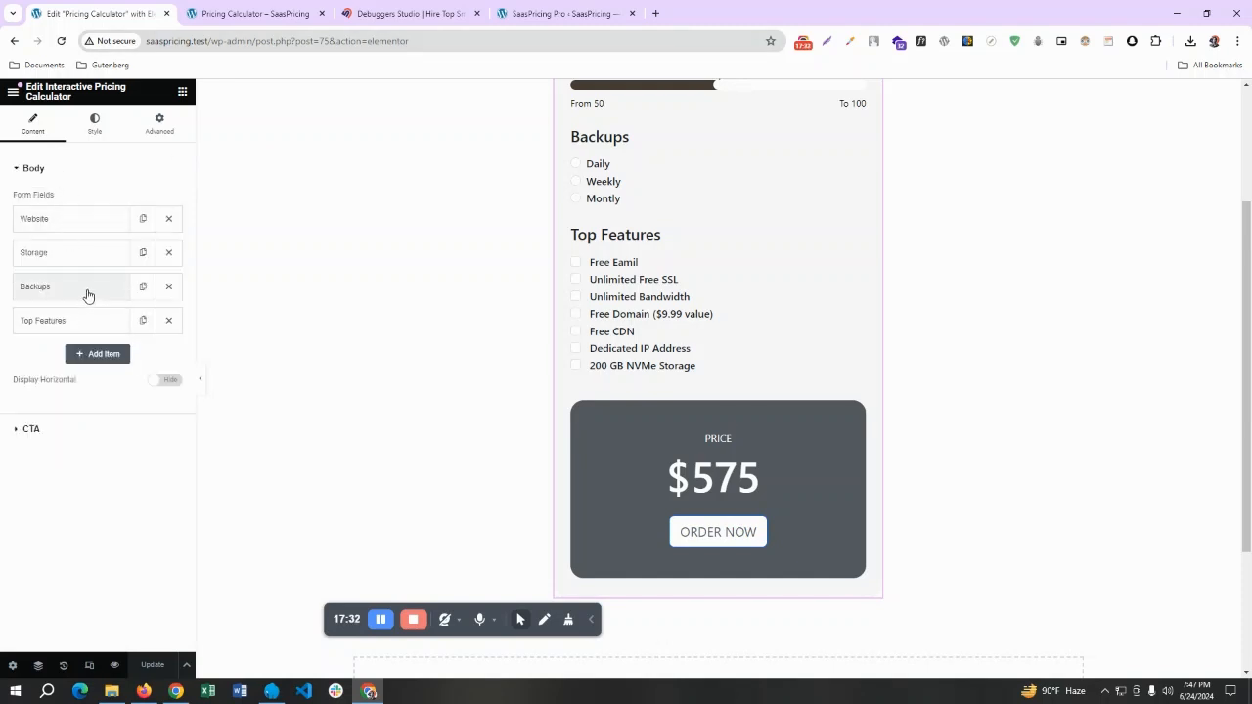
pyautogui.click(98, 353)
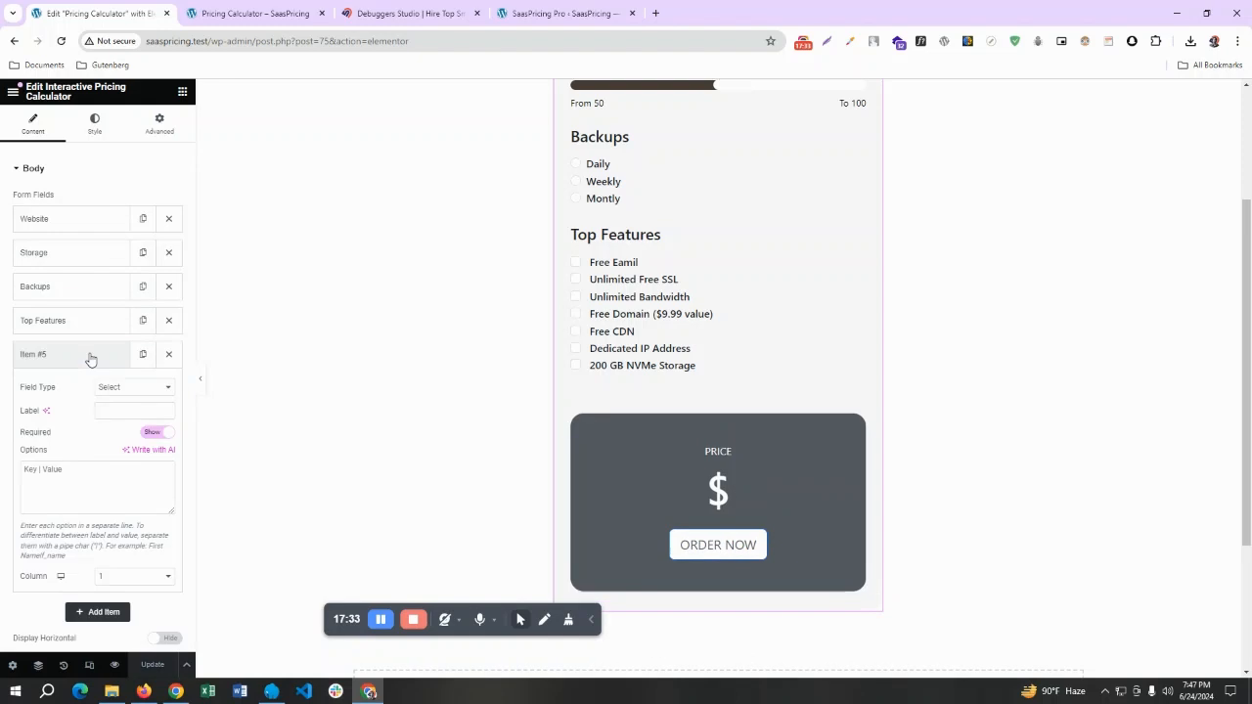
pyautogui.click(136, 389)
pyautogui.click(130, 460)
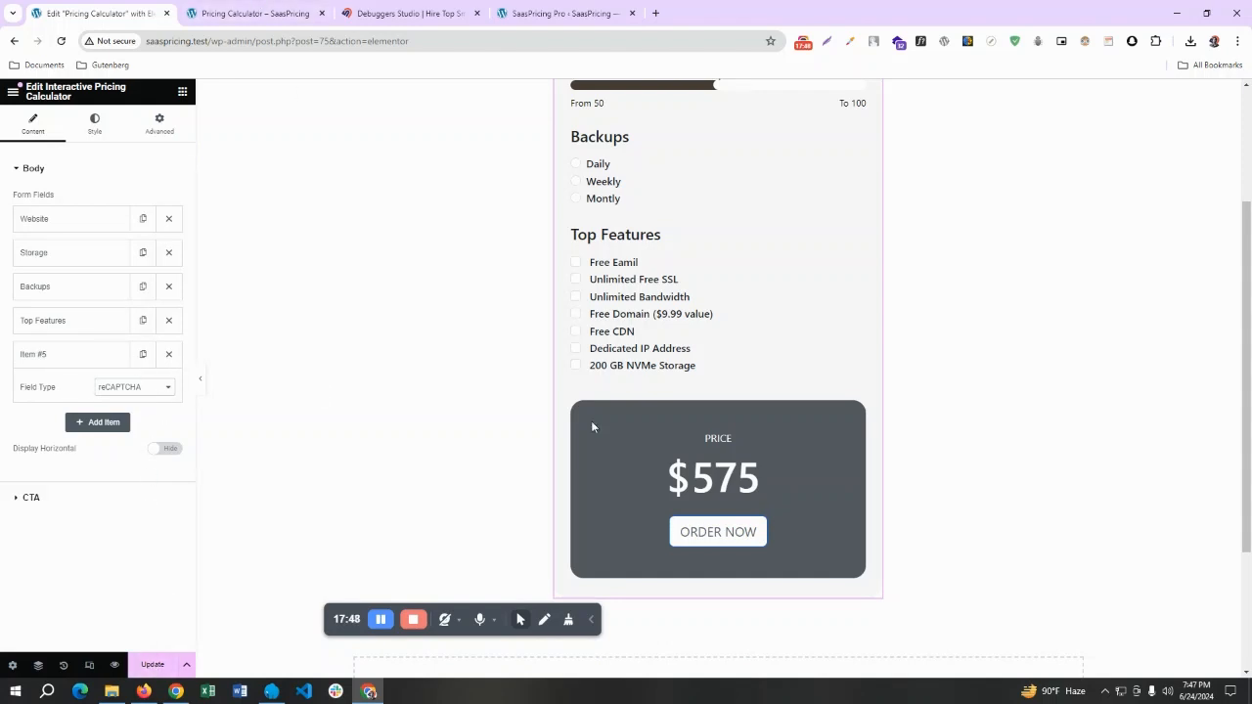
# Examine the whole calculator form in the editor with the reCAPTCHA field included.
pyautogui.scroll(2, 684, 391)
pyautogui.scroll(1, 740, 180)
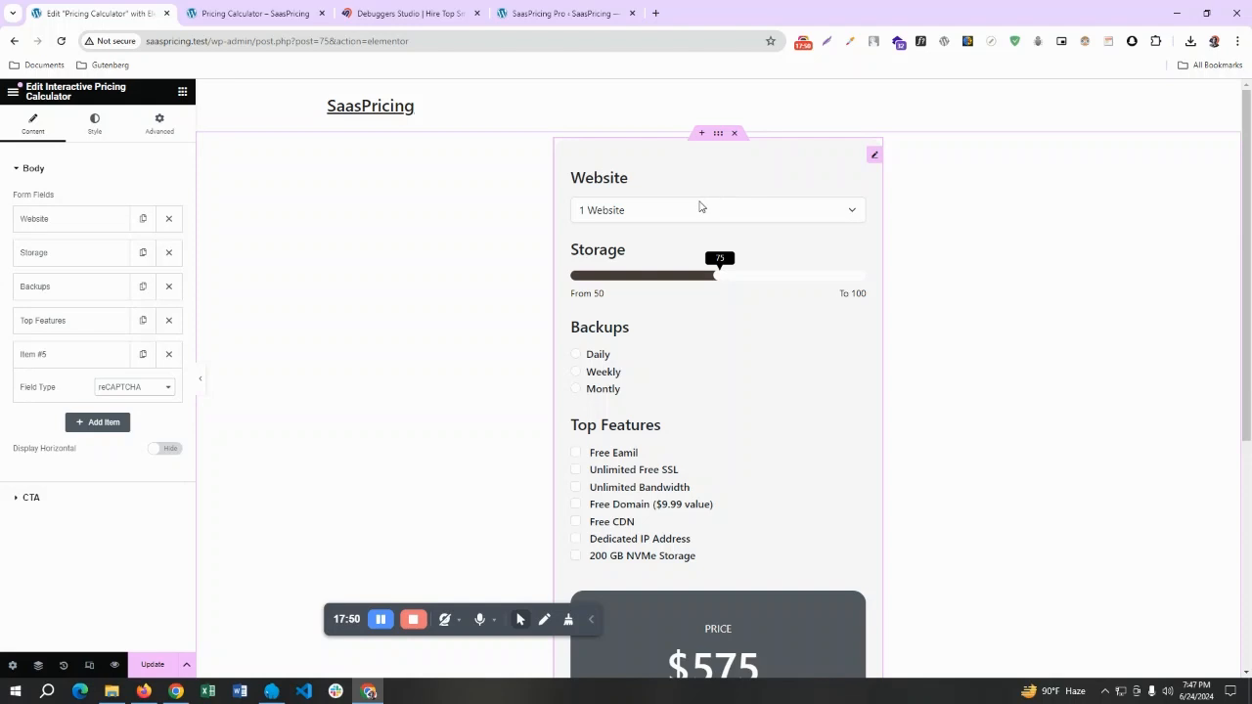
pyautogui.scroll(-3, 702, 327)
pyautogui.scroll(2, 702, 327)
pyautogui.scroll(1, 723, 313)
pyautogui.scroll(-2, 730, 346)
pyautogui.scroll(1, 724, 340)
pyautogui.scroll(-1, 723, 345)
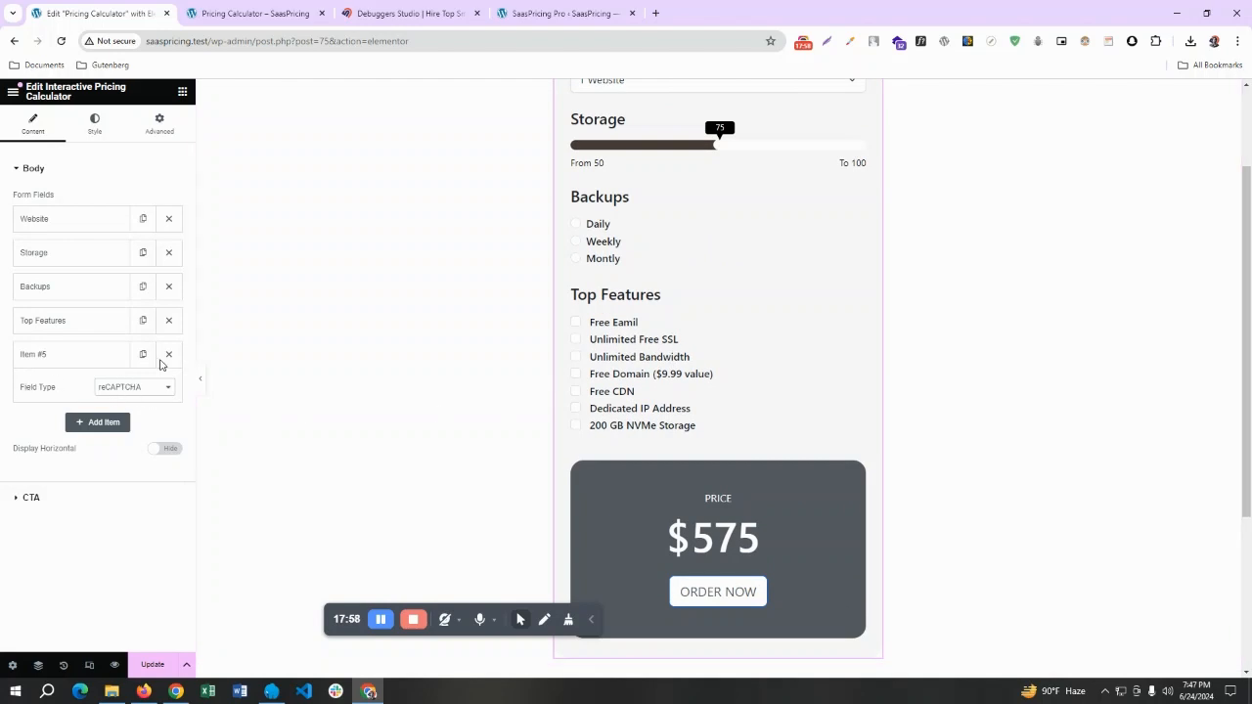
# Inspect the reCAPTCHA V3 site key and secret key fields in the SaasPricing Pro captcha settings.
pyautogui.click(562, 13)
pyautogui.scroll(3, 244, 184)
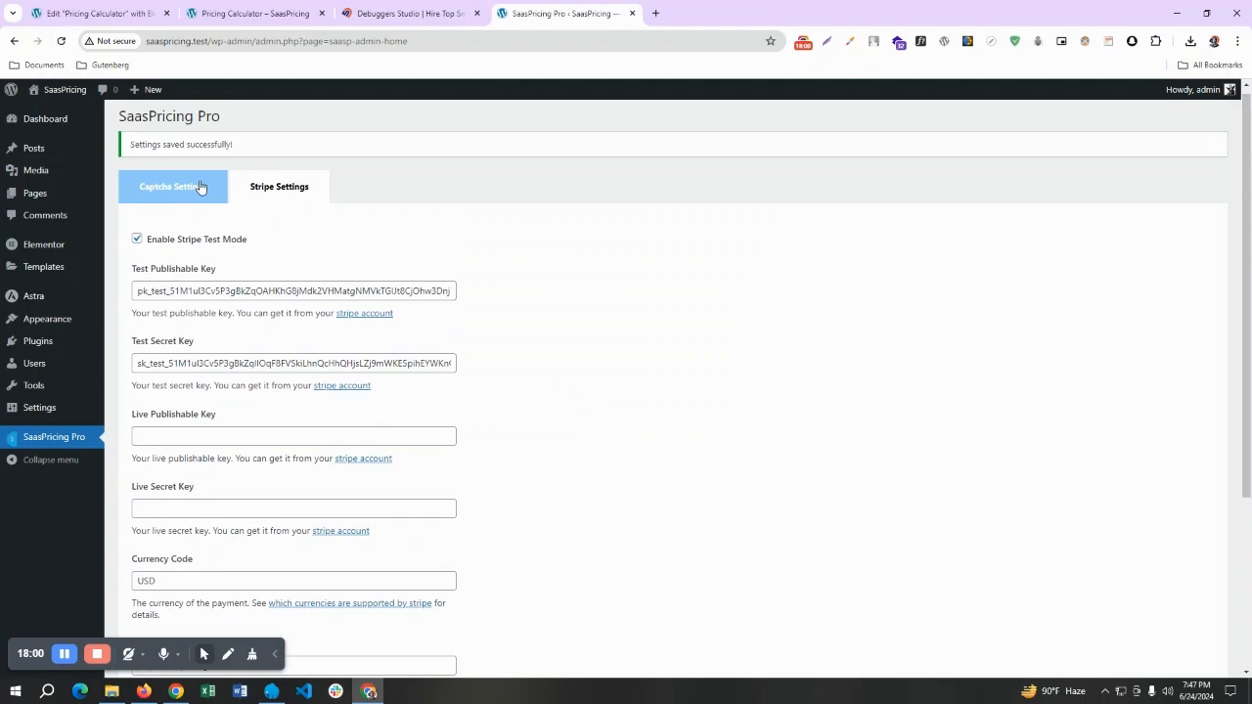
pyautogui.click(151, 199)
pyautogui.click(148, 317)
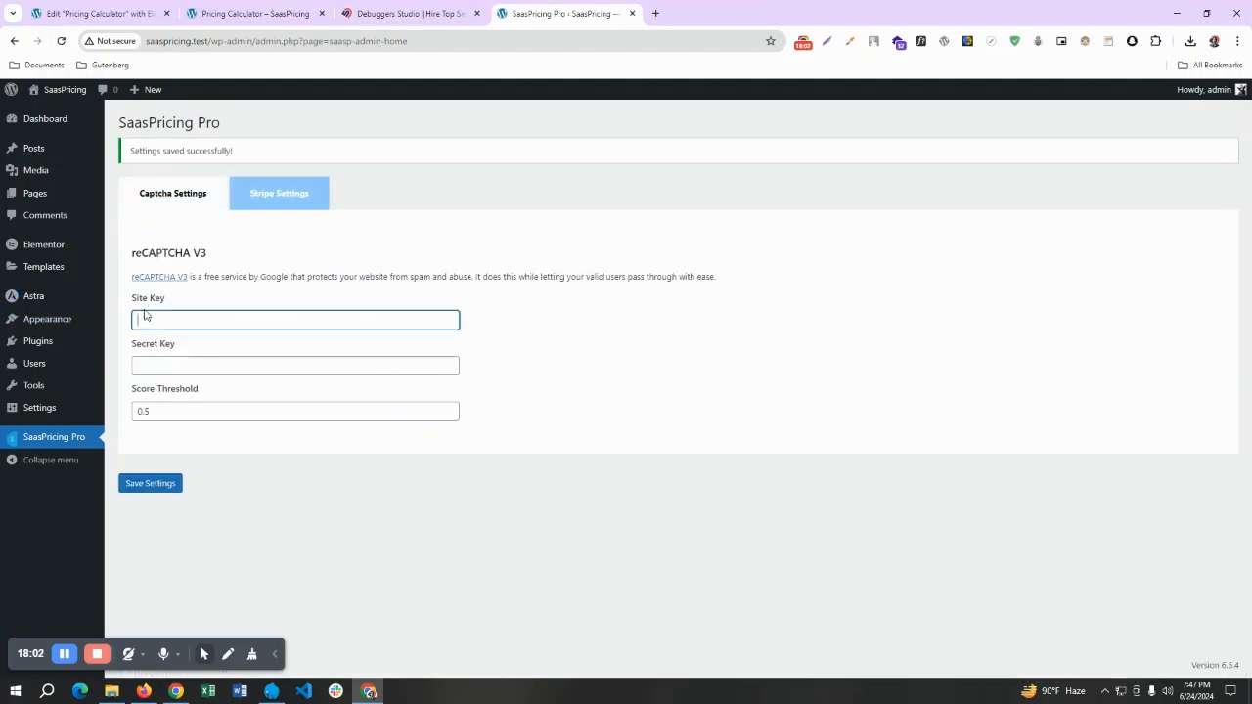
pyautogui.click(148, 367)
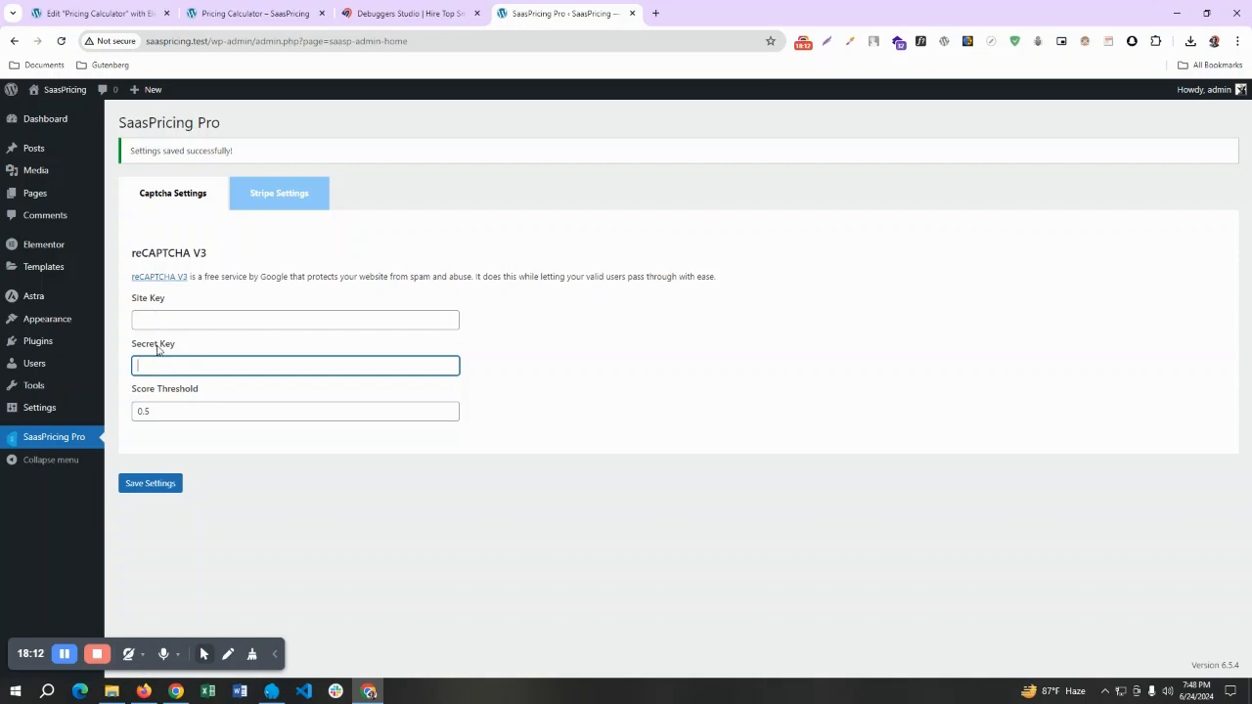
# Compare the calculator on the preview page with its version in the Elementor editor.
pyautogui.click(255, 10)
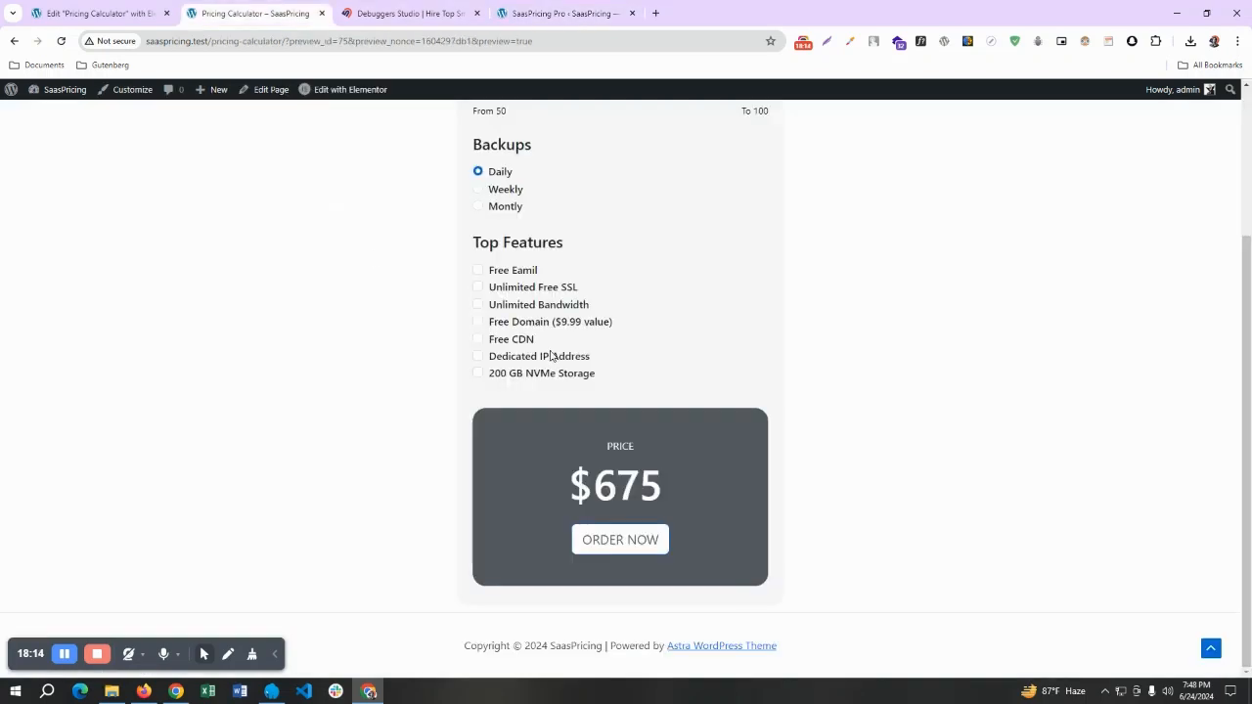
pyautogui.scroll(3, 556, 369)
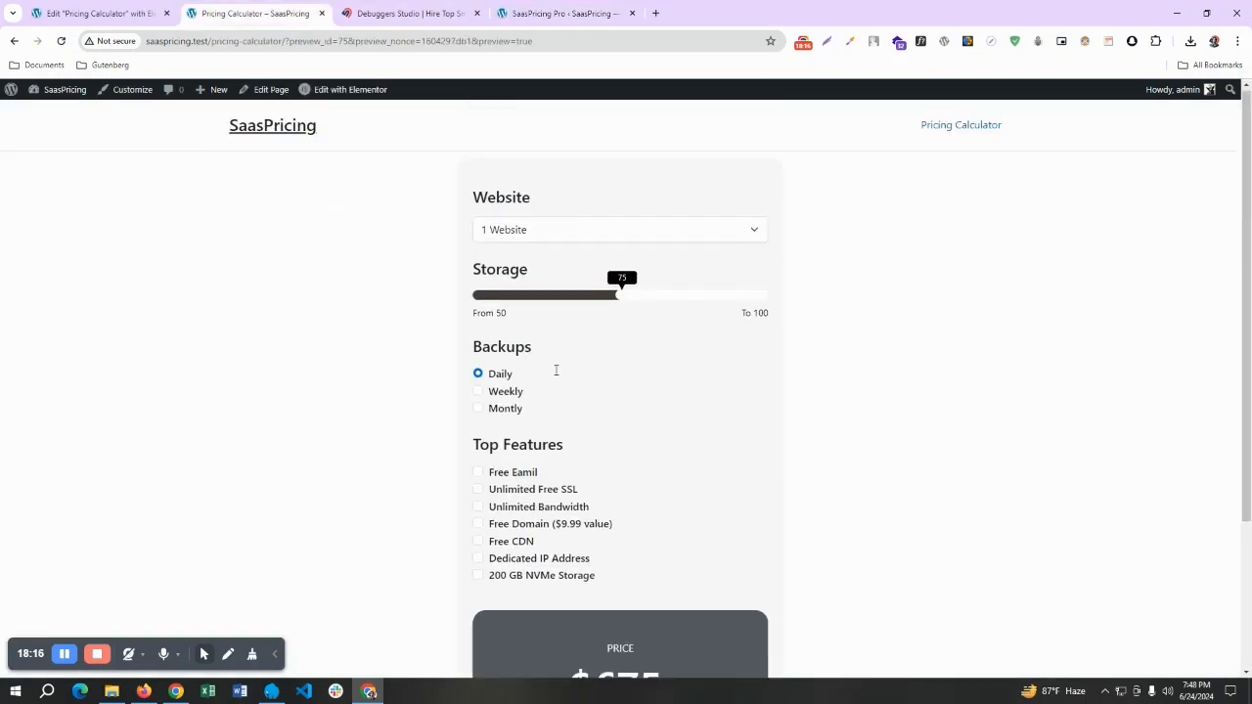
pyautogui.scroll(-2, 620, 232)
pyautogui.scroll(1, 656, 248)
pyautogui.scroll(-1, 657, 252)
pyautogui.scroll(1, 651, 283)
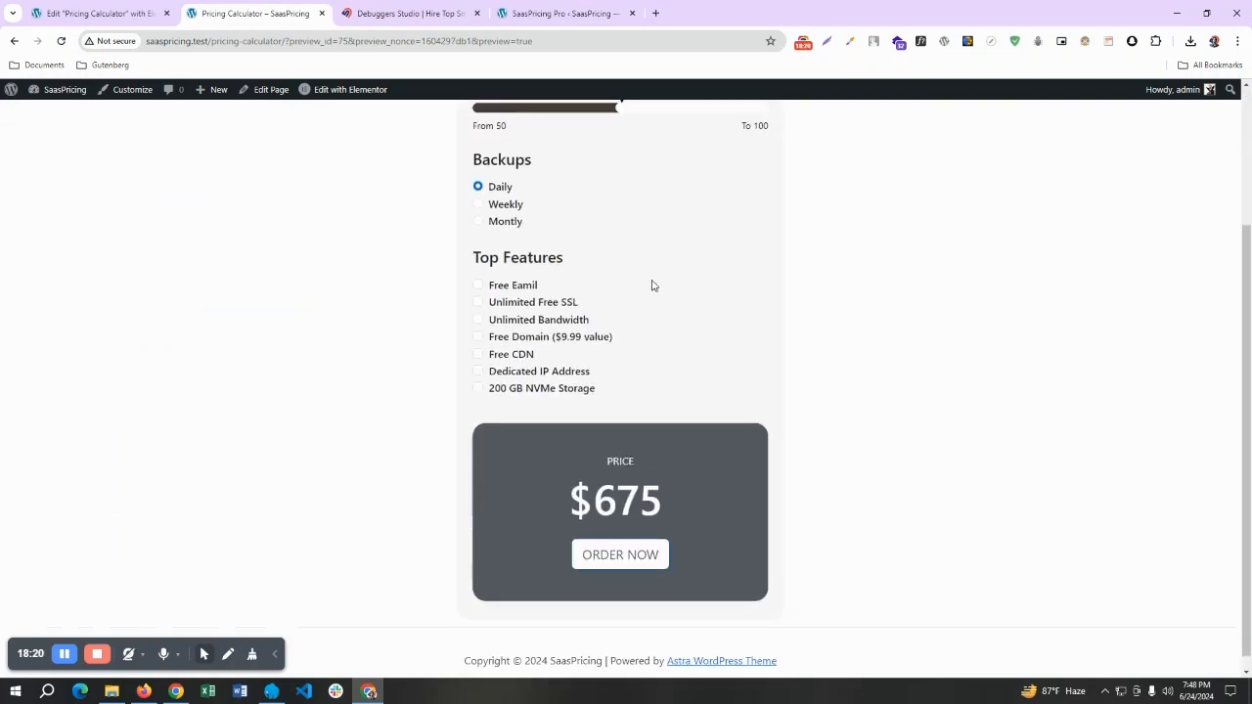
pyautogui.click(130, 6)
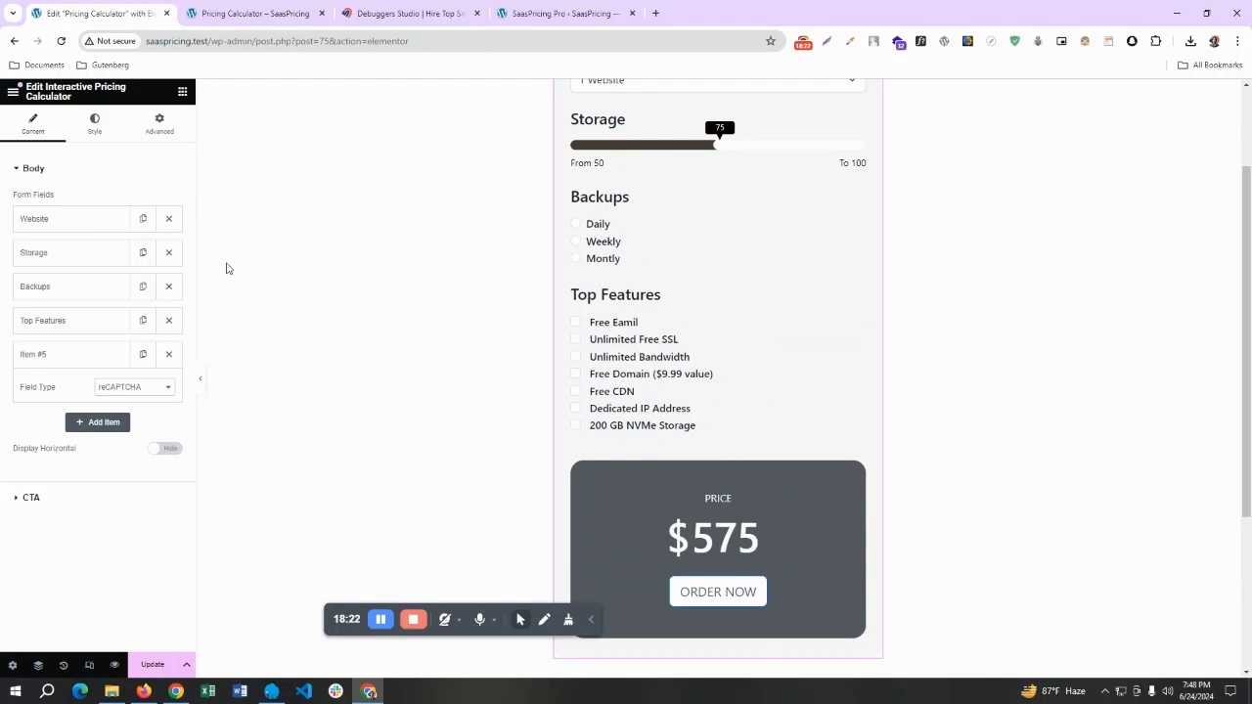
pyautogui.click(262, 21)
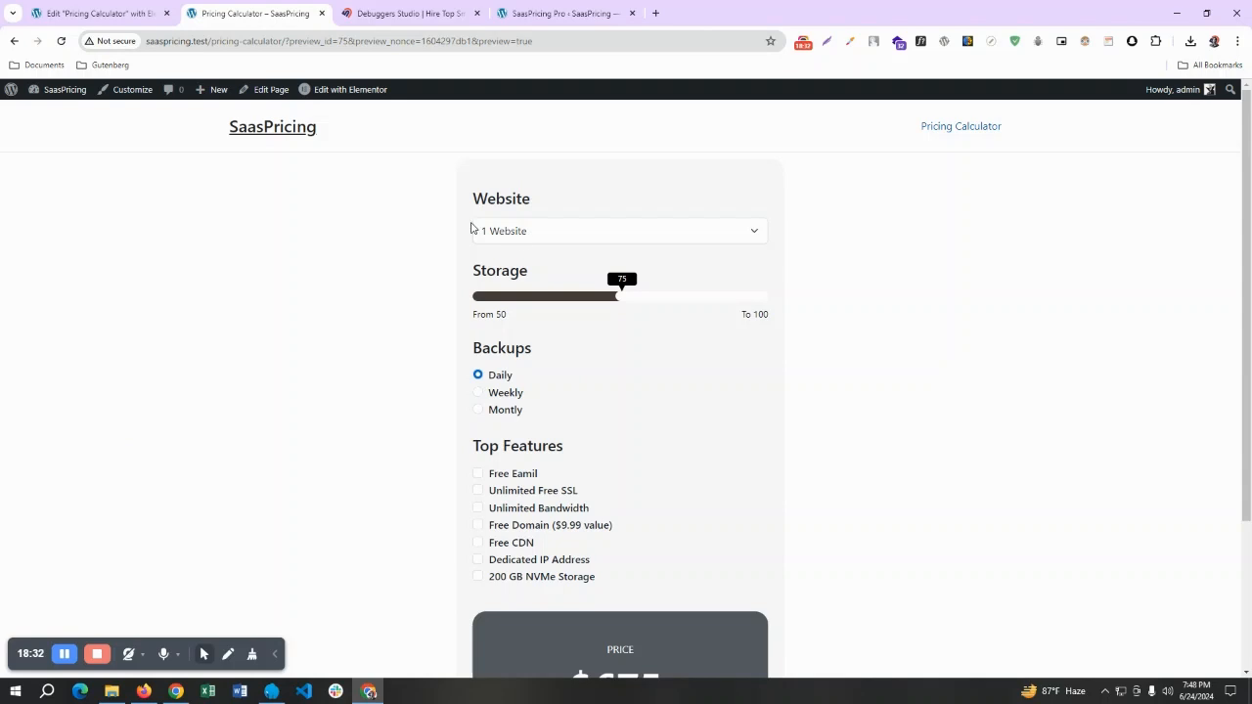
pyautogui.click(97, 12)
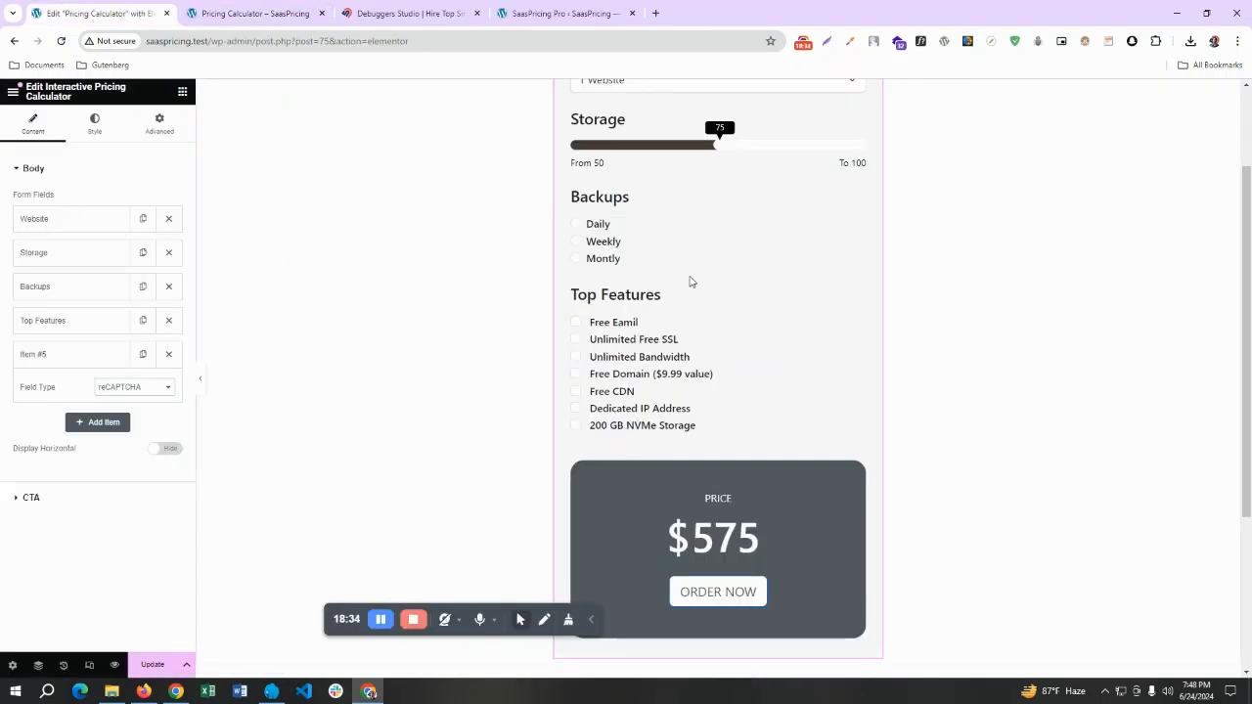
pyautogui.scroll(-2, 723, 290)
pyautogui.scroll(3, 441, 343)
pyautogui.click(13, 172)
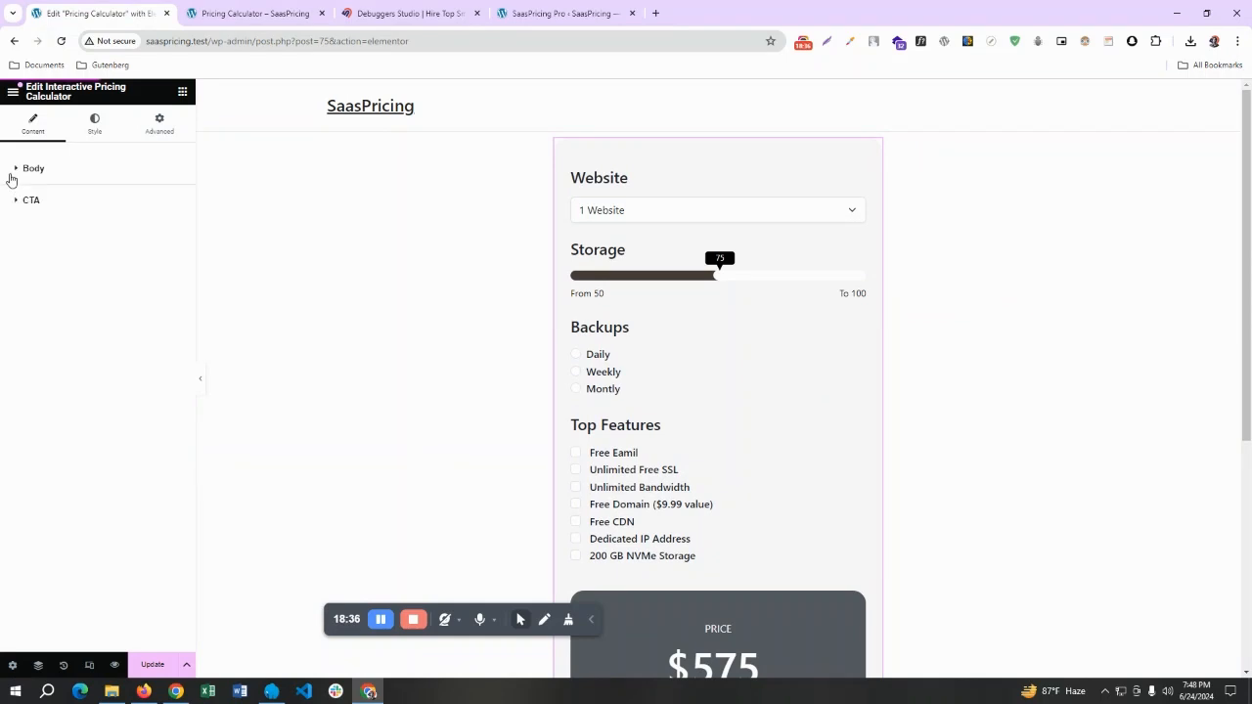
pyautogui.click(21, 205)
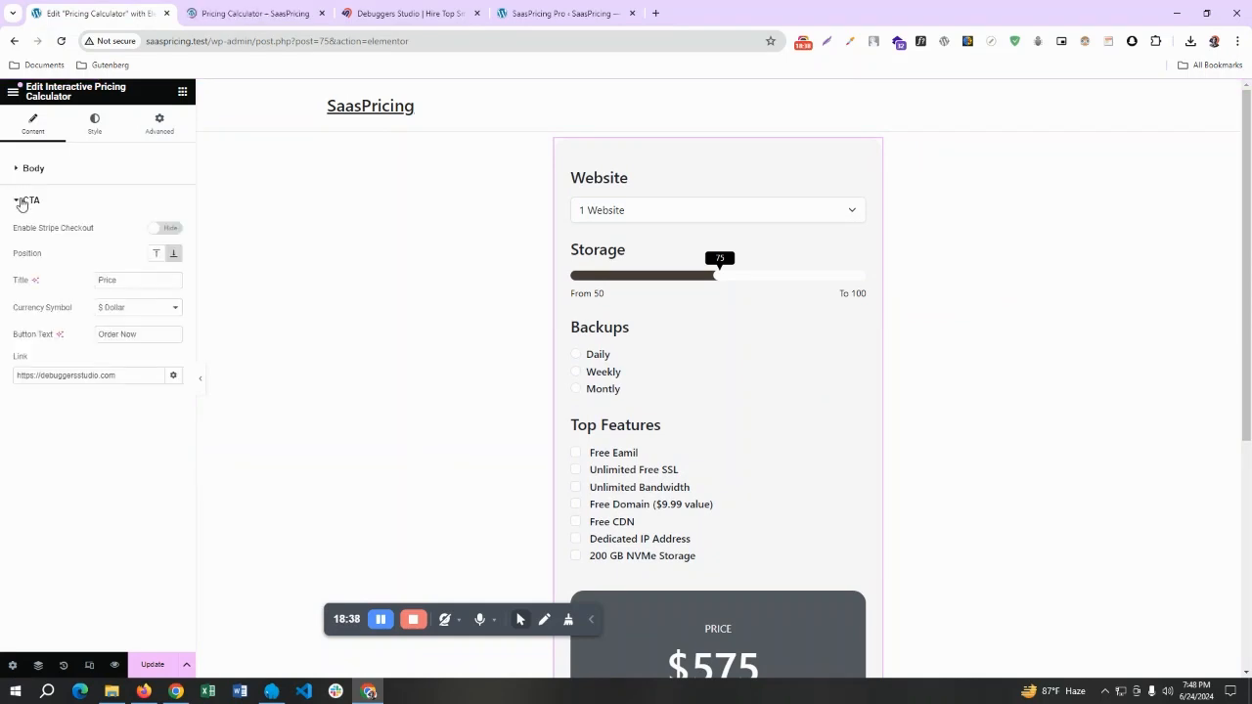
pyautogui.click(23, 176)
pyautogui.click(23, 178)
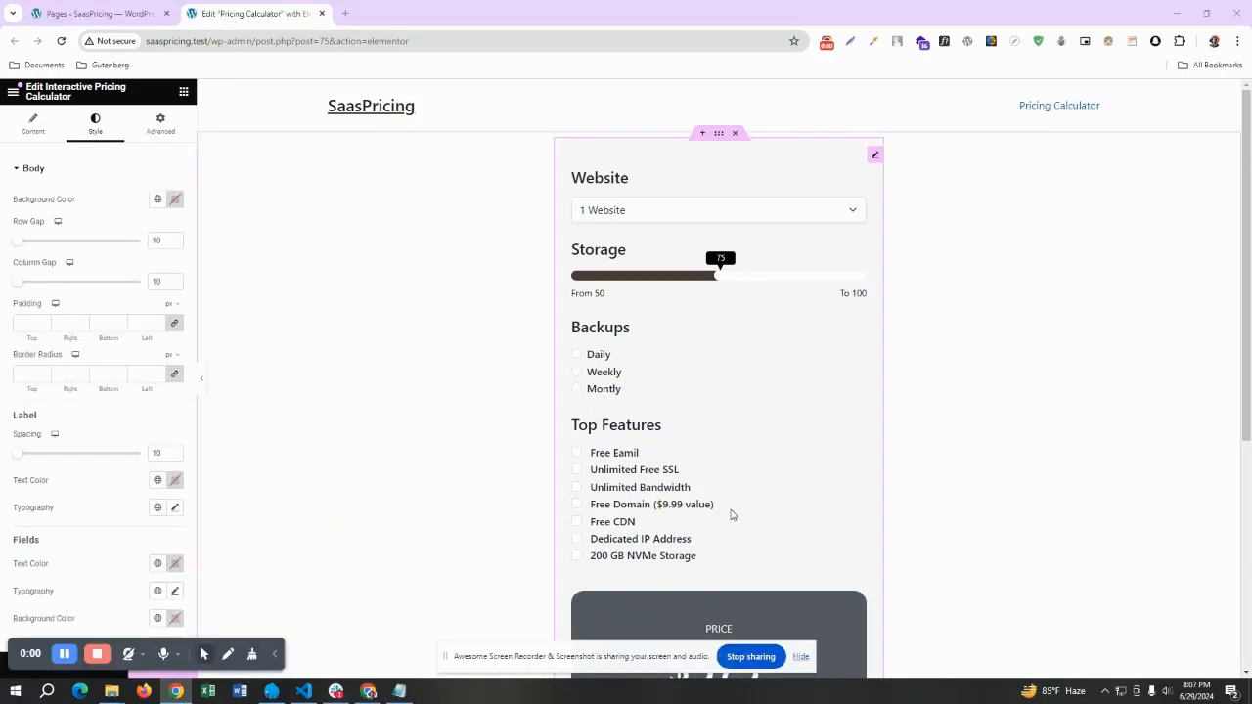
# Look through the CTA and Body style settings of the pricing calculator.
pyautogui.click(64, 174)
pyautogui.click(60, 203)
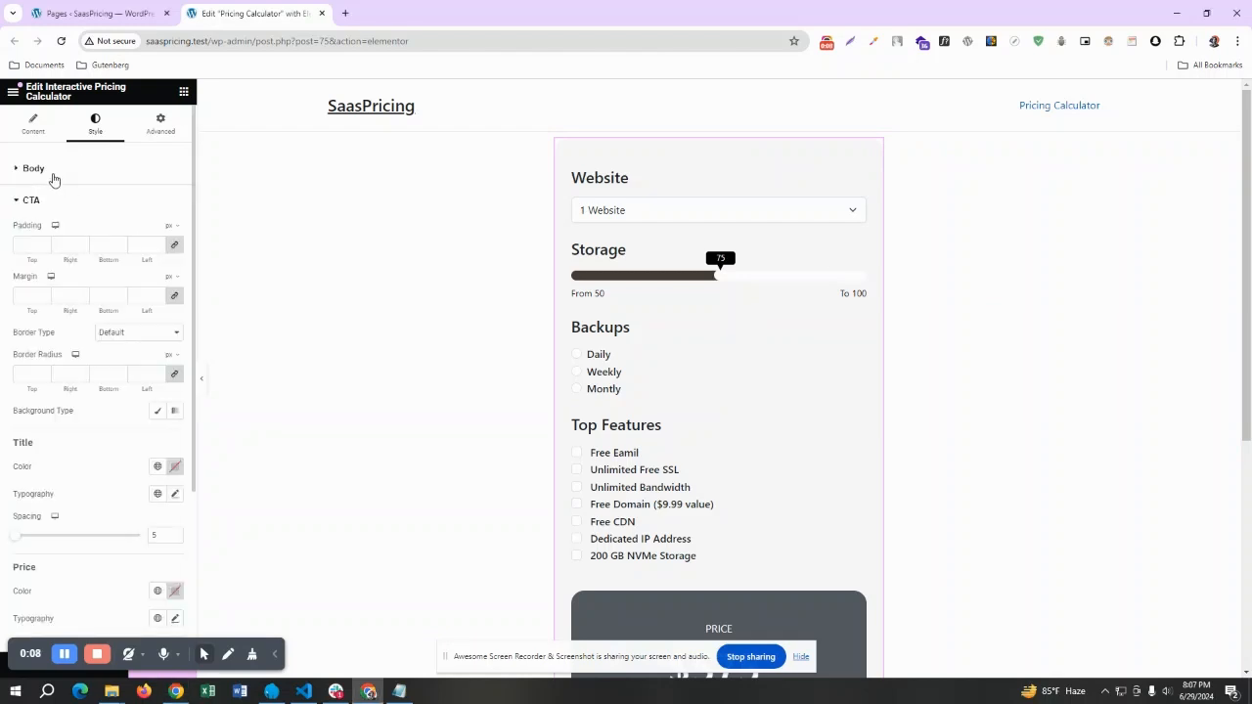
pyautogui.click(45, 200)
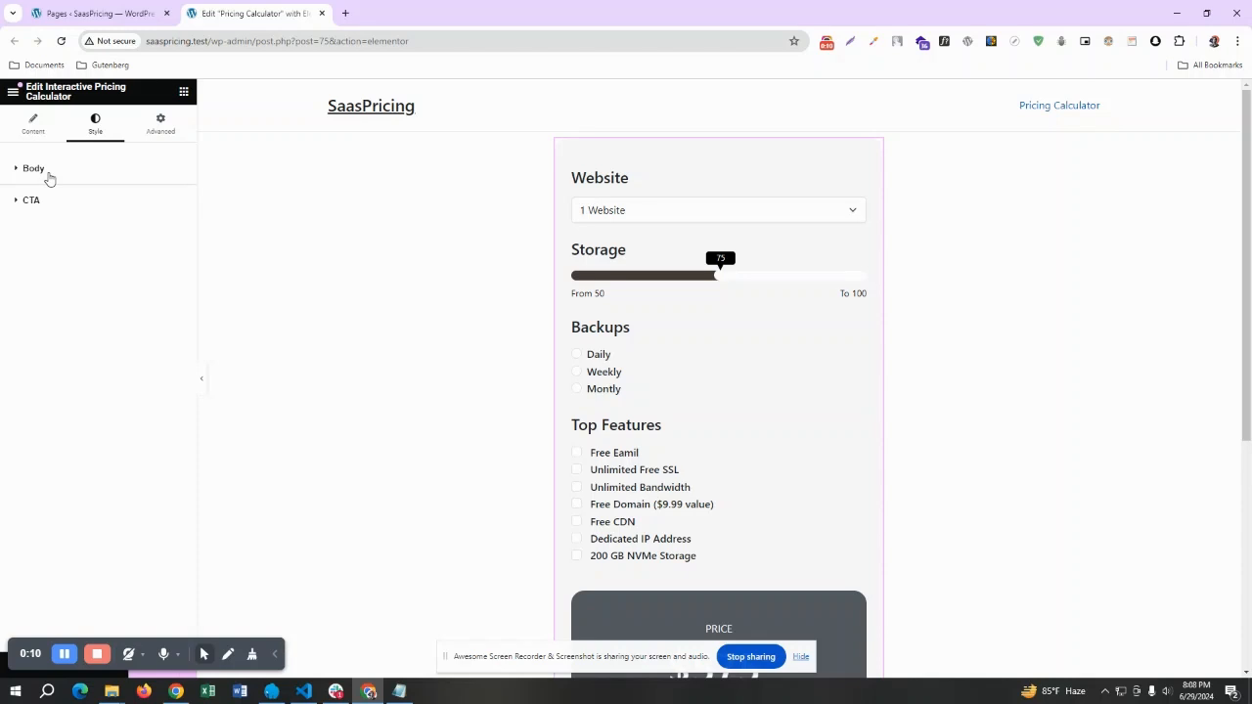
pyautogui.click(50, 175)
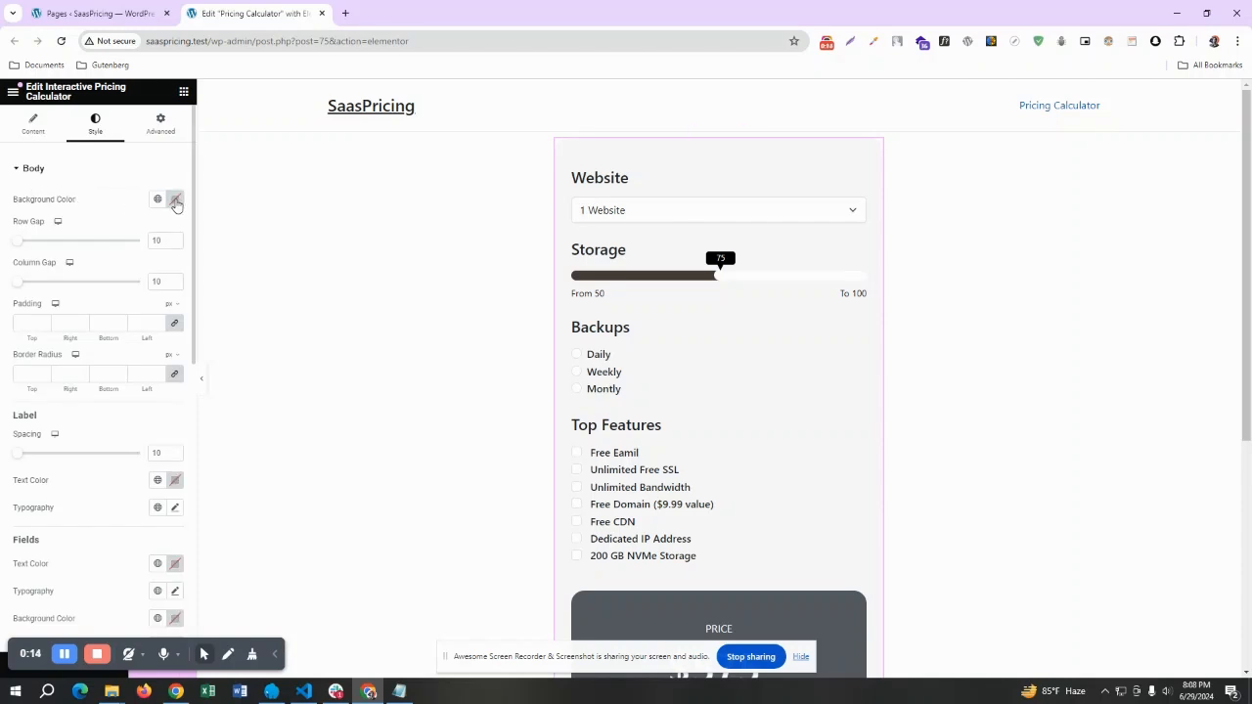
# Try a red background color on the calculator body and reset it to the default.
pyautogui.click(175, 201)
pyautogui.moveTo(184, 284); pyautogui.dragTo(220, 267)
pyautogui.scroll(-3, 673, 333)
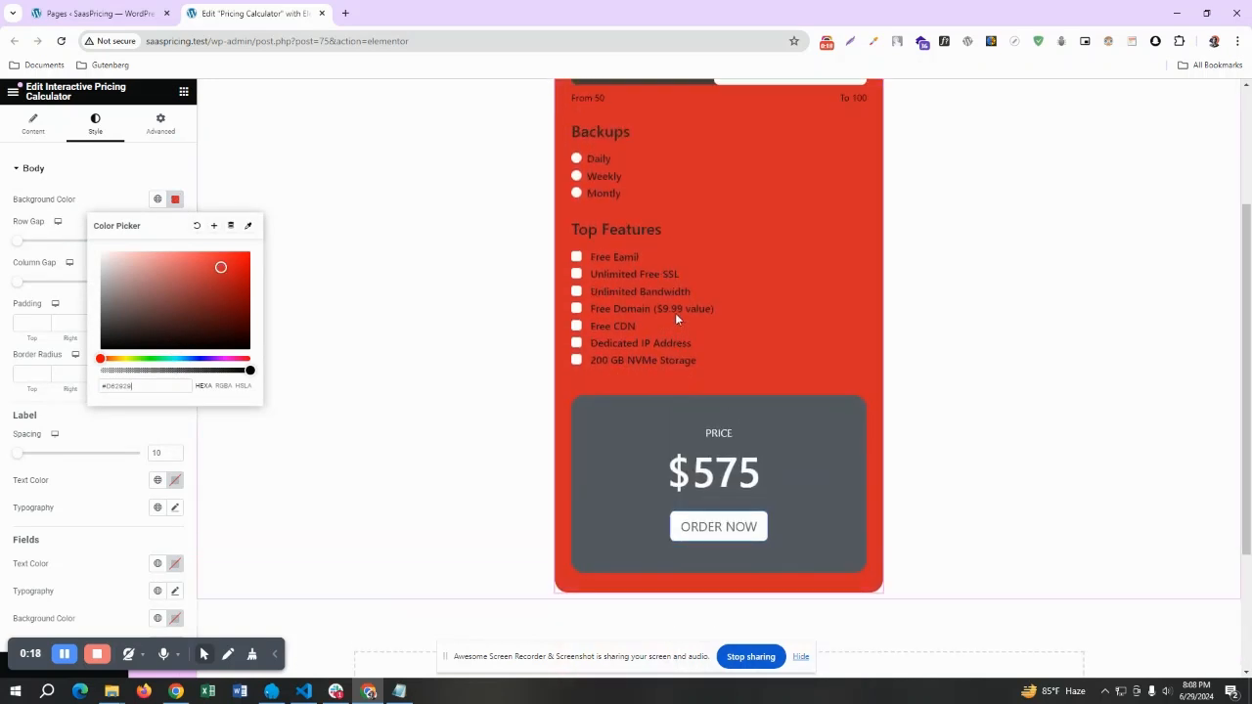
pyautogui.click(198, 235)
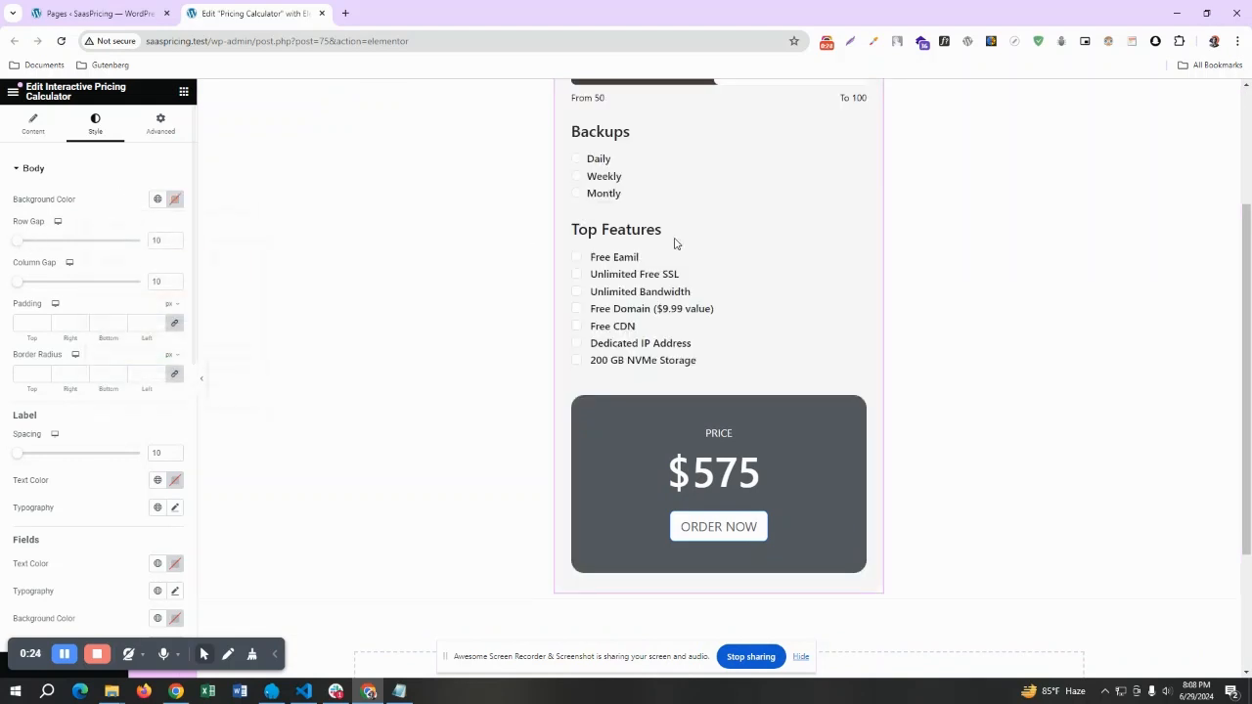
# Try a row gap of 27 between the calculator's fields and reduce it to 18.
pyautogui.moveTo(18, 244); pyautogui.dragTo(26, 245)
pyautogui.scroll(-1, 570, 233)
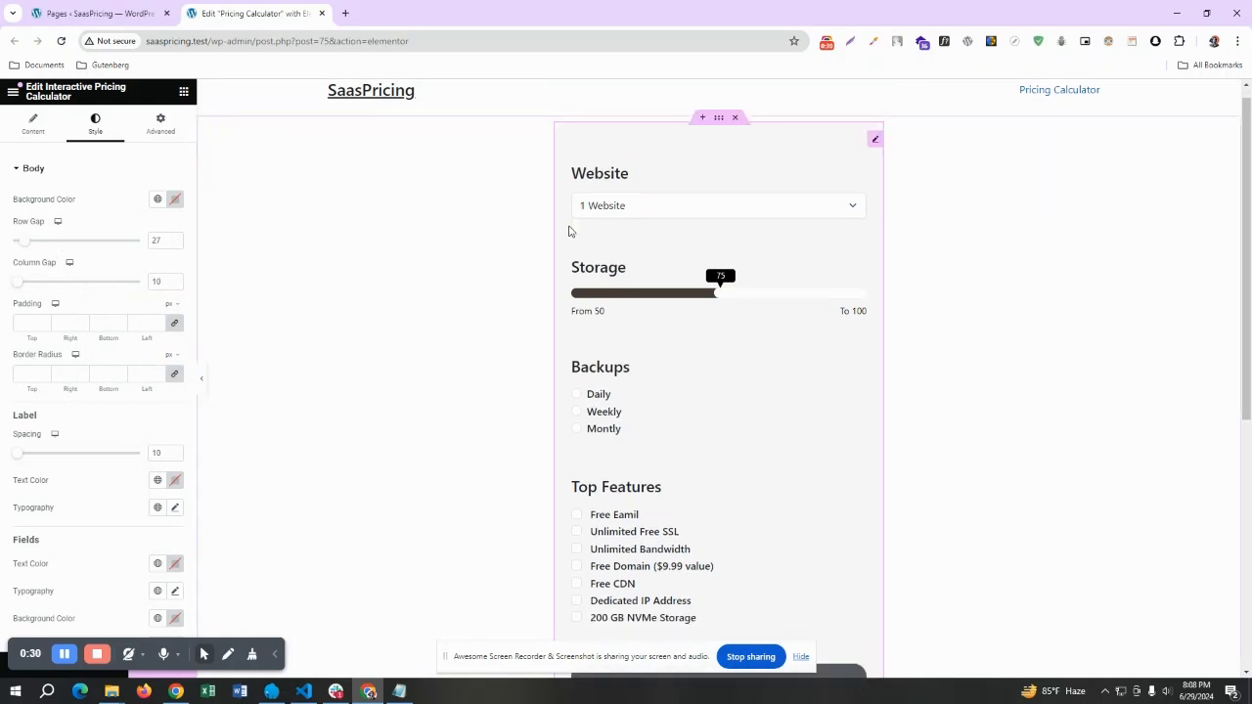
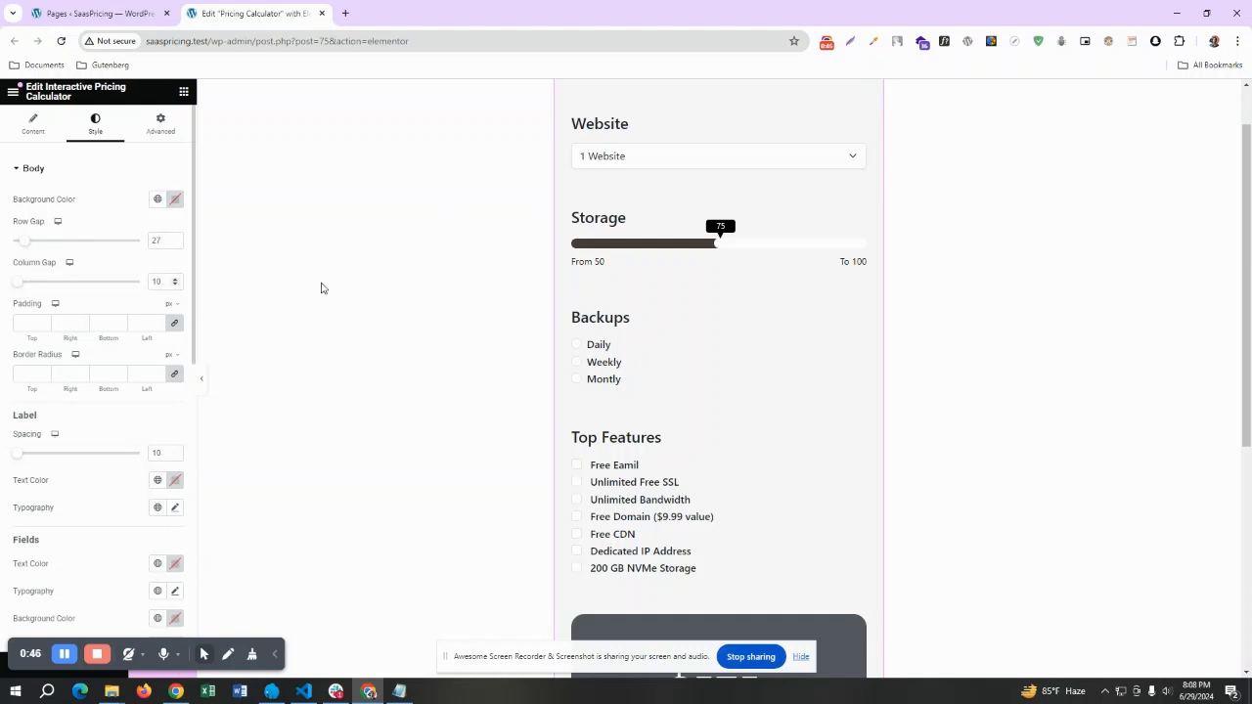
pyautogui.scroll(2, 319, 284)
pyautogui.moveTo(29, 247); pyautogui.dragTo(21, 245)
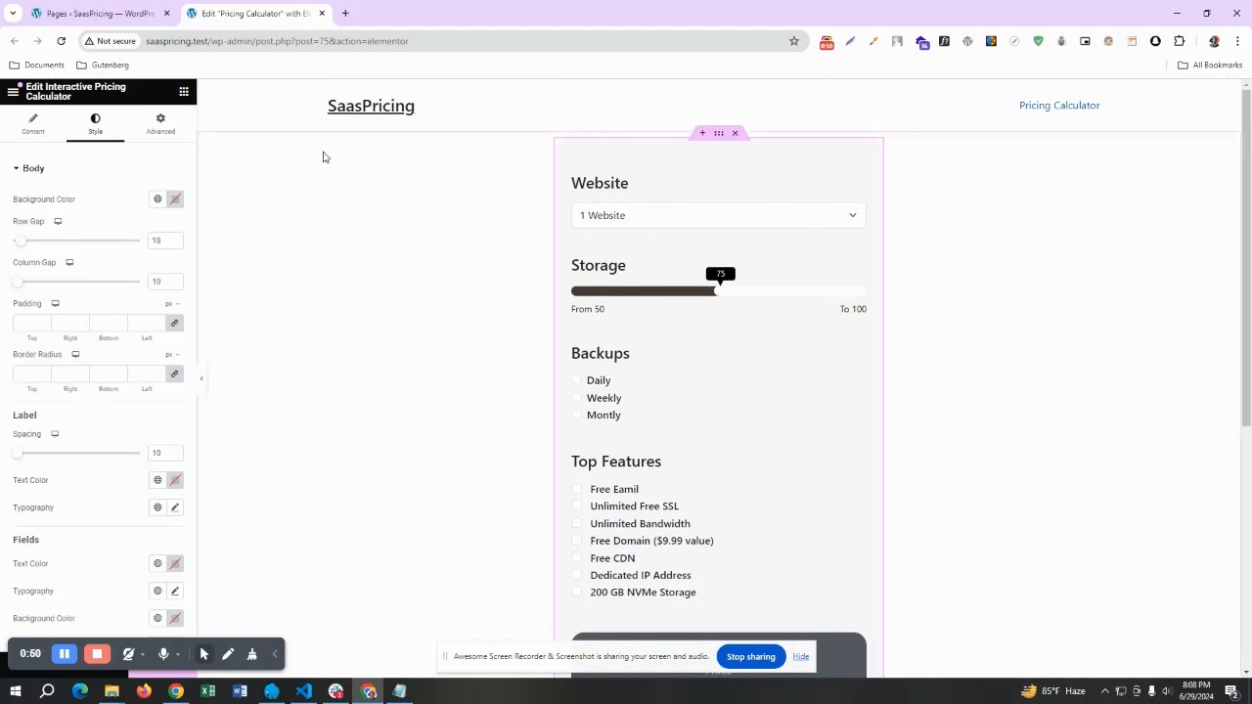
# Set the column option to 2 for both the Website and Storage form fields.
pyautogui.click(32, 125)
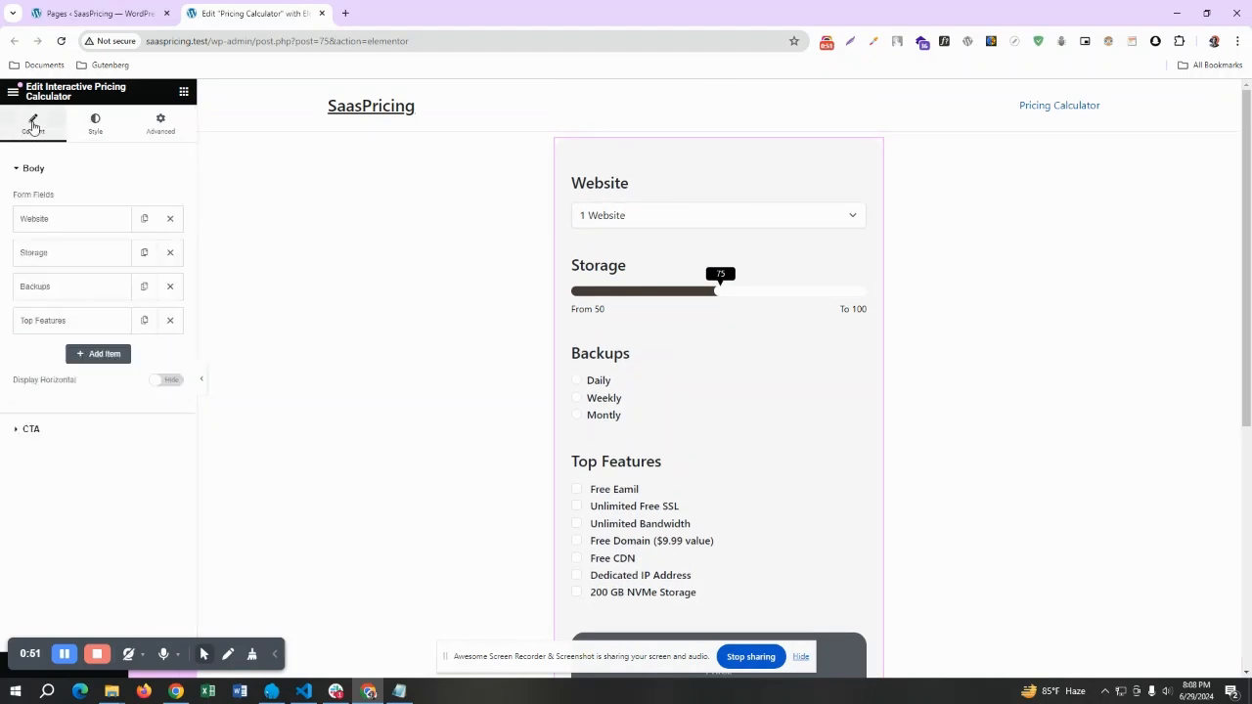
pyautogui.click(61, 221)
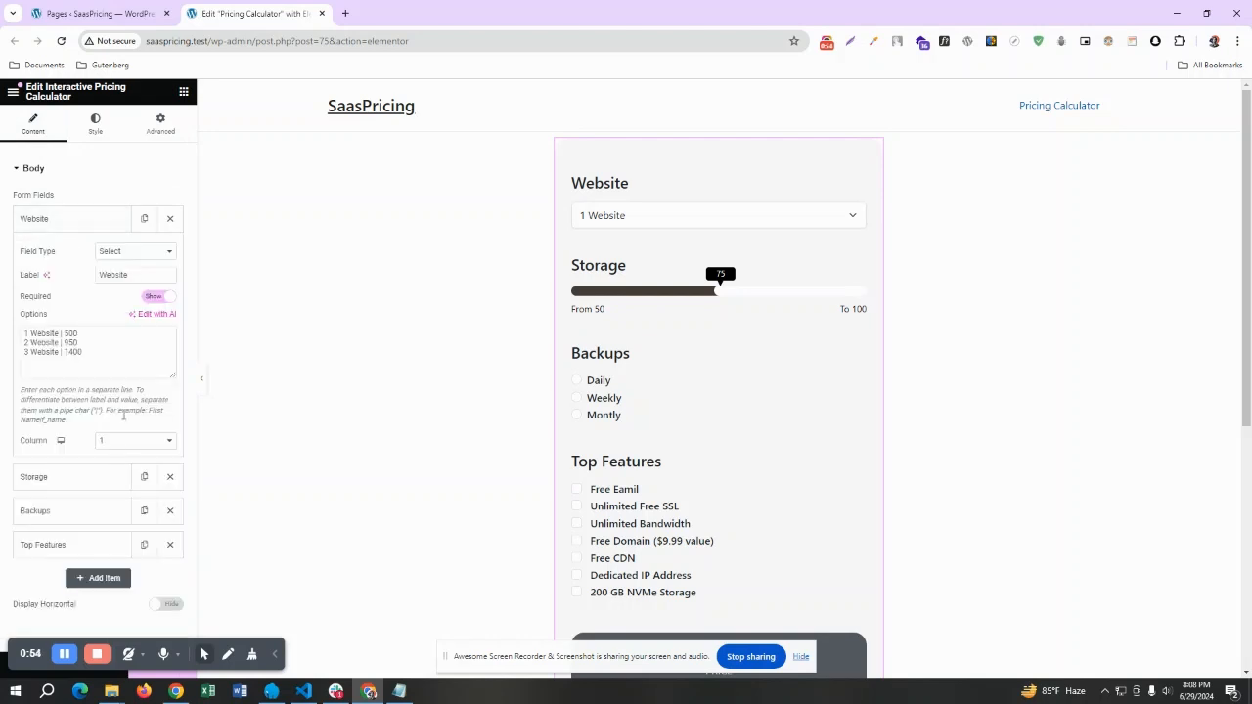
pyautogui.click(117, 442)
pyautogui.click(114, 479)
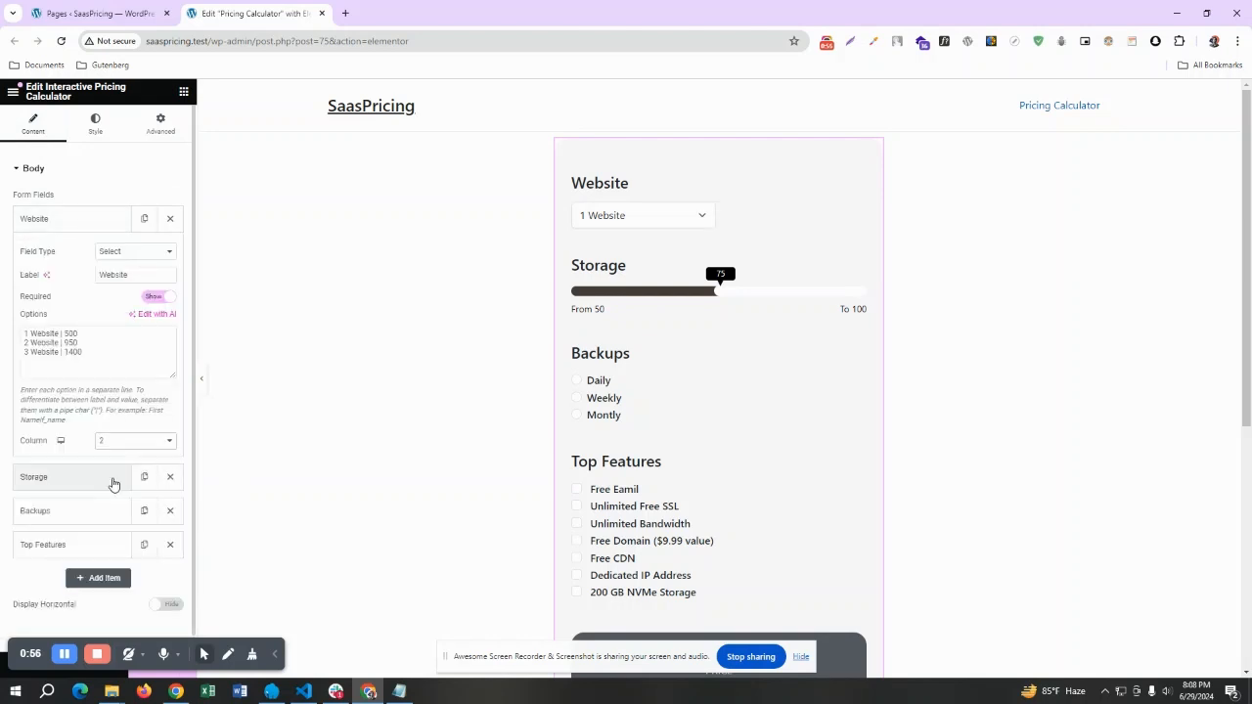
pyautogui.click(56, 222)
pyautogui.click(66, 255)
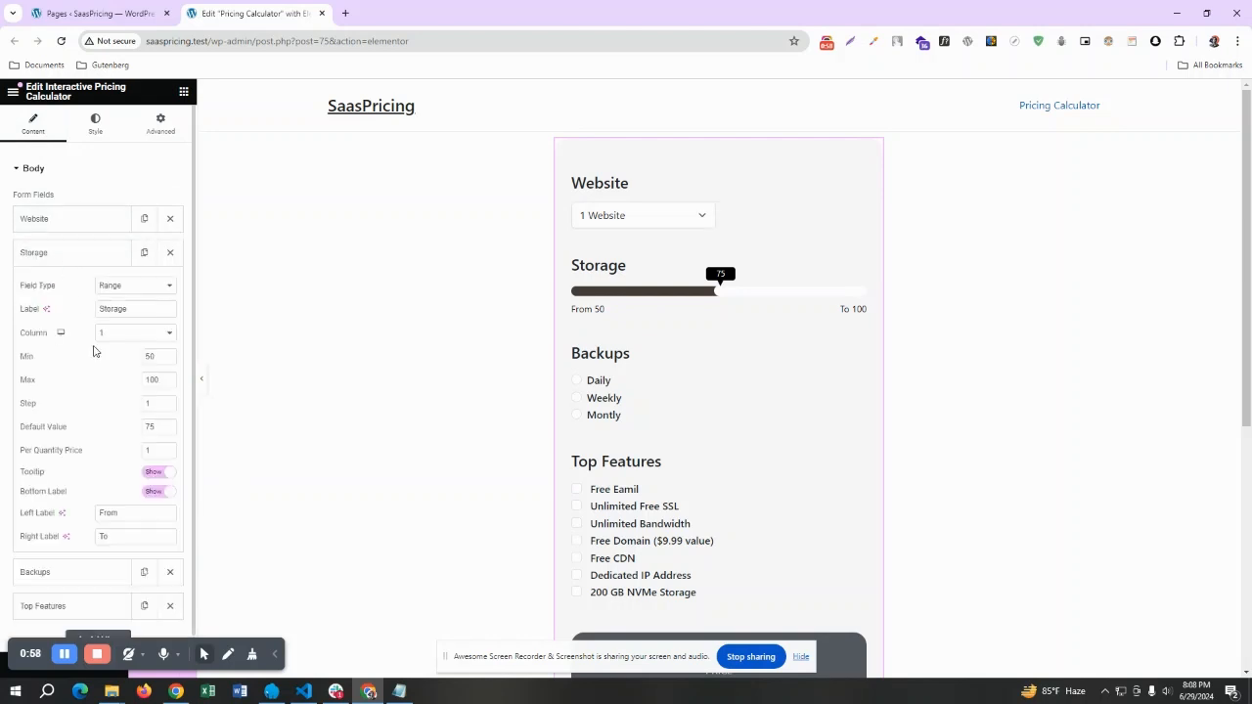
pyautogui.click(115, 336)
pyautogui.click(112, 368)
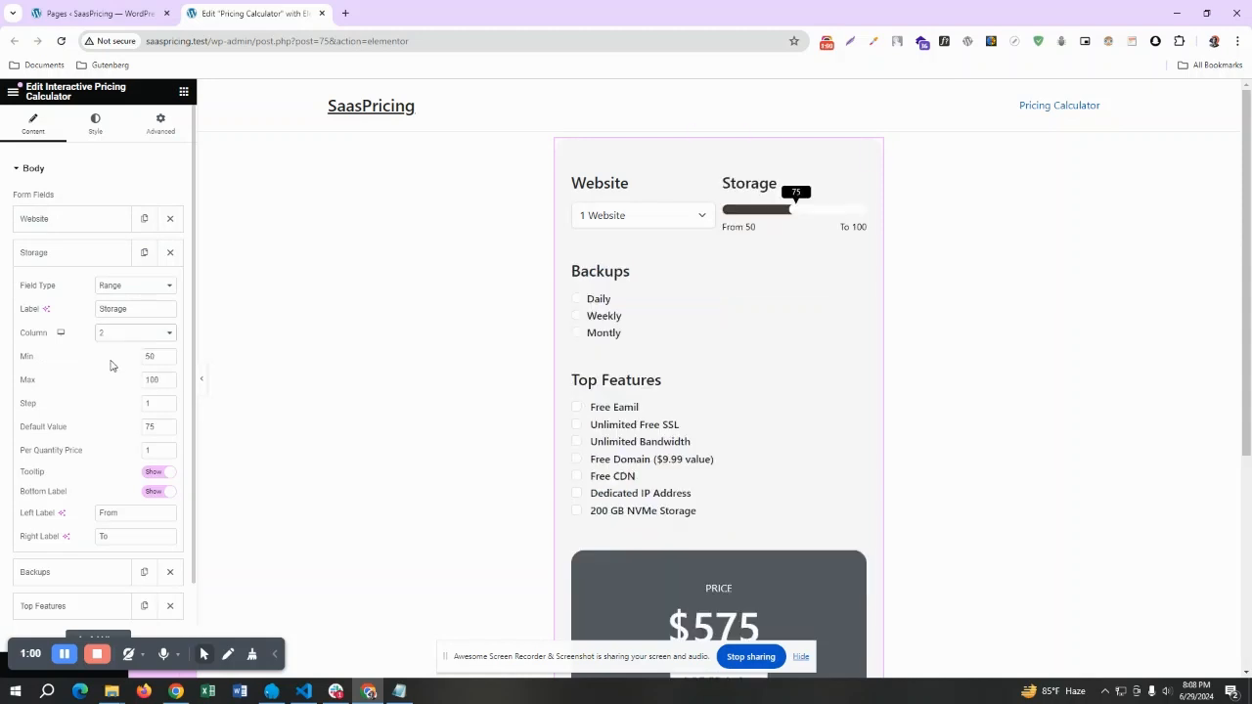
# Set the body's column gap to 42, and try a linked padding of 0 before clearing it.
pyautogui.click(99, 136)
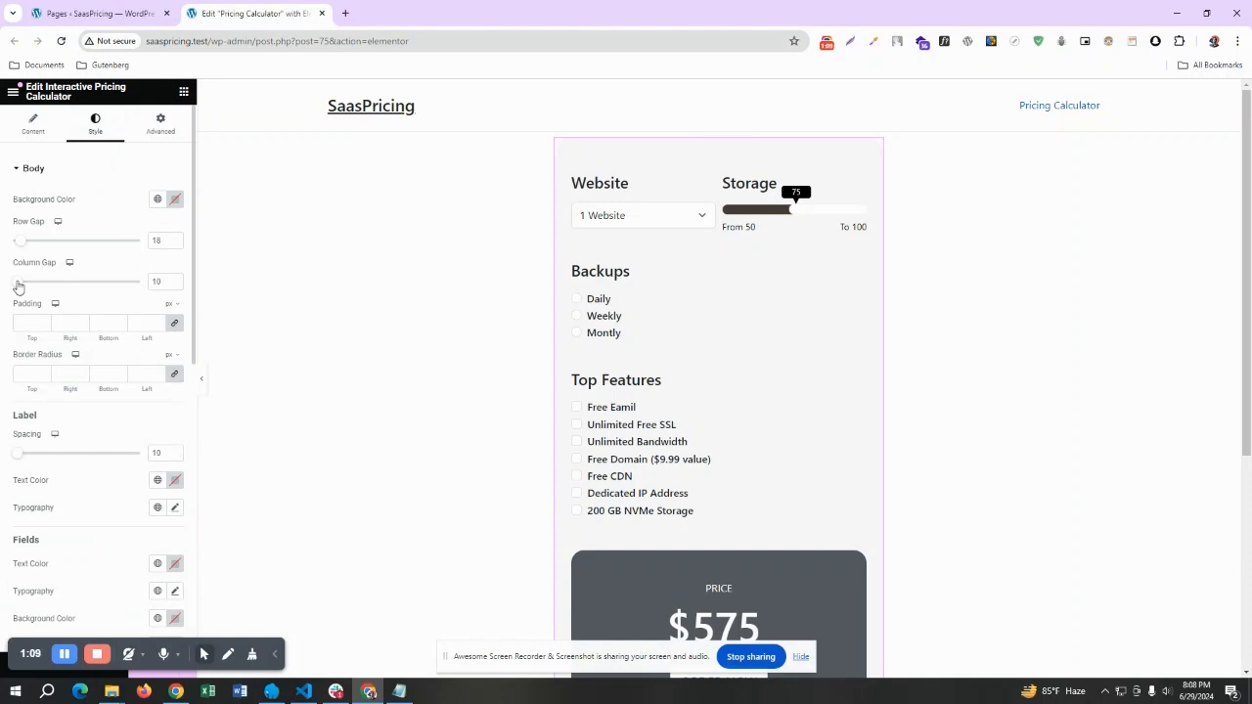
pyautogui.moveTo(17, 285); pyautogui.dragTo(31, 289)
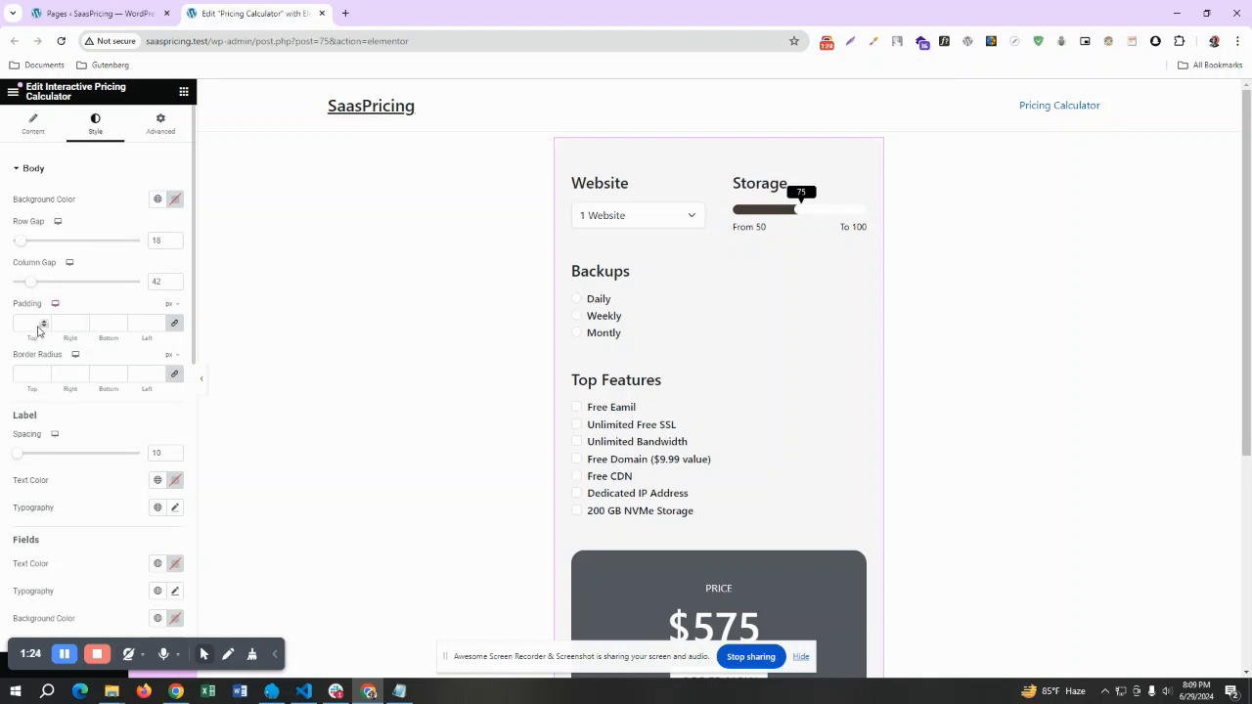
pyautogui.click(175, 326)
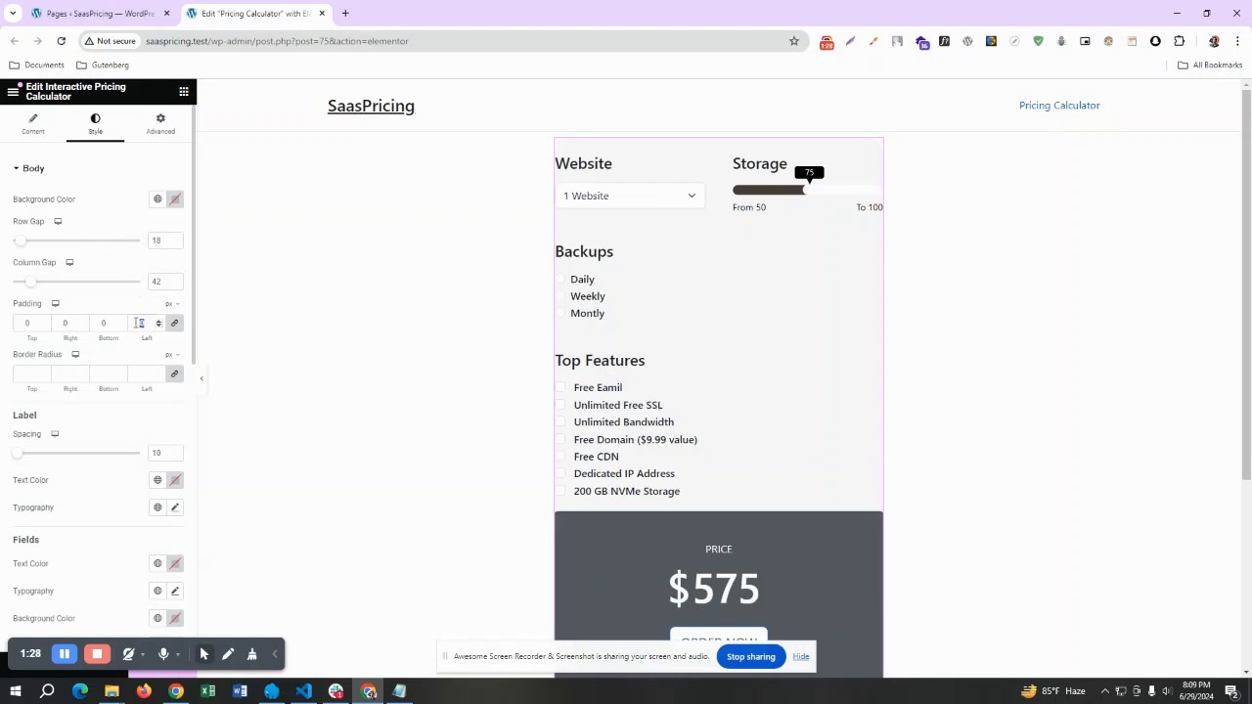
pyautogui.press('BackSpace')
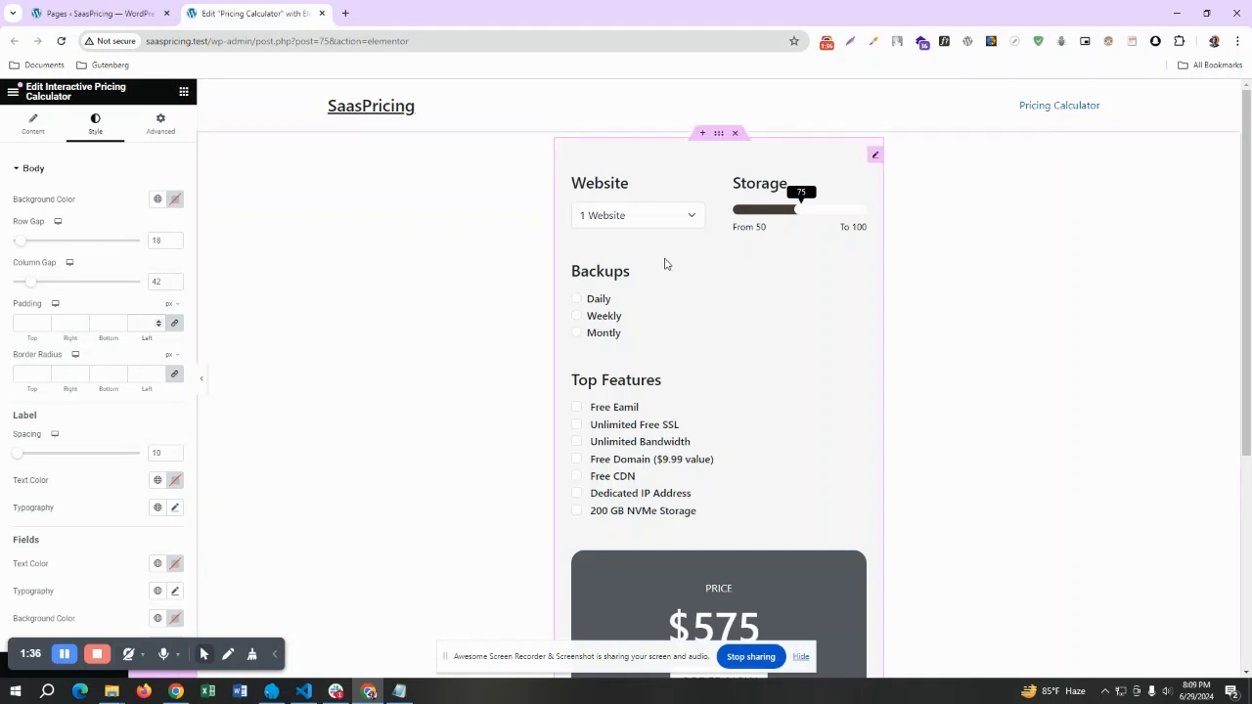
# Try a red body background with a border radius of 0, and clear both settings.
pyautogui.click(175, 201)
pyautogui.click(221, 263)
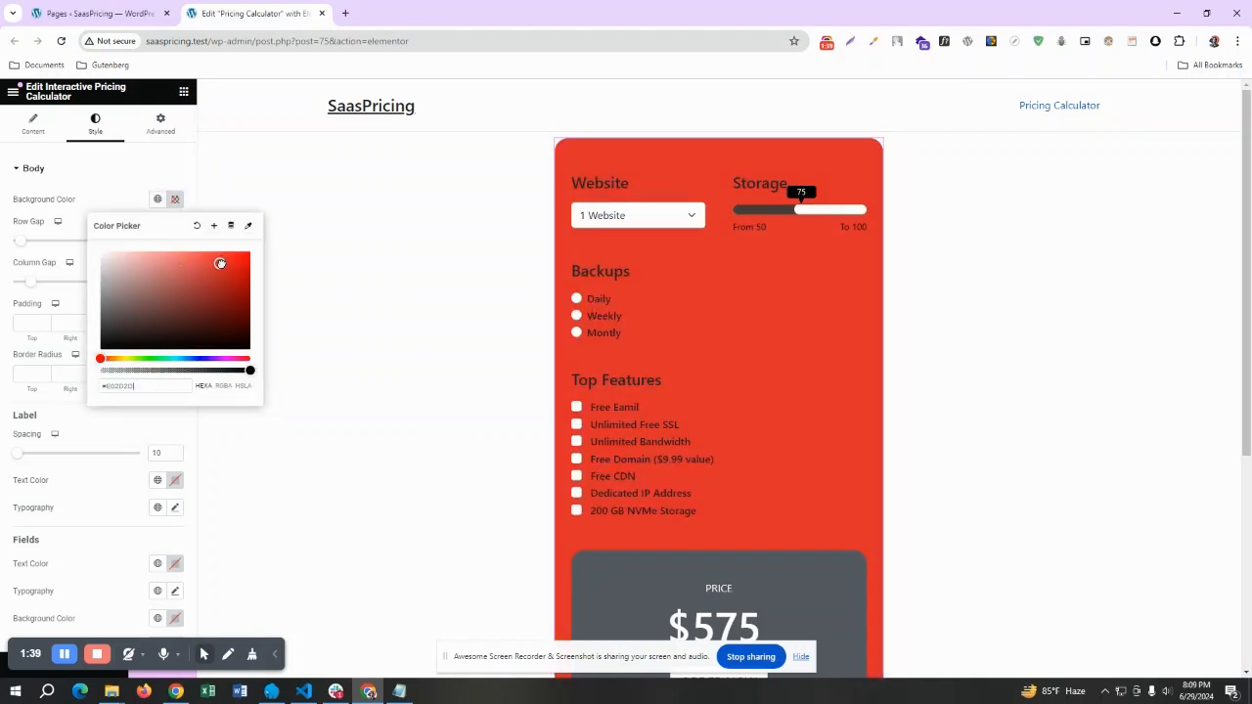
pyautogui.click(97, 205)
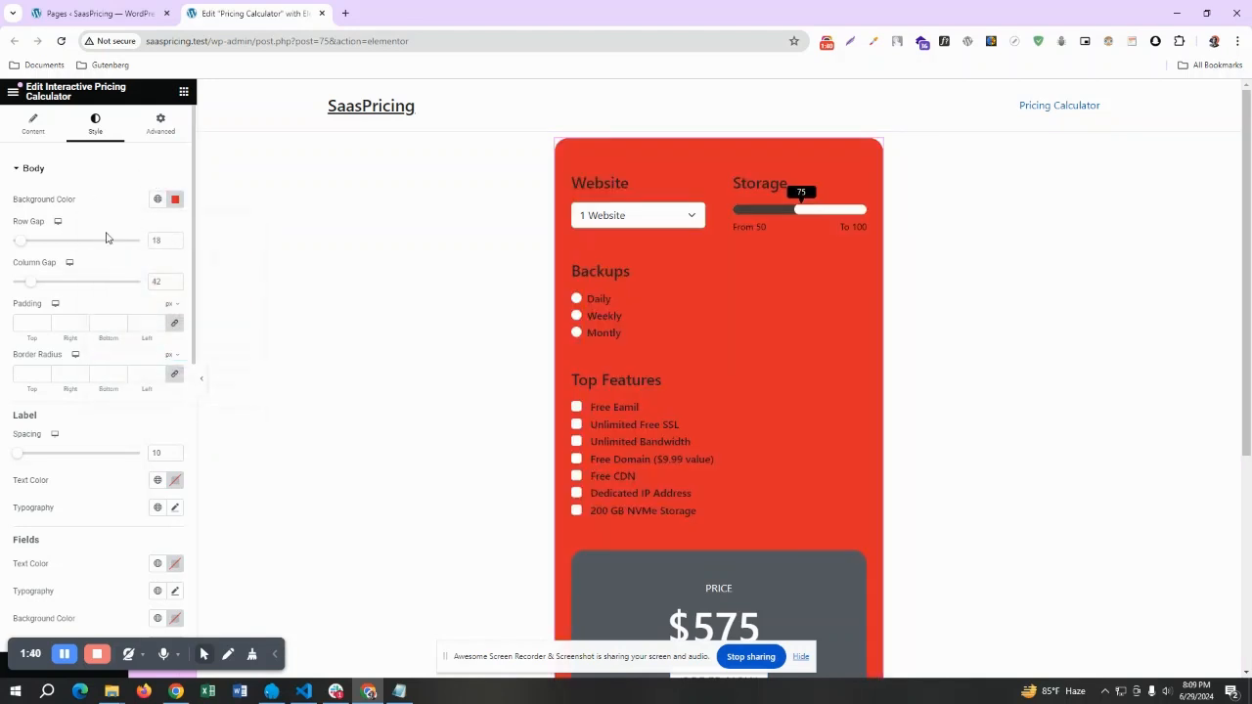
pyautogui.click(175, 379)
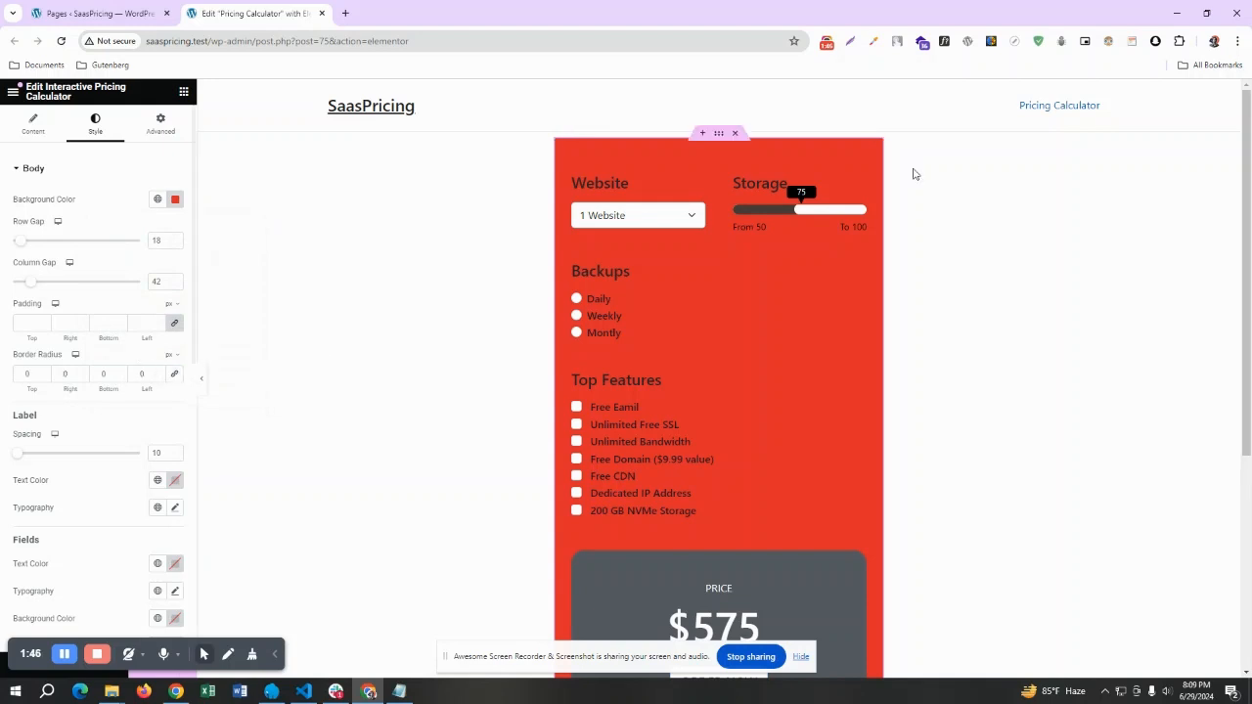
pyautogui.click(174, 378)
pyautogui.click(145, 374)
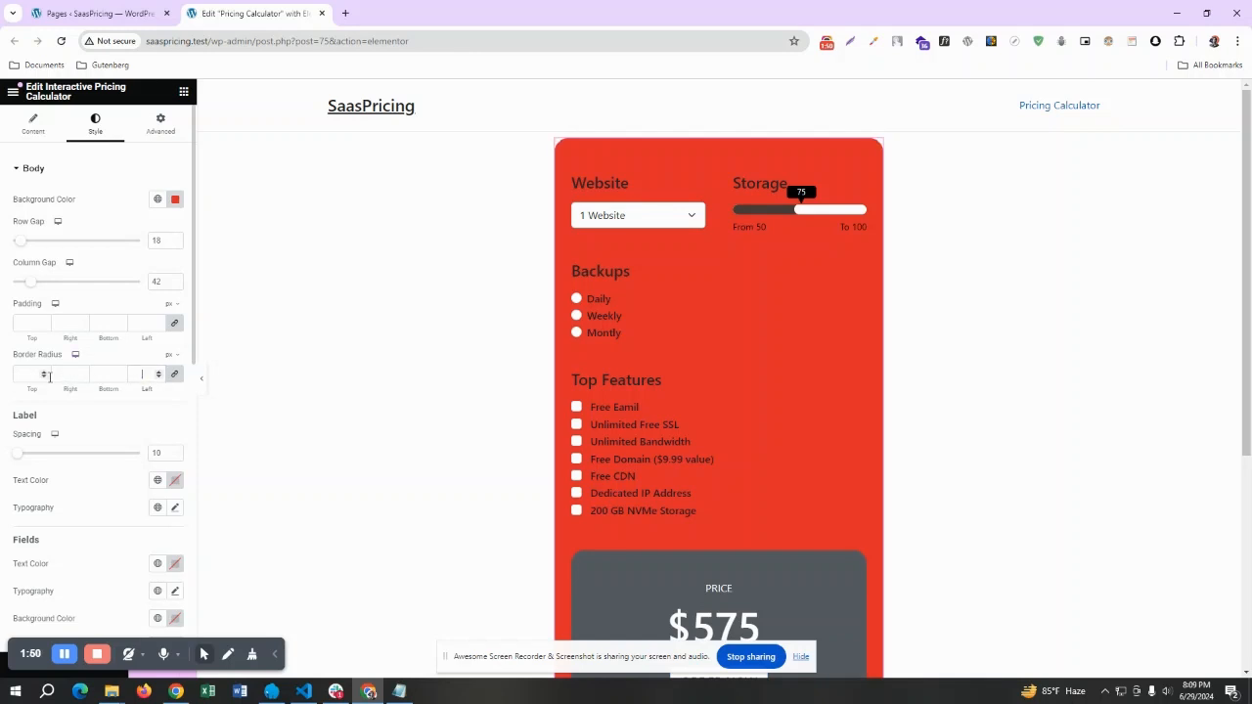
pyautogui.click(175, 198)
pyautogui.click(196, 228)
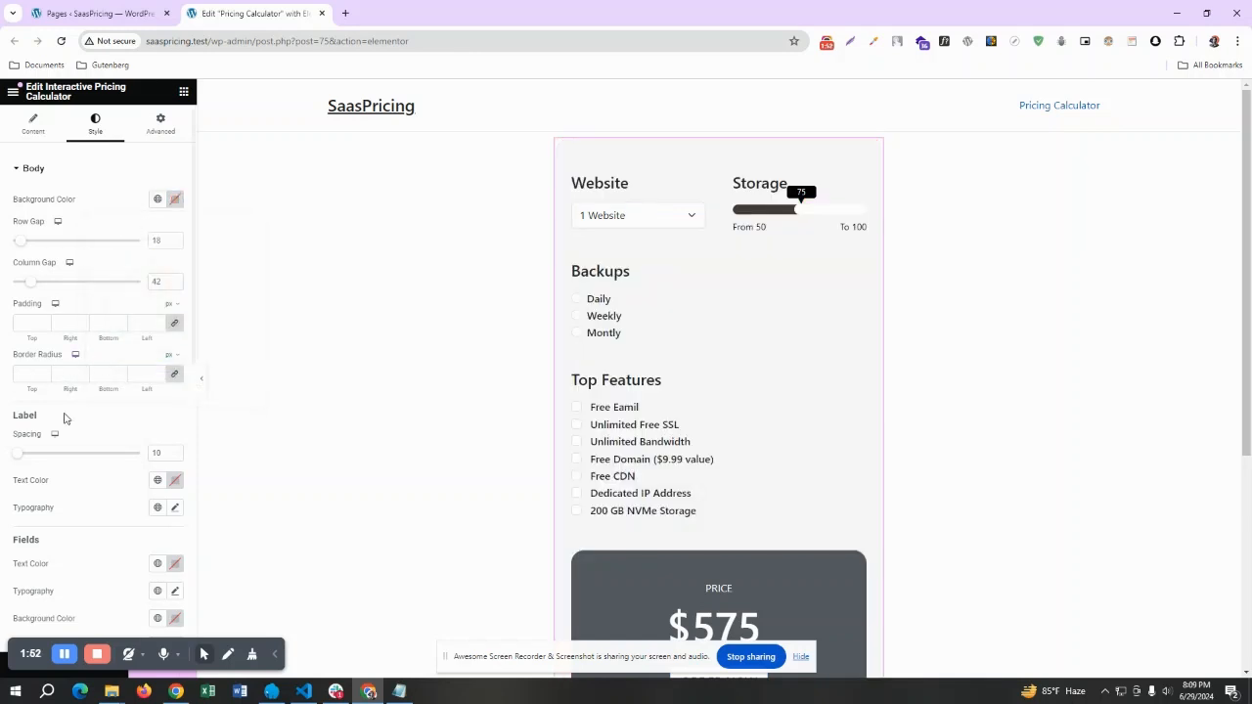
# Set the spacing of the calculator's labels to 24.
pyautogui.scroll(-1, 79, 405)
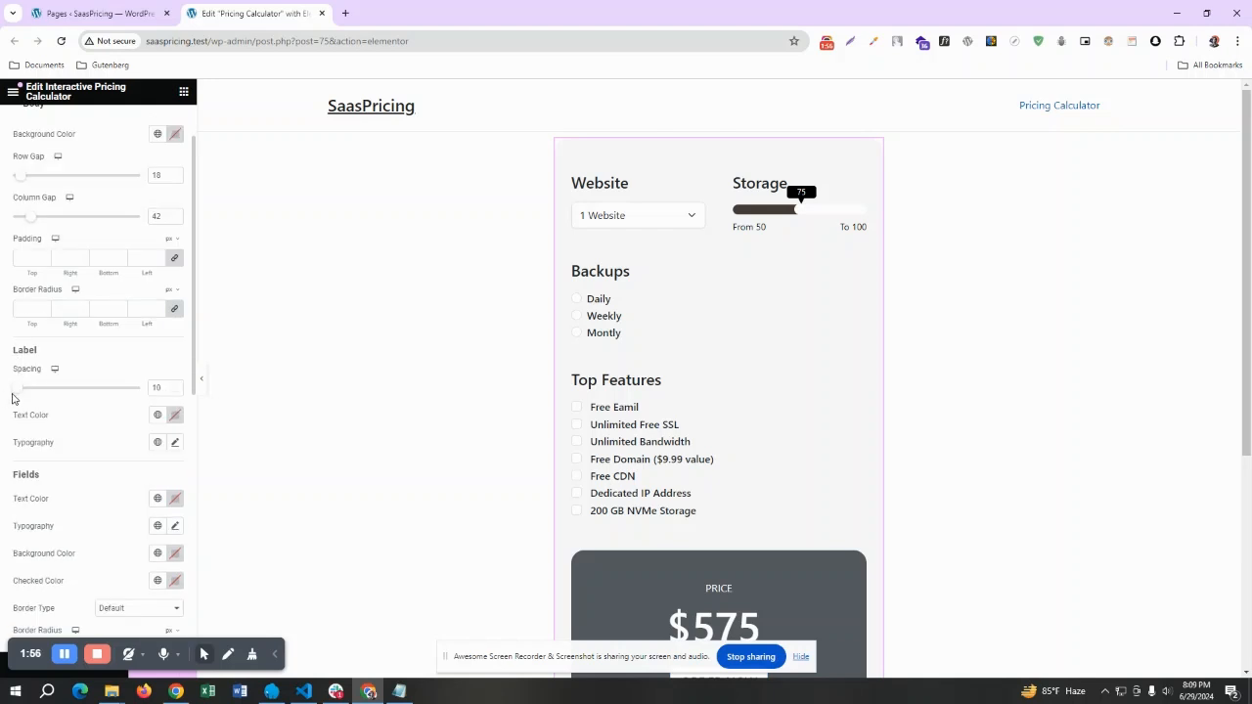
pyautogui.moveTo(21, 393); pyautogui.dragTo(25, 392)
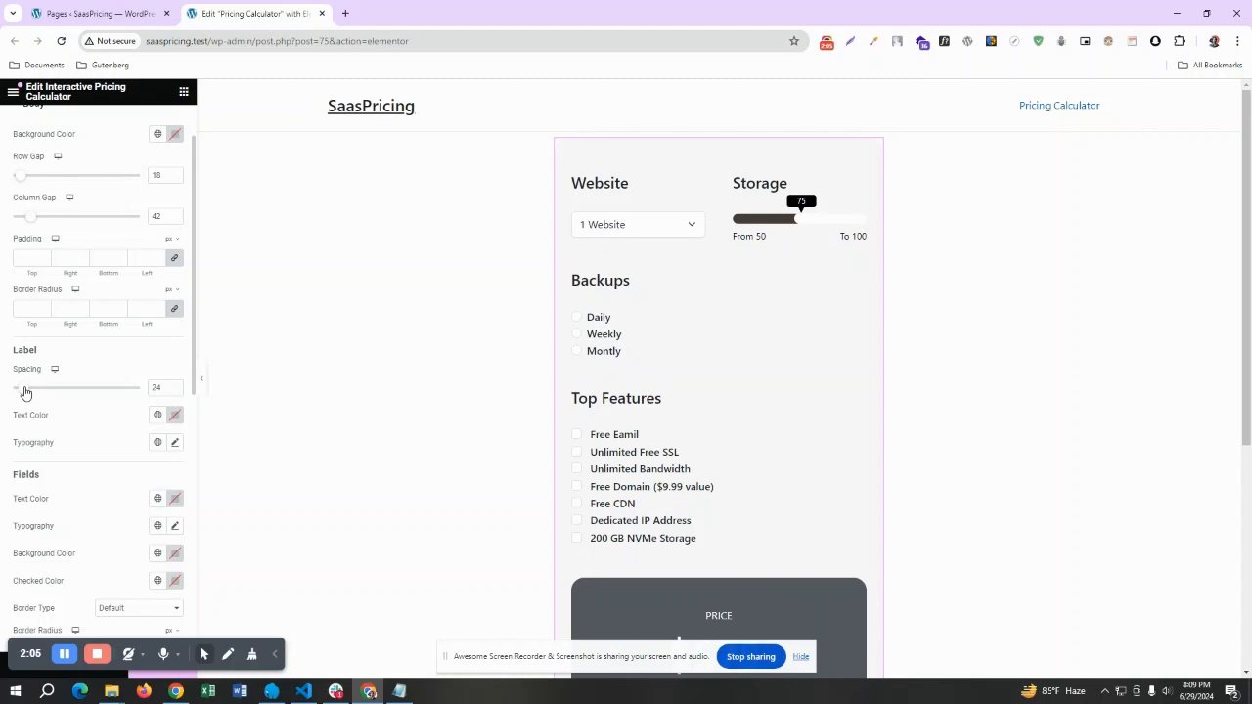
# Try a red text color and a 12 px font size on the labels, and reset both to the default.
pyautogui.click(173, 415)
pyautogui.moveTo(204, 478); pyautogui.dragTo(221, 475)
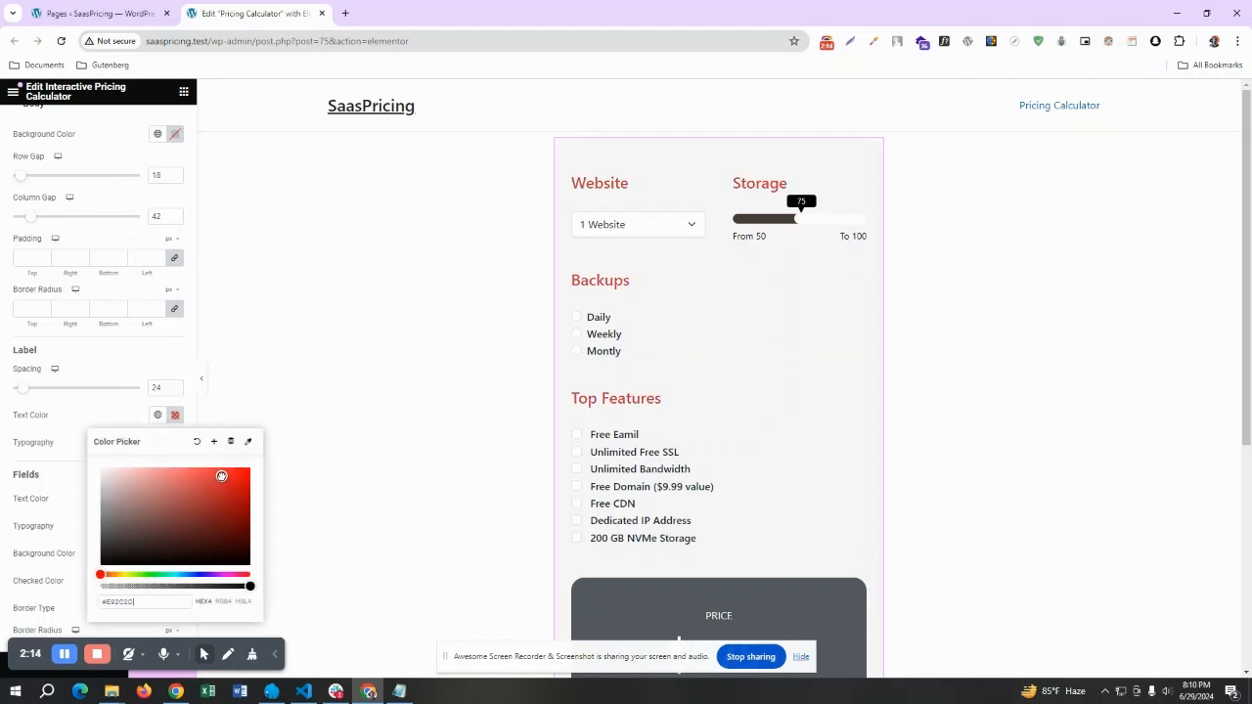
pyautogui.click(175, 445)
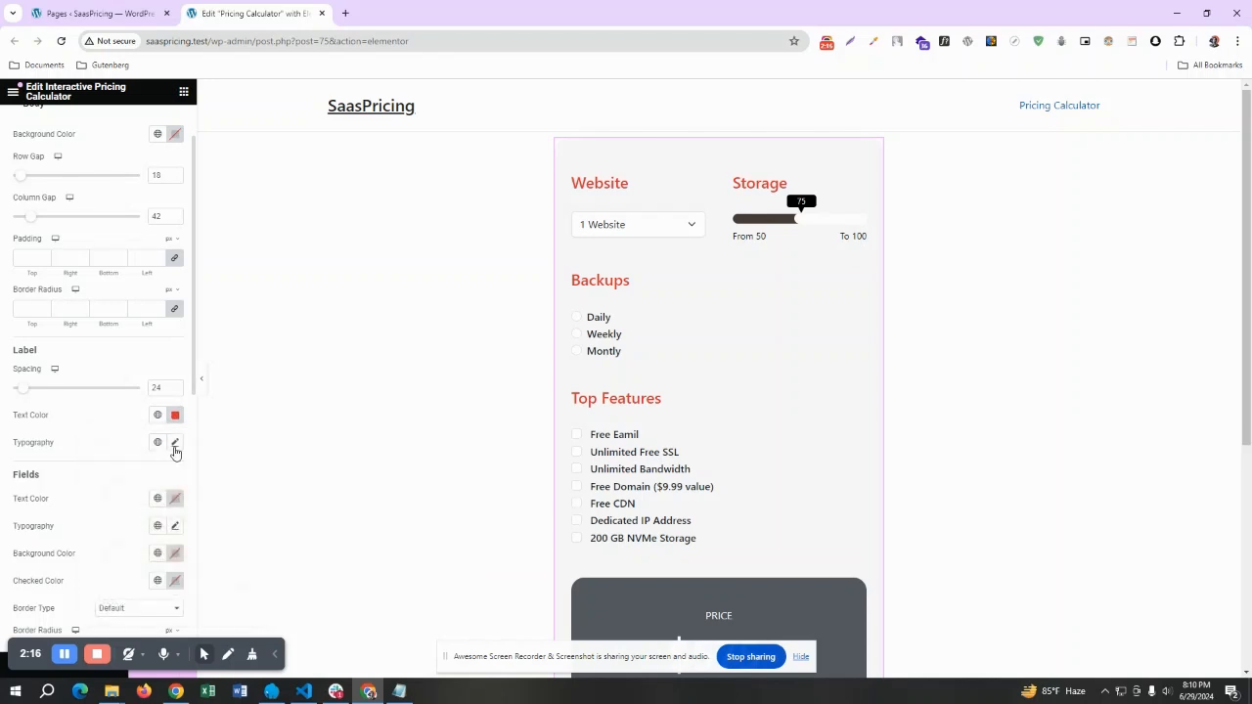
pyautogui.click(175, 445)
pyautogui.scroll(-2, 98, 411)
pyautogui.moveTo(27, 421); pyautogui.dragTo(50, 419)
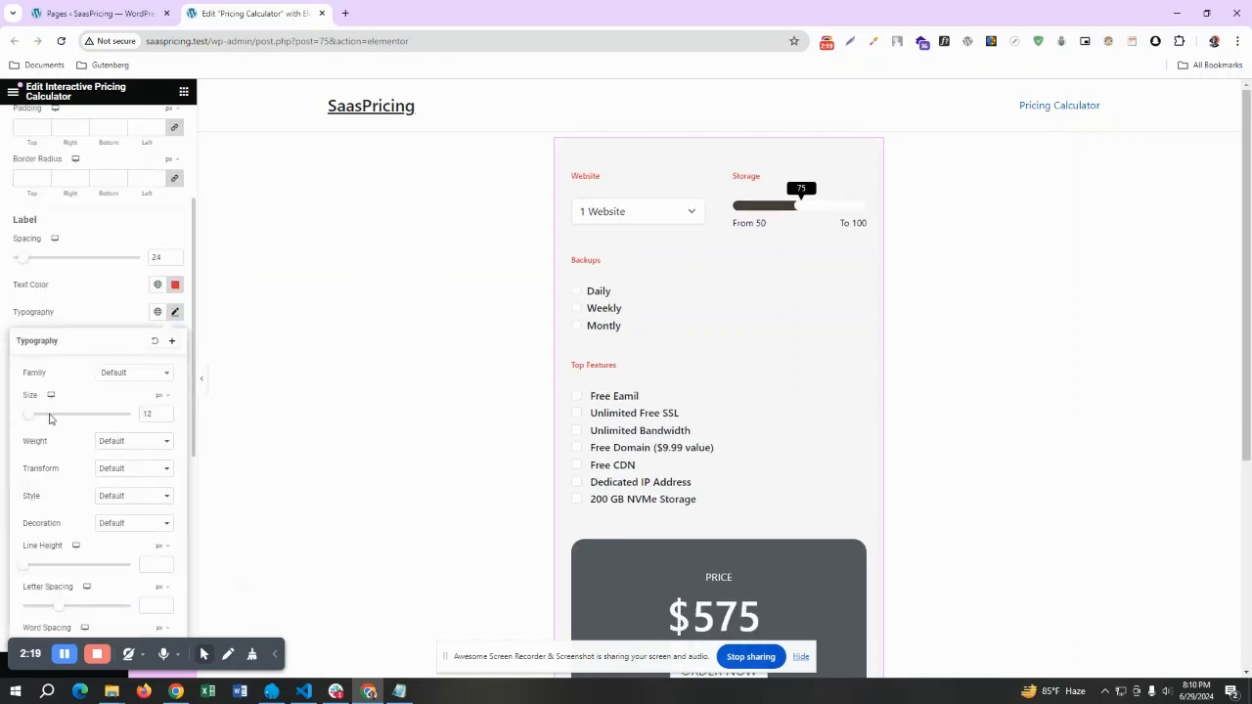
pyautogui.click(155, 344)
pyautogui.click(176, 284)
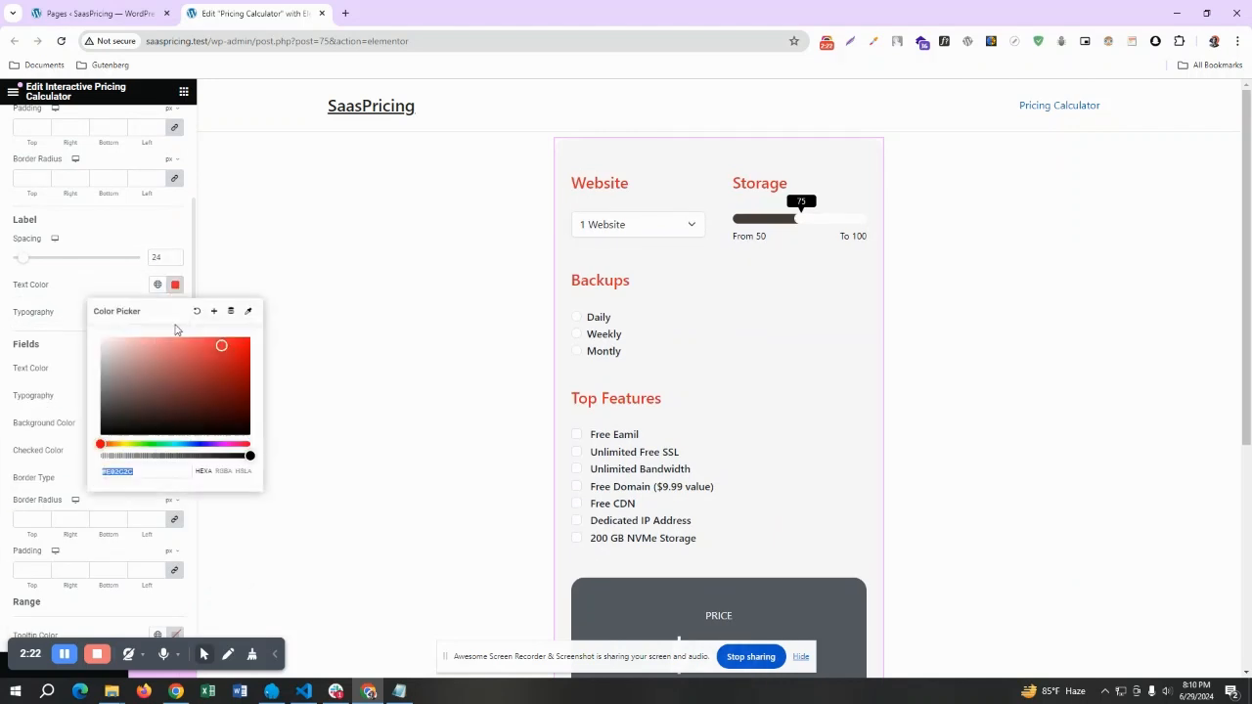
pyautogui.click(194, 313)
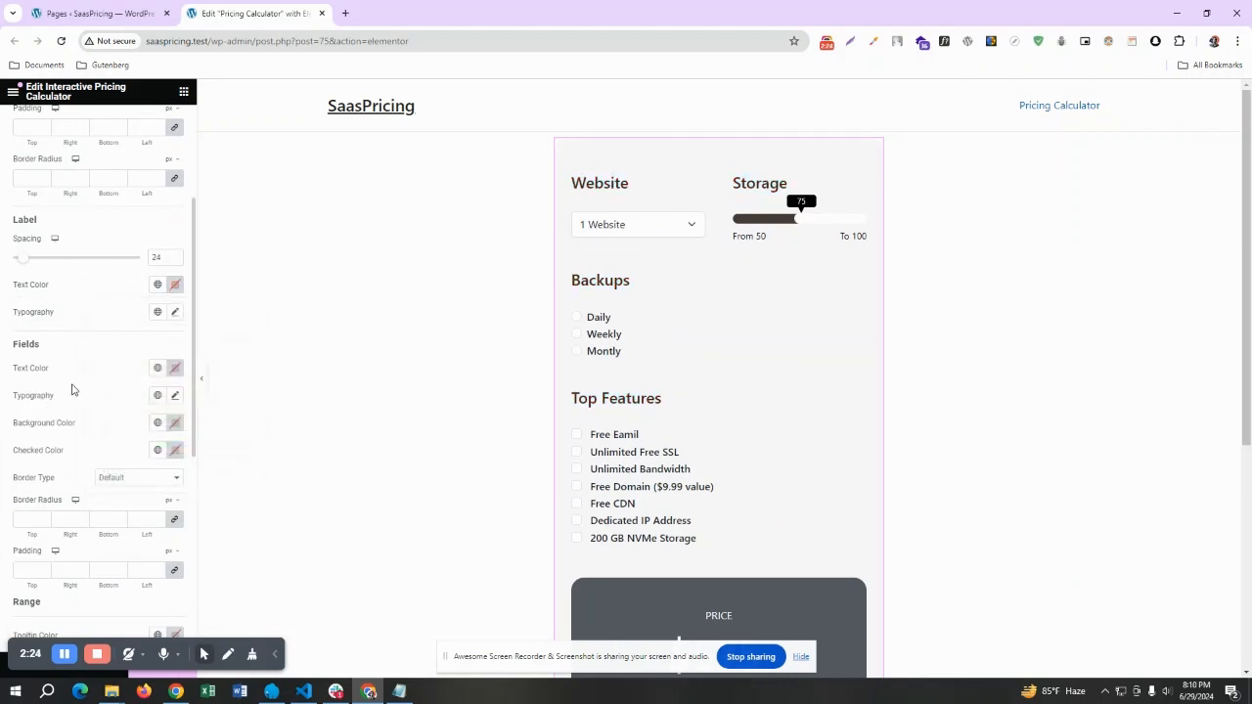
# Try a 17 px font size on the field text and reset its typography to the default.
pyautogui.scroll(-1, 71, 393)
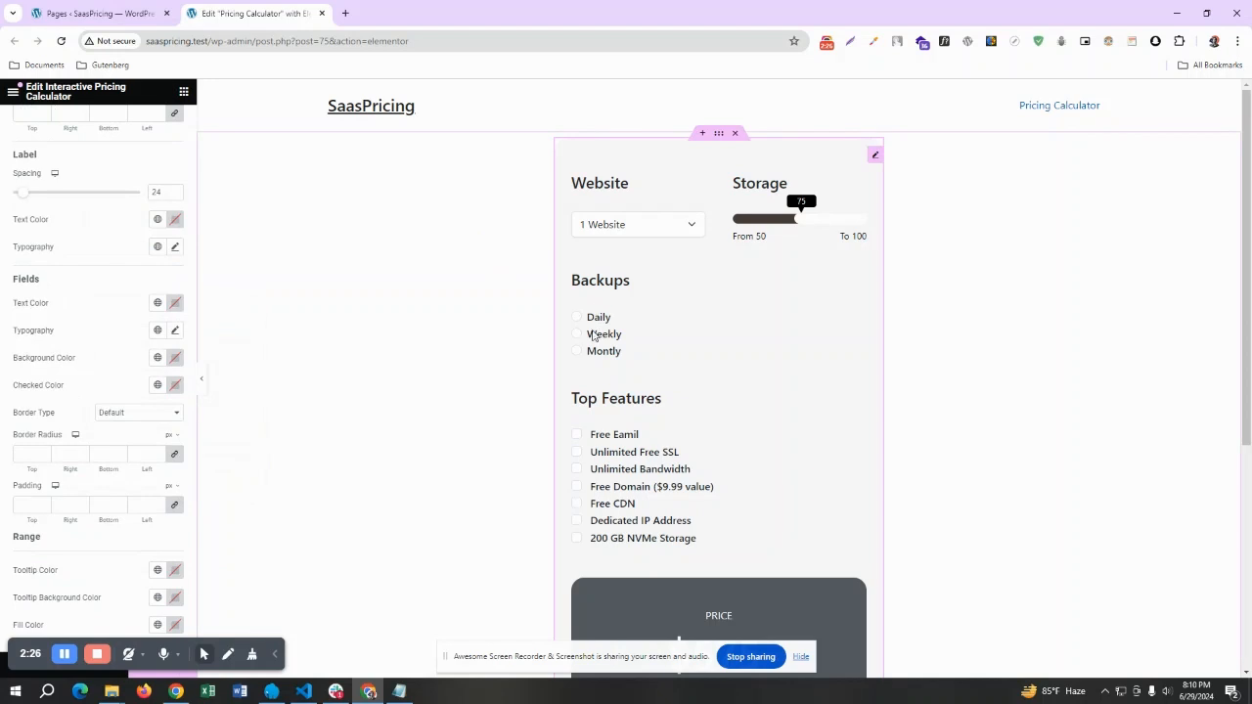
pyautogui.click(175, 333)
pyautogui.moveTo(23, 439); pyautogui.dragTo(30, 435)
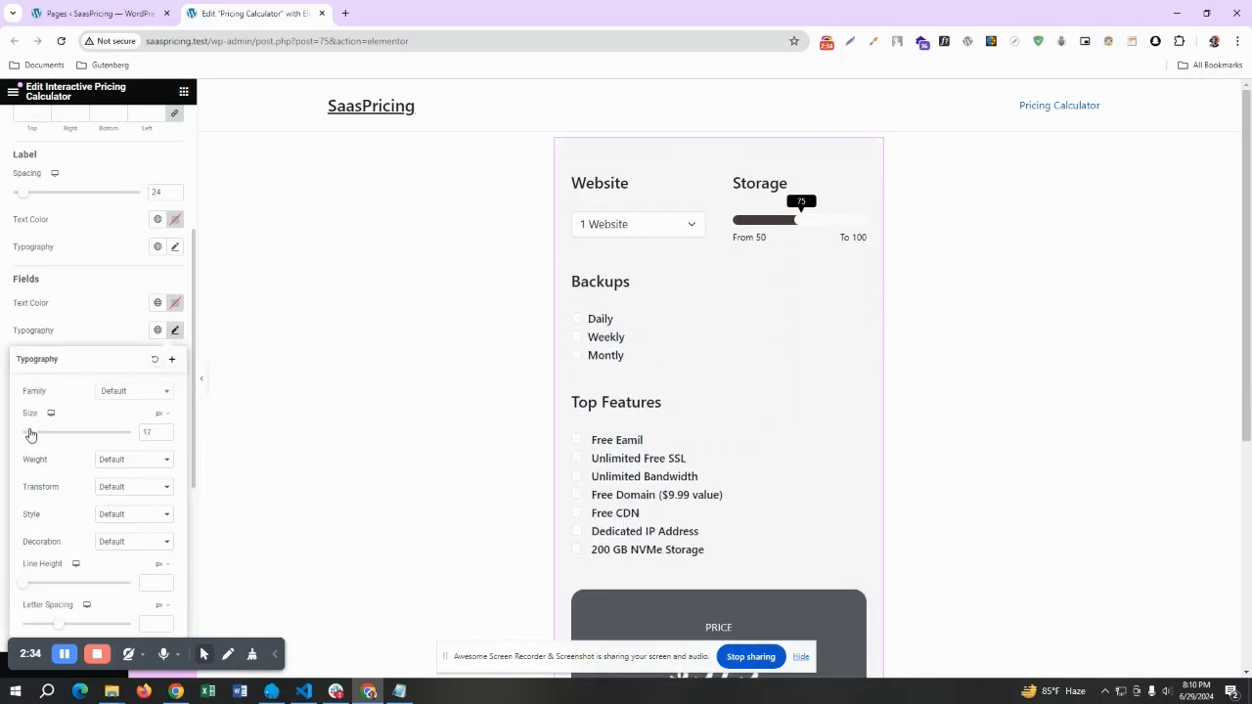
pyautogui.click(154, 360)
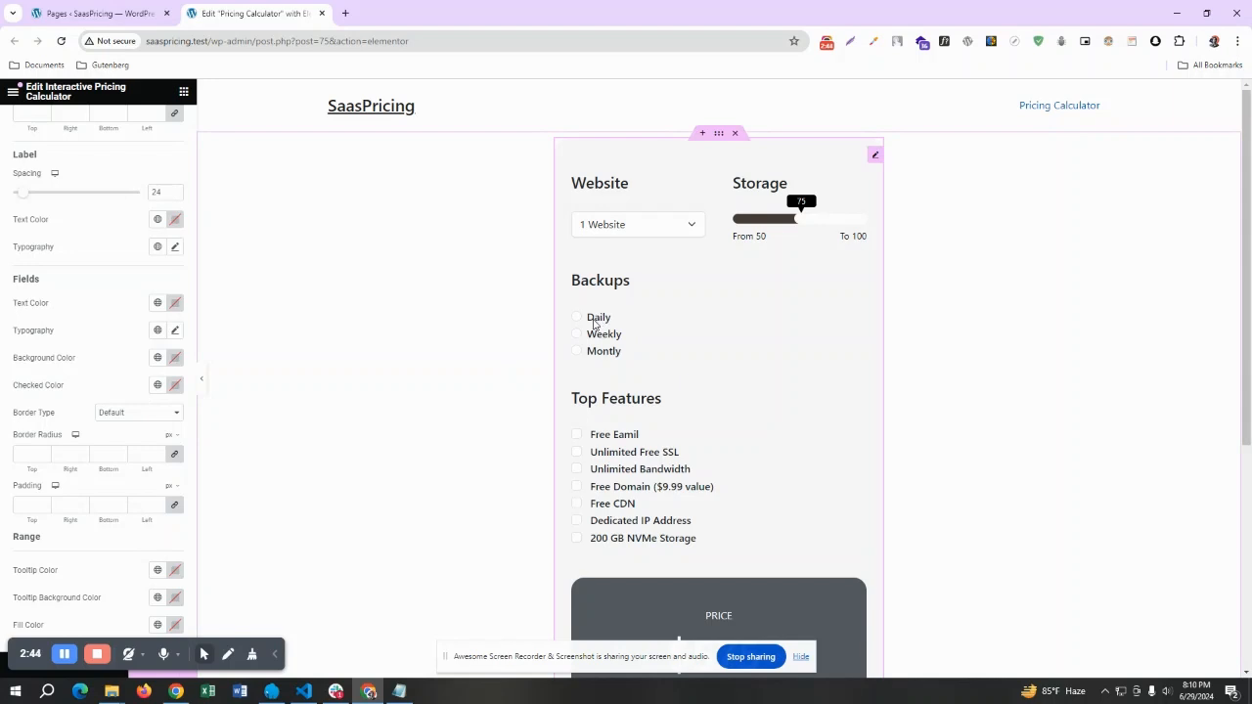
# Try a red checked color on the Backups and Top Features options and reset it to the default.
pyautogui.click(174, 388)
pyautogui.moveTo(160, 449); pyautogui.dragTo(237, 449)
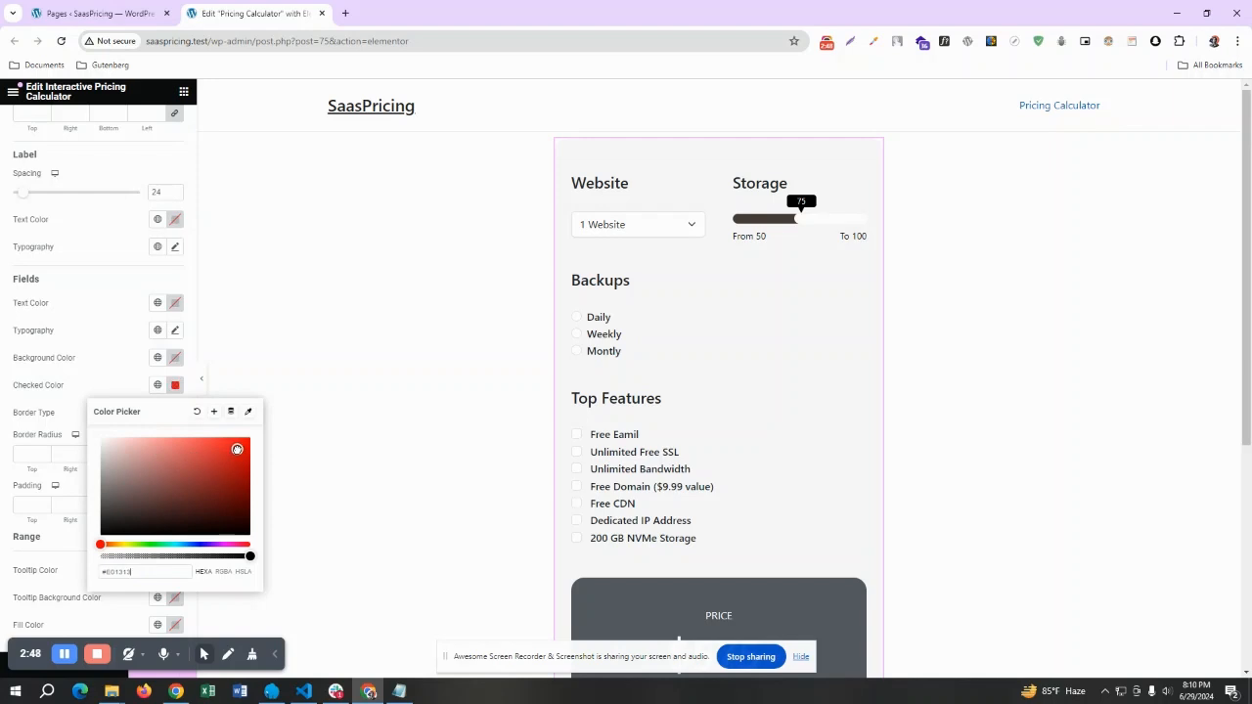
pyautogui.click(342, 411)
pyautogui.click(598, 322)
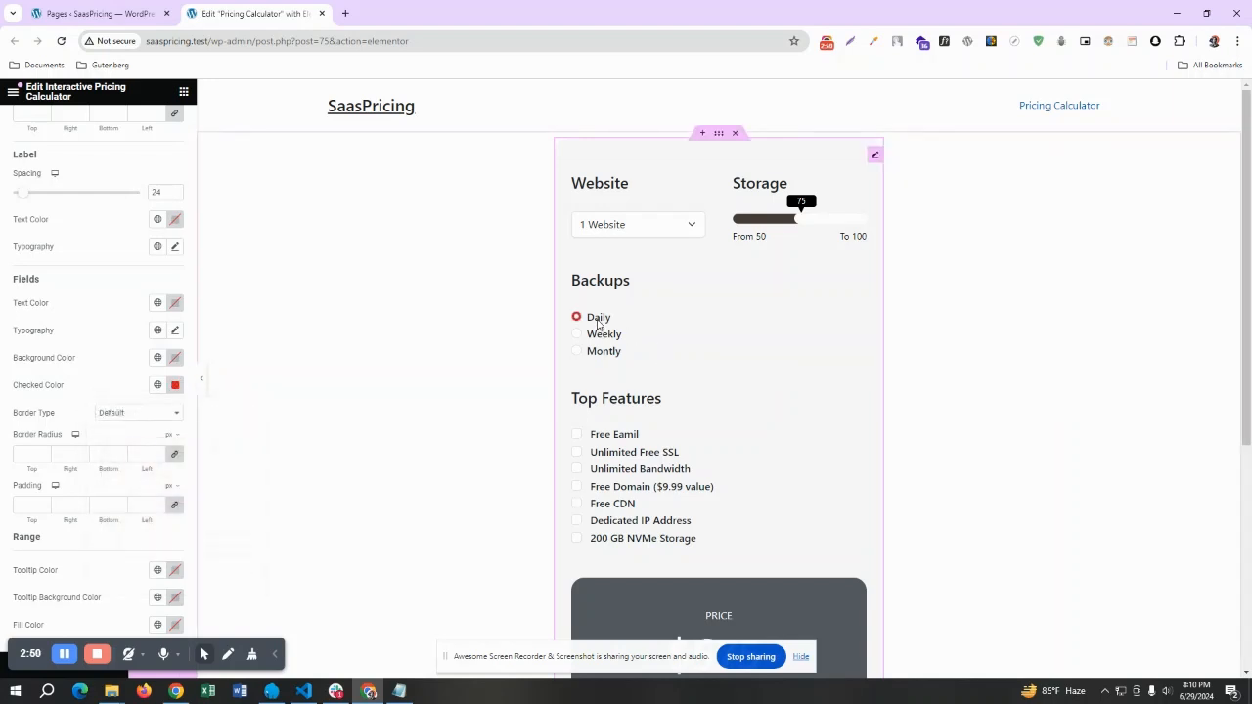
pyautogui.click(593, 334)
pyautogui.click(597, 353)
pyautogui.click(607, 436)
pyautogui.click(608, 452)
pyautogui.click(611, 470)
pyautogui.click(603, 451)
pyautogui.click(606, 436)
pyautogui.click(607, 469)
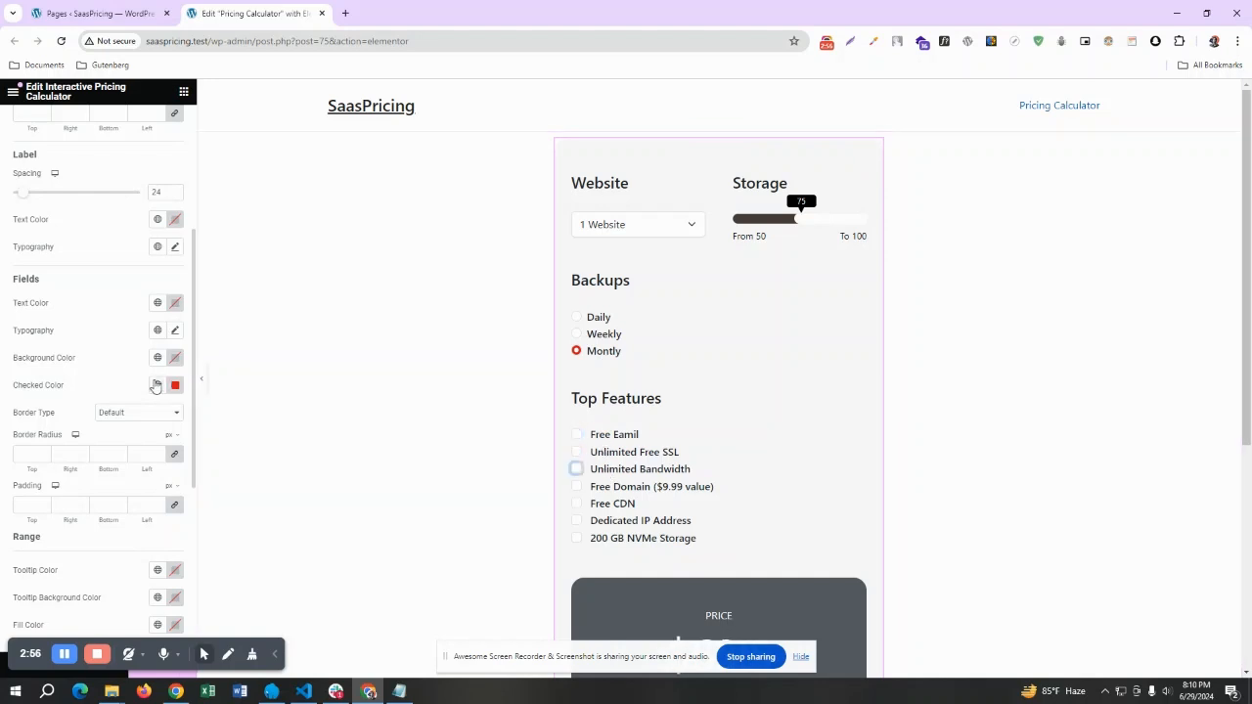
pyautogui.click(175, 384)
pyautogui.click(196, 411)
# Try a solid red border with a width of 1 on the fields, and restore the default border.
pyautogui.click(70, 436)
pyautogui.click(120, 413)
pyautogui.click(114, 445)
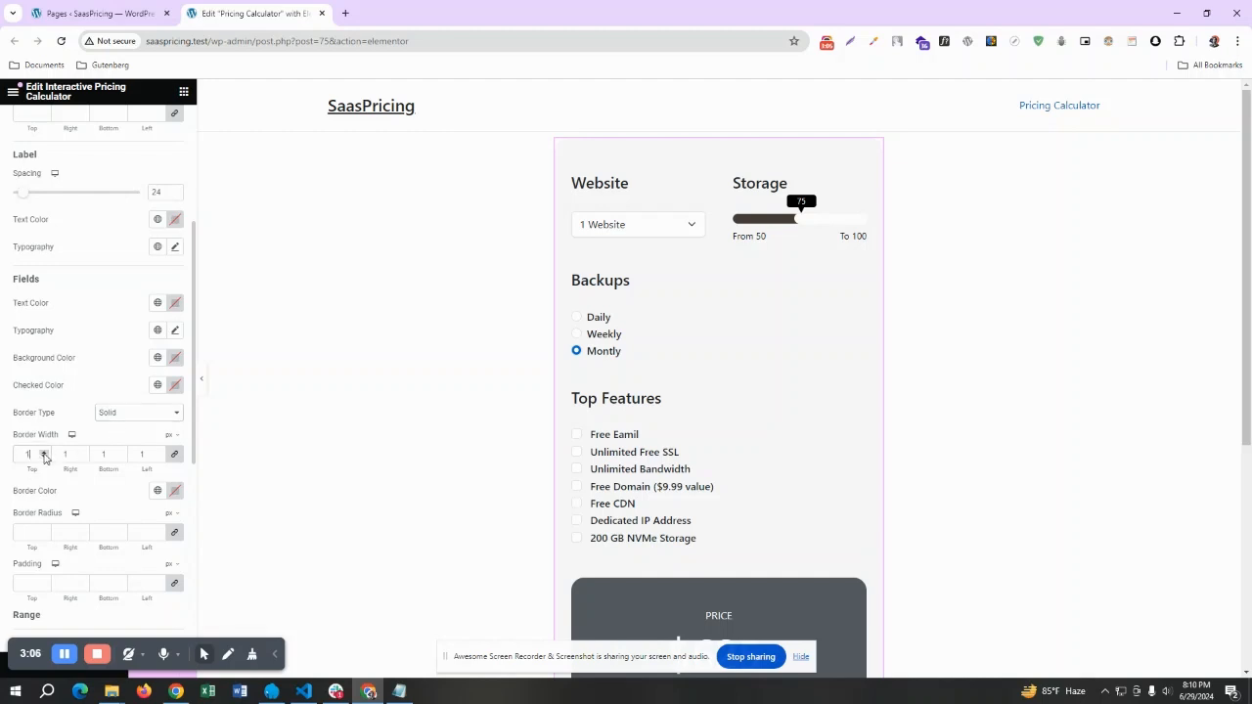
pyautogui.click(174, 490)
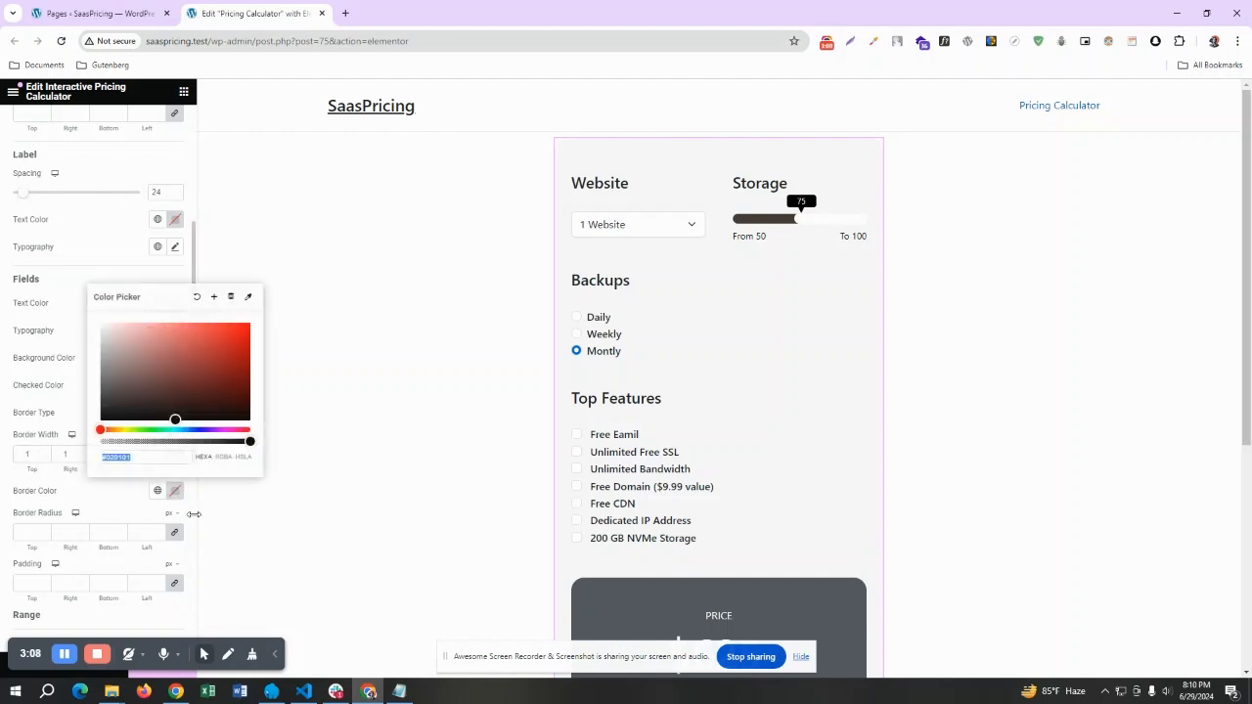
pyautogui.moveTo(217, 379); pyautogui.dragTo(233, 334)
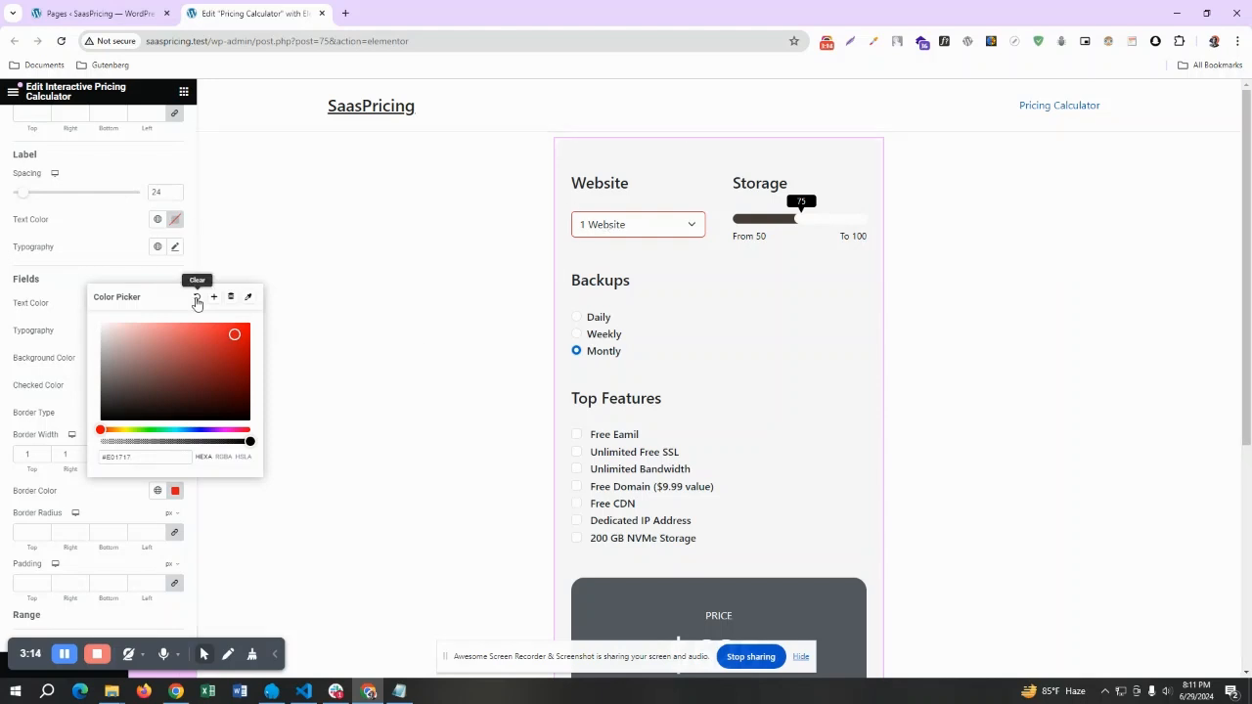
pyautogui.click(196, 302)
pyautogui.click(137, 411)
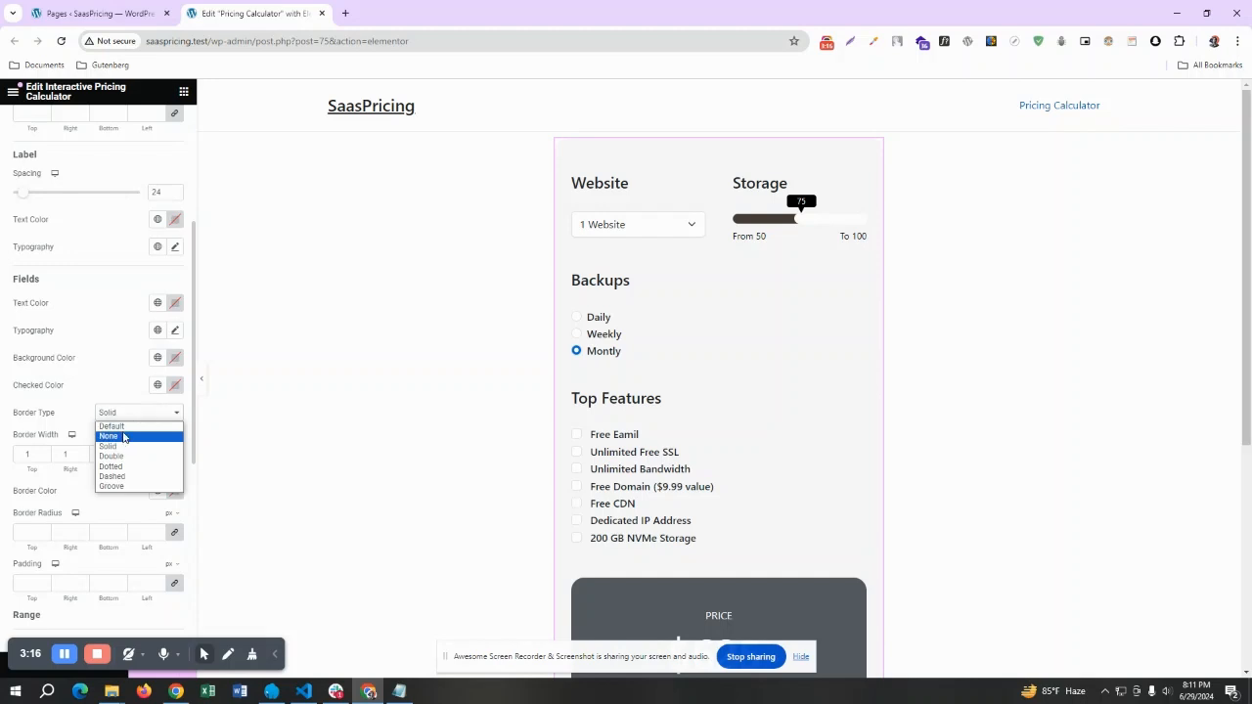
pyautogui.click(112, 426)
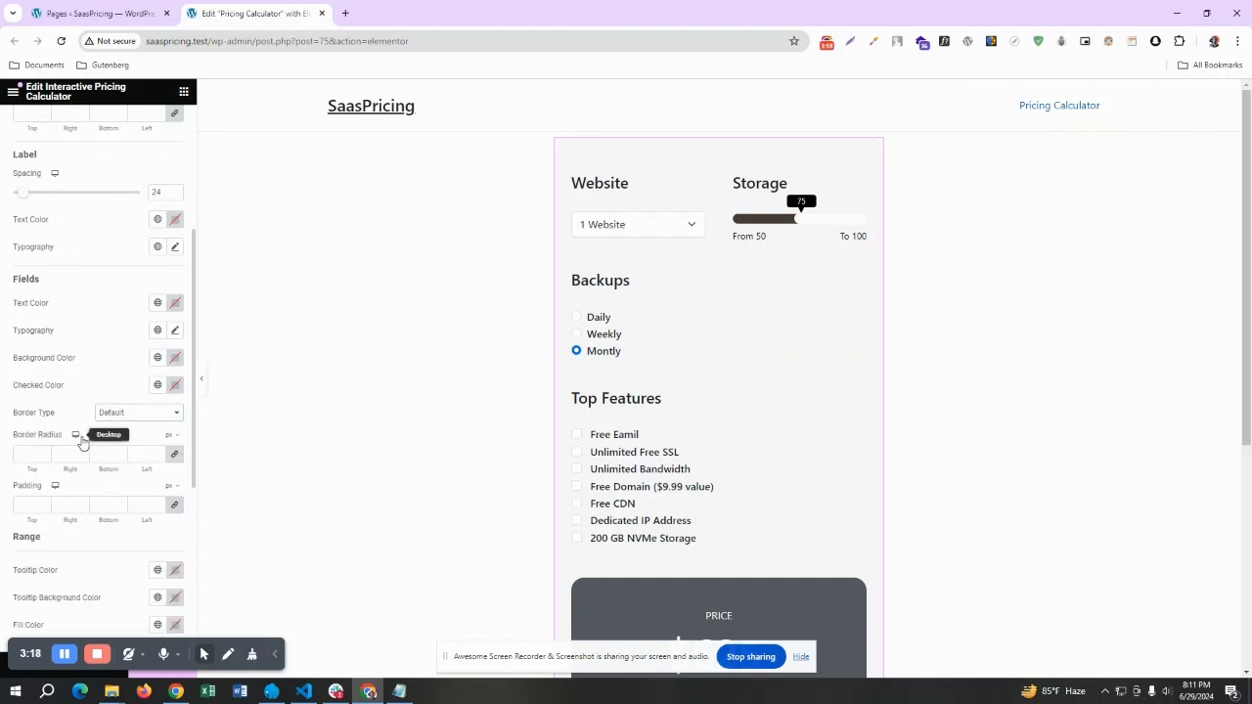
# Try a red tooltip color and a light red tooltip background color on the Storage range.
pyautogui.scroll(-2, 88, 440)
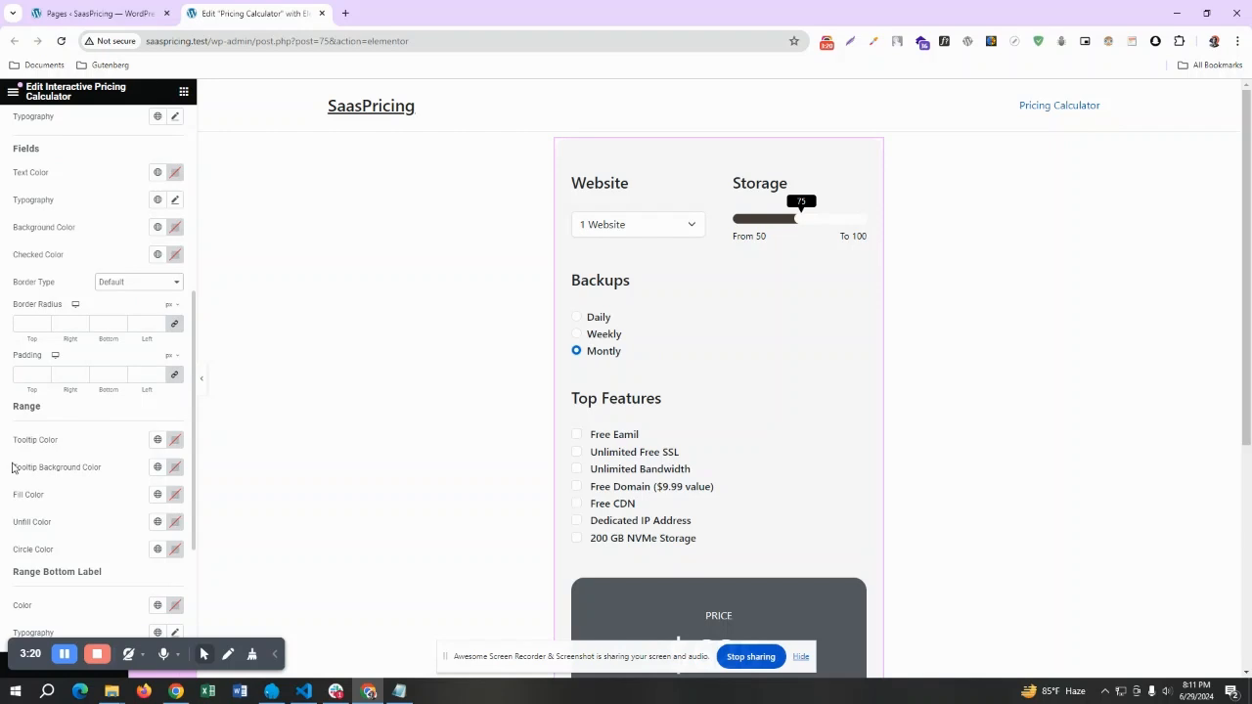
pyautogui.scroll(-2, 15, 401)
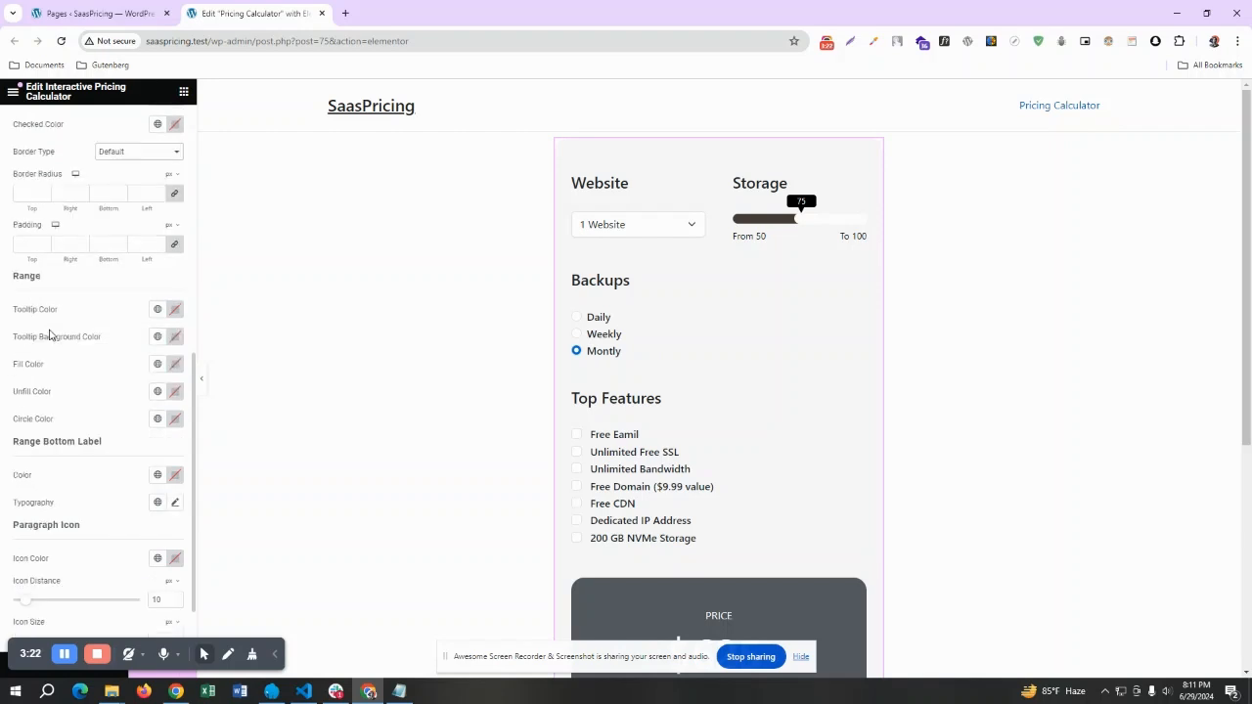
pyautogui.click(175, 309)
pyautogui.moveTo(211, 377)
pyautogui.mouseDown()
pyautogui.moveTo(223, 374)
pyautogui.moveTo(185, 382)
pyautogui.moveTo(221, 380)
pyautogui.mouseUp()
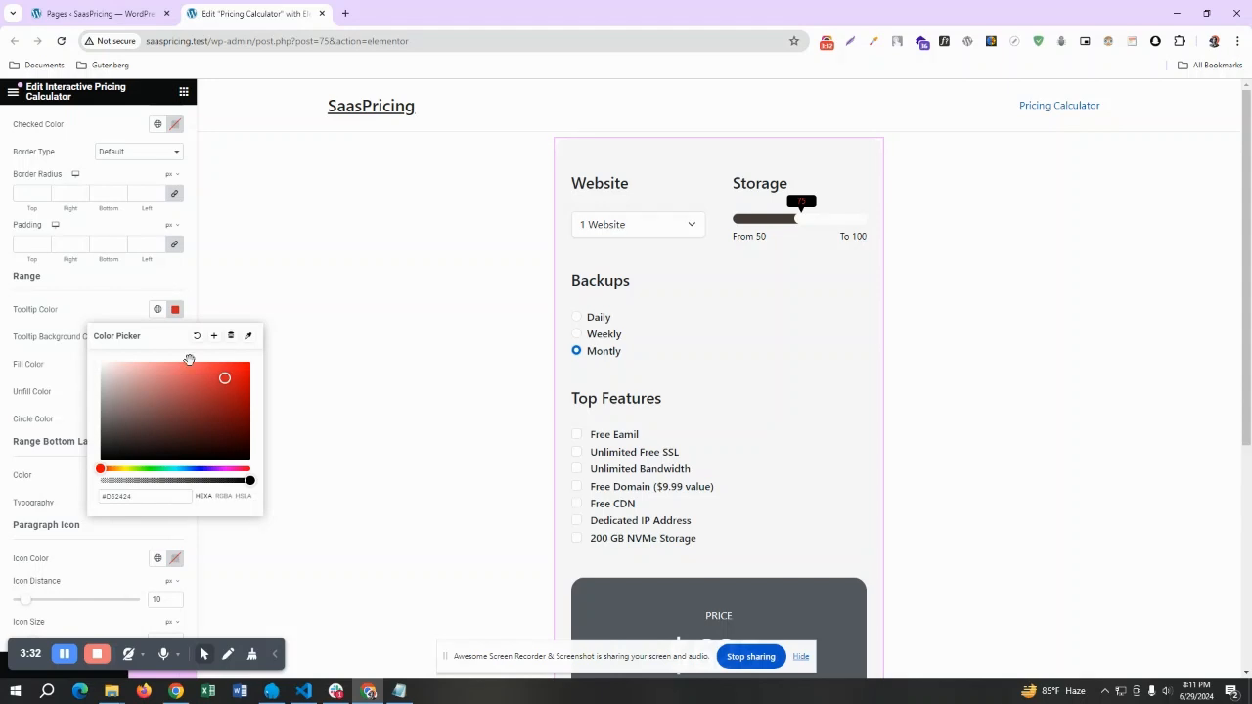
pyautogui.click(53, 340)
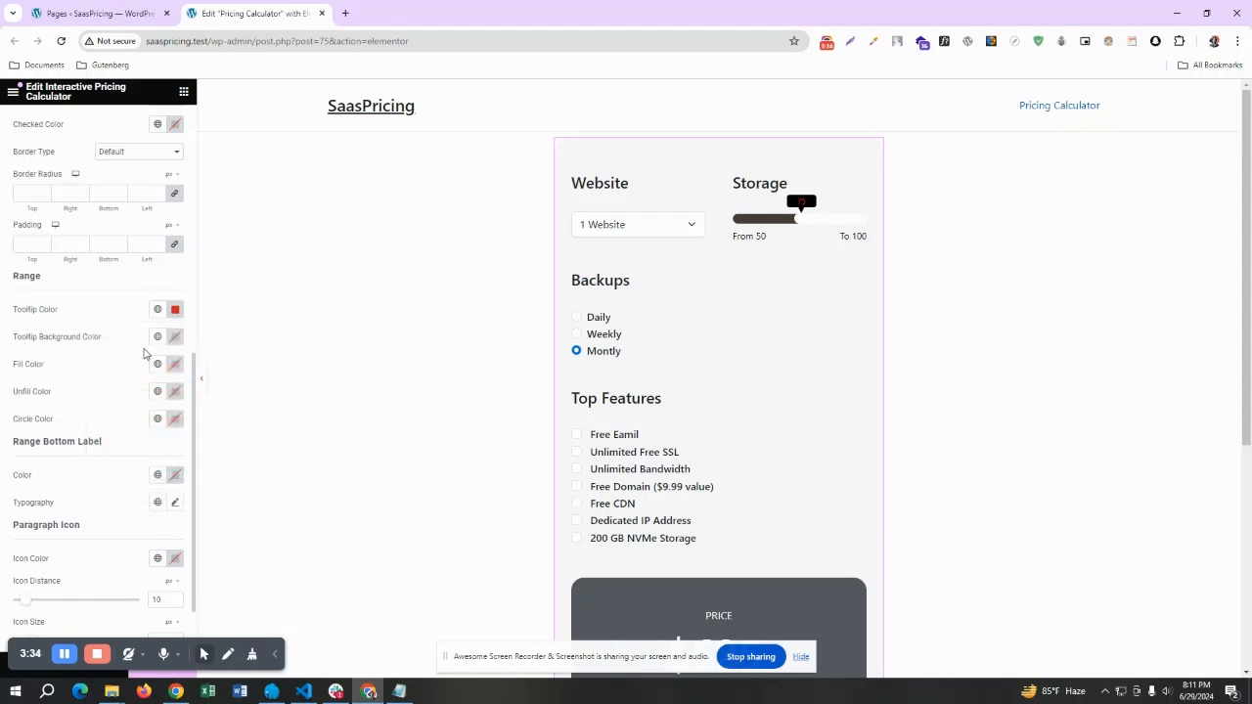
pyautogui.click(176, 338)
pyautogui.moveTo(202, 414); pyautogui.dragTo(125, 405)
pyautogui.click(69, 379)
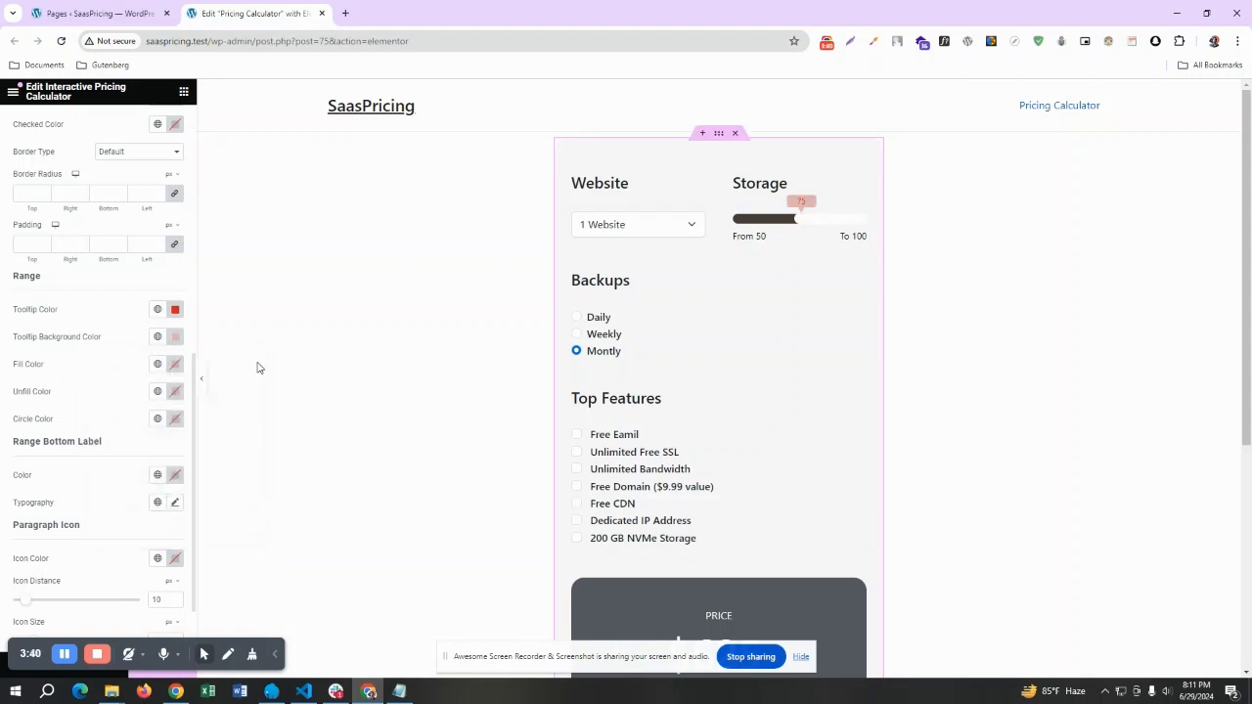
# Try a green fill color and a red unfill color on the Storage range.
pyautogui.click(176, 376)
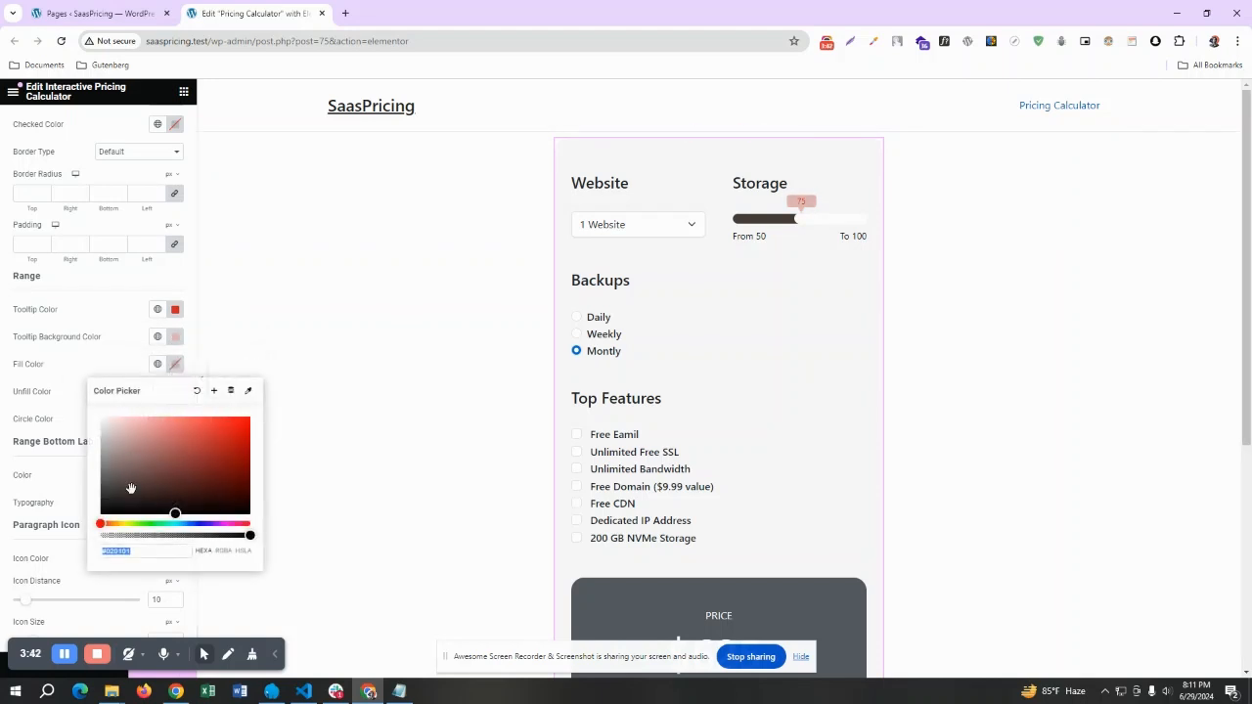
pyautogui.moveTo(101, 524); pyautogui.dragTo(133, 527)
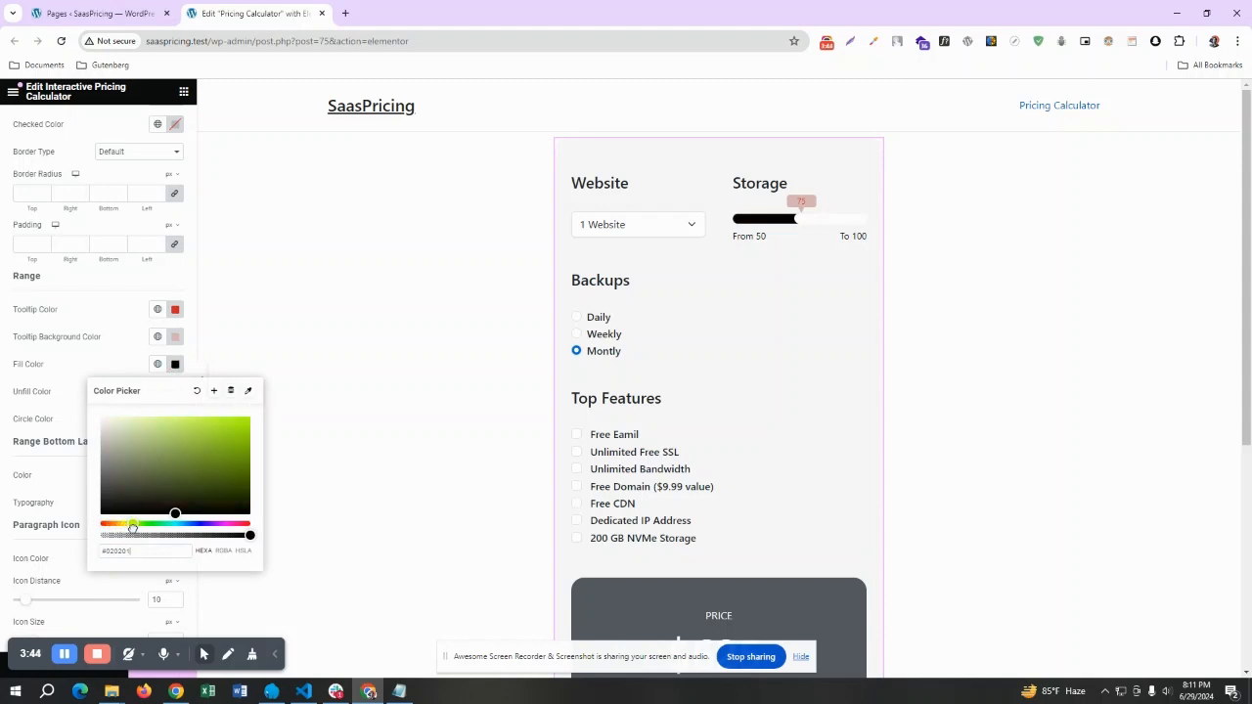
pyautogui.moveTo(240, 448); pyautogui.dragTo(228, 435)
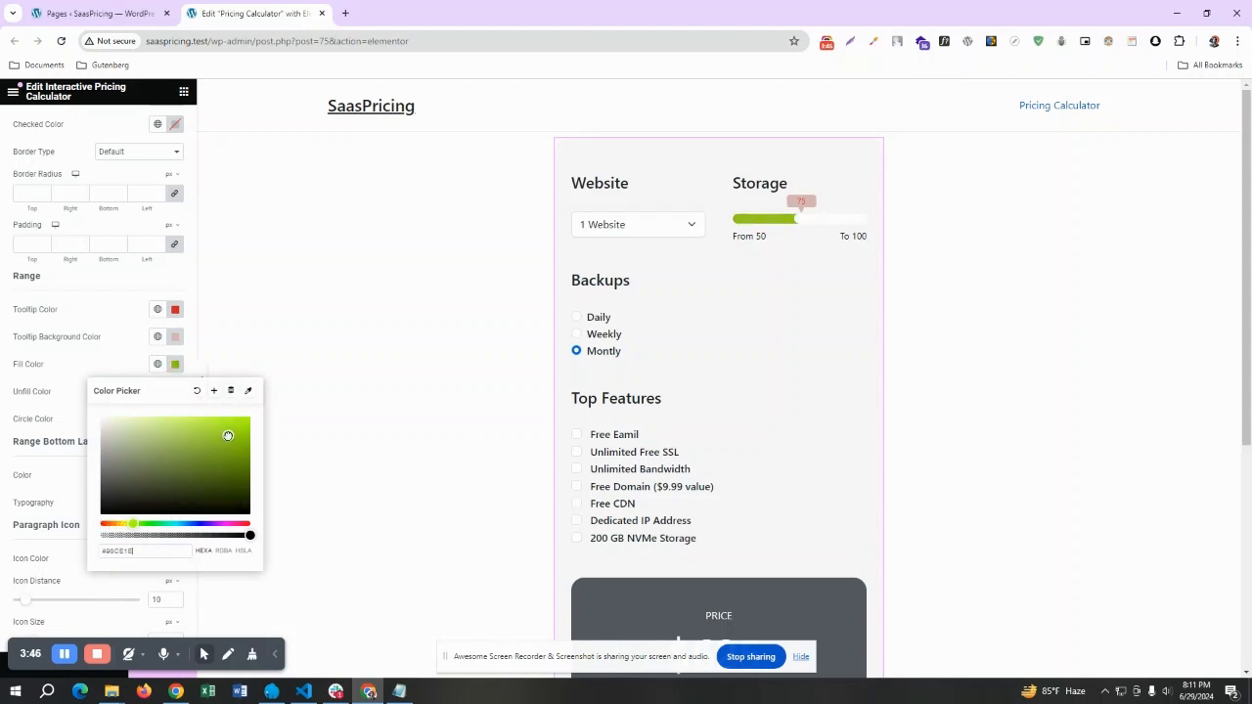
pyautogui.click(166, 369)
pyautogui.click(175, 392)
pyautogui.moveTo(162, 486); pyautogui.dragTo(212, 453)
pyautogui.click(118, 388)
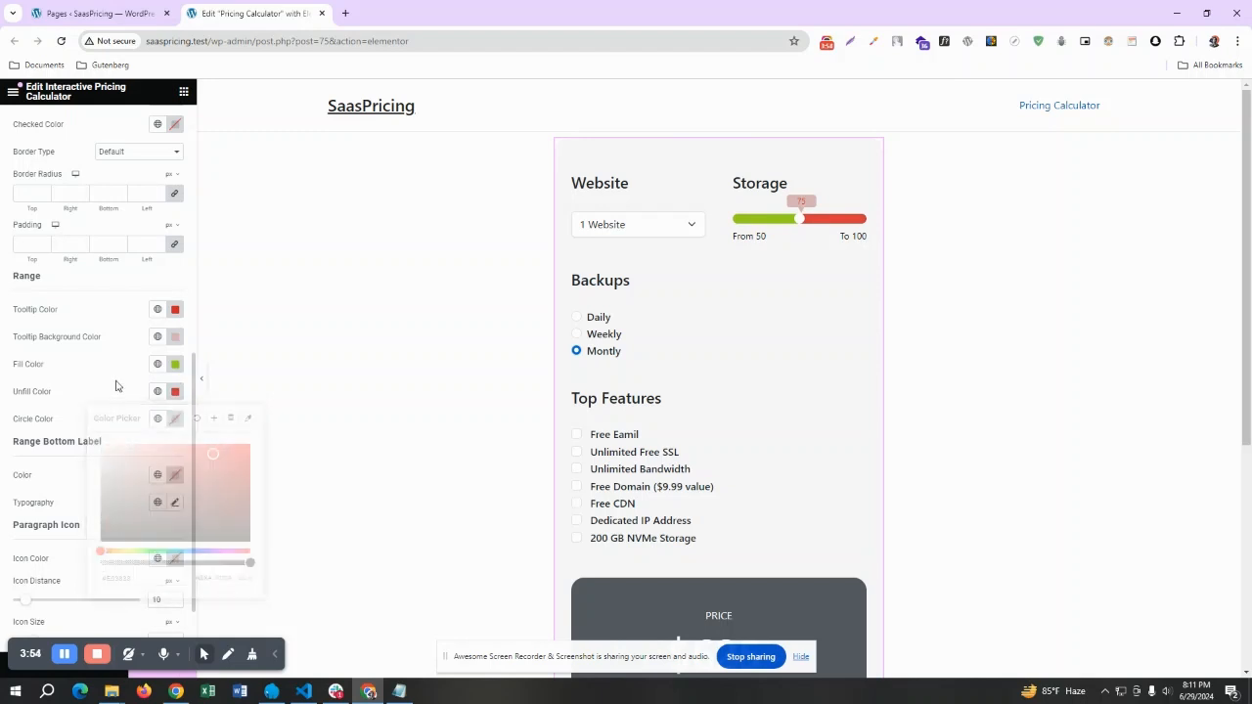
# Try a blue circle color on the Storage range handle.
pyautogui.click(175, 418)
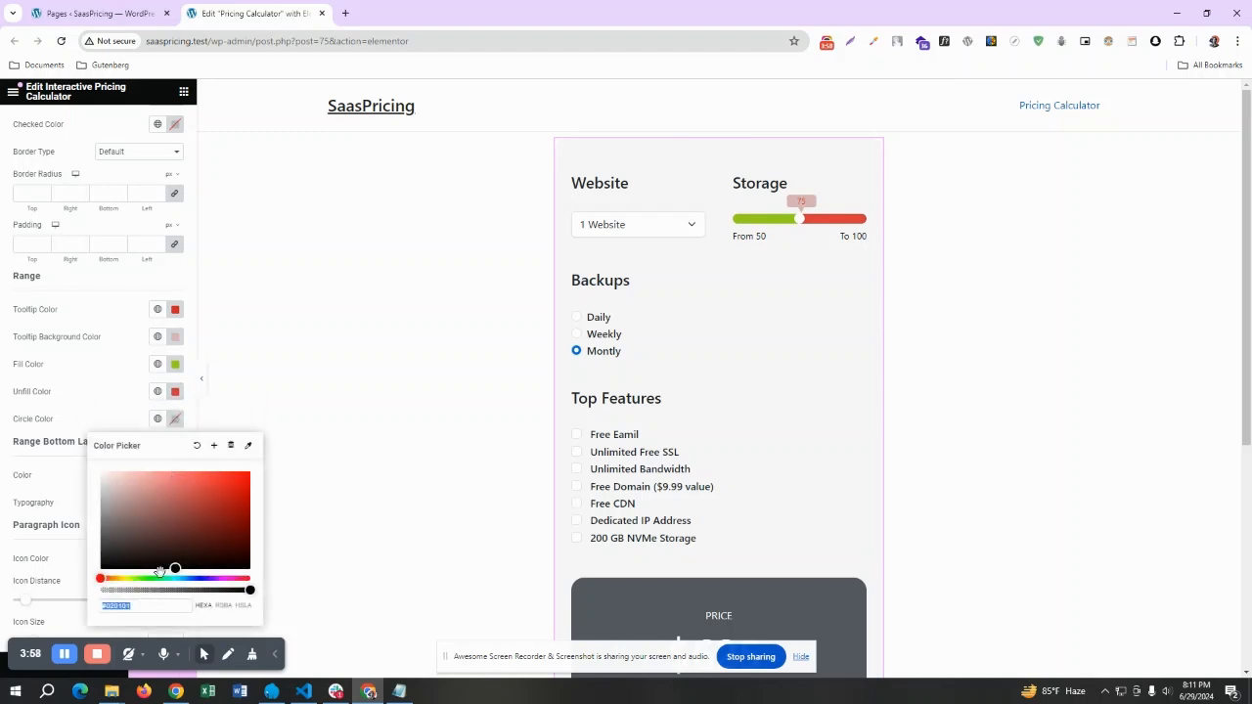
pyautogui.moveTo(101, 580); pyautogui.dragTo(243, 500)
pyautogui.click(175, 418)
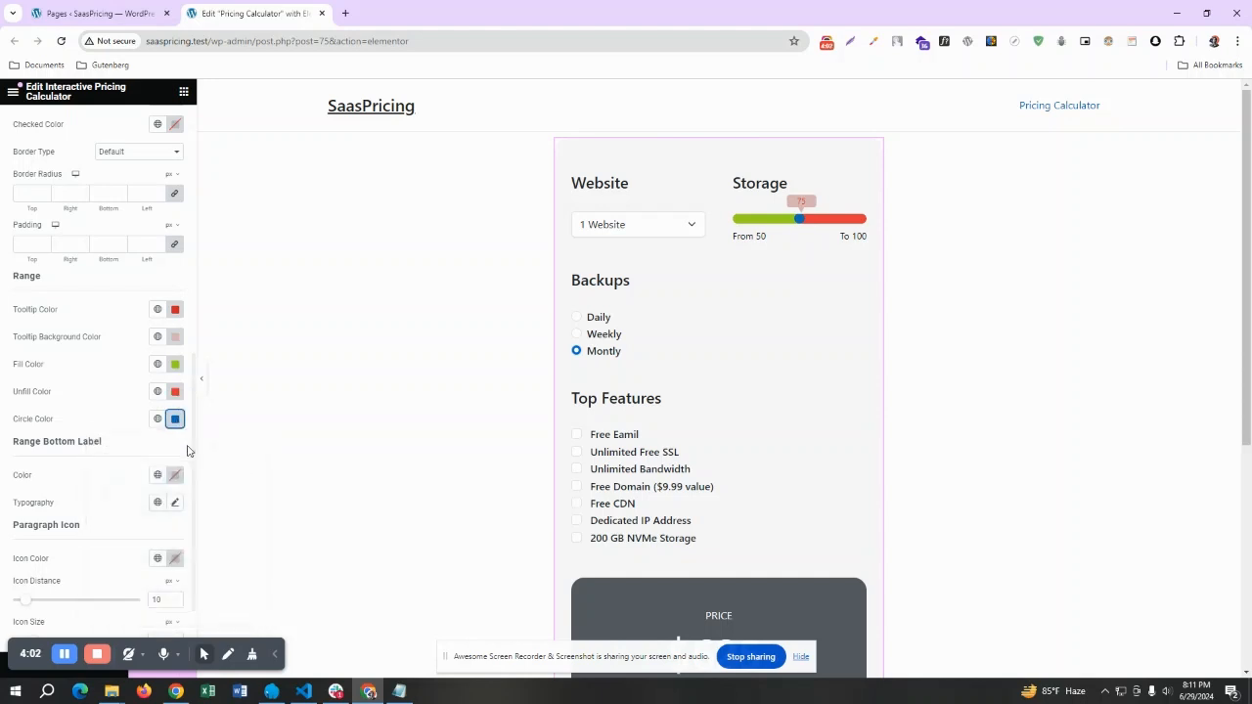
# Reset the range's circle, unfill, fill, tooltip background and tooltip colors to their defaults.
pyautogui.scroll(-1, 172, 433)
pyautogui.click(175, 337)
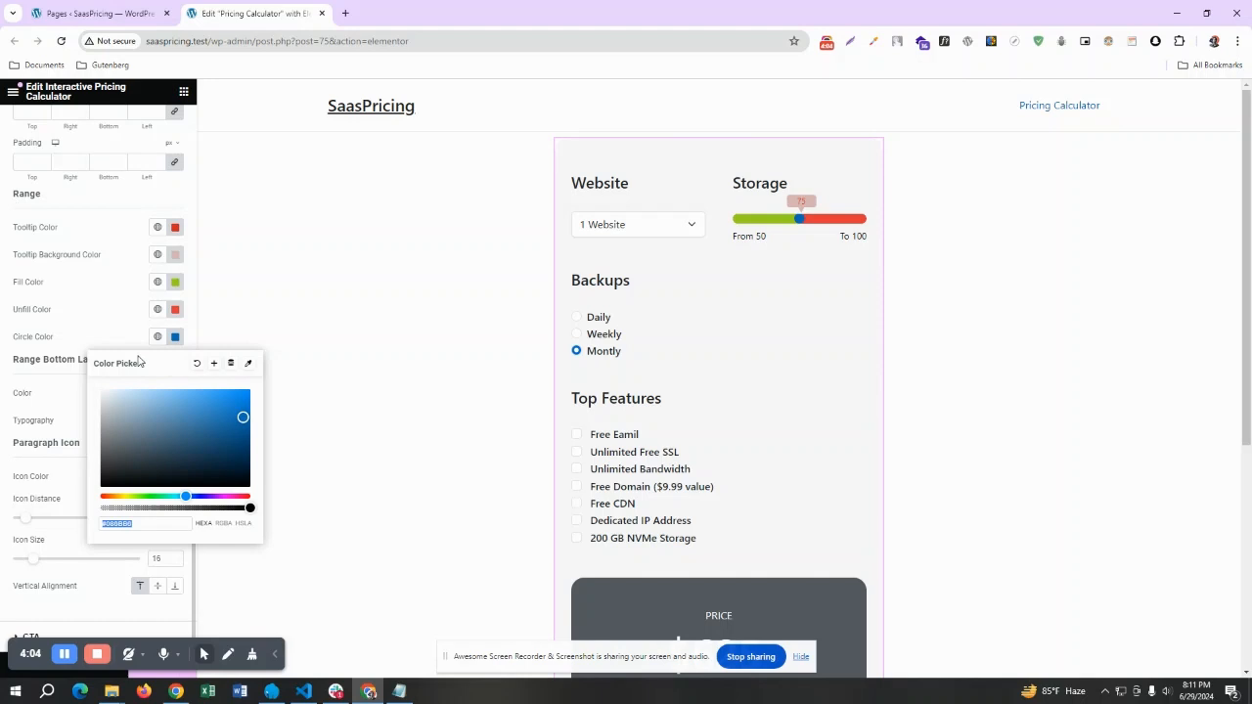
pyautogui.click(198, 363)
pyautogui.click(175, 309)
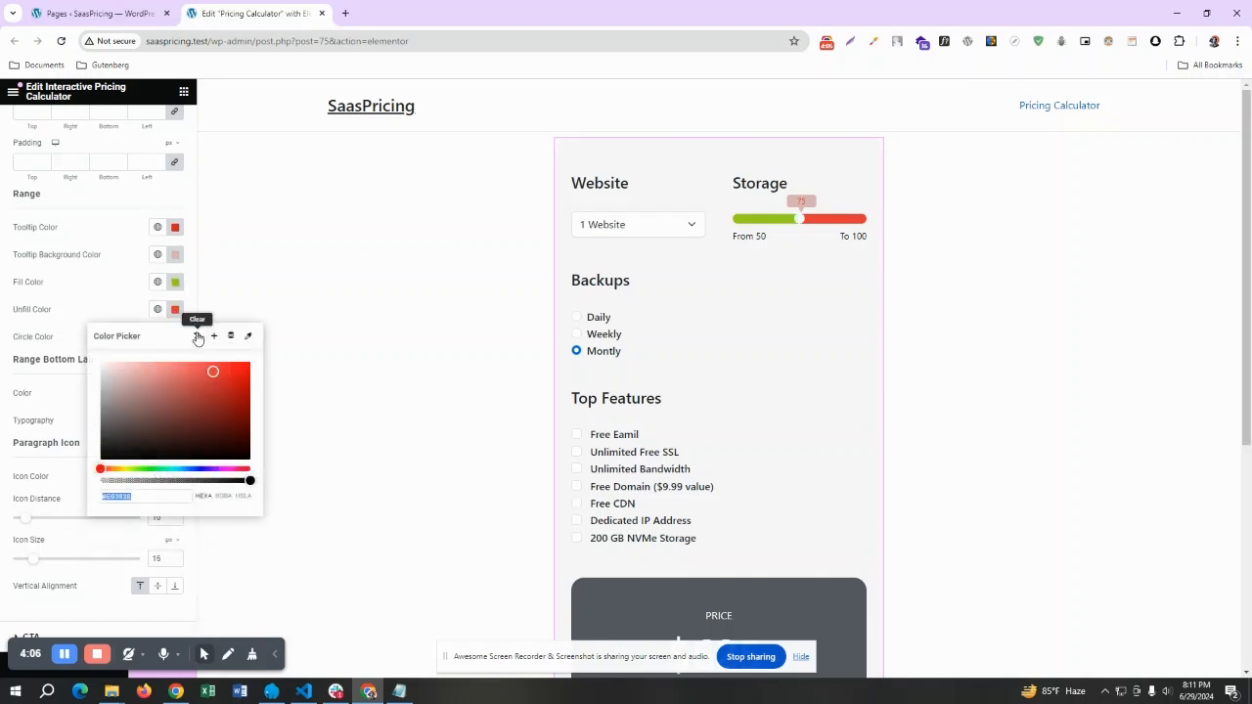
pyautogui.click(197, 336)
pyautogui.click(174, 282)
pyautogui.click(196, 308)
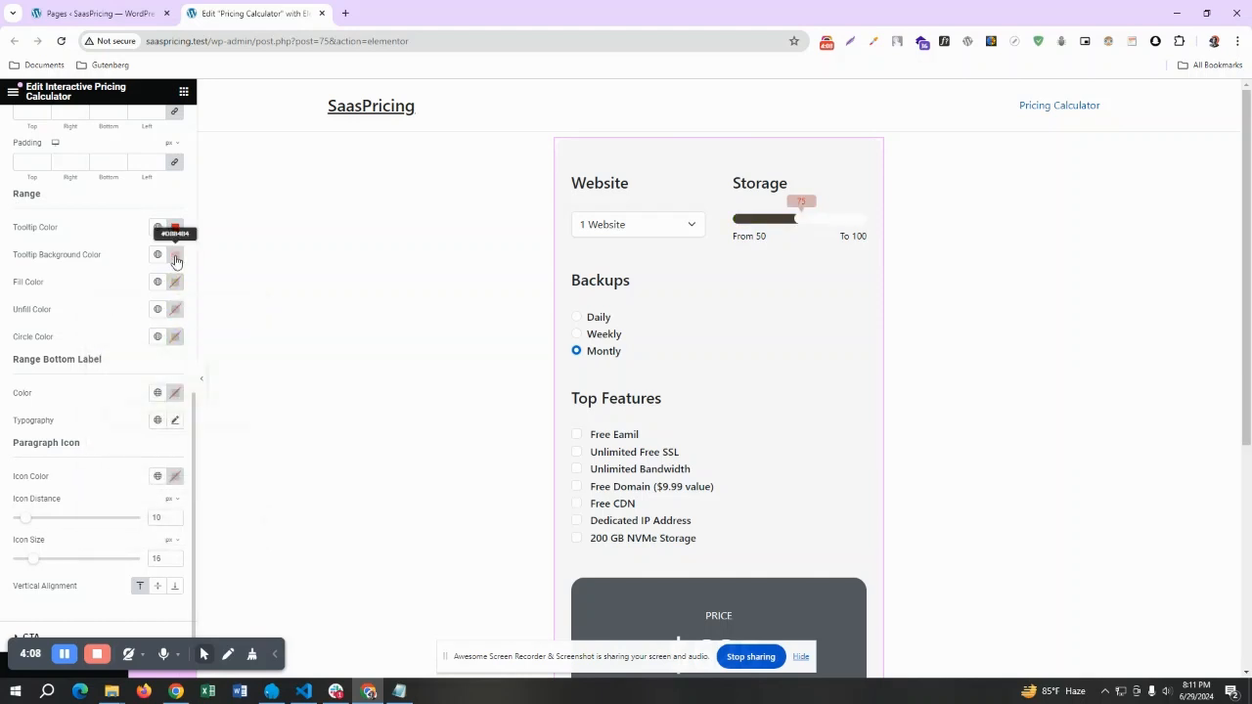
pyautogui.click(175, 254)
pyautogui.click(197, 282)
pyautogui.click(175, 227)
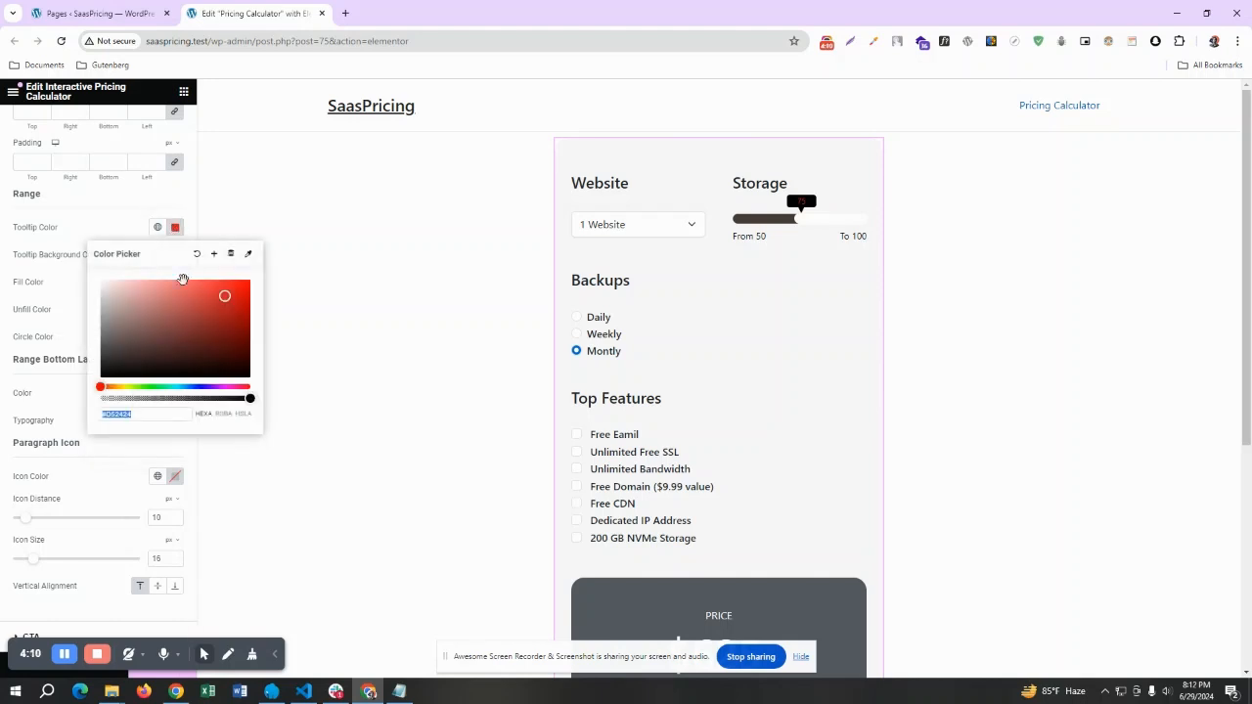
pyautogui.click(196, 254)
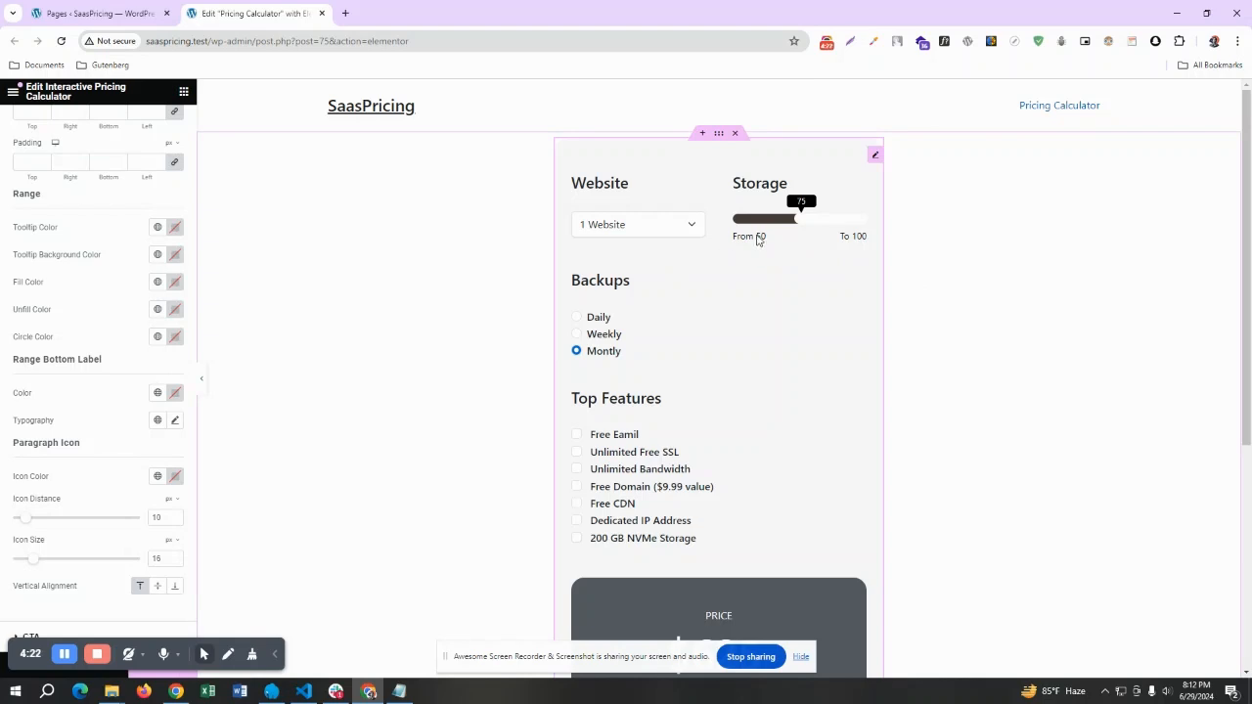
# Try a different font size on the range bottom labels and reset their typography to the default.
pyautogui.click(174, 419)
pyautogui.moveTo(25, 529); pyautogui.dragTo(31, 529)
pyautogui.click(153, 448)
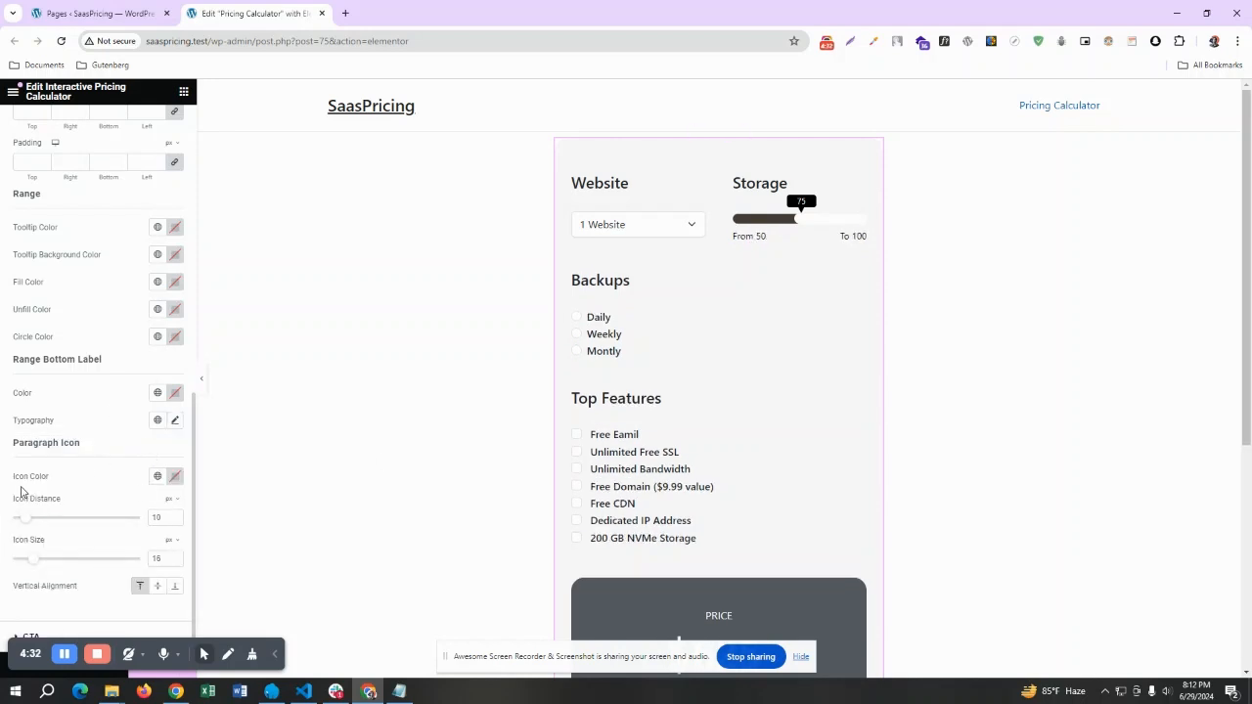
# Add a fifth form field to the calculator body with the field type Paragraph.
pyautogui.scroll(3, 37, 546)
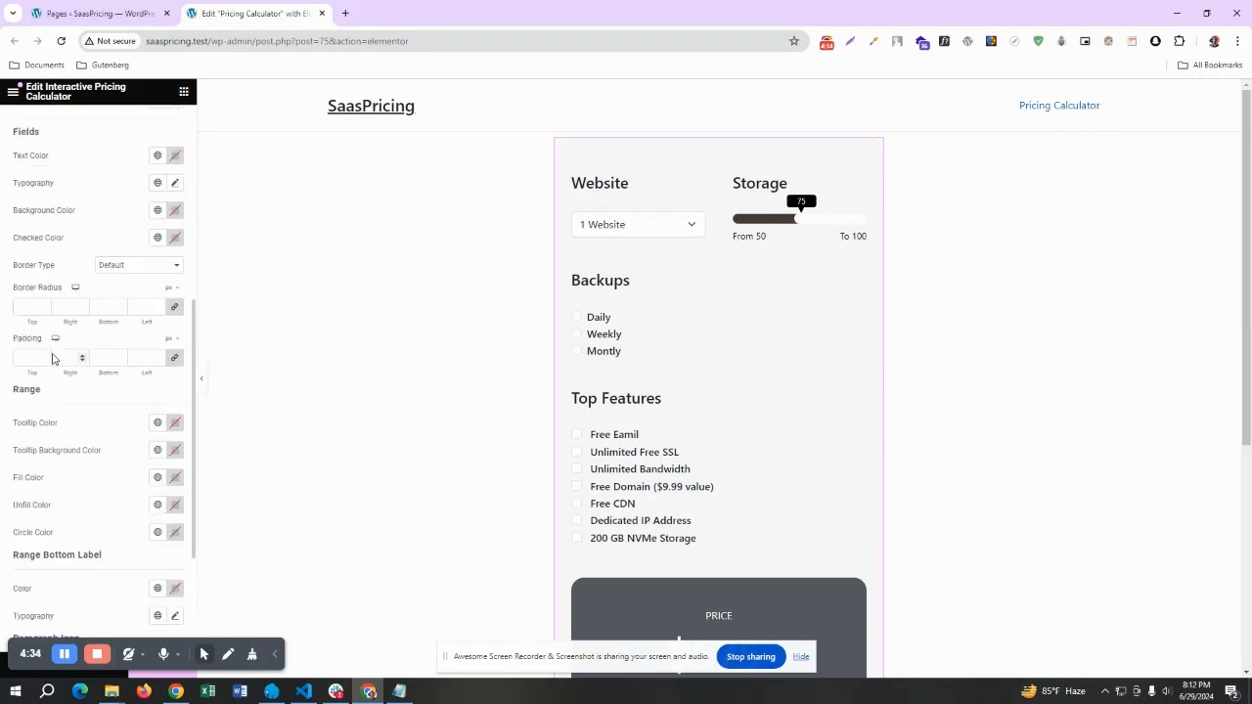
pyautogui.scroll(5, 35, 253)
pyautogui.click(33, 123)
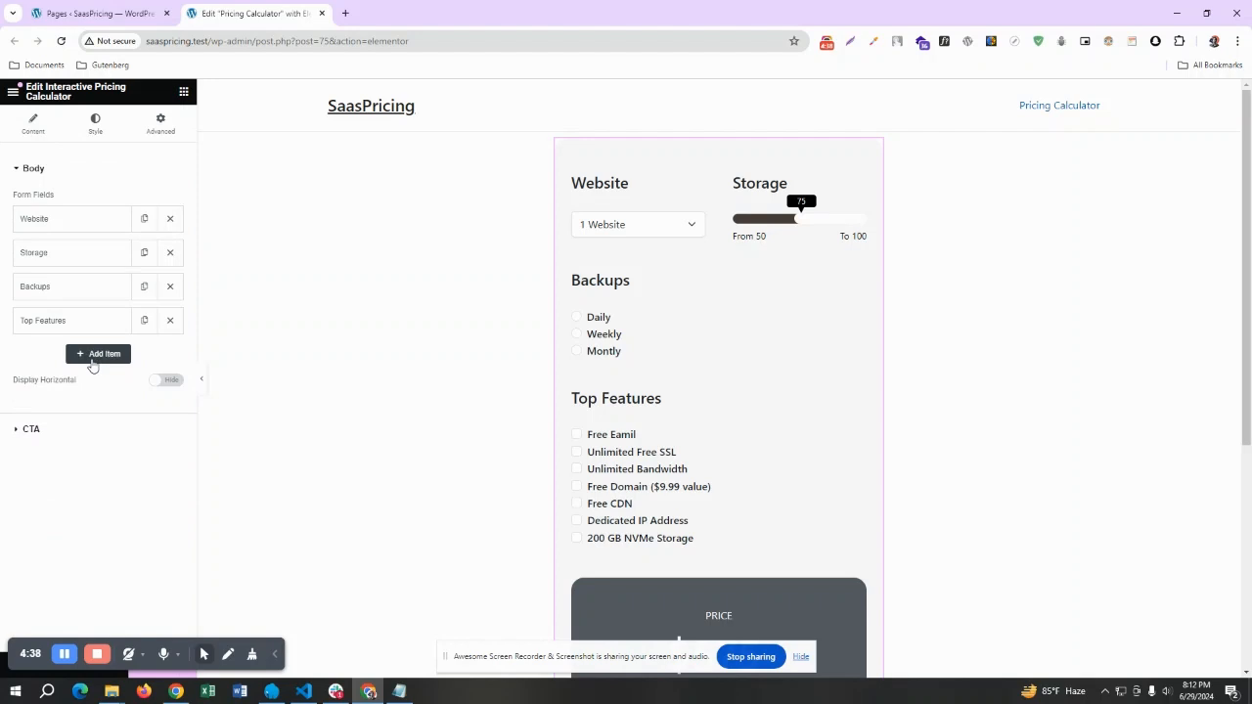
pyautogui.click(93, 358)
pyautogui.click(107, 388)
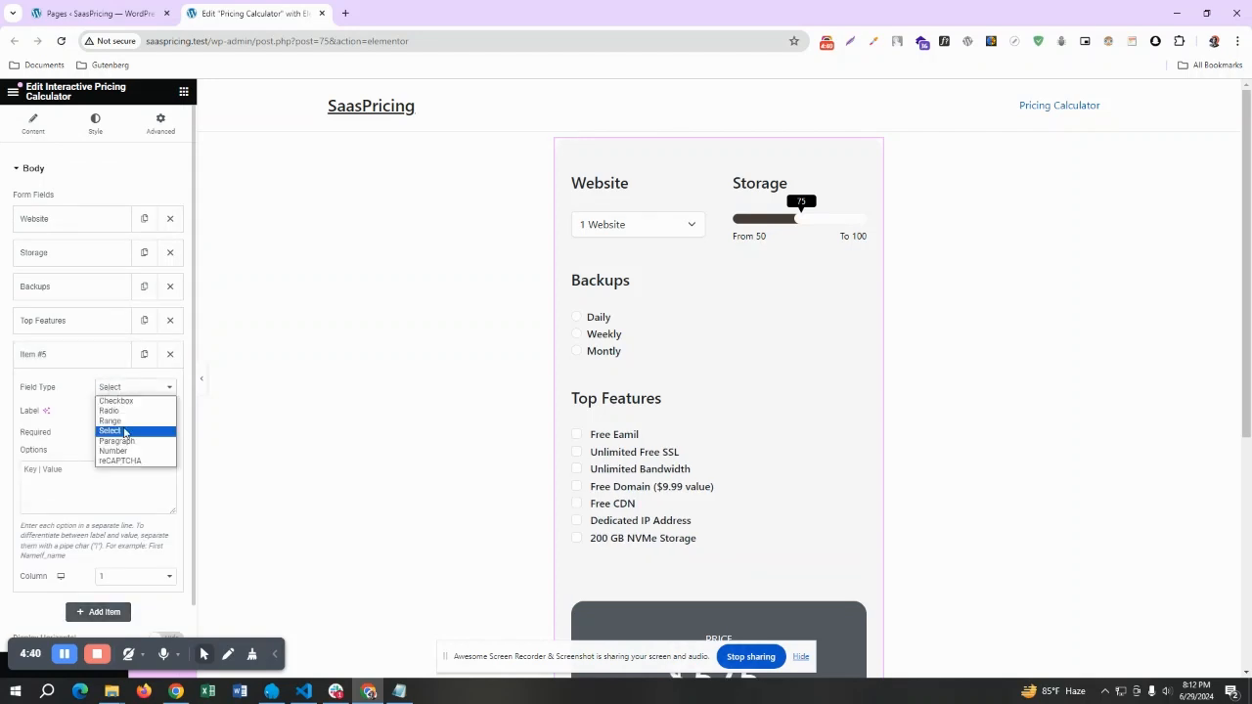
pyautogui.click(128, 443)
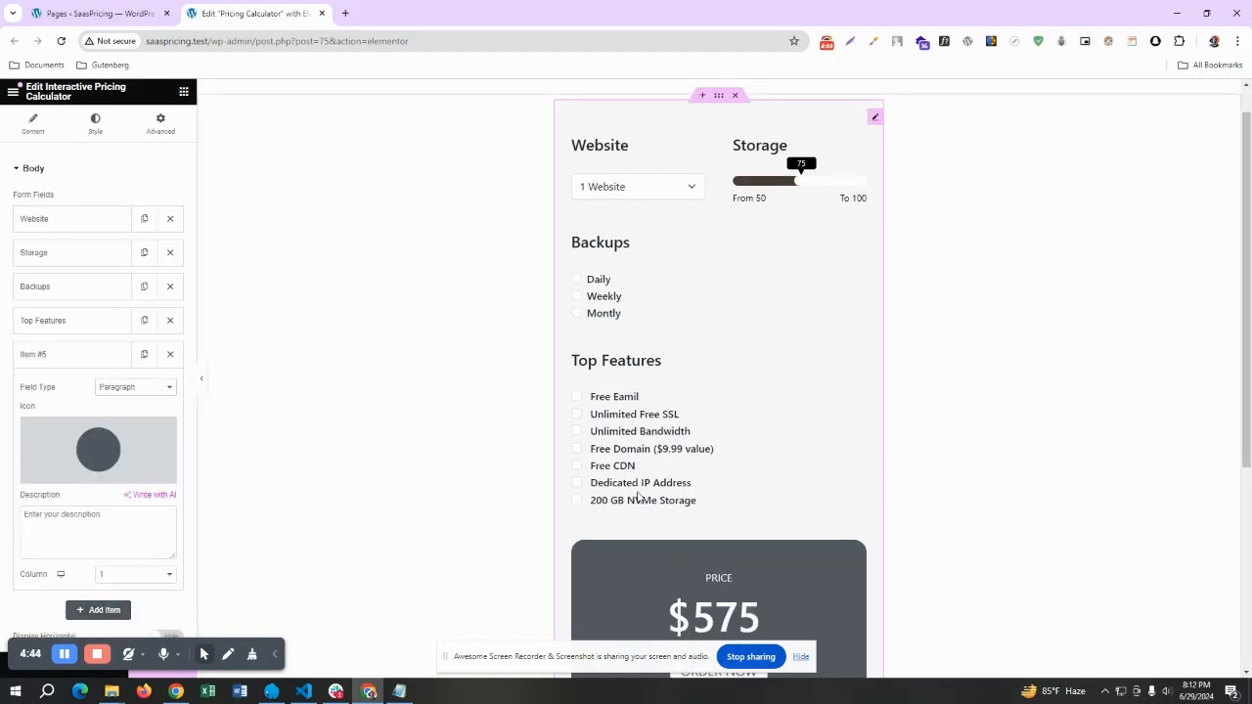
# Set the new paragraph field's description to "This is paragraph".
pyautogui.click(81, 516)
pyautogui.write('this is paragrapph')
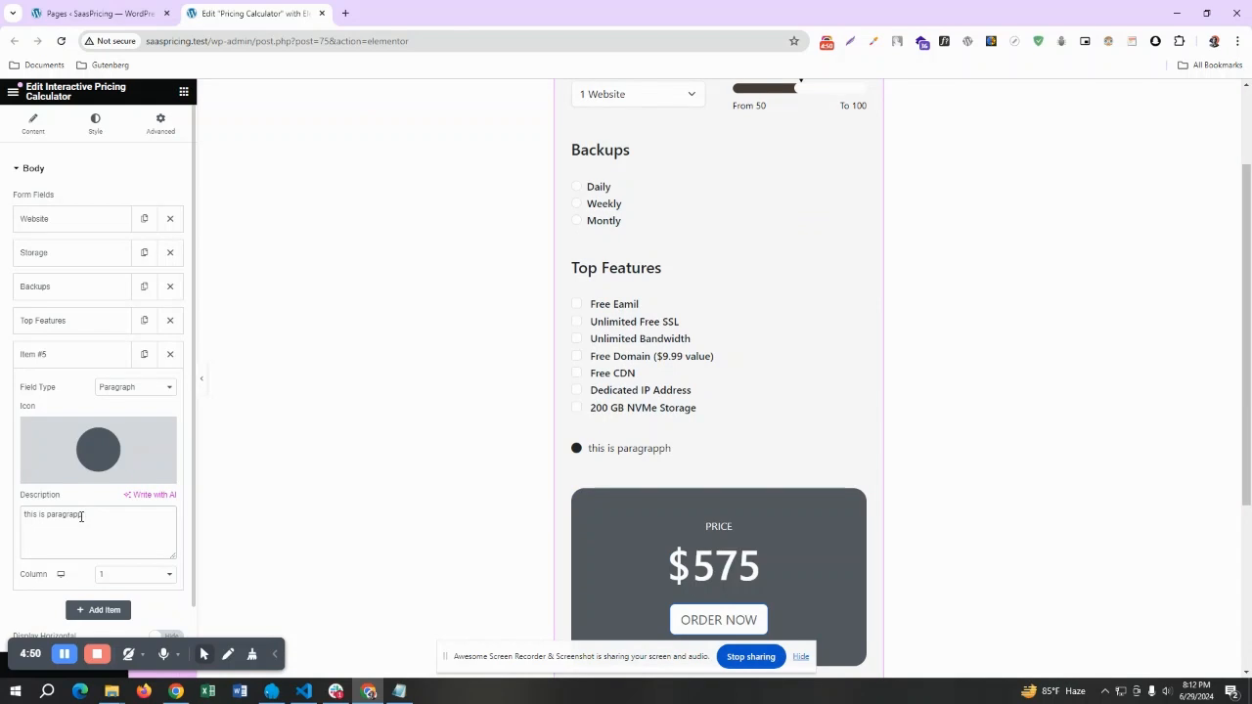
pyautogui.press('BackSpace')
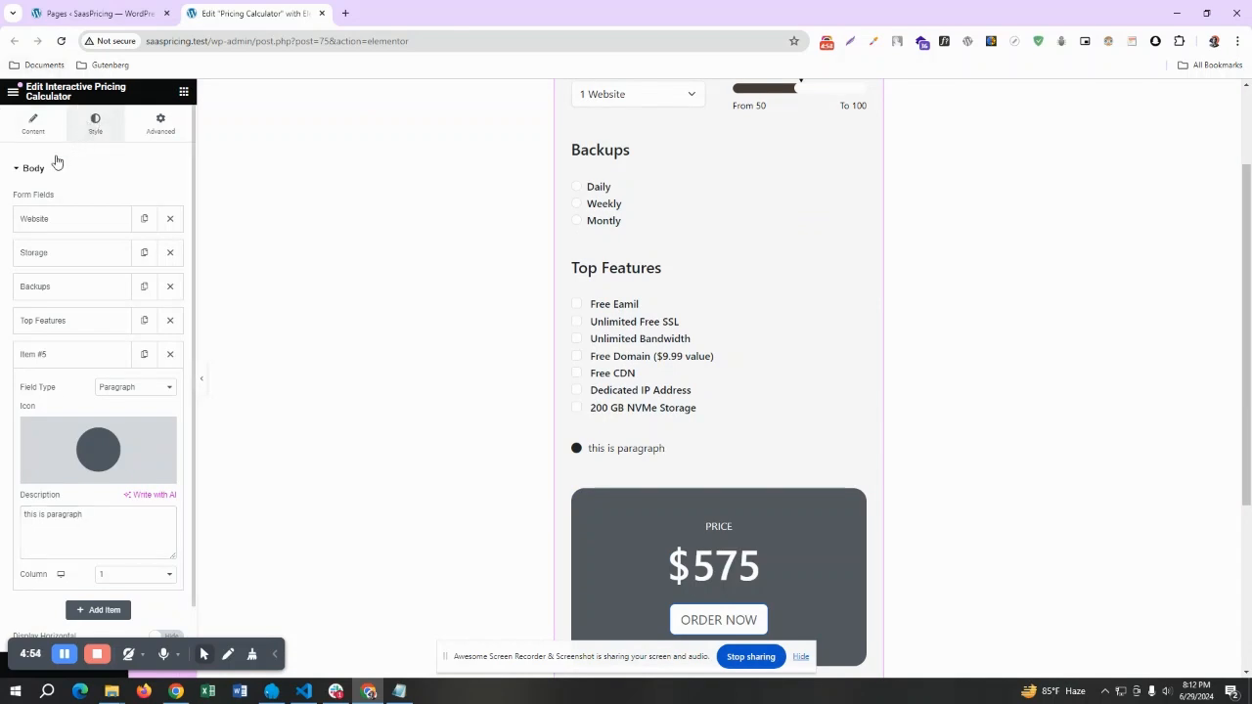
pyautogui.click(55, 170)
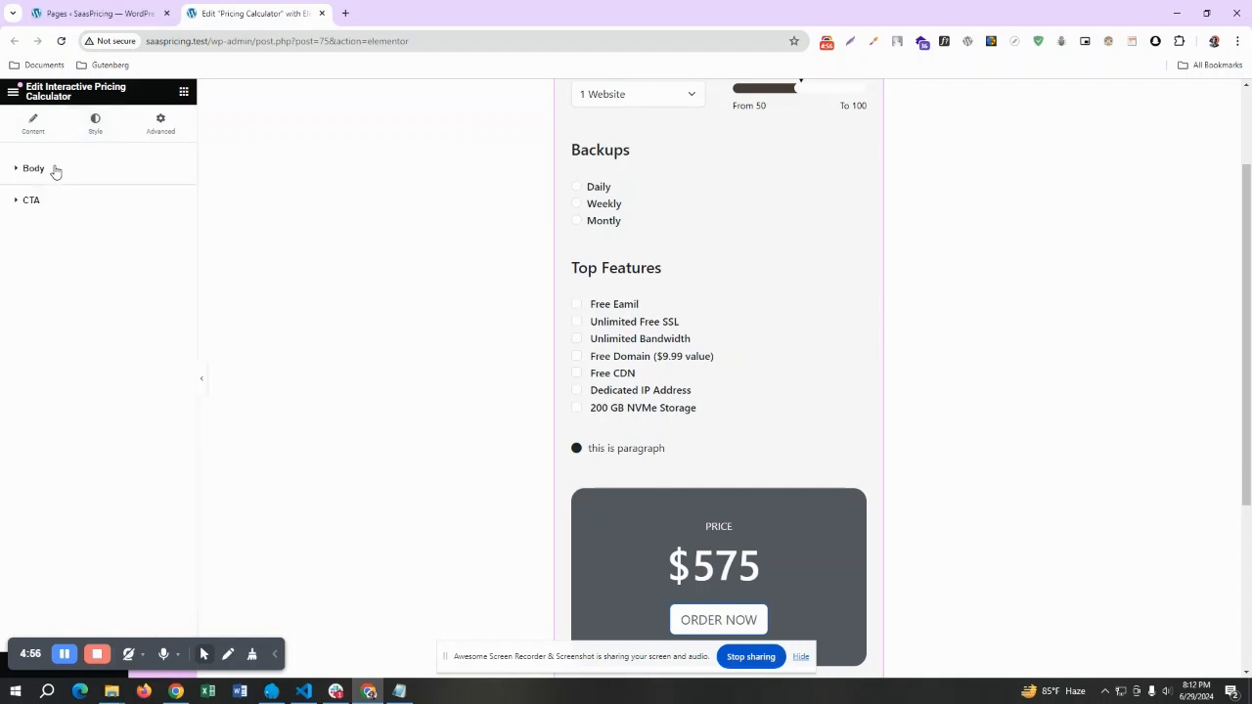
pyautogui.click(32, 171)
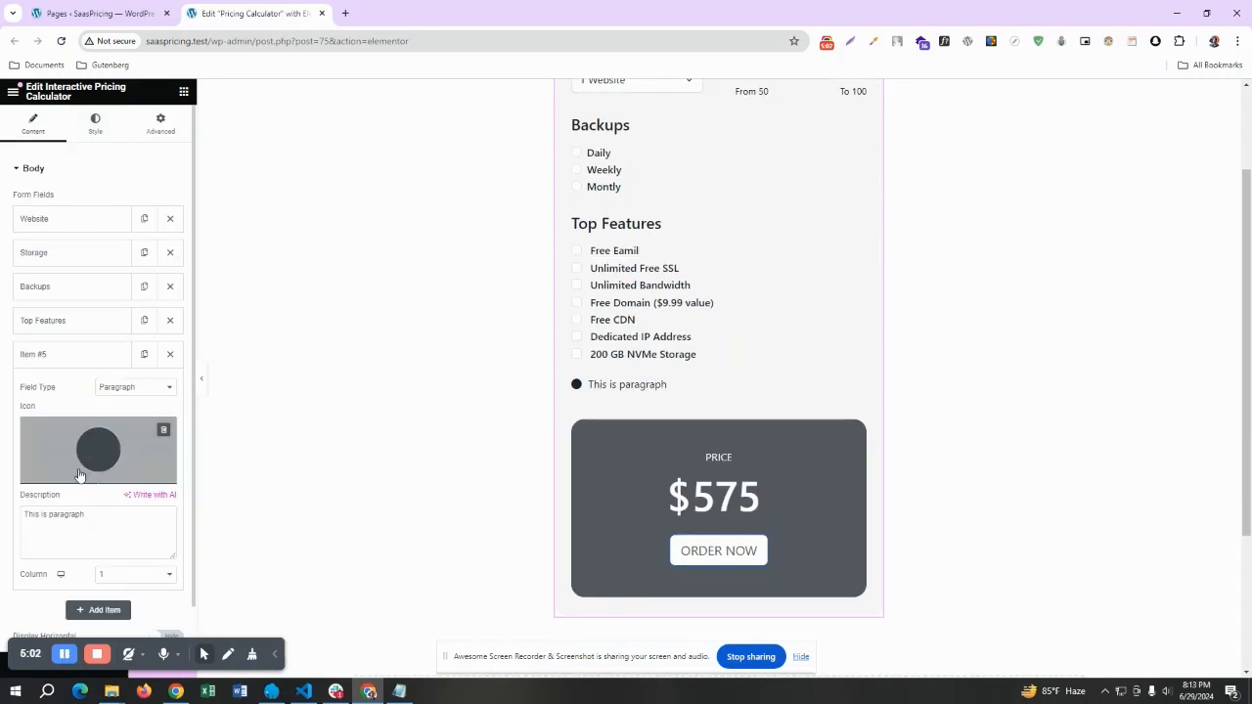
pyautogui.tripleClick(64, 520)
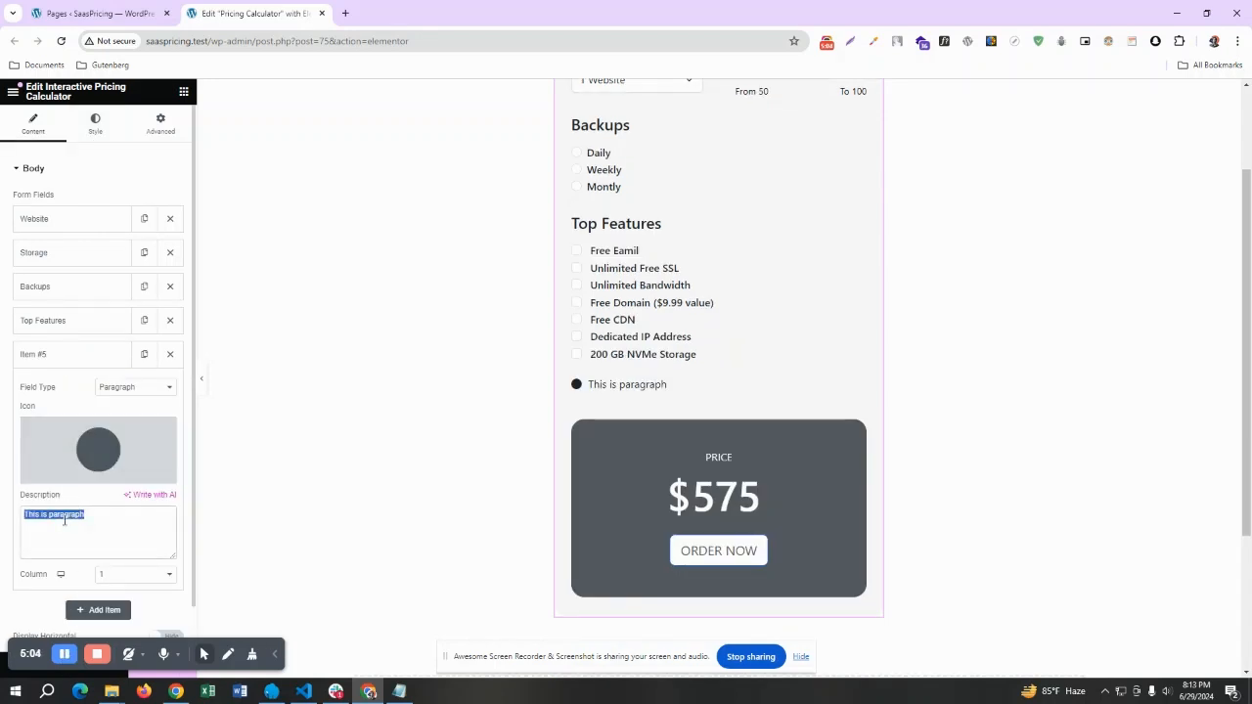
# Set the paragraph icon's color to red in the body style settings.
pyautogui.click(95, 128)
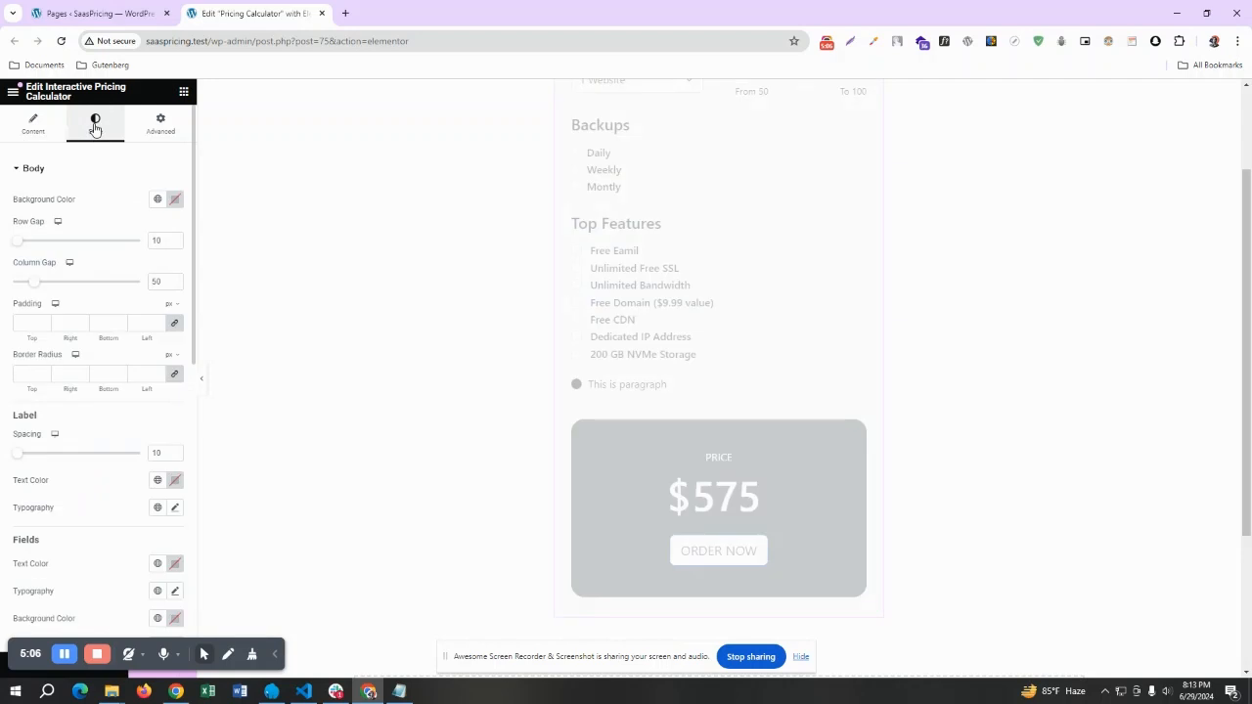
pyautogui.scroll(-2, 76, 430)
pyautogui.scroll(-5, 69, 441)
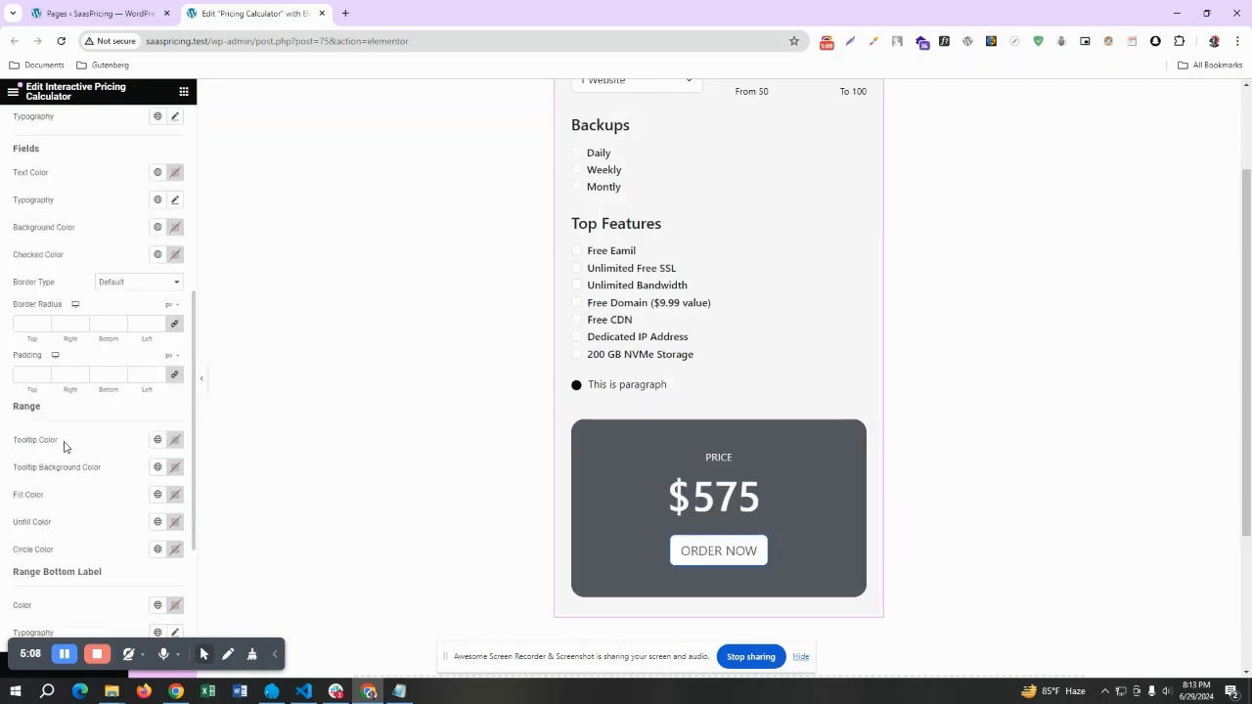
pyautogui.scroll(-1, 92, 520)
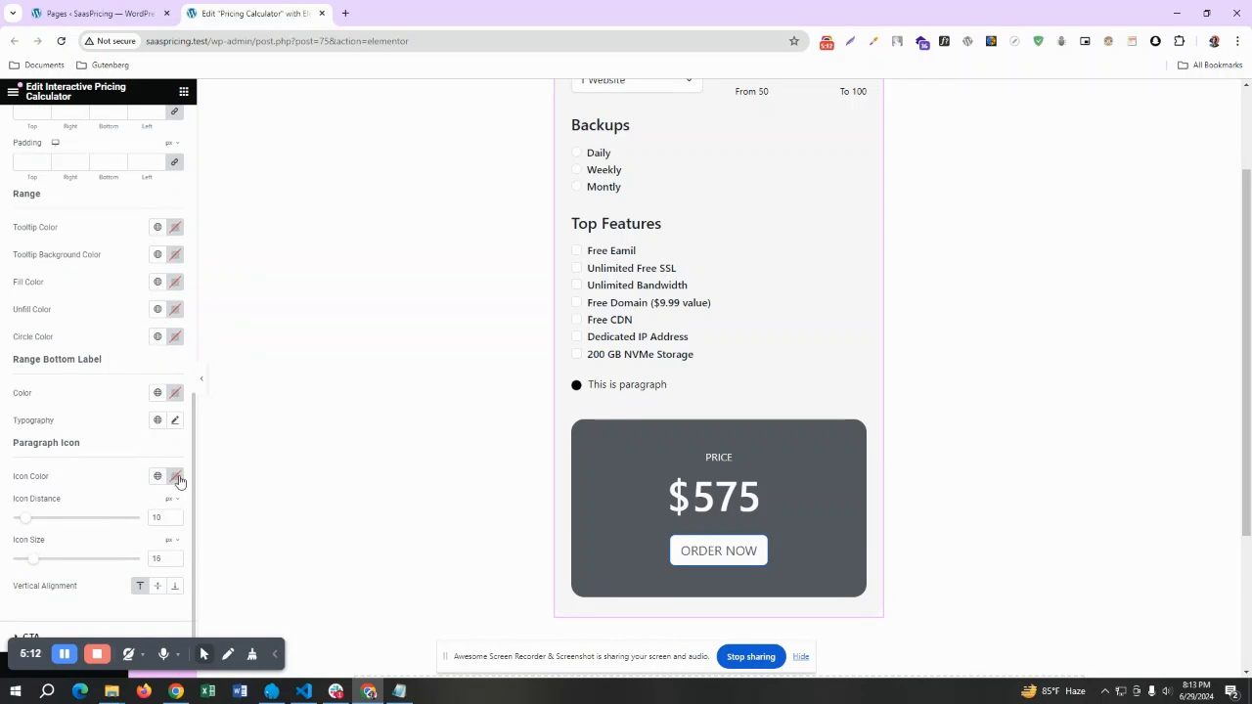
pyautogui.click(175, 476)
pyautogui.moveTo(216, 346); pyautogui.dragTo(225, 326)
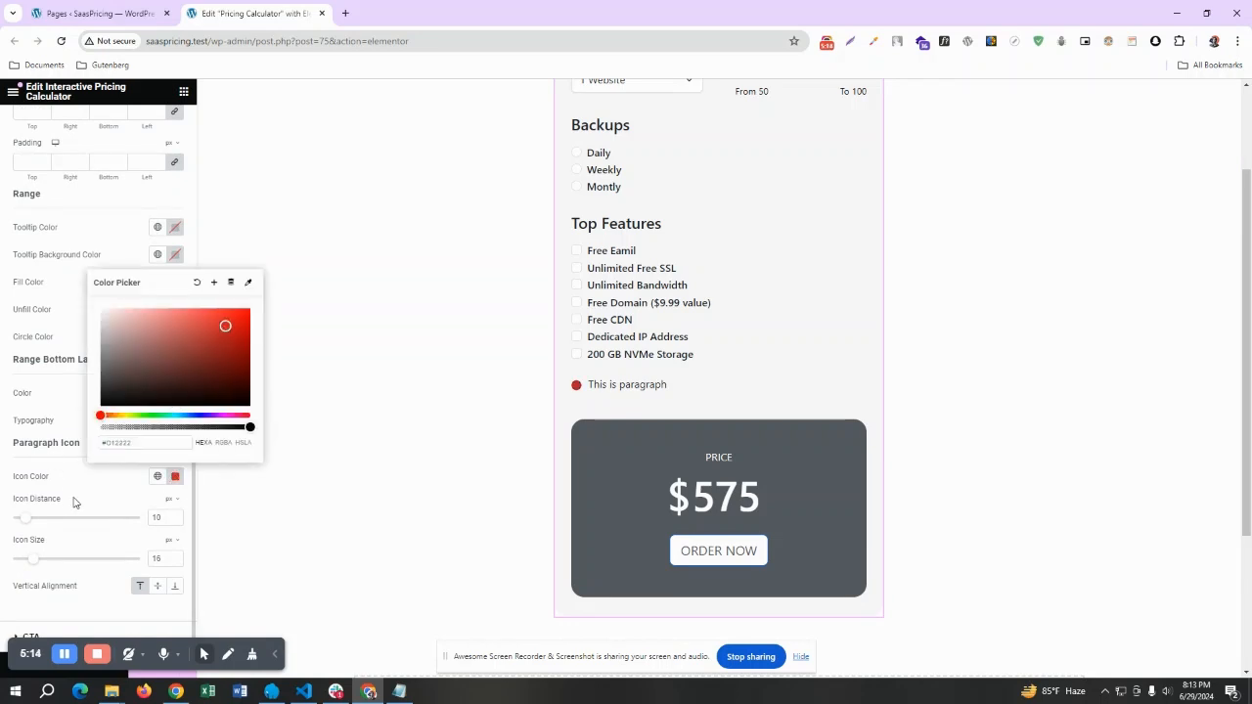
# Set the paragraph icon's distance to 11 px and its size to 17 px.
pyautogui.click(30, 518)
pyautogui.moveTo(30, 518); pyautogui.dragTo(30, 518)
pyautogui.moveTo(30, 566); pyautogui.dragTo(38, 565)
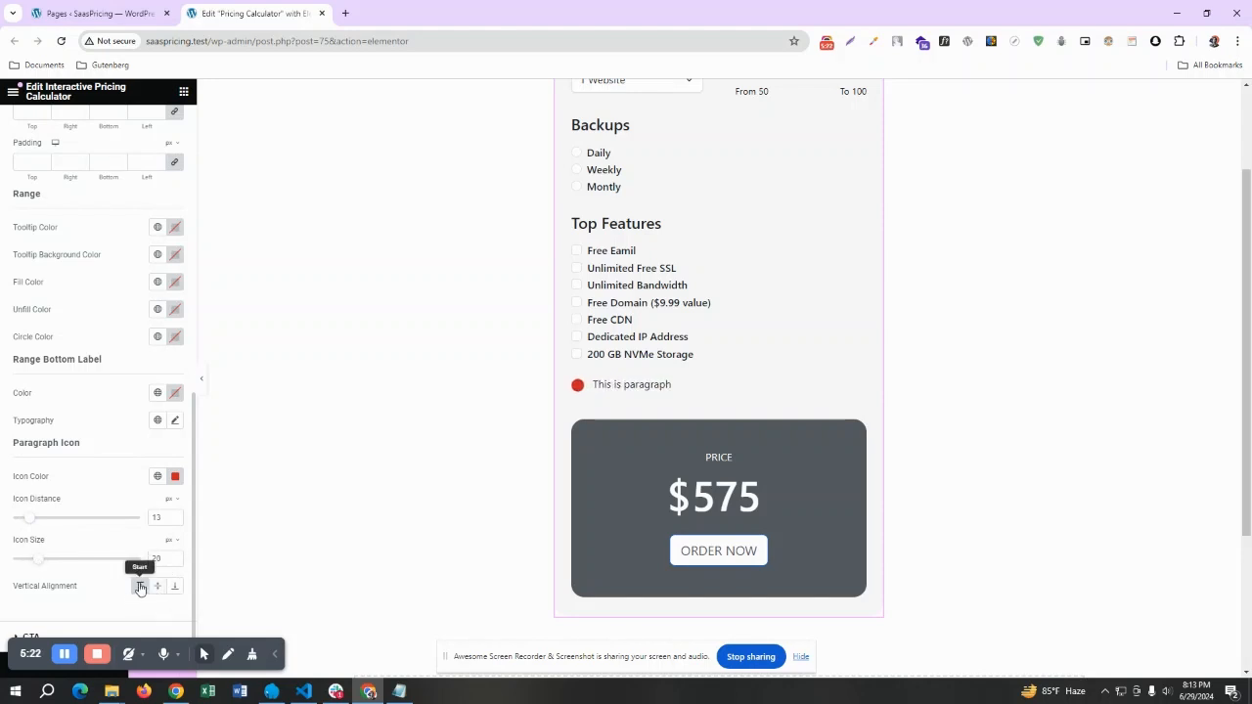
pyautogui.moveTo(30, 523); pyautogui.dragTo(35, 567)
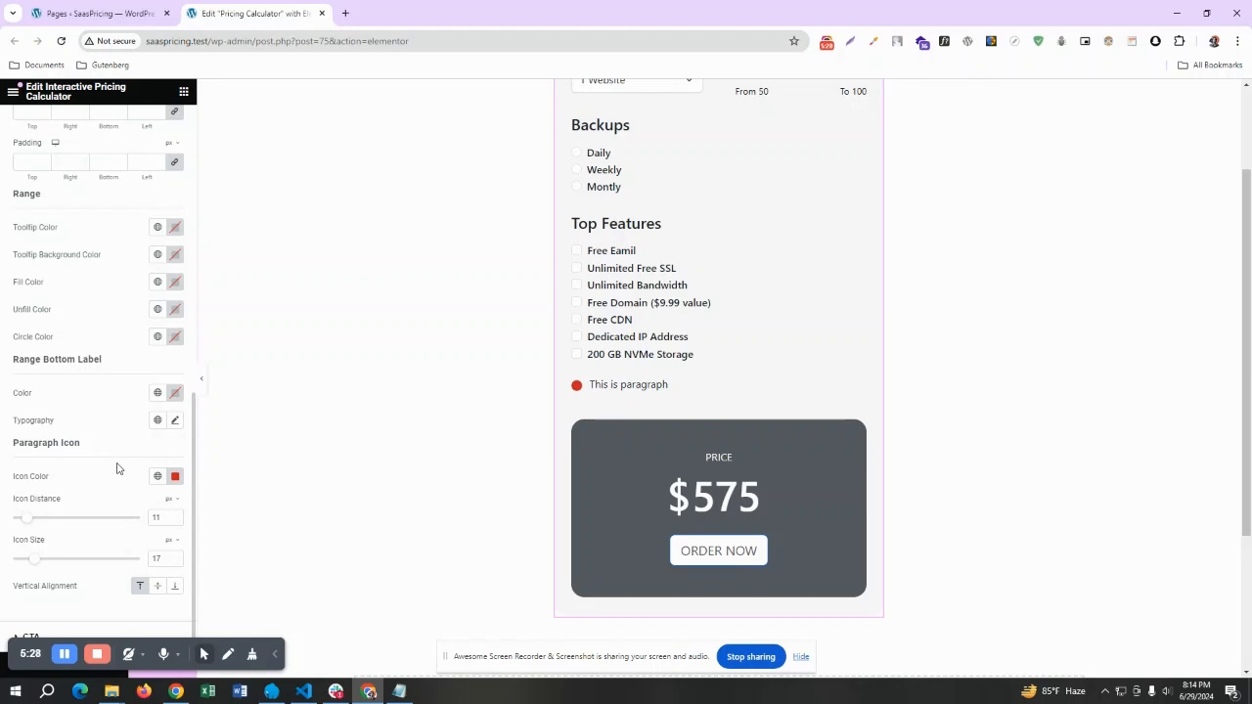
# Open the CTA style settings, and move the recorder toolbar and the screen-sharing notice out of the way.
pyautogui.scroll(1, 108, 499)
pyautogui.scroll(-1, 88, 528)
pyautogui.click(40, 632)
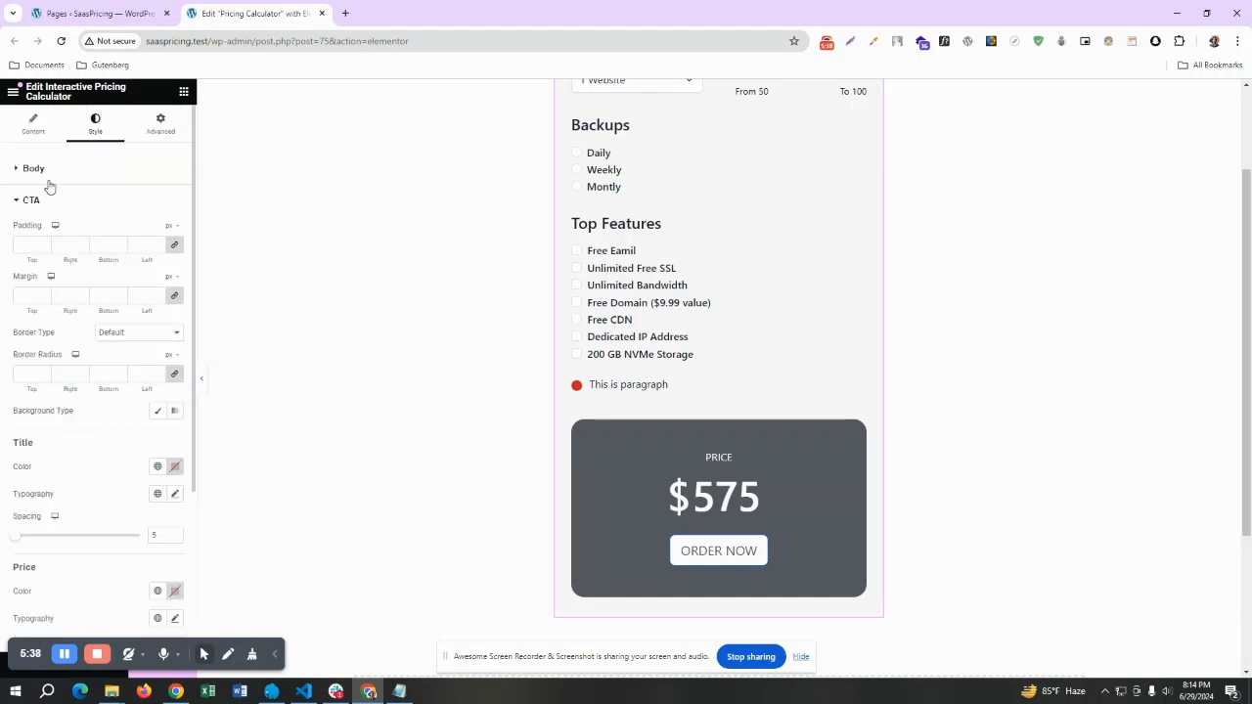
pyautogui.scroll(-2, 417, 282)
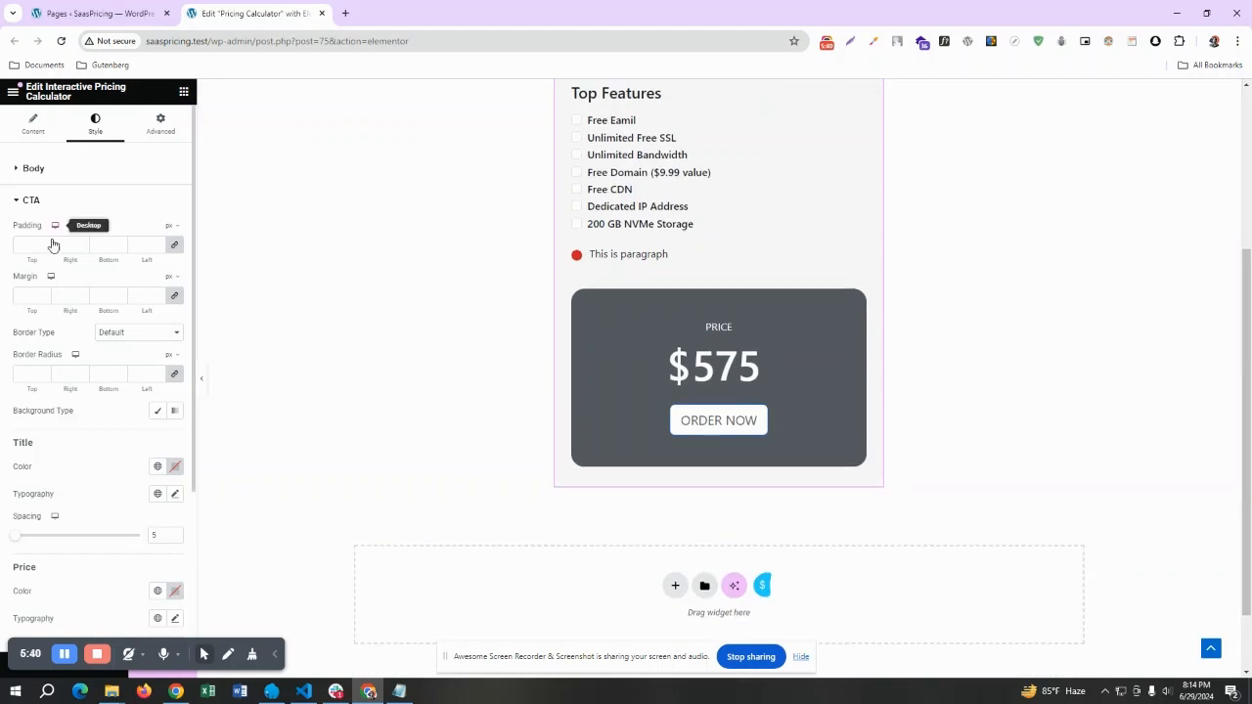
pyautogui.moveTo(34, 653); pyautogui.dragTo(325, 638)
pyautogui.click(801, 660)
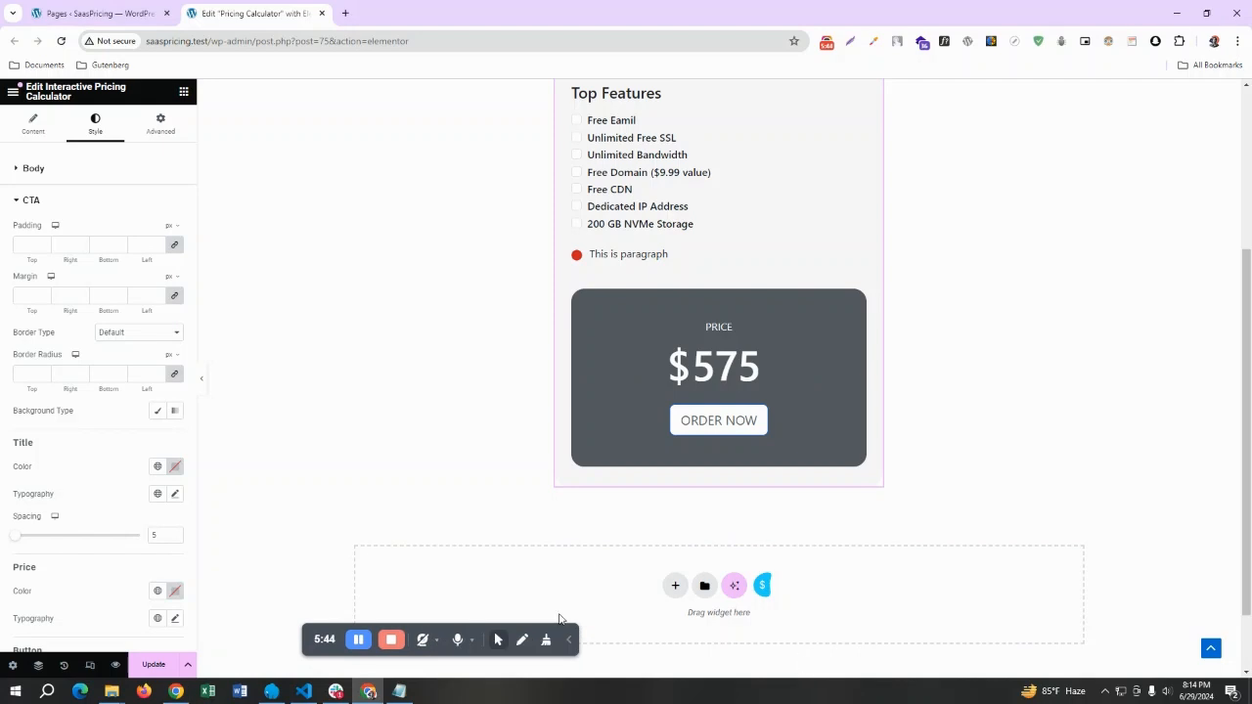
# Try zero padding on all sides of the CTA box, and clear the padding values again.
pyautogui.moveTo(326, 629); pyautogui.dragTo(382, 634)
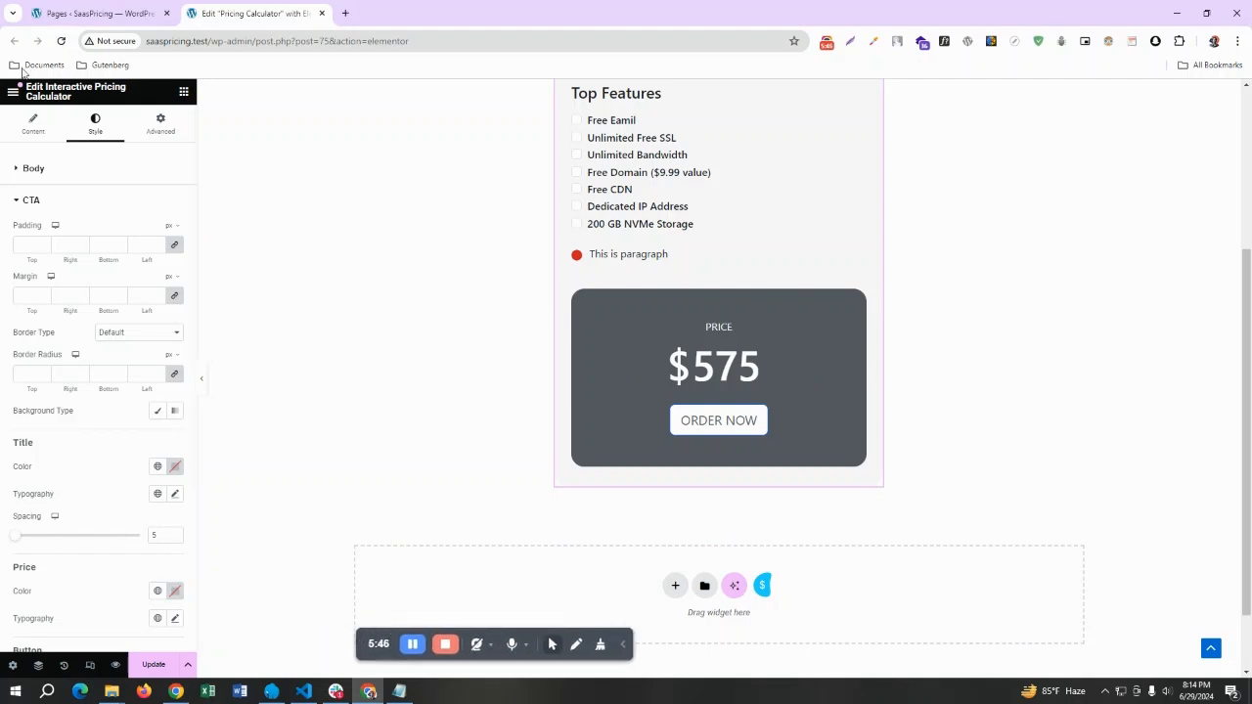
pyautogui.click(175, 249)
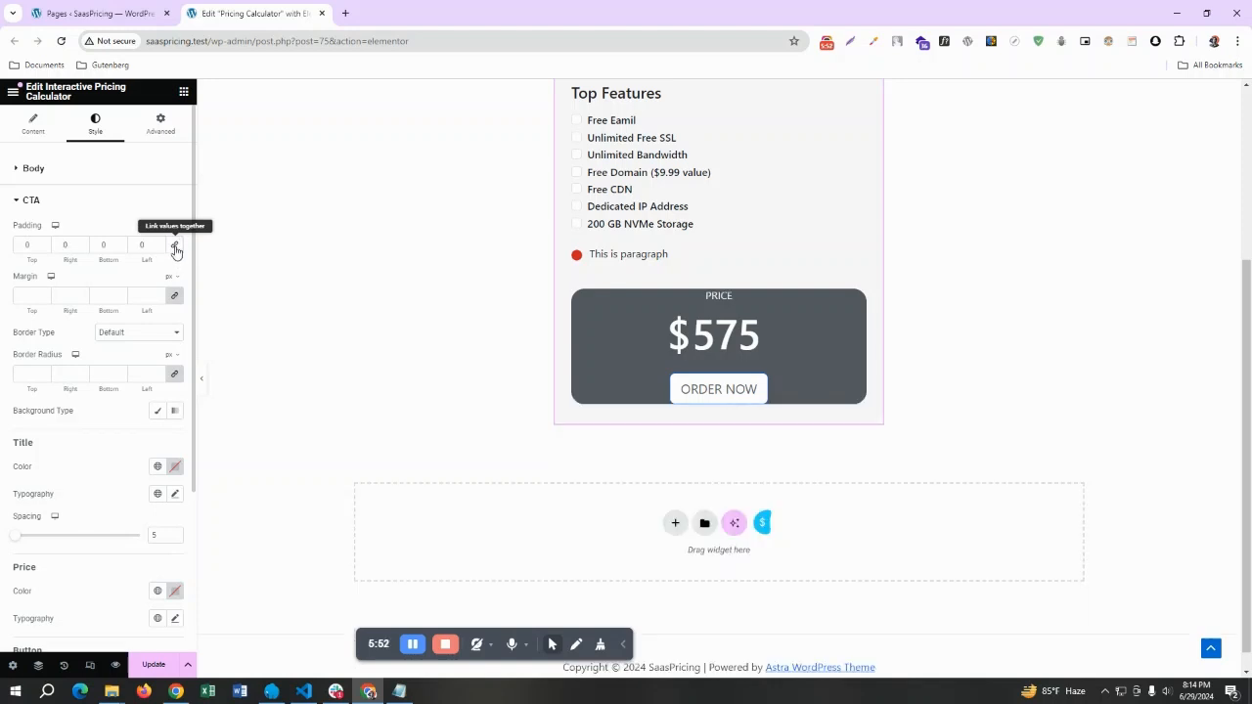
pyautogui.press('BackSpace')
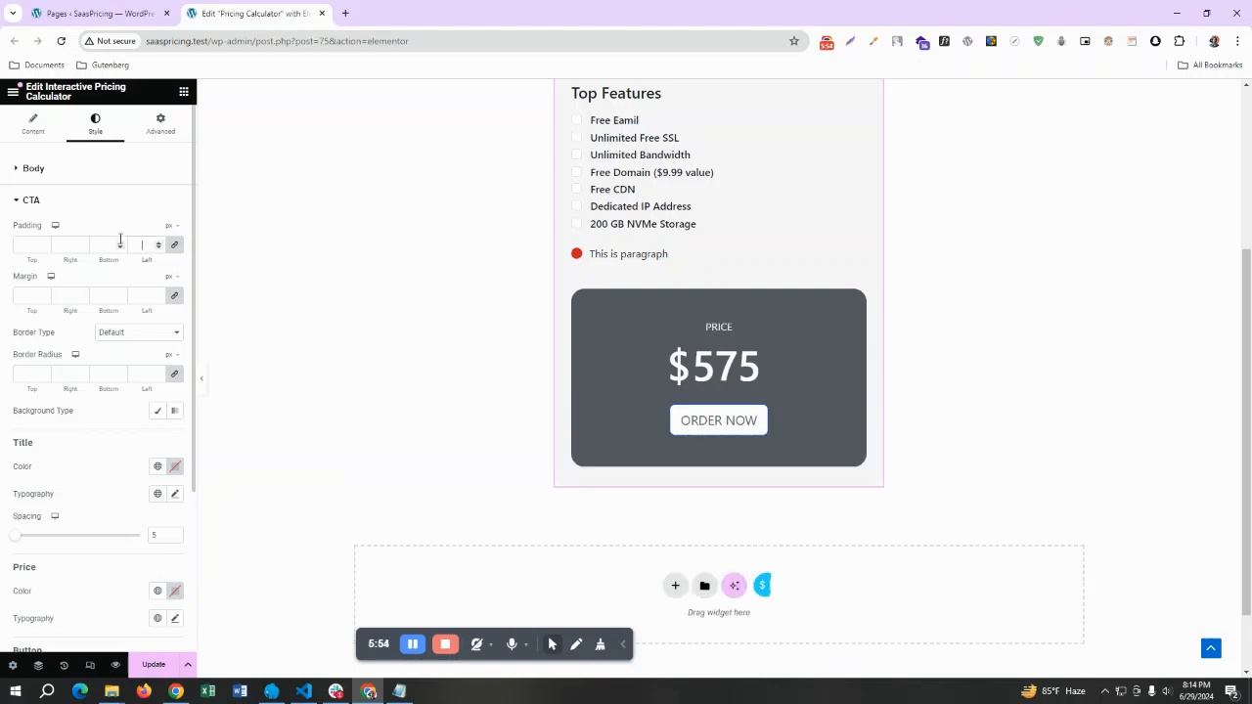
# Try a 29 px top and 21 px bottom margin on the CTA box, and clear the margin values.
pyautogui.click(173, 297)
pyautogui.click(40, 296)
pyautogui.write('15')
pyautogui.scroll(14, 45, 295)
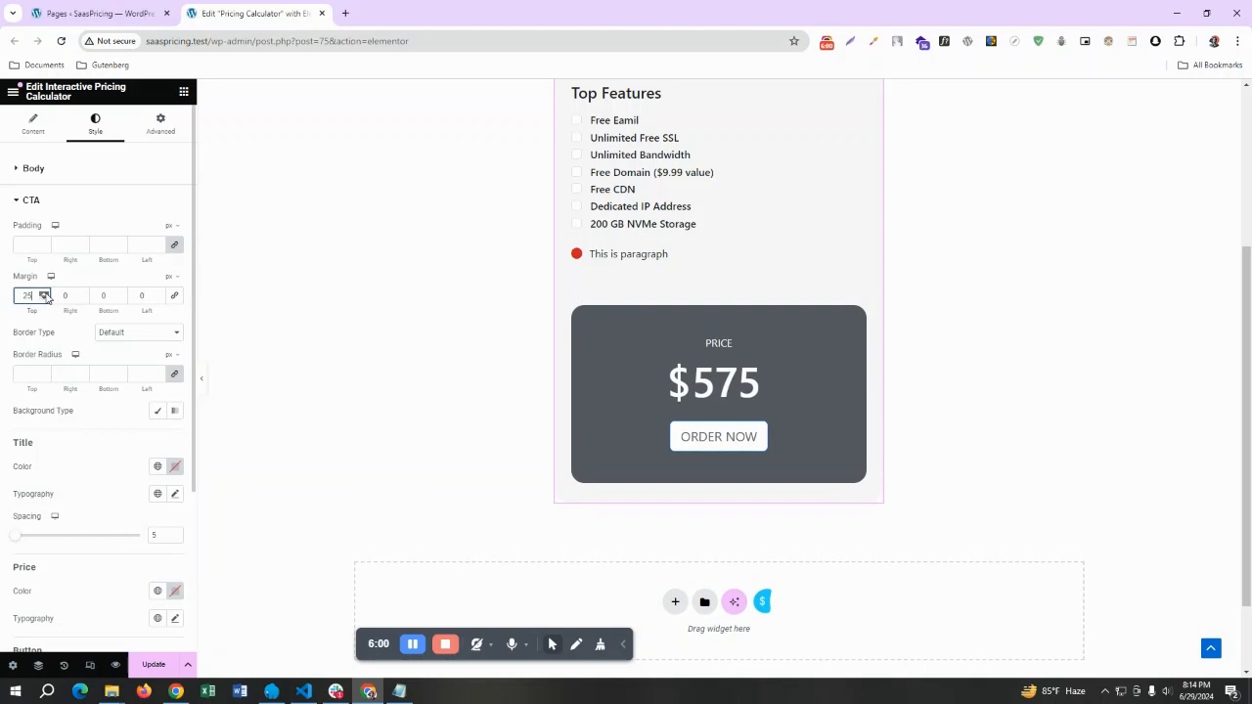
pyautogui.scroll(20, 121, 295)
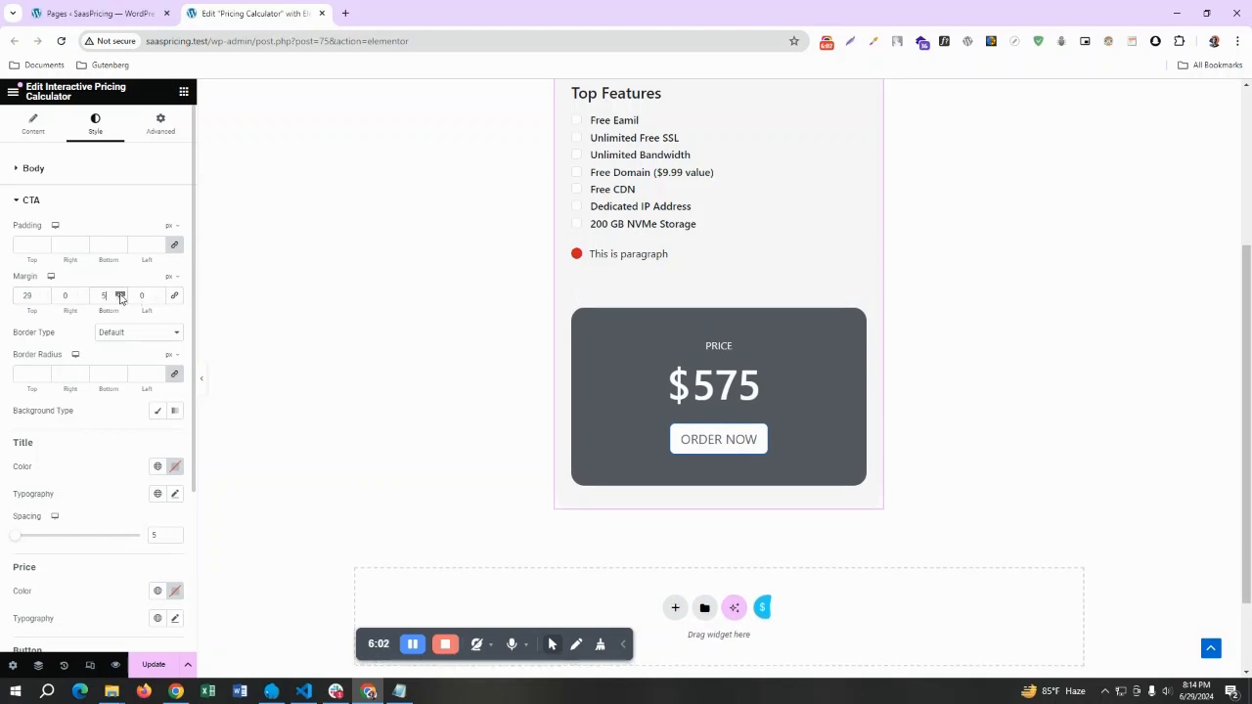
pyautogui.click(174, 295)
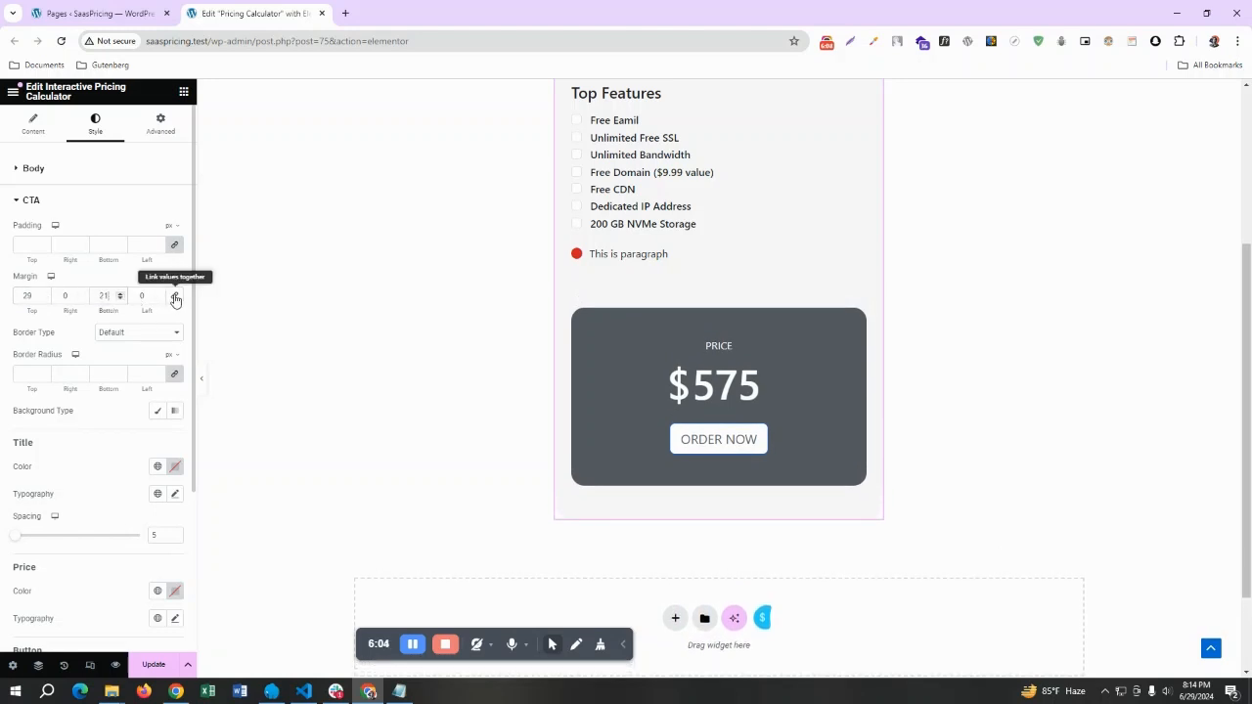
pyautogui.press('BackSpace')
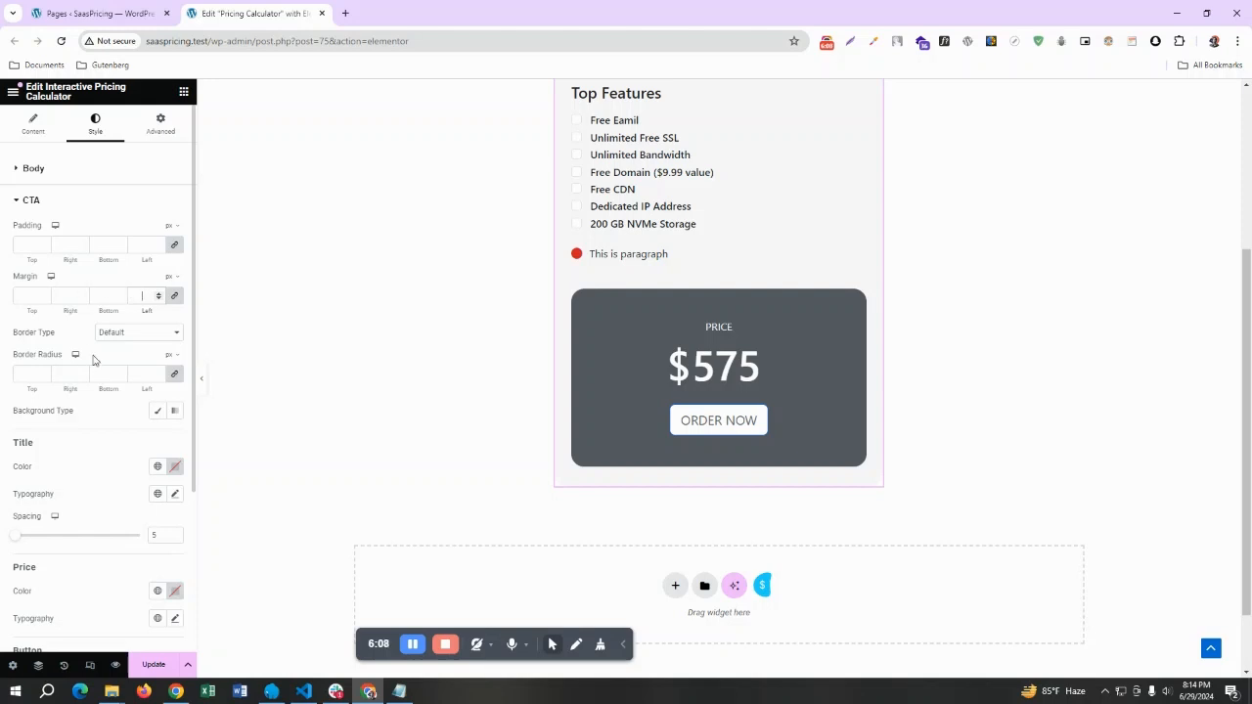
# Give the CTA box a Solid border in bright red.
pyautogui.click(138, 335)
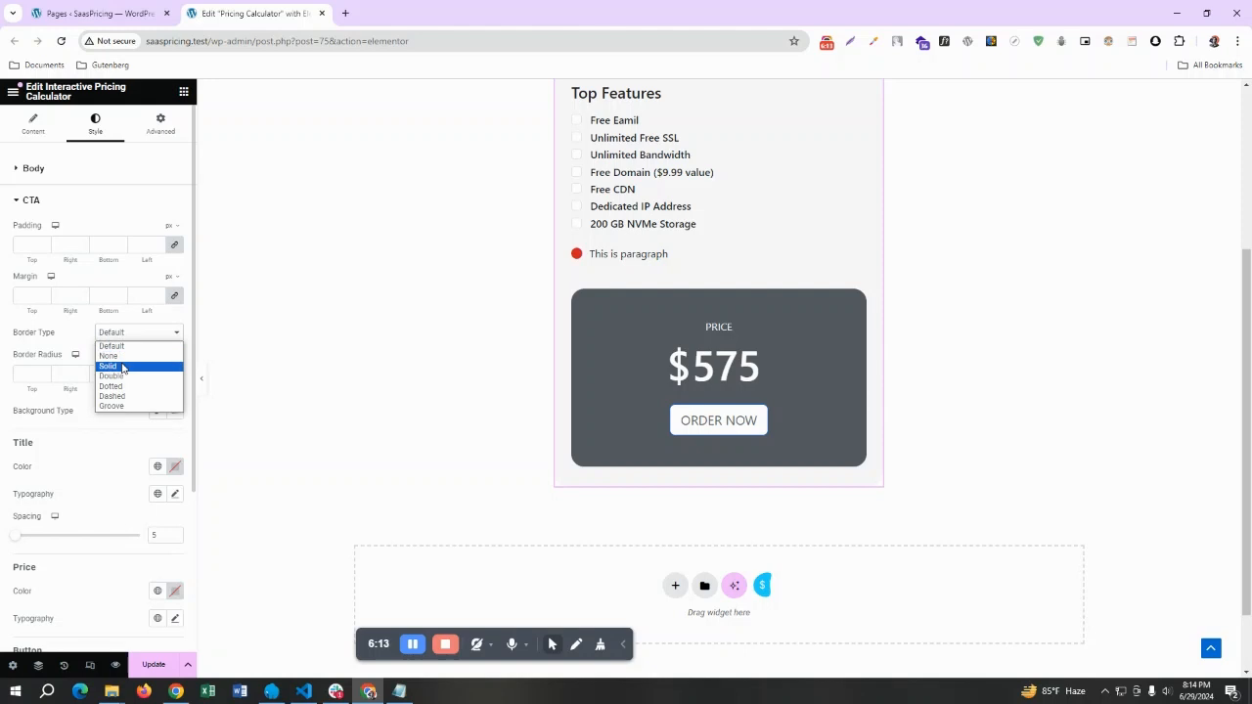
pyautogui.click(122, 367)
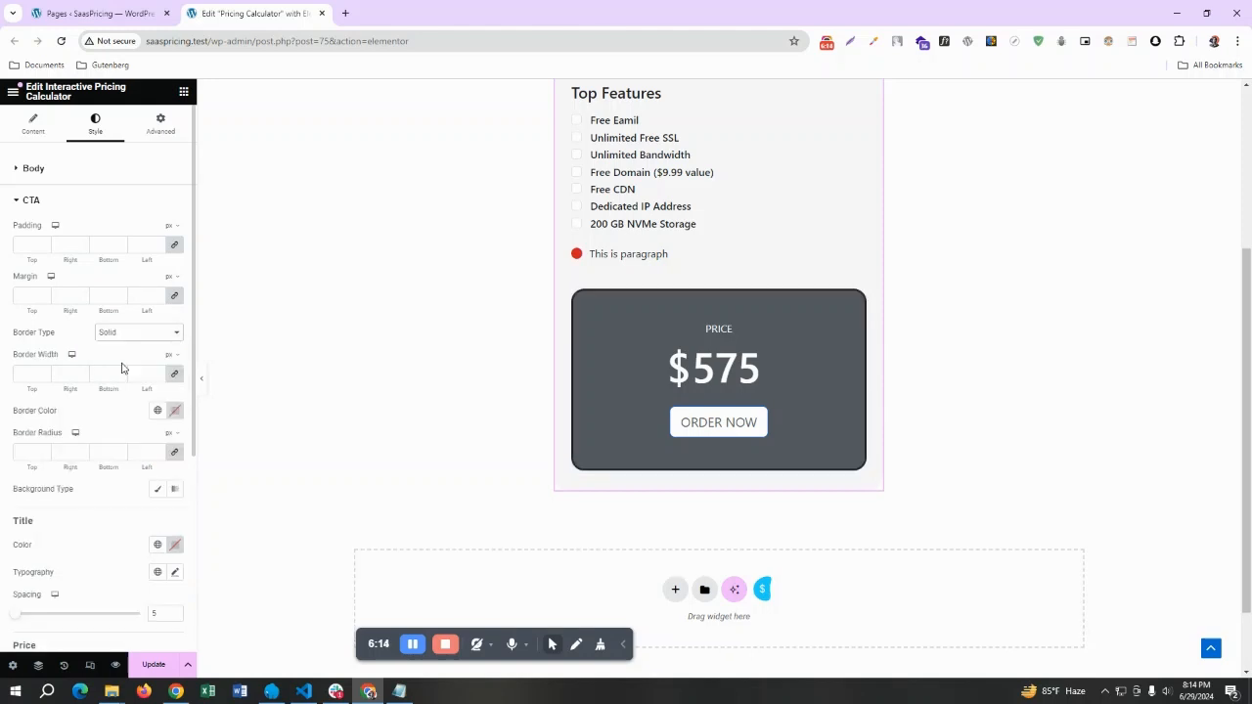
pyautogui.click(175, 410)
pyautogui.click(218, 480)
pyautogui.click(246, 476)
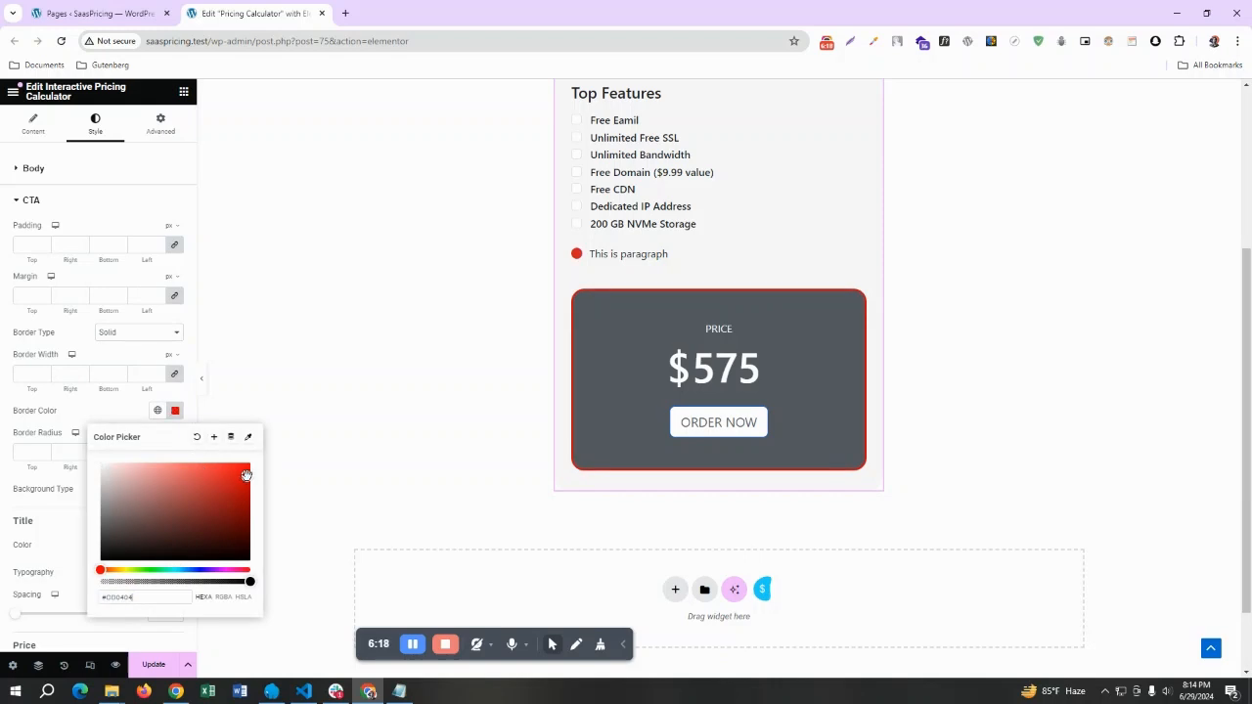
# Set the CTA box's border width to 12 px on all sides.
pyautogui.click(44, 374)
pyautogui.click(44, 373)
pyautogui.click(44, 373)
pyautogui.click(44, 374)
pyautogui.click(44, 374)
pyautogui.click(44, 374)
pyautogui.click(44, 374)
pyautogui.click(44, 374)
pyautogui.click(44, 373)
pyautogui.click(44, 373)
pyautogui.click(44, 373)
pyautogui.click(44, 373)
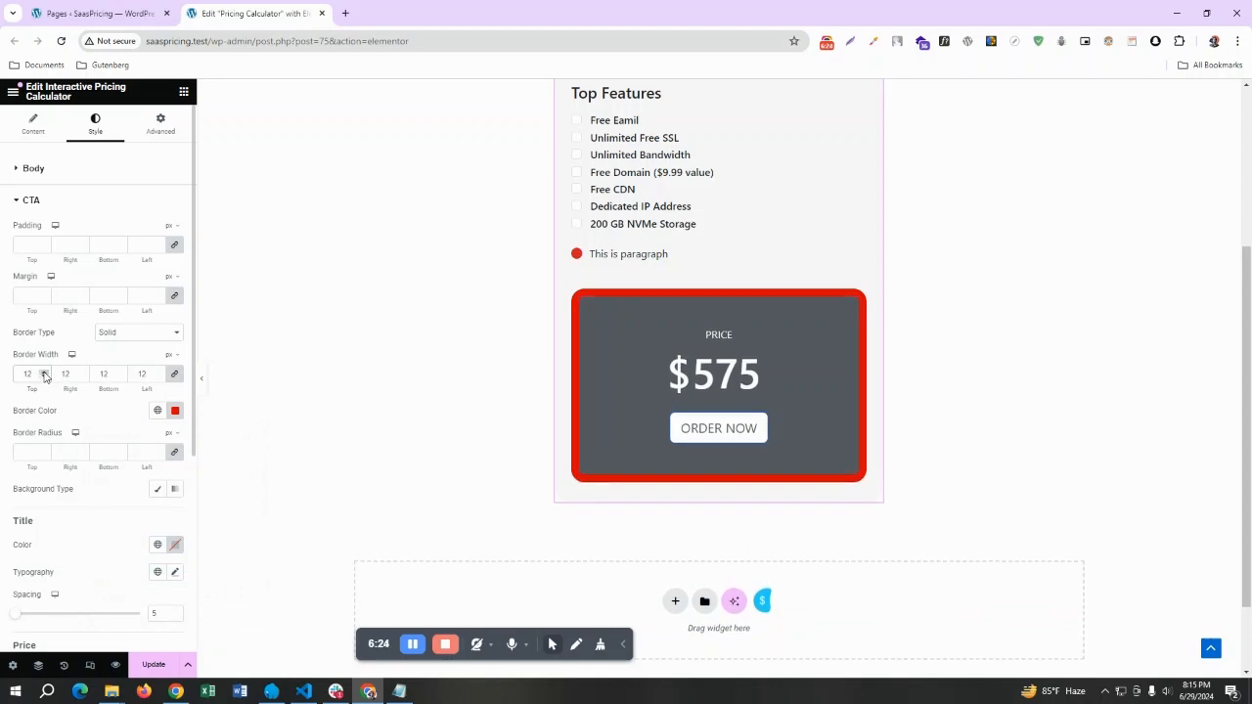
# Return the CTA box's border type to Default and leave its border radius values empty.
pyautogui.click(142, 333)
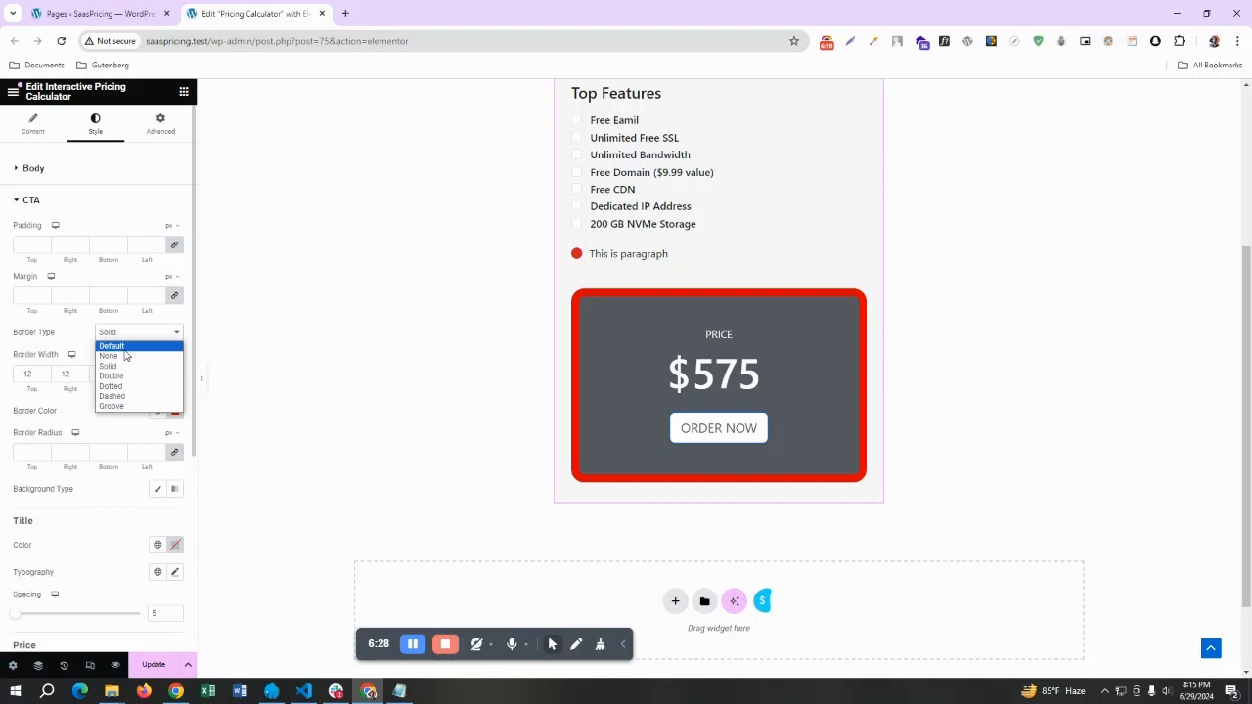
pyautogui.click(122, 347)
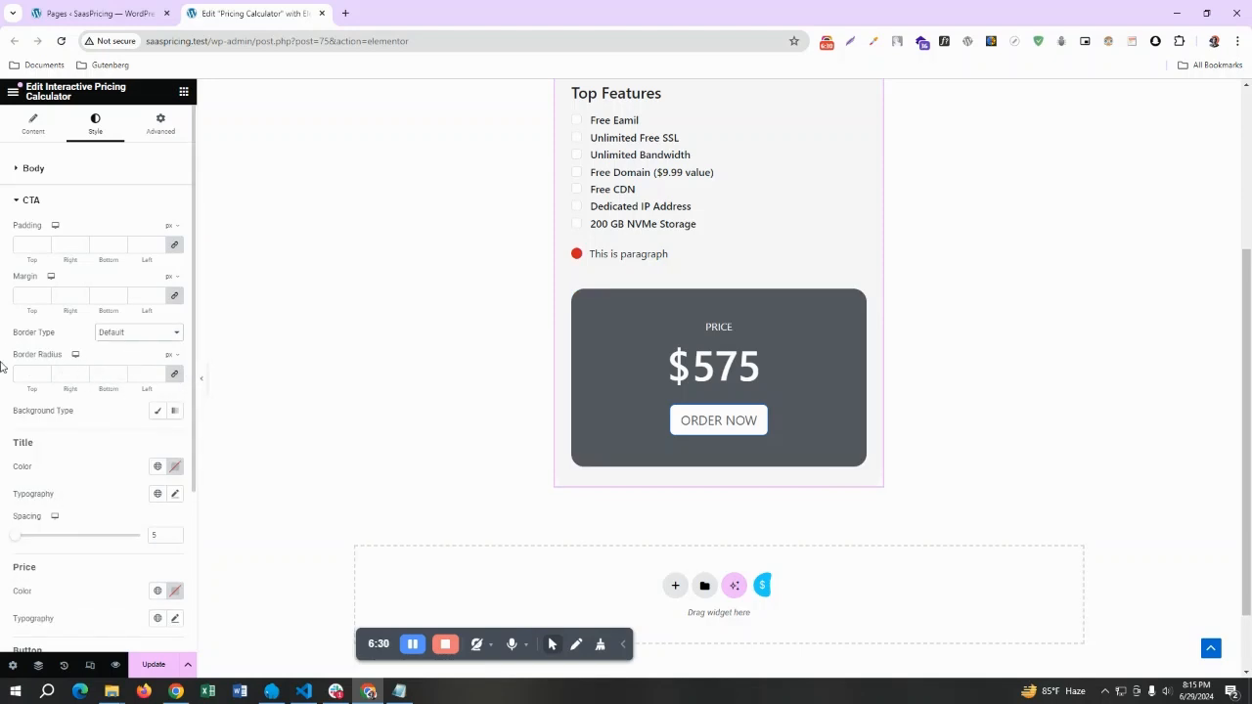
pyautogui.click(175, 377)
pyautogui.click(175, 380)
pyautogui.press('BackSpace')
# Give the CTA box a classic background in the light blue global color, and open that color for editing.
pyautogui.click(157, 412)
pyautogui.click(158, 438)
pyautogui.click(87, 502)
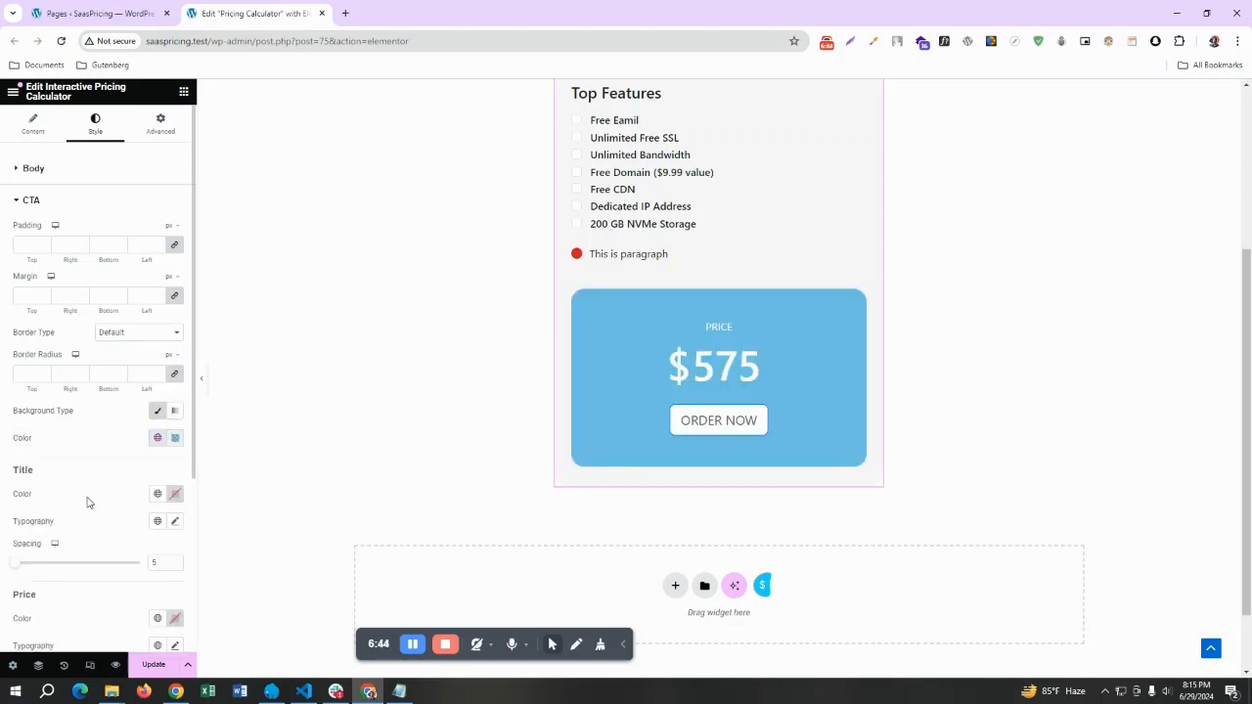
pyautogui.click(175, 438)
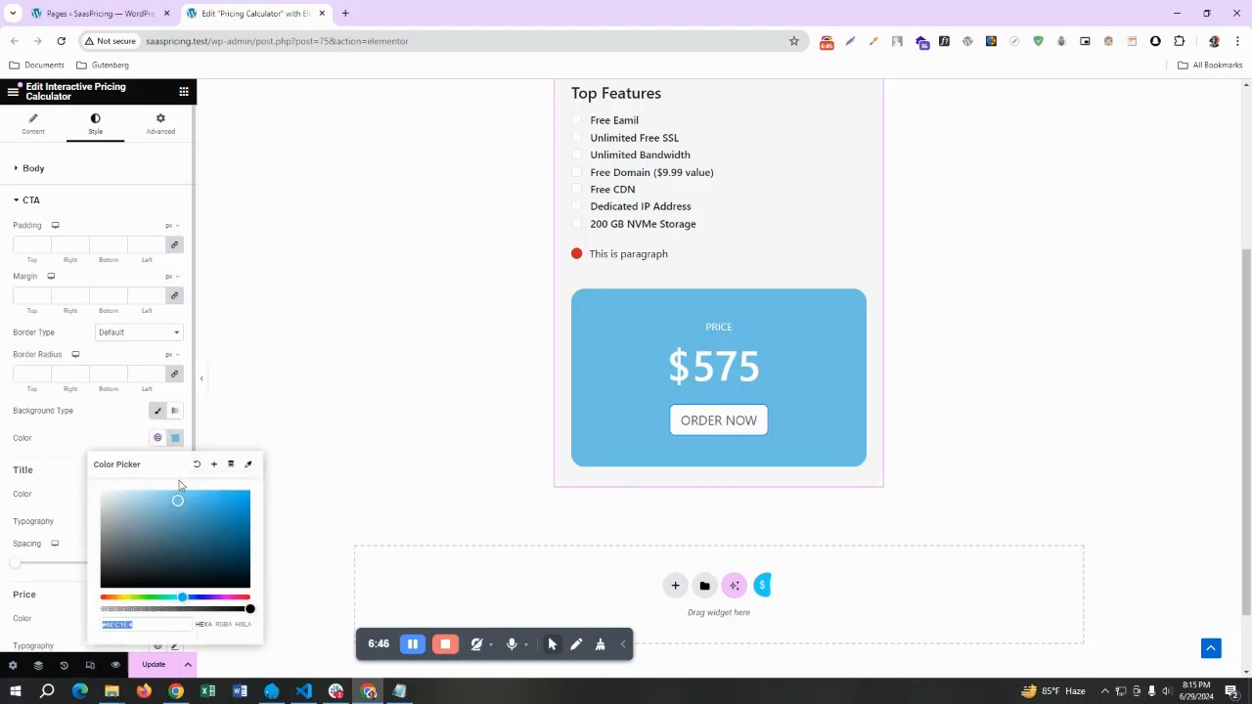
# Try a gradient background on the CTA box, return to the classic type and clear its color.
pyautogui.click(175, 410)
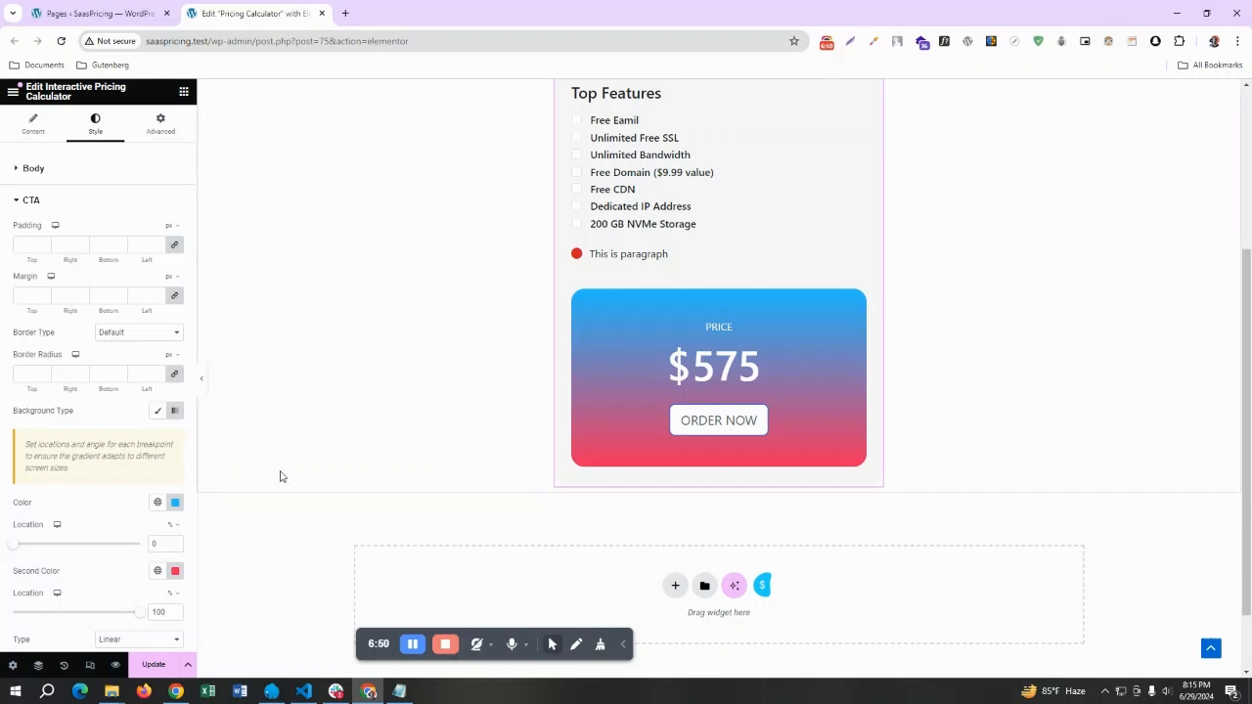
pyautogui.click(157, 410)
pyautogui.scroll(-1, 329, 414)
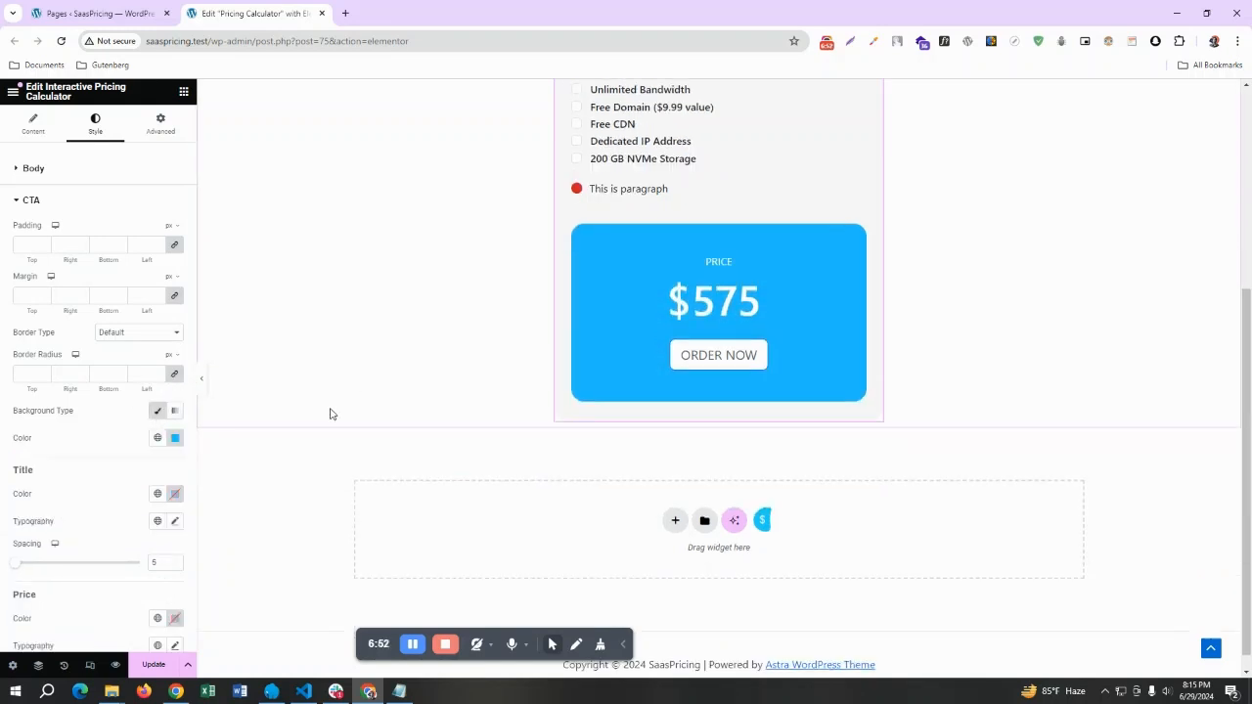
pyautogui.click(175, 437)
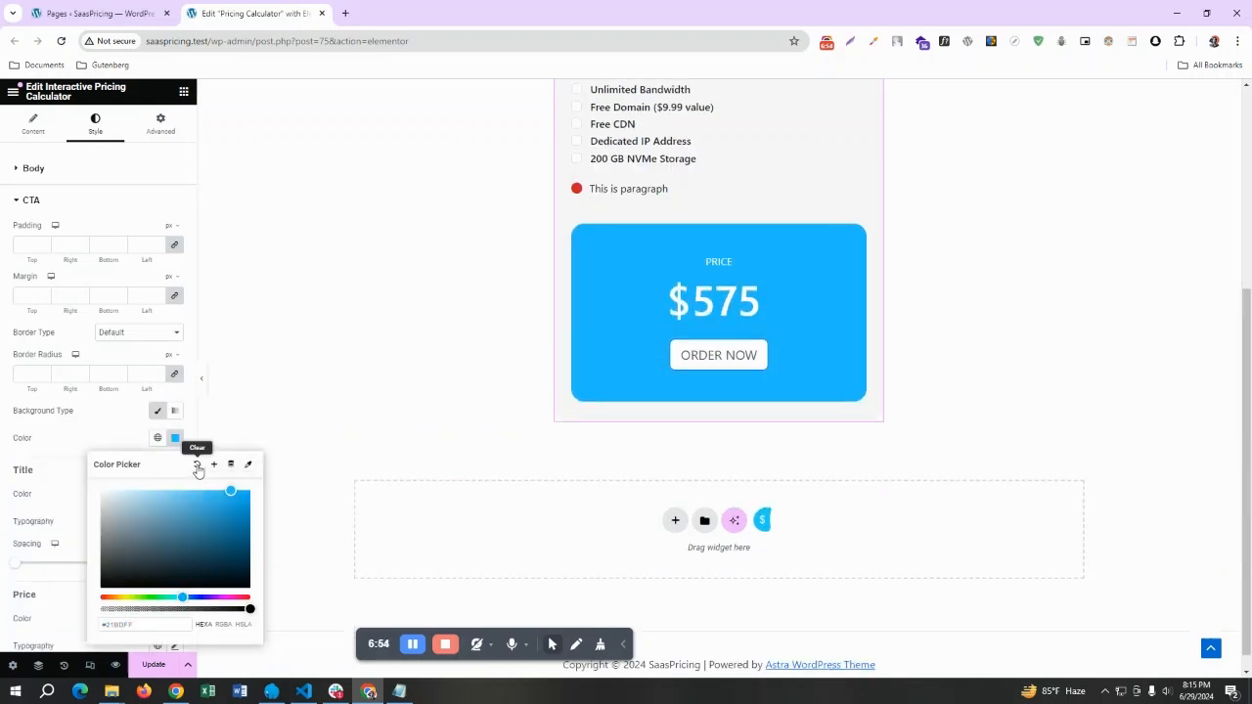
pyautogui.click(198, 468)
# Set the CTA title's text color to red.
pyautogui.scroll(-2, 114, 439)
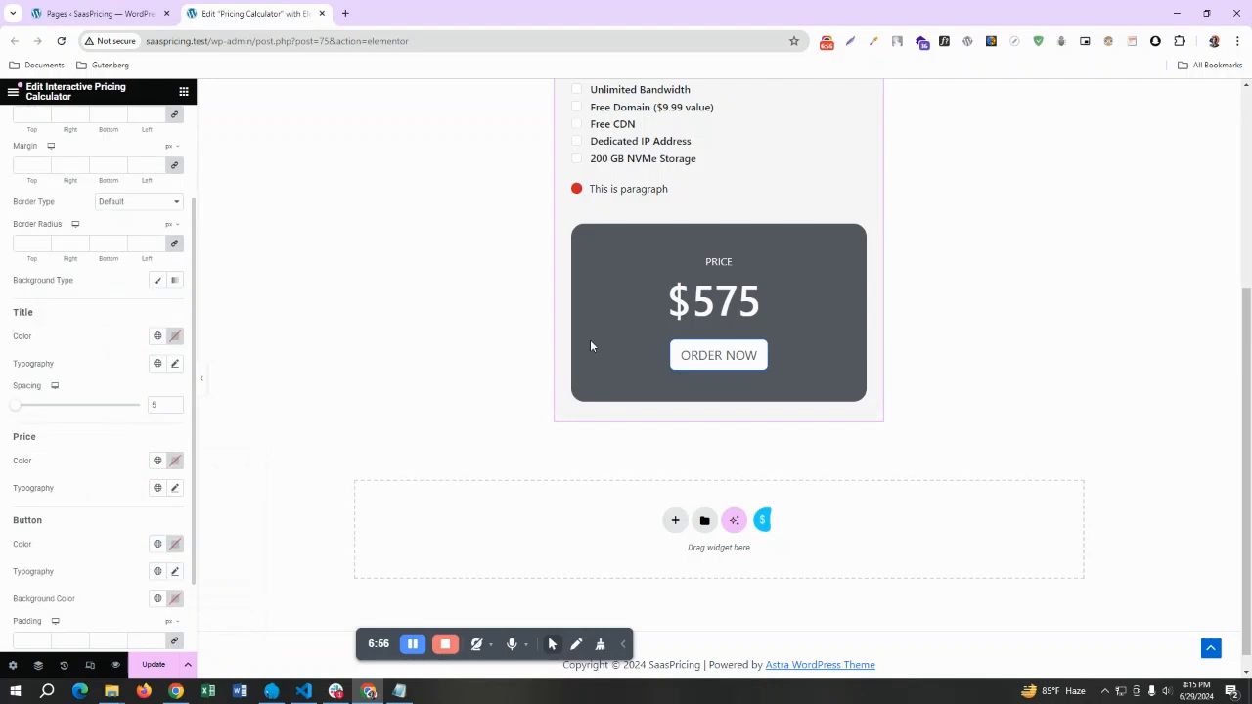
pyautogui.scroll(-1, 63, 468)
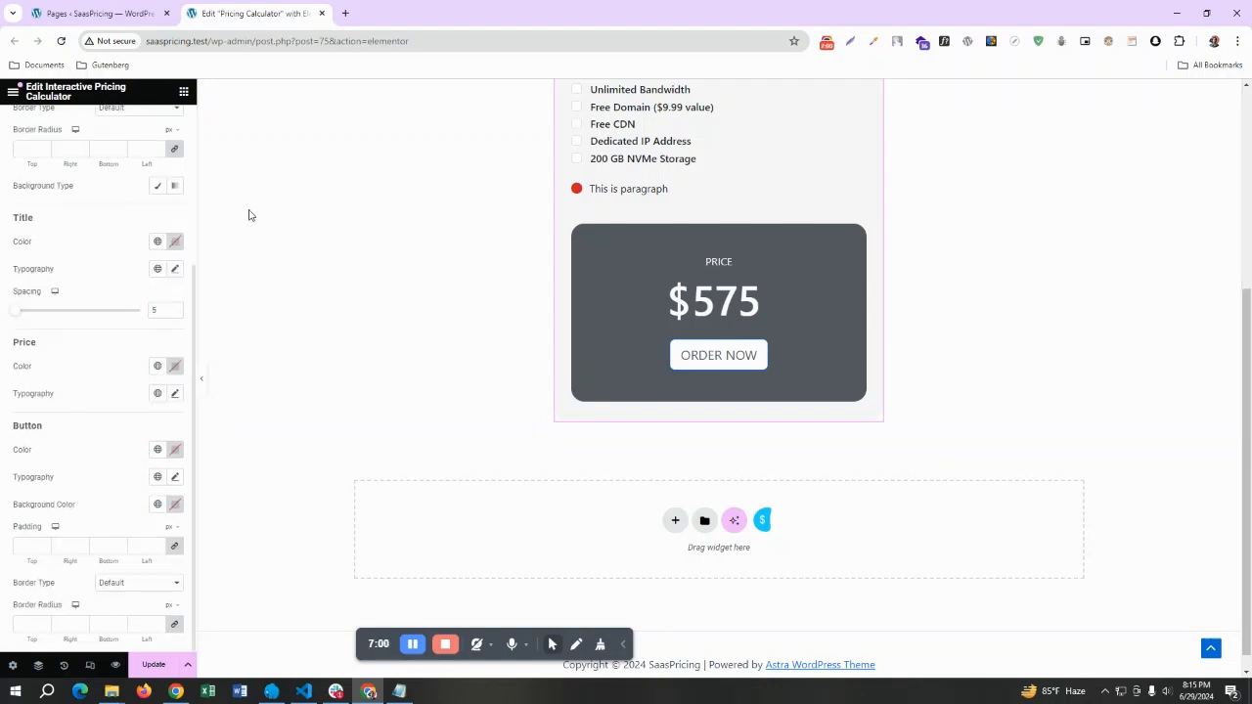
pyautogui.click(175, 242)
pyautogui.click(235, 309)
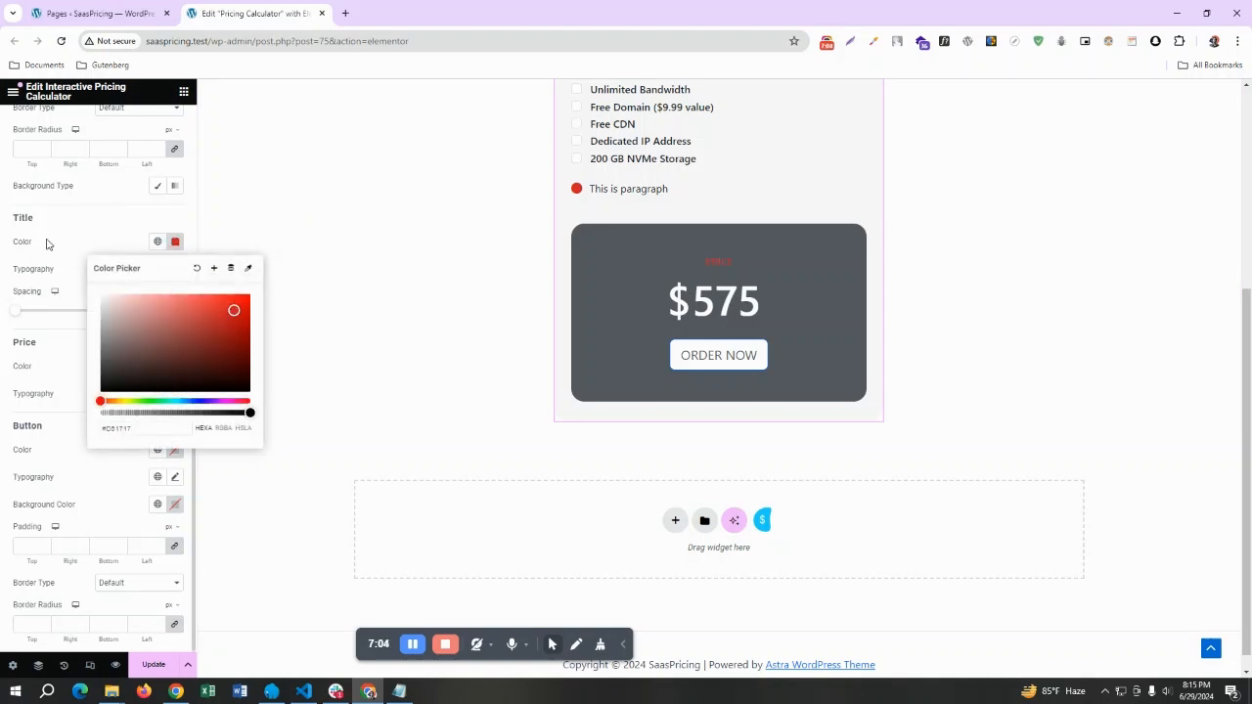
pyautogui.click(175, 242)
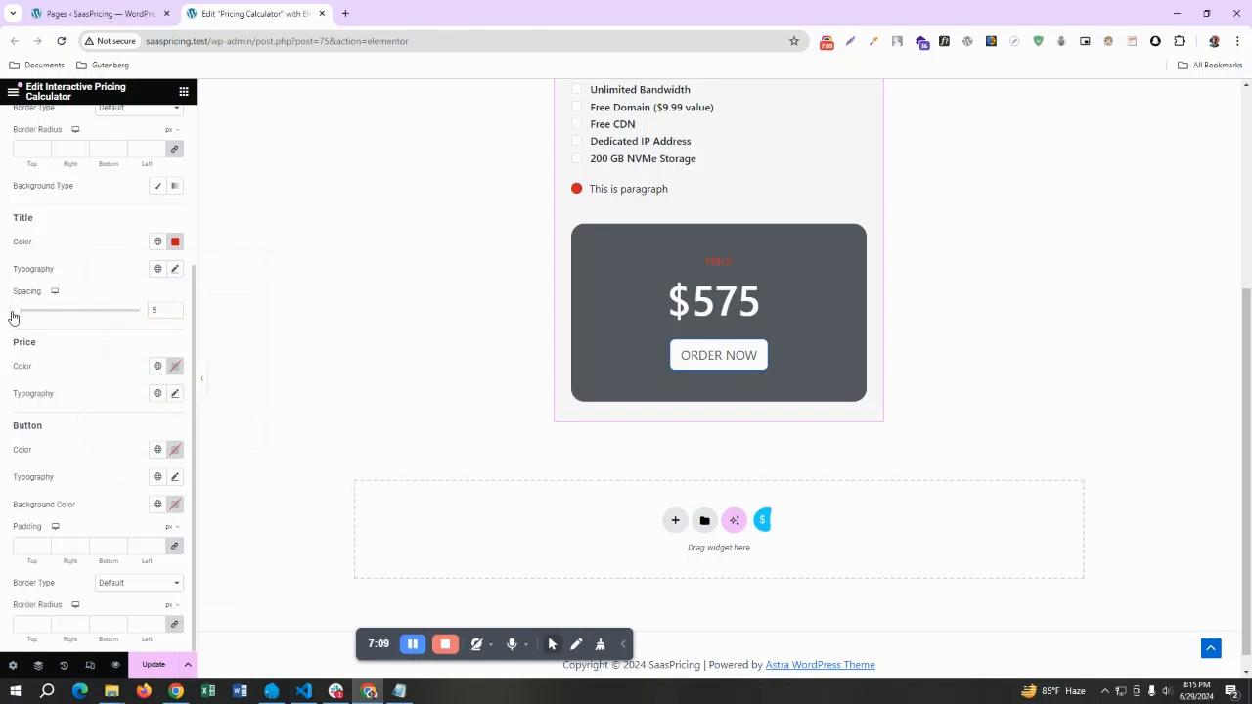
# Set the spacing below the CTA title to 25.
pyautogui.moveTo(13, 316)
pyautogui.mouseDown()
pyautogui.moveTo(45, 321)
pyautogui.moveTo(23, 316)
pyautogui.mouseUp()
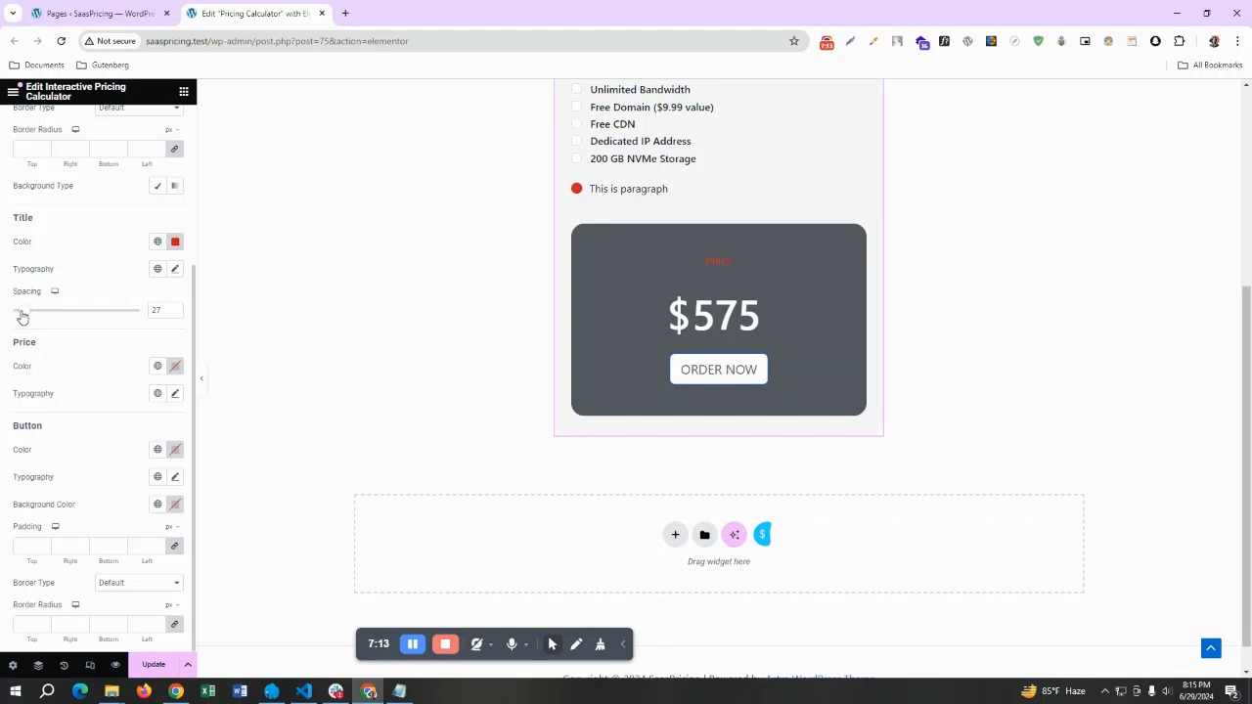
pyautogui.moveTo(22, 317); pyautogui.dragTo(21, 317)
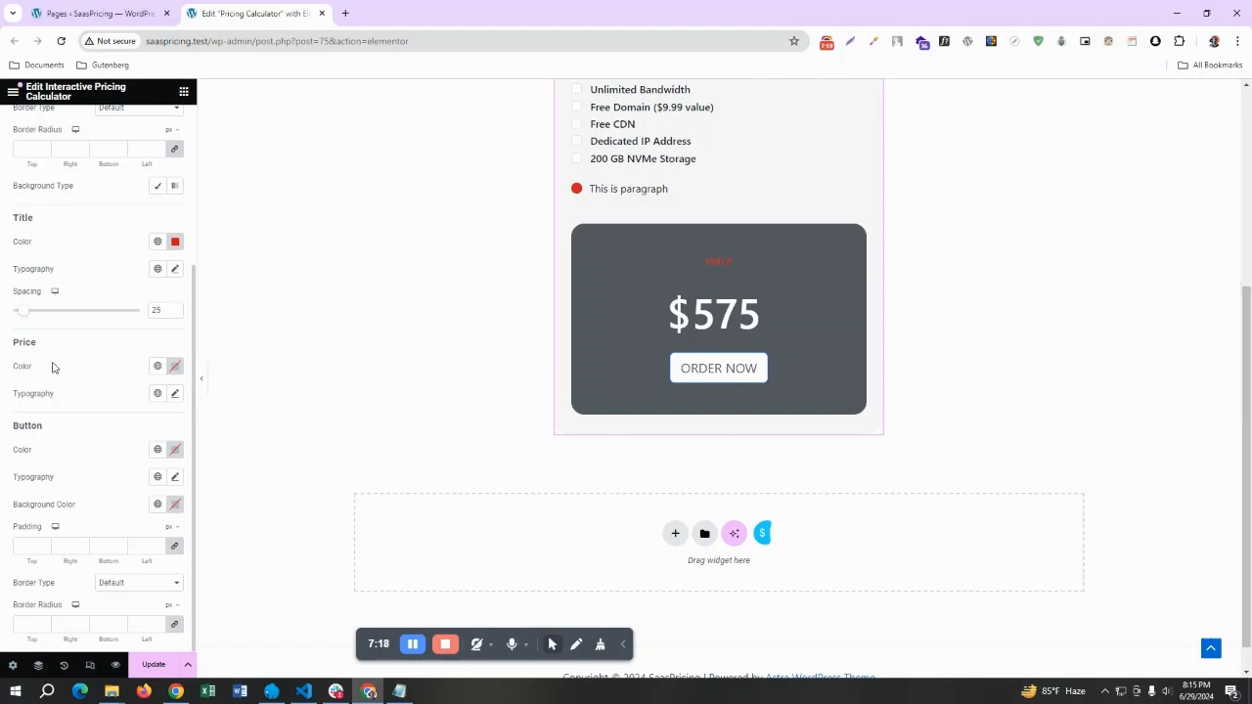
# Color the CTA price red and try a 51 px font size on it, resetting the size.
pyautogui.click(175, 366)
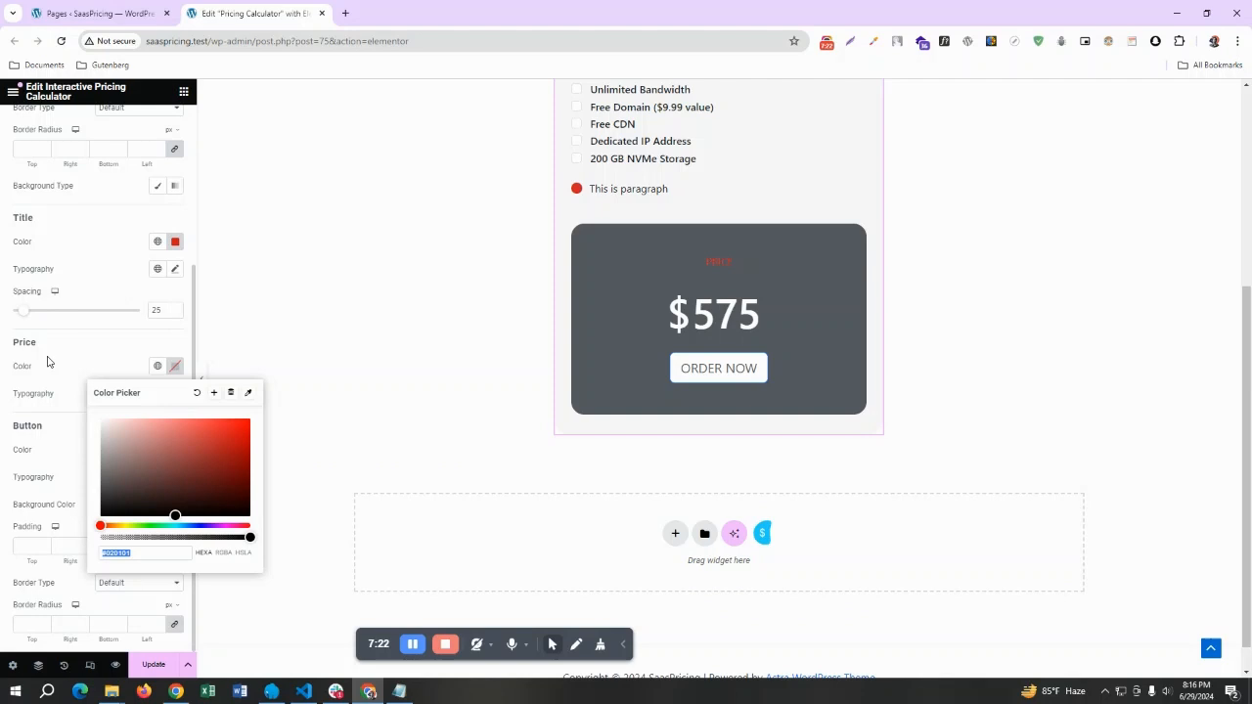
pyautogui.moveTo(196, 439); pyautogui.dragTo(225, 430)
pyautogui.click(79, 338)
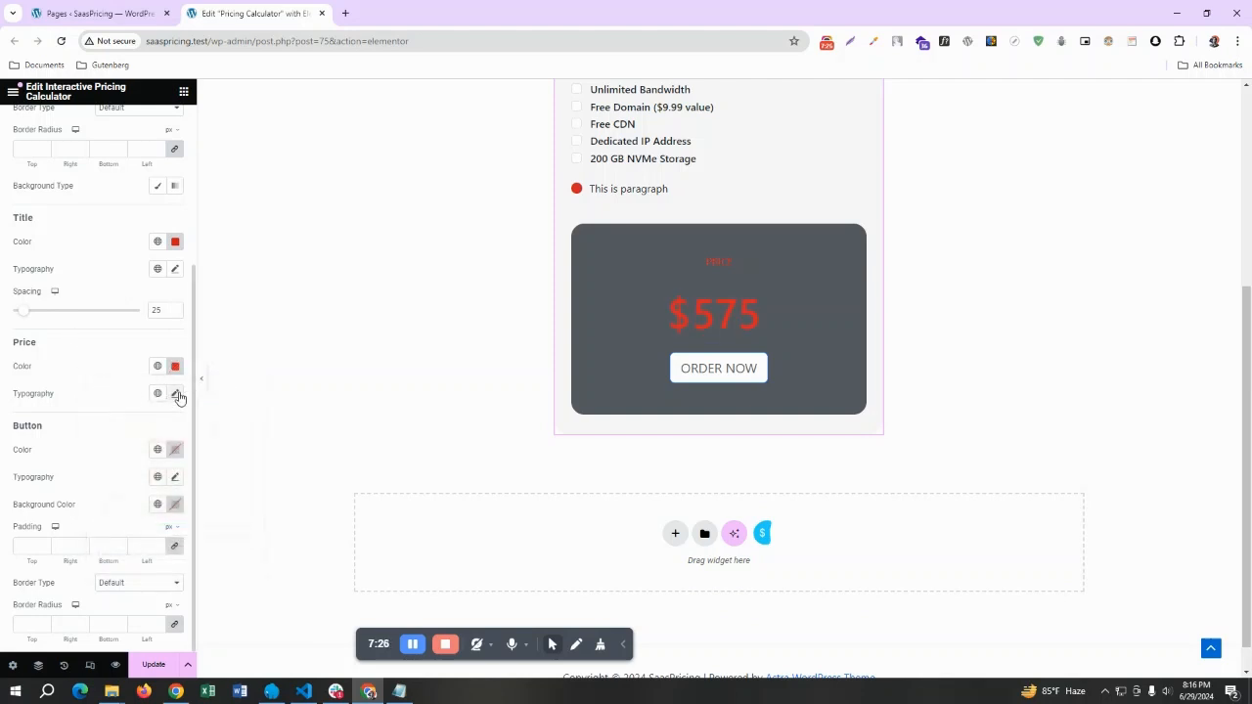
pyautogui.click(178, 394)
pyautogui.moveTo(25, 501); pyautogui.dragTo(51, 496)
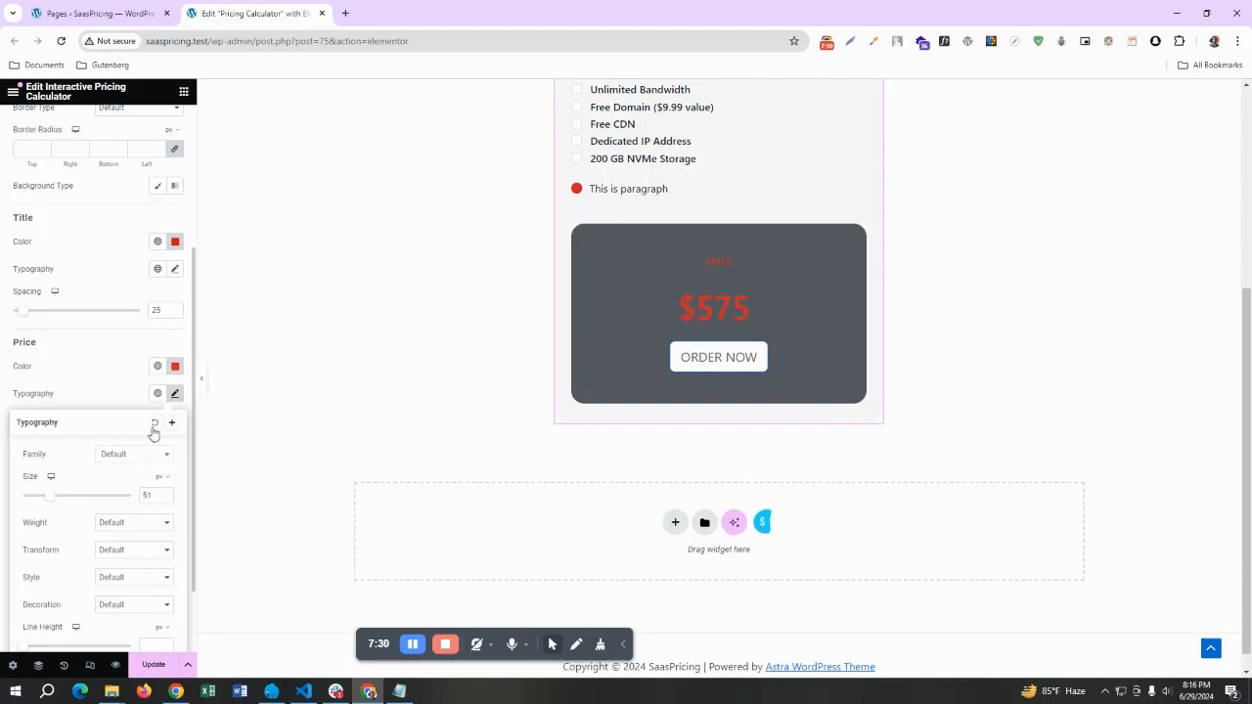
pyautogui.click(175, 393)
# Clear the custom red colors of the CTA price and the CTA title.
pyautogui.click(175, 366)
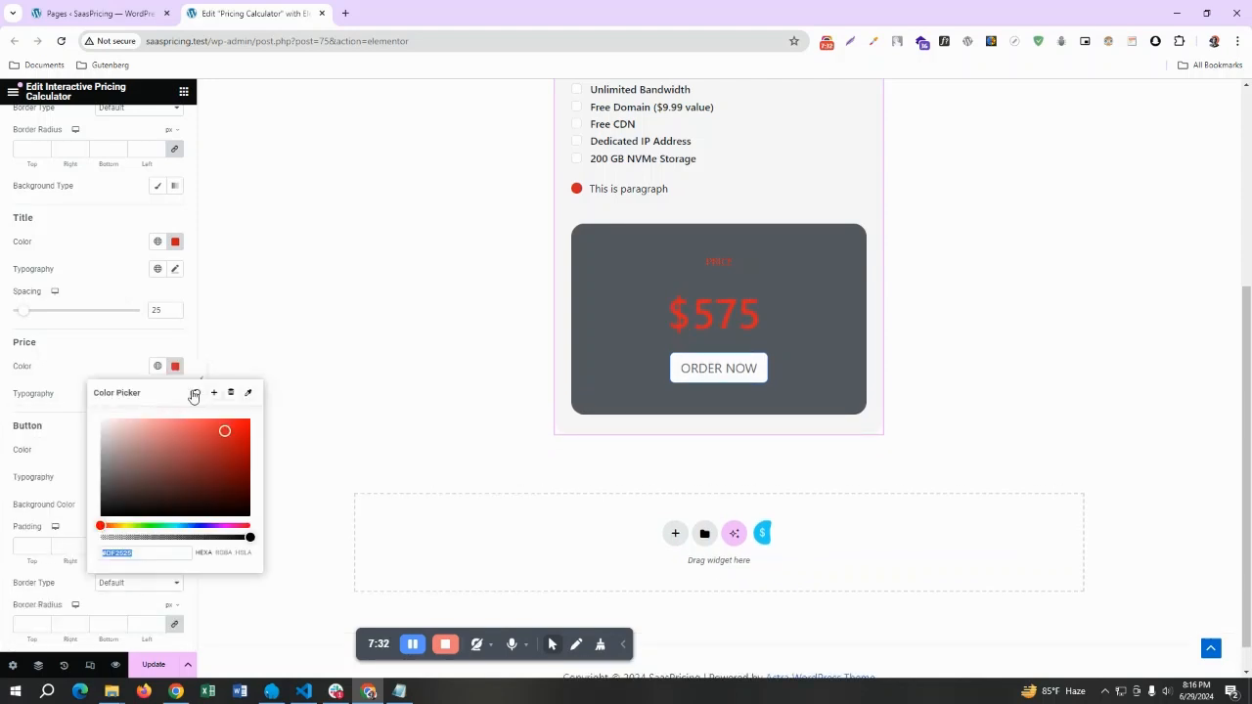
pyautogui.click(194, 392)
pyautogui.click(175, 242)
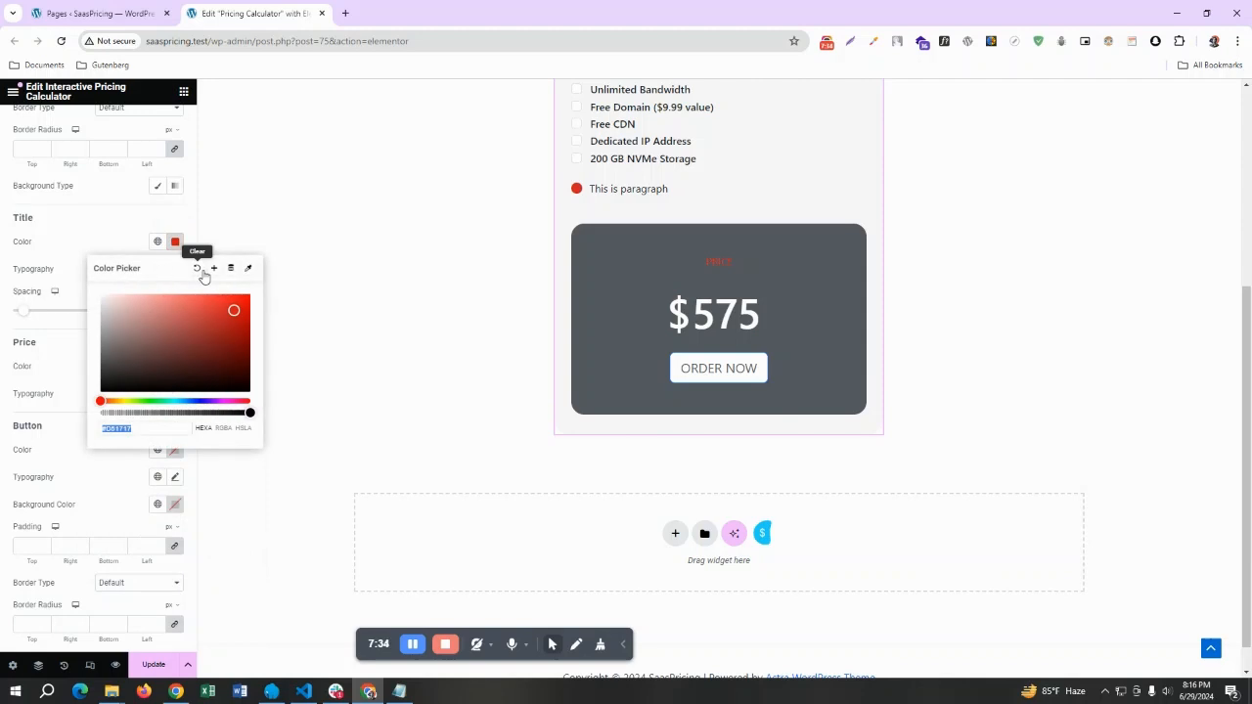
pyautogui.click(197, 269)
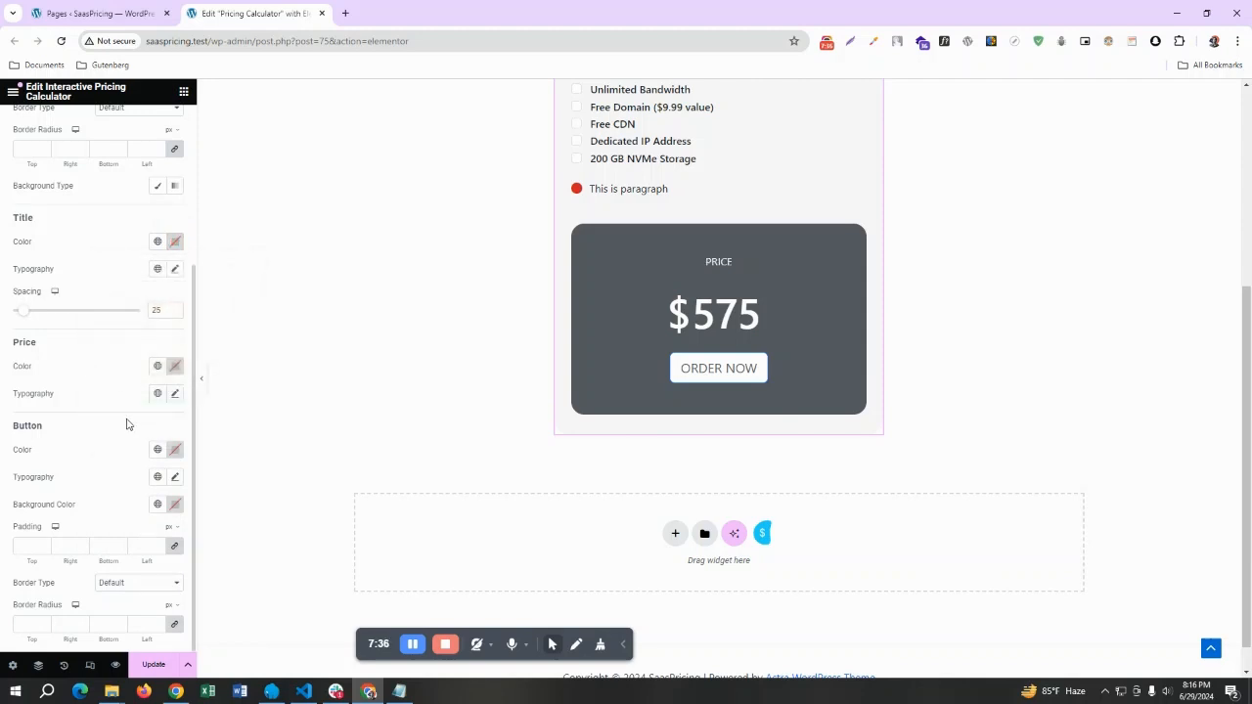
# Make the CTA button's text bright red and reduce its font size slightly.
pyautogui.click(177, 453)
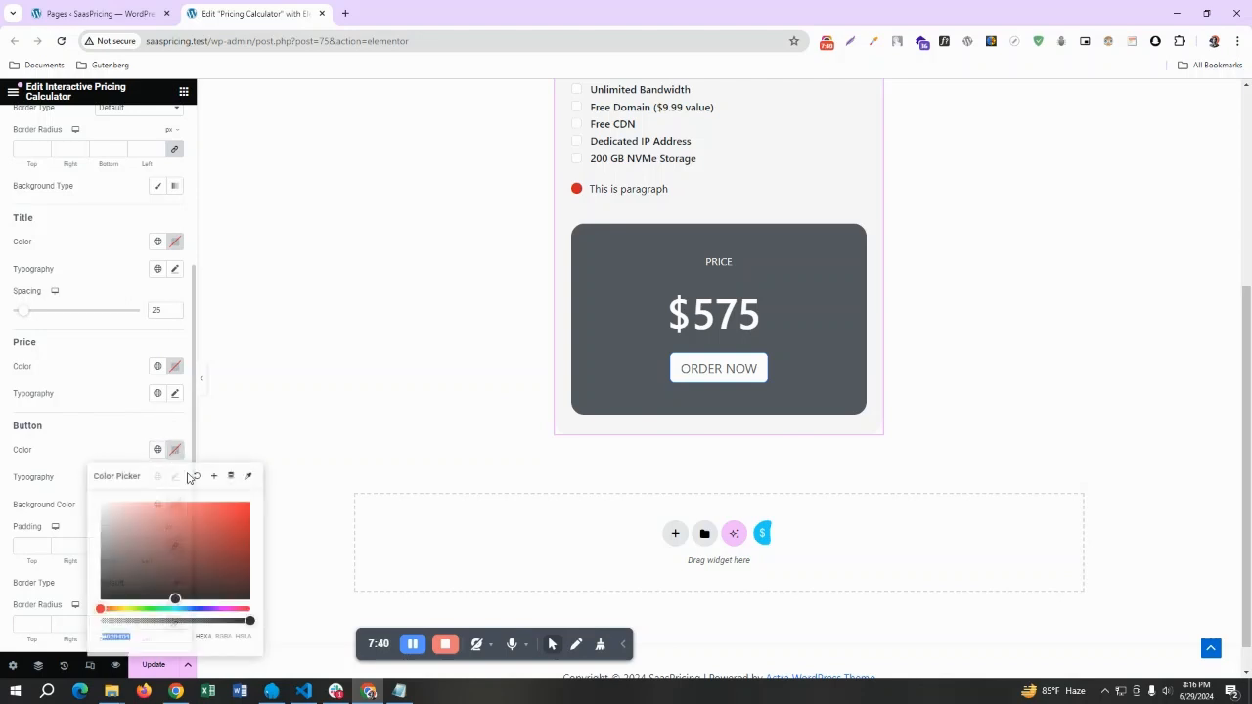
pyautogui.moveTo(209, 534); pyautogui.dragTo(237, 501)
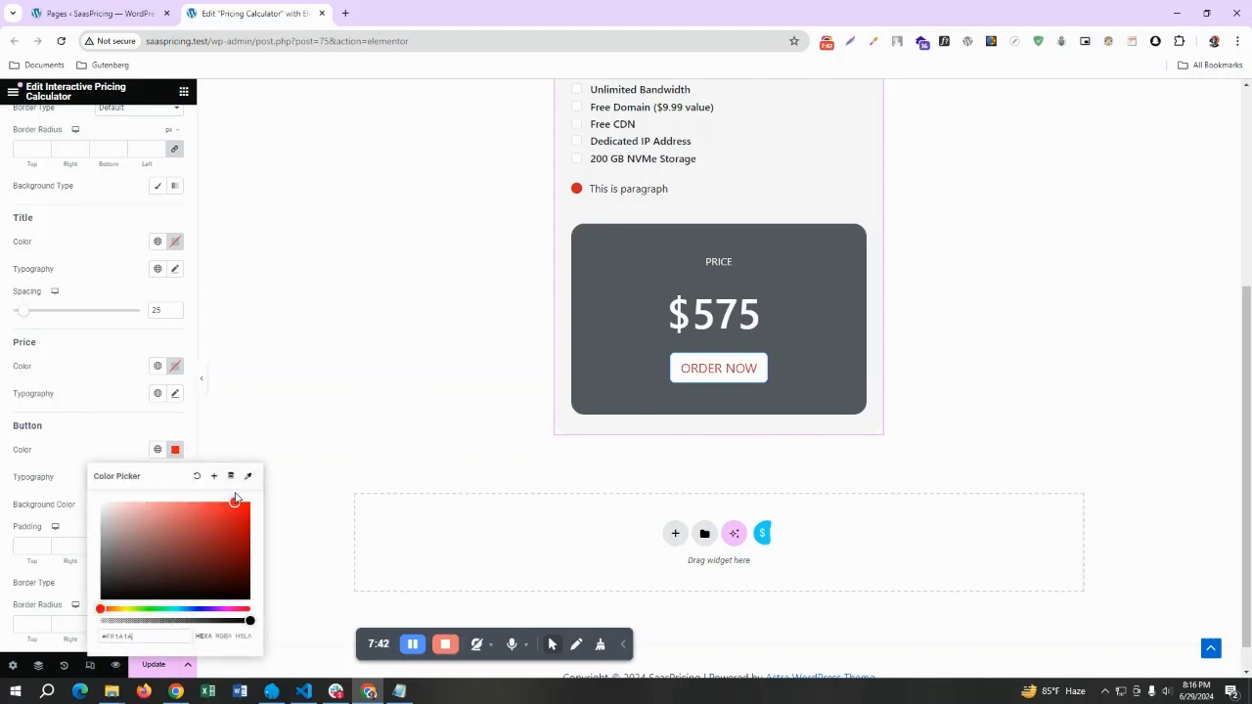
pyautogui.click(103, 447)
pyautogui.click(176, 478)
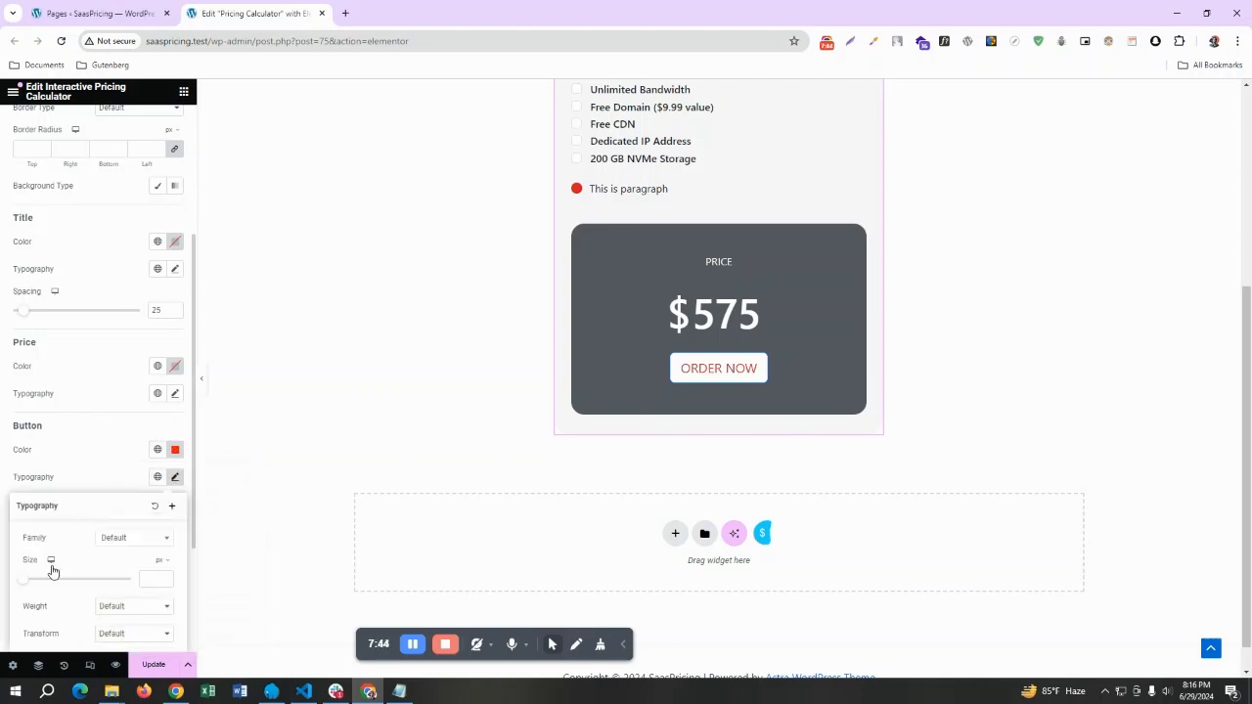
pyautogui.moveTo(24, 585); pyautogui.dragTo(33, 584)
pyautogui.click(83, 469)
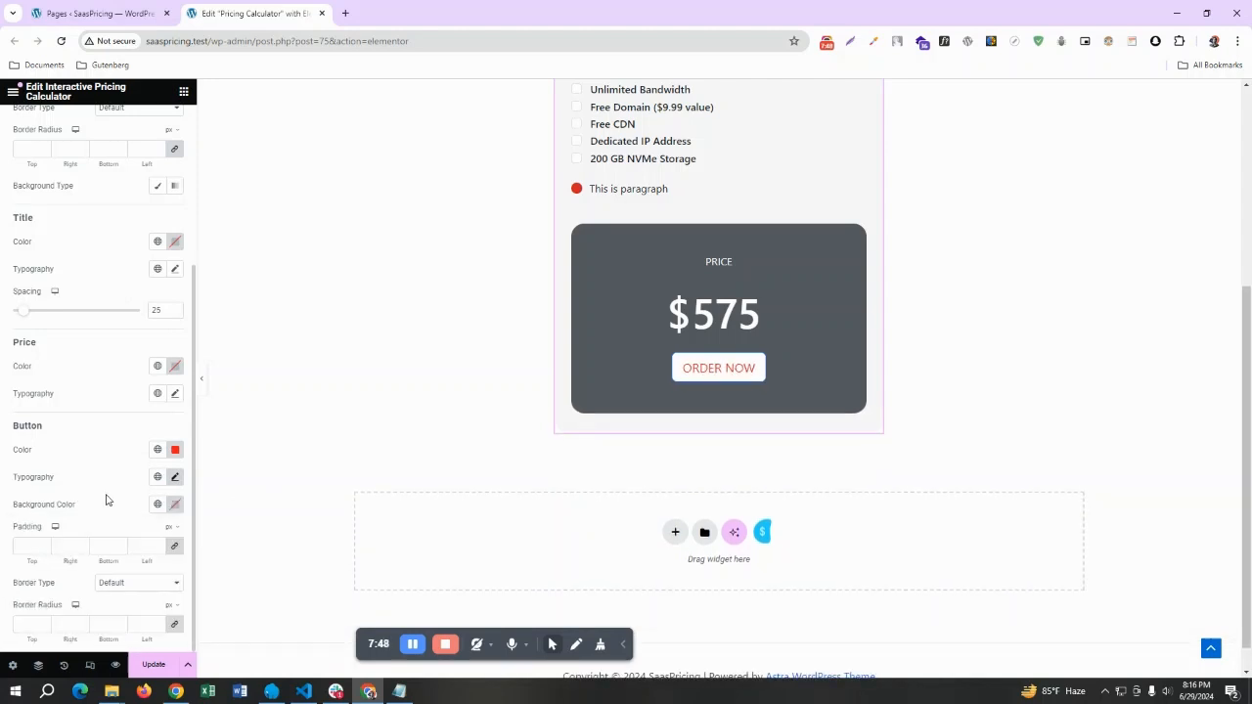
# Set the CTA button's background to the global Theme Color 2 and change its text color to white.
pyautogui.click(157, 503)
pyautogui.scroll(-2, 90, 447)
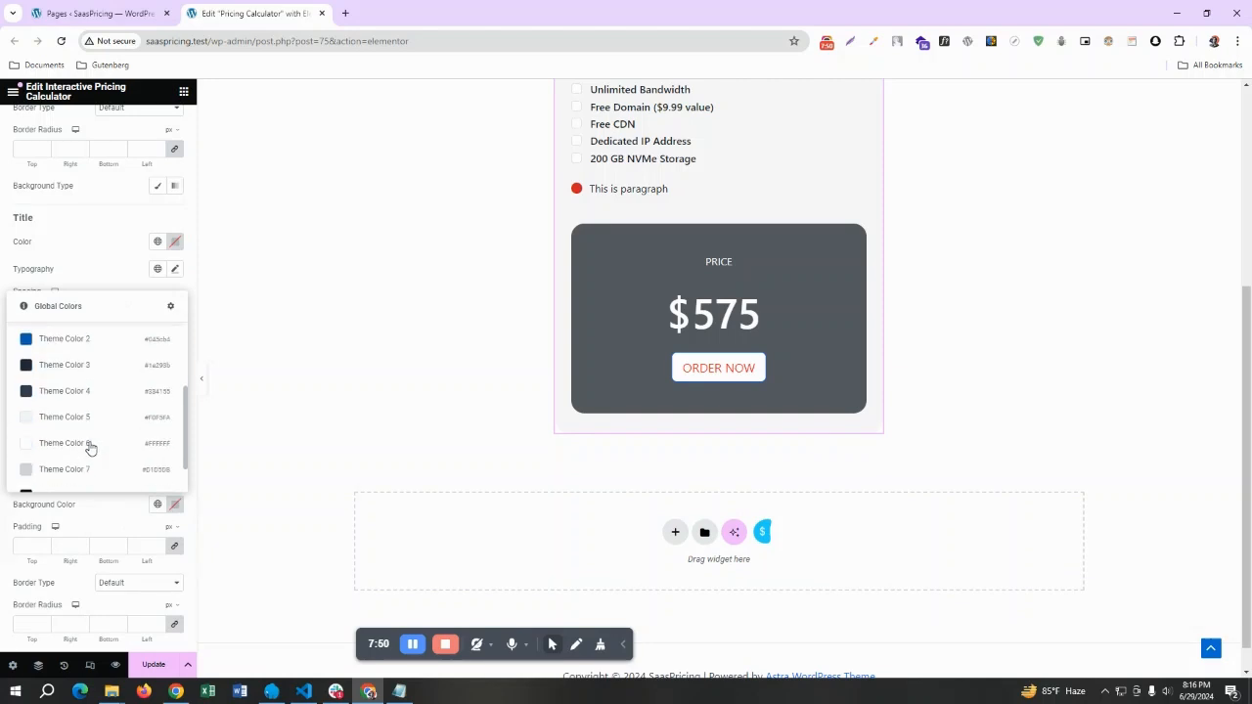
pyautogui.click(62, 344)
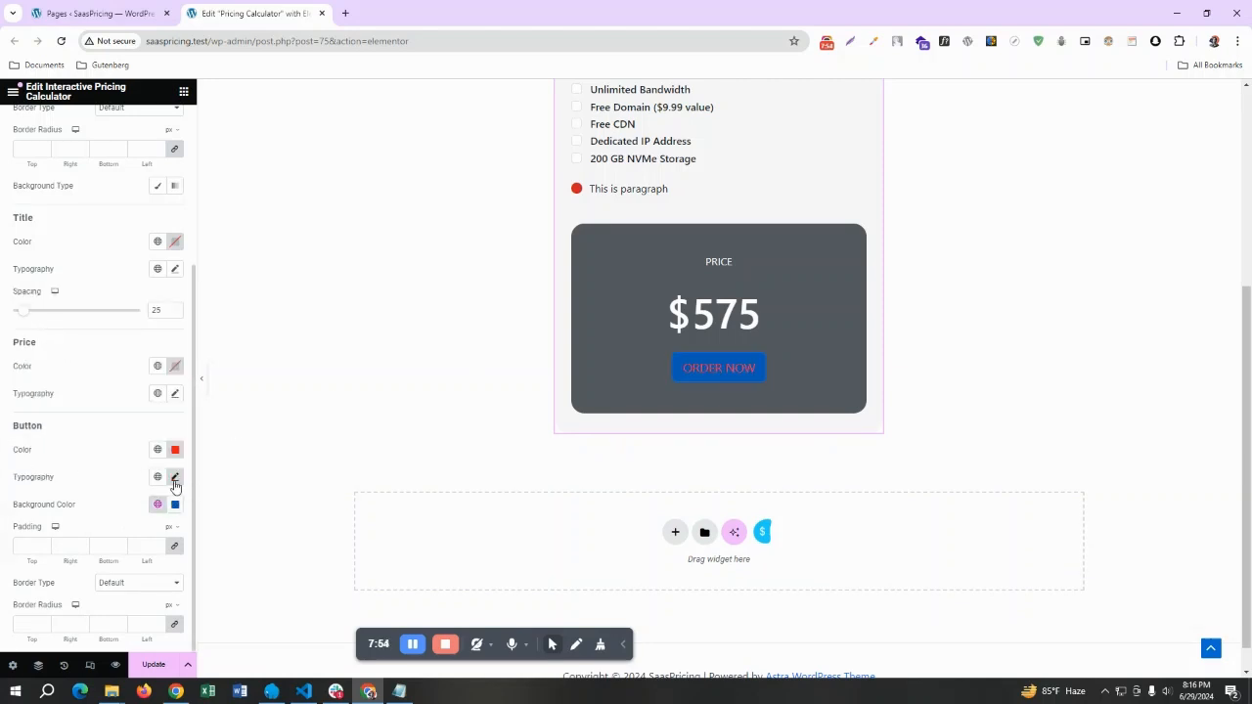
pyautogui.click(175, 449)
pyautogui.moveTo(181, 521); pyautogui.dragTo(85, 499)
pyautogui.click(99, 418)
# Try a padding of 0 on all sides of the CTA button and clear the values again.
pyautogui.click(175, 546)
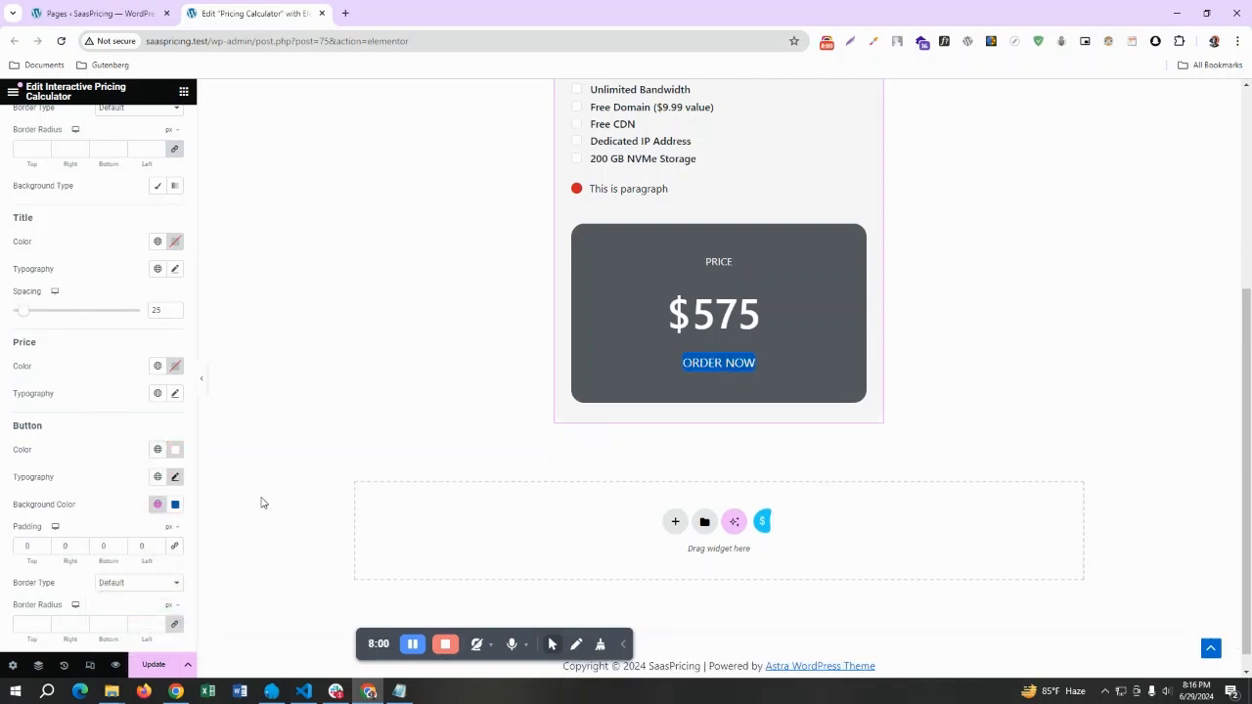
pyautogui.click(175, 548)
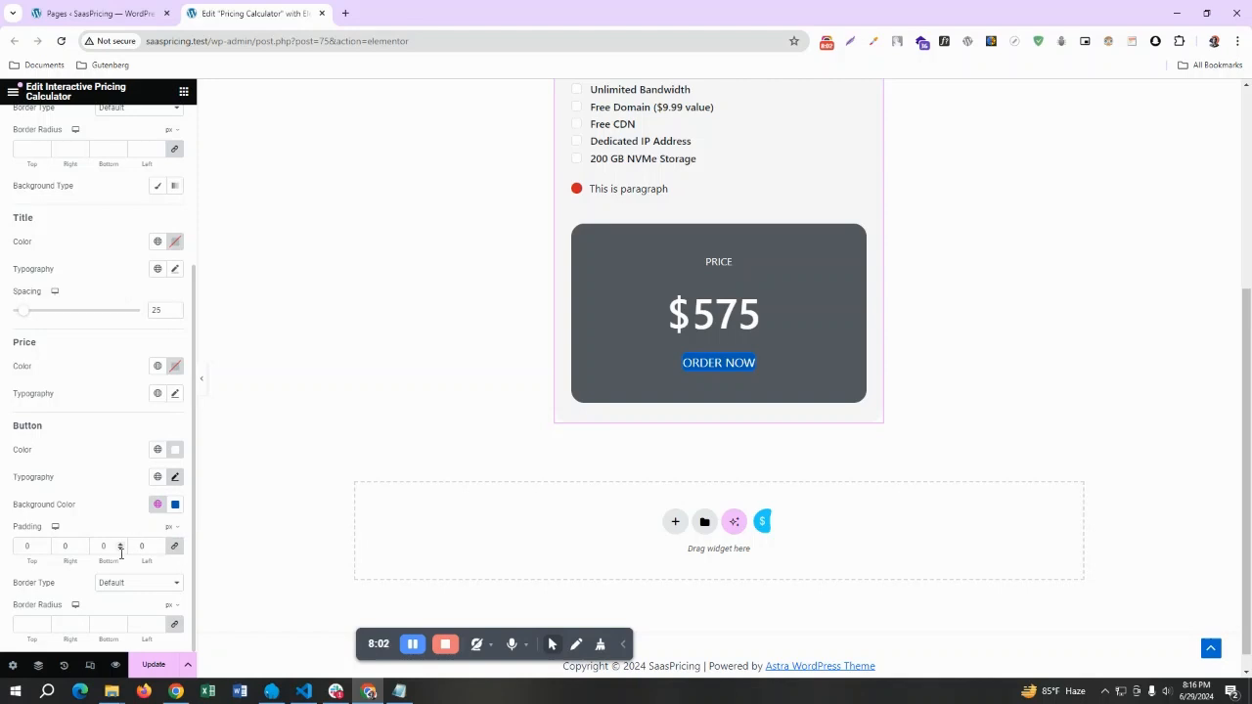
pyautogui.press('BackSpace')
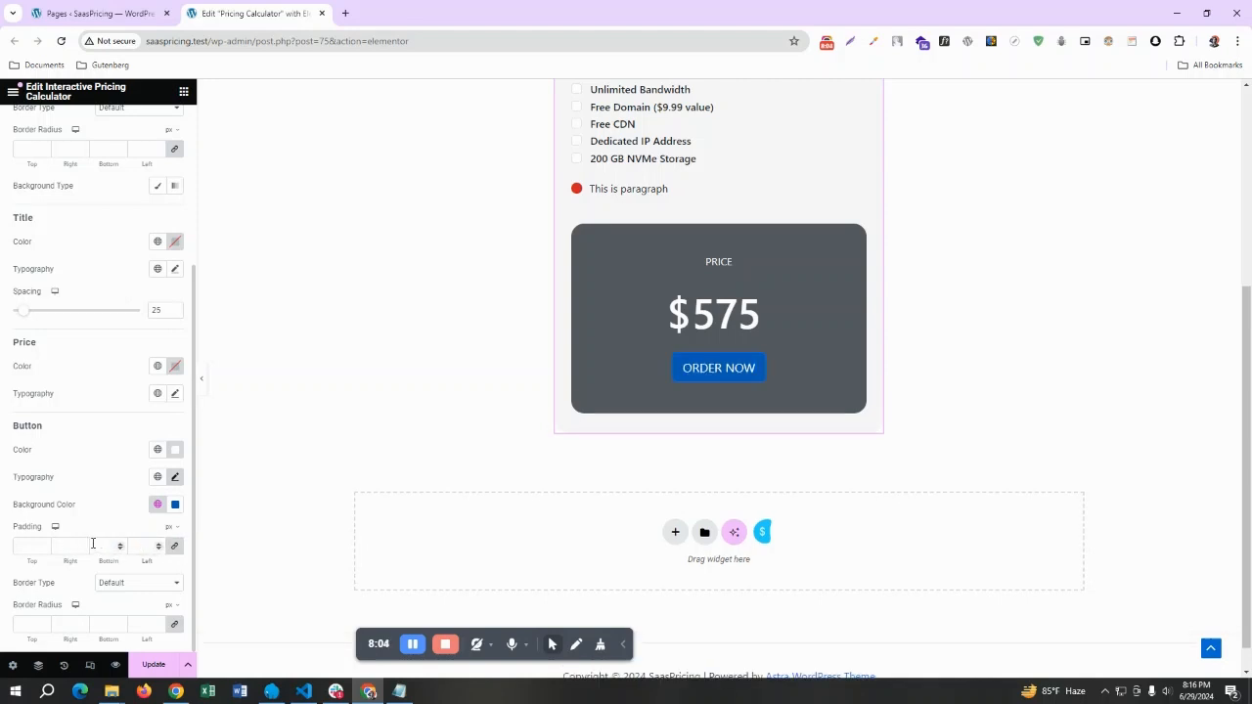
# Give the CTA button a solid border 3 px wide on all sides in a near-white color.
pyautogui.click(139, 585)
pyautogui.scroll(-1, 83, 551)
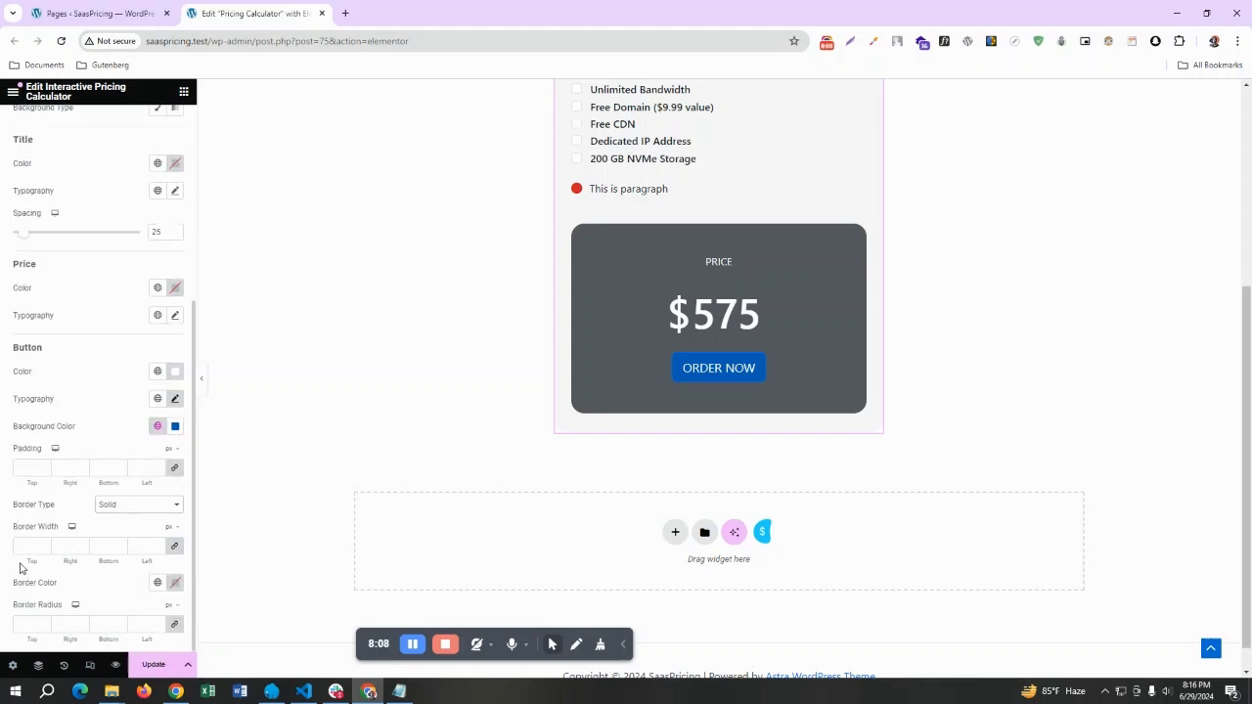
pyautogui.click(43, 545)
pyautogui.click(43, 544)
pyautogui.click(43, 545)
pyautogui.click(175, 582)
pyautogui.click(159, 429)
pyautogui.moveTo(158, 429); pyautogui.dragTo(107, 416)
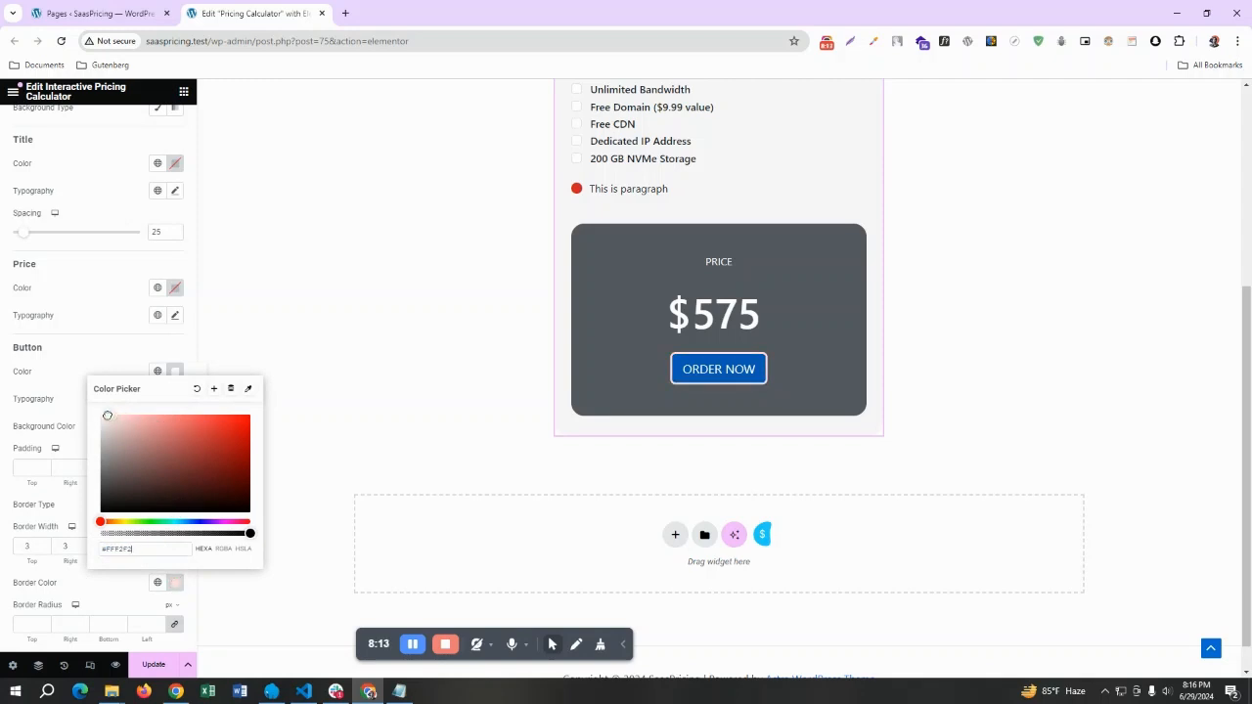
pyautogui.click(43, 419)
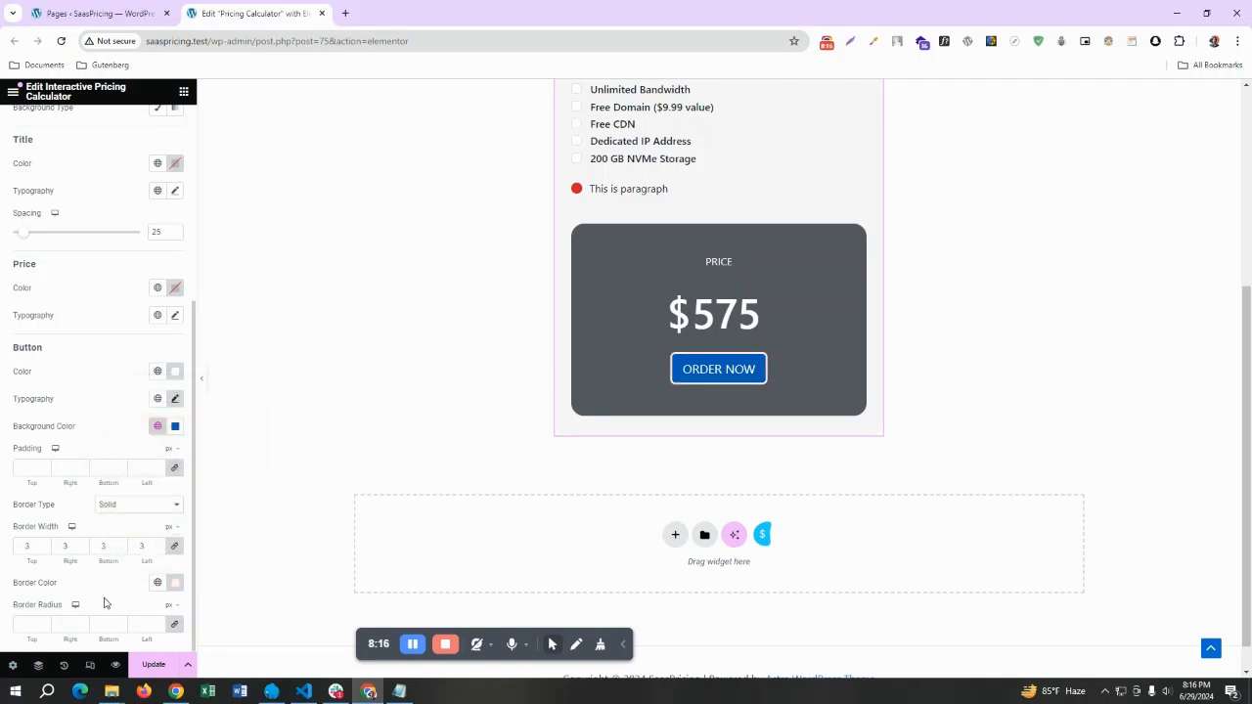
# Try a border radius of 0 on all corners of the CTA button and clear it again.
pyautogui.click(174, 626)
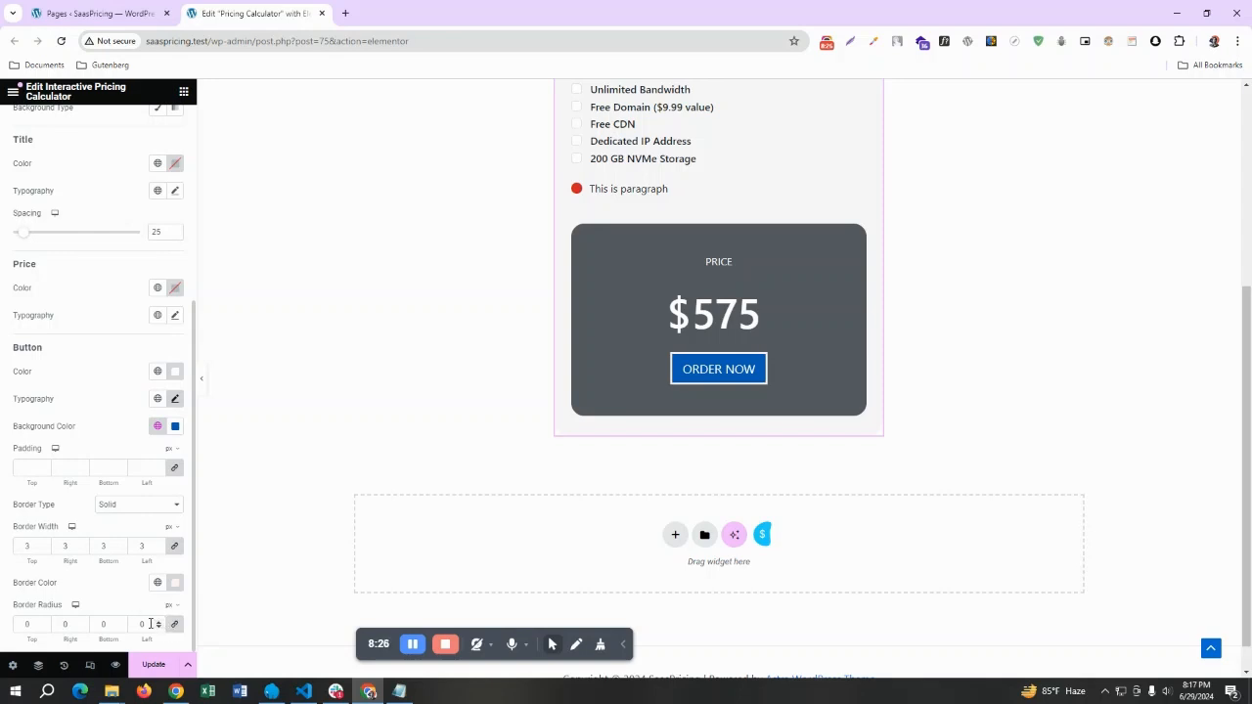
pyautogui.doubleClick(150, 624)
pyautogui.scroll(1, 109, 443)
pyautogui.scroll(2, 109, 442)
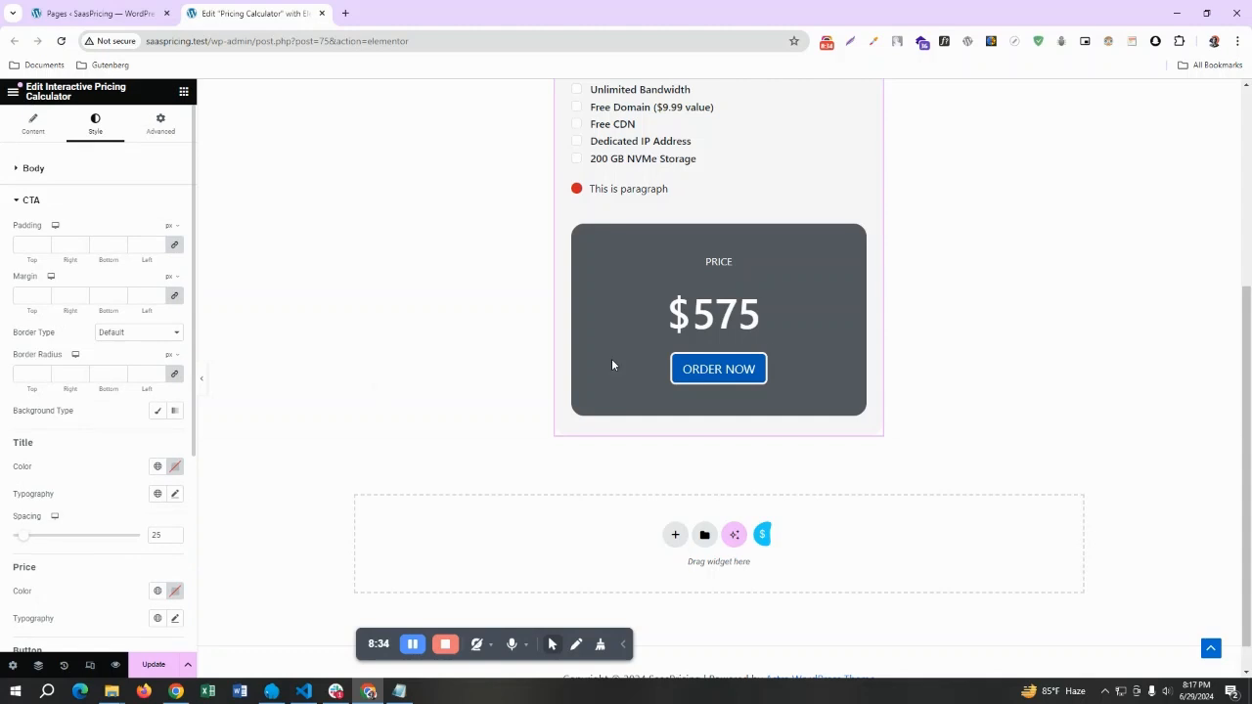
pyautogui.scroll(4, 769, 344)
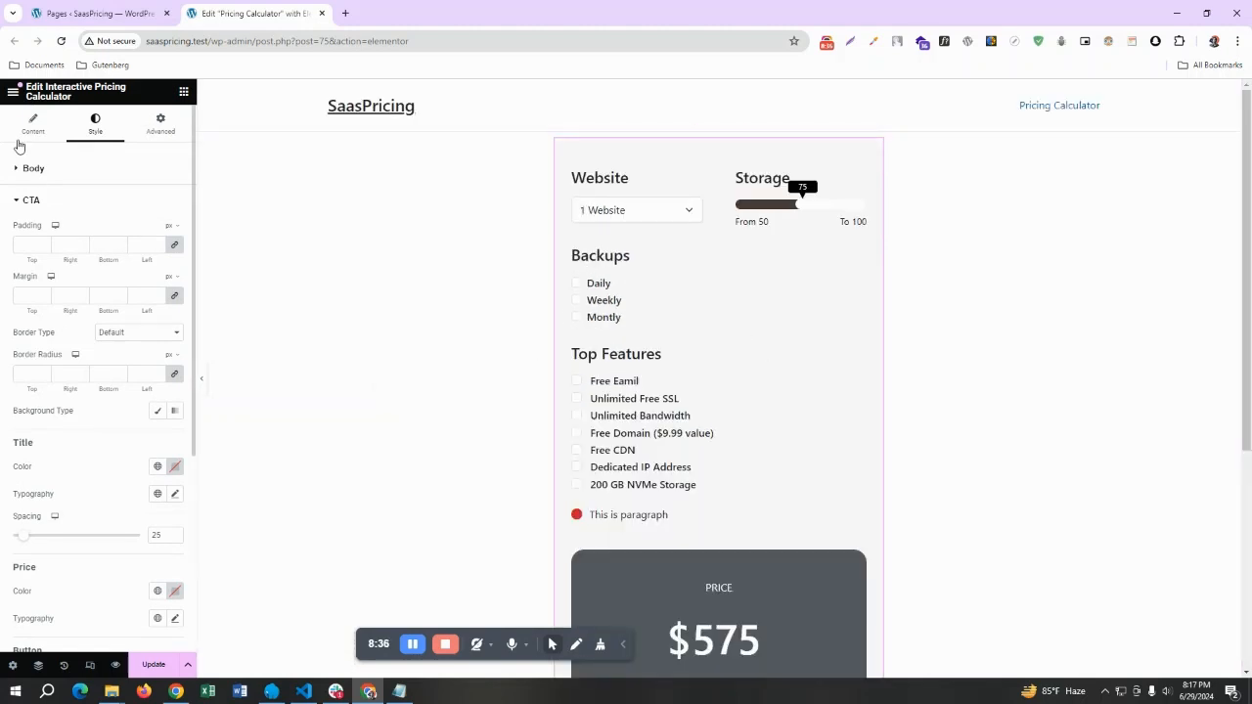